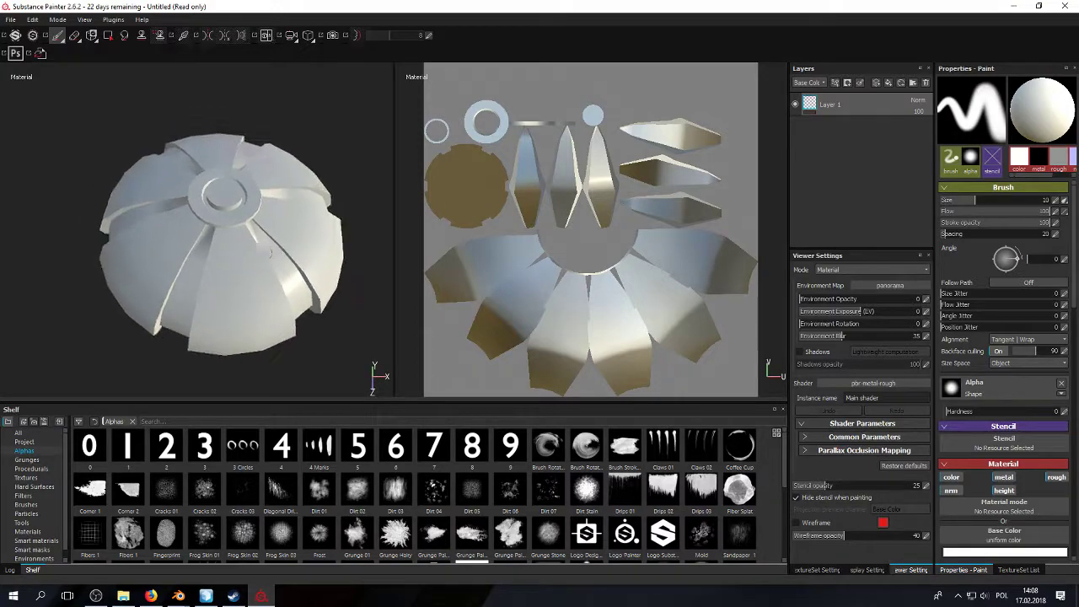
Step: Inspect the untextured grenade model from above and from the side, including its rim segments and central cap
right_click_drag(214, 219, 238, 301, "alt")
mouse_move(238, 301)
left_mouse_down("alt")
mouse_move(258, 224)
mouse_move(244, 232)
mouse_move(258, 244)
left_mouse_up("alt")
right_click_drag(258, 244, 234, 251, "alt")
left_click_drag(234, 251, 173, 264, "alt")
left_click_drag(233, 229, 197, 315, "alt")
left_click_drag(203, 160, 231, 228, "alt")
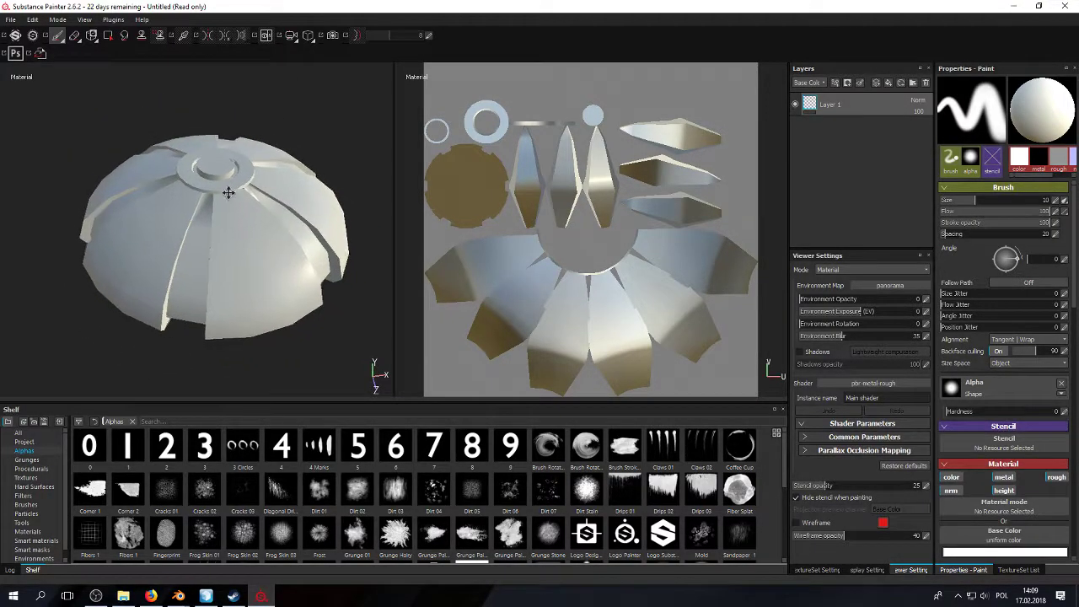
left_click_drag(179, 191, 250, 215, "alt")
scroll(250, 215, "up", 3)
left_click_drag(217, 261, 262, 224, "alt")
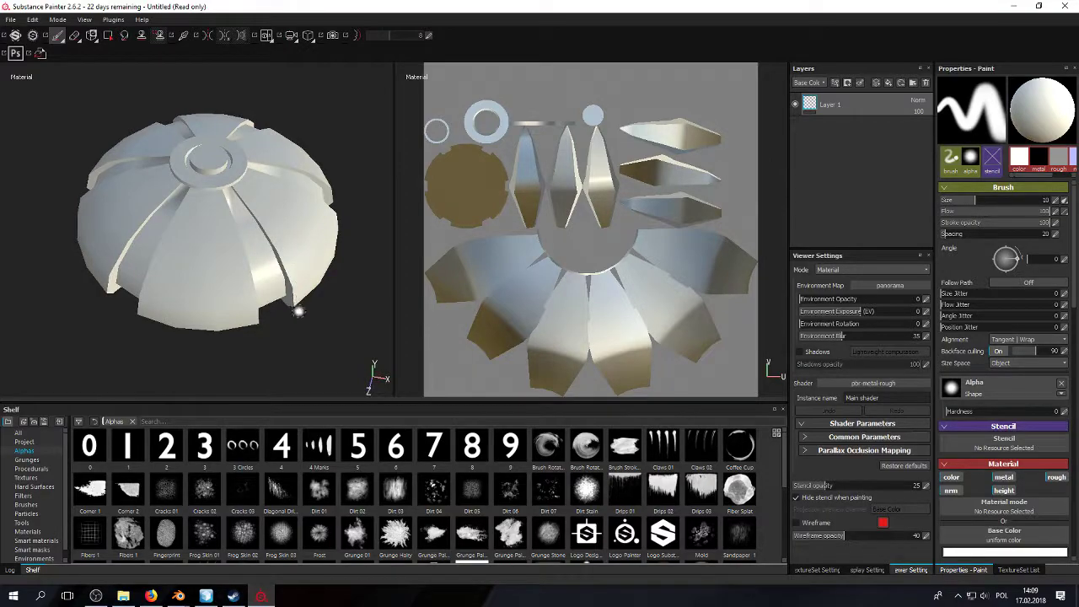
Step: Switch to Blender, select the whole low-poly grenade mesh to view its UV layout, and return to Substance Painter
mouse_move(177, 596)
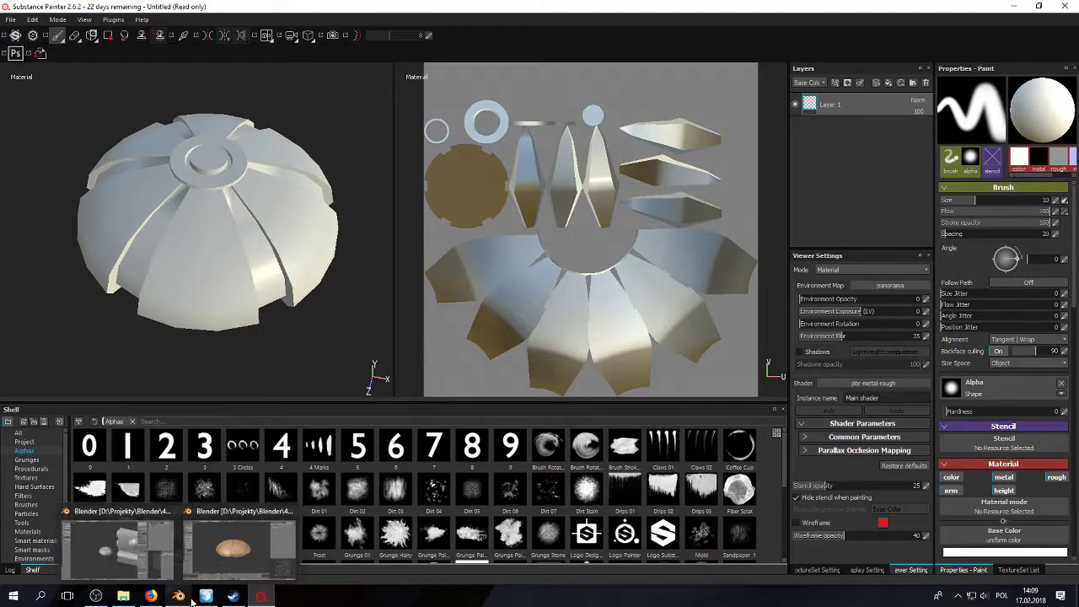
left_click(242, 525)
key("a")
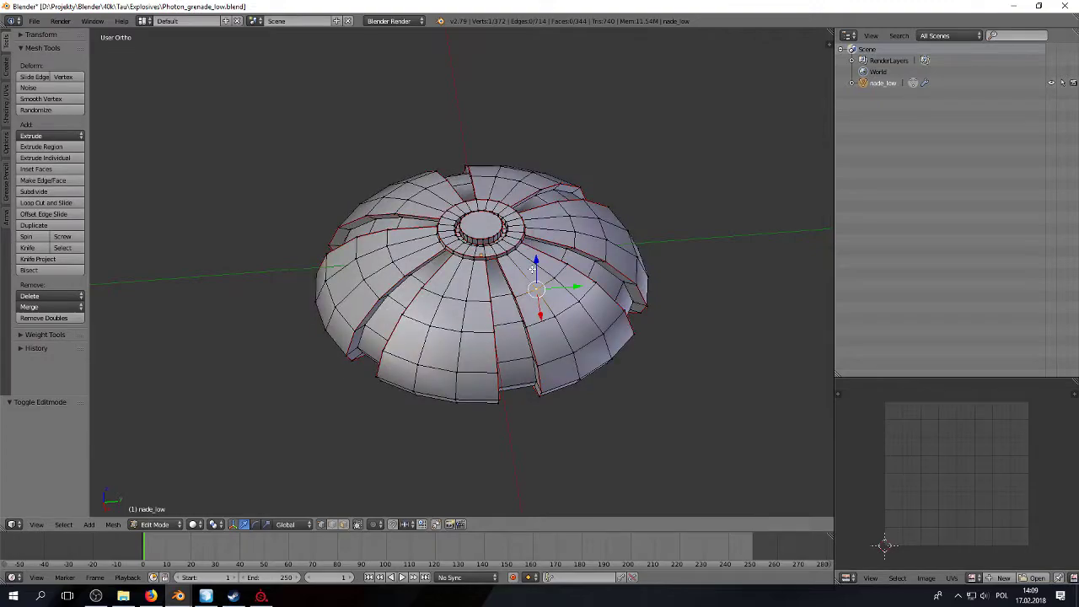
left_click(522, 243)
key("a")
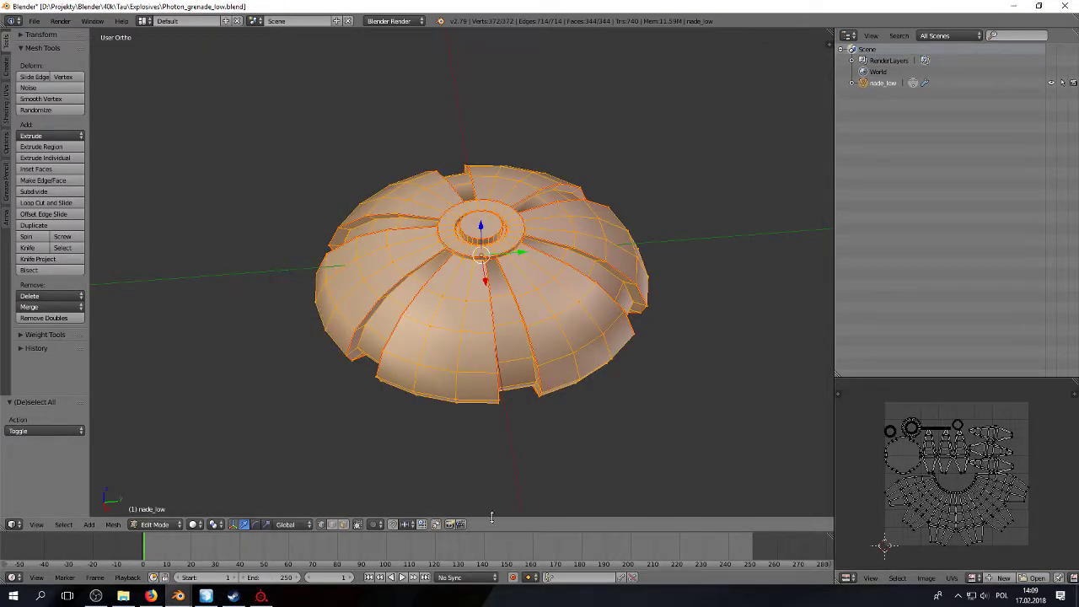
left_click(261, 596)
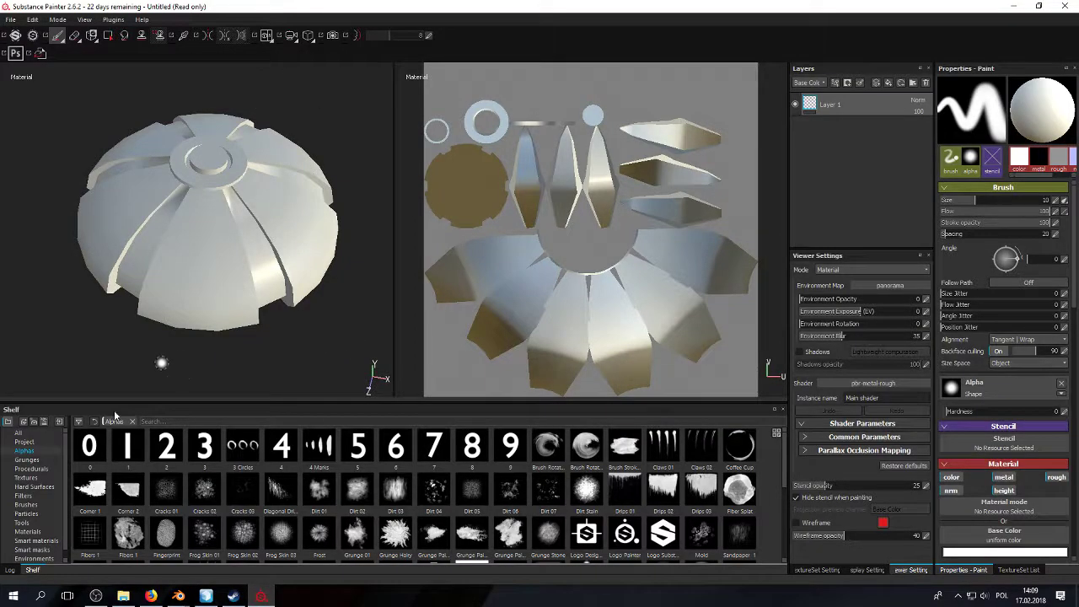
Step: Browse the shelf categories to the smart materials and filter them by "pl"
left_click(38, 469)
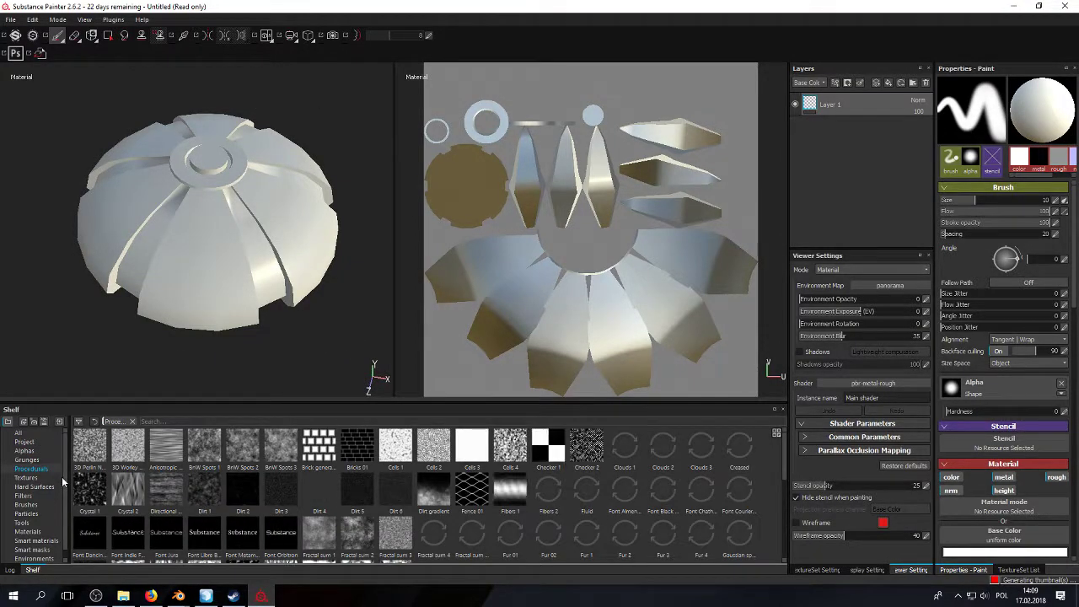
left_click(41, 488)
left_click(36, 505)
left_click(36, 515)
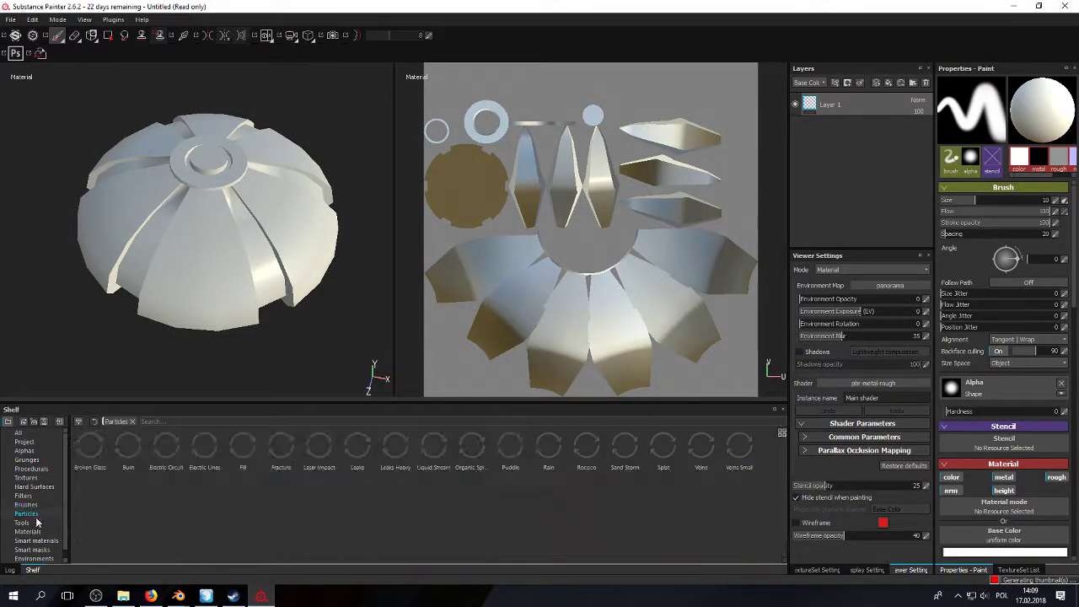
left_click(37, 531)
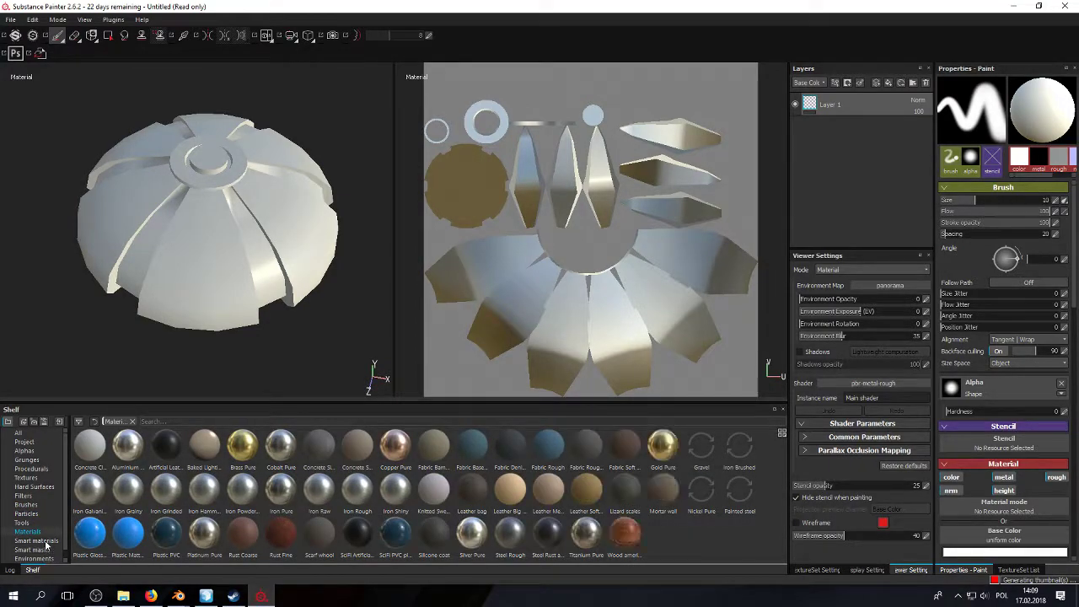
left_click(36, 540)
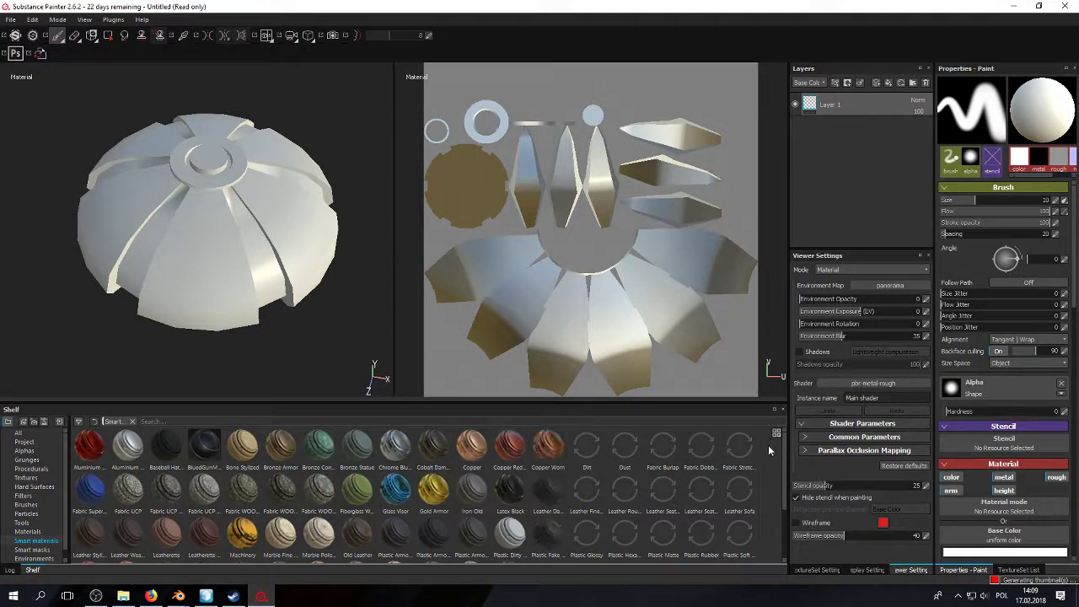
left_click(157, 423)
type("pl")
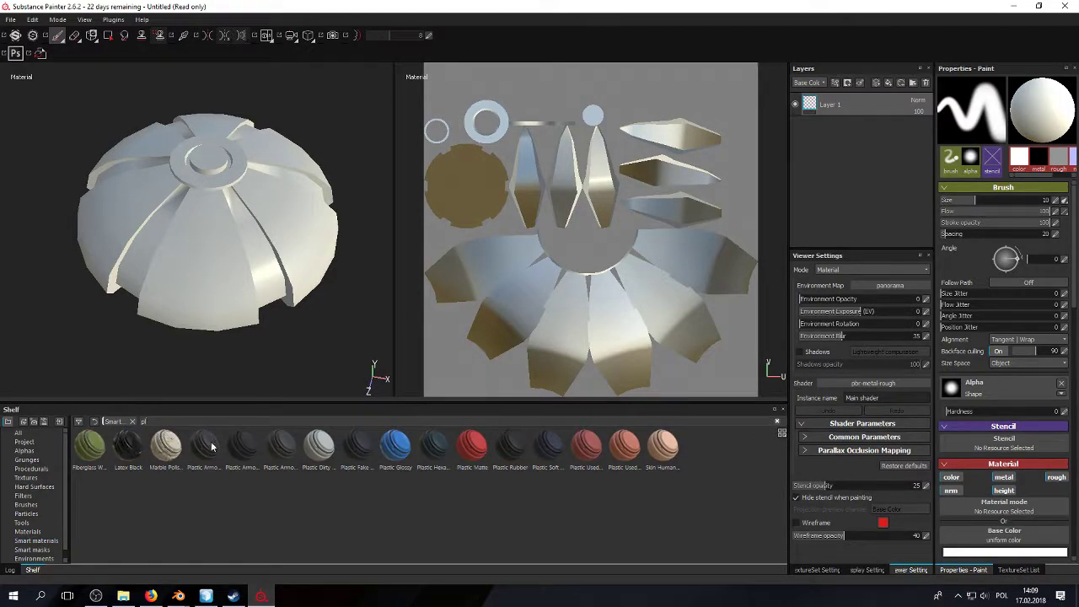
Step: Try the Plastic Armor Glossy smart material with Plastic Armor Matte inside its group, and remove the Plastic Armor Glossy group
mouse_move(212, 447)
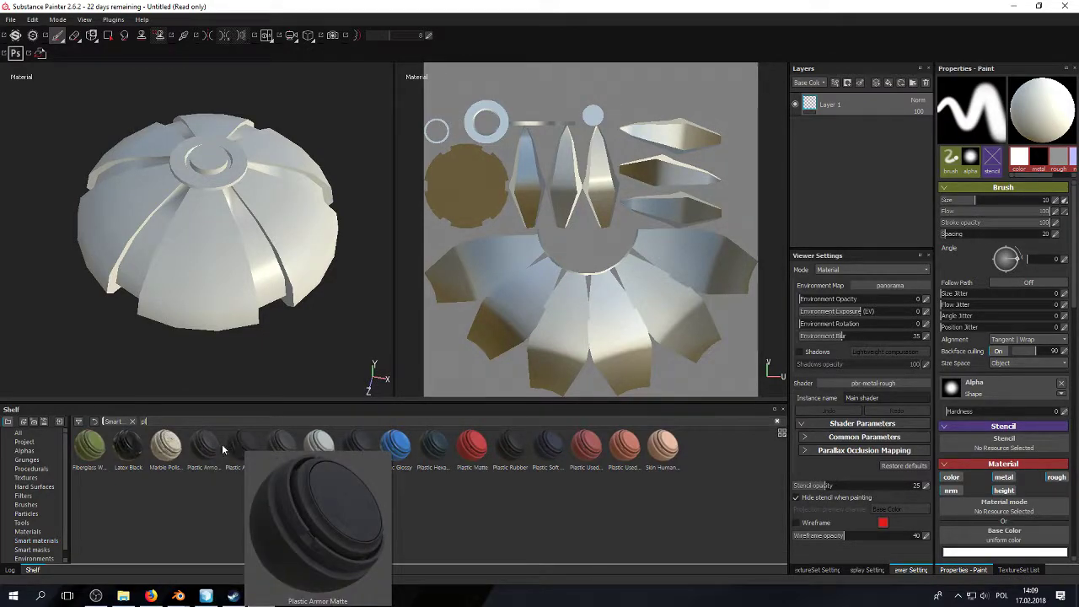
left_click_drag(212, 453, 891, 127)
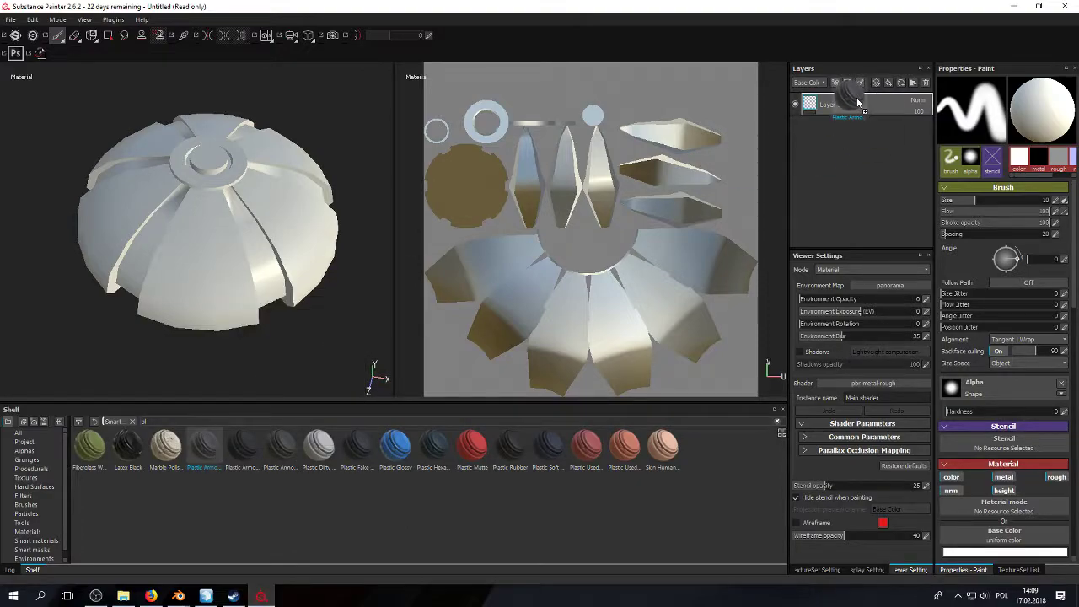
left_click_drag(203, 193, 260, 173, "alt")
left_click_drag(242, 447, 838, 127)
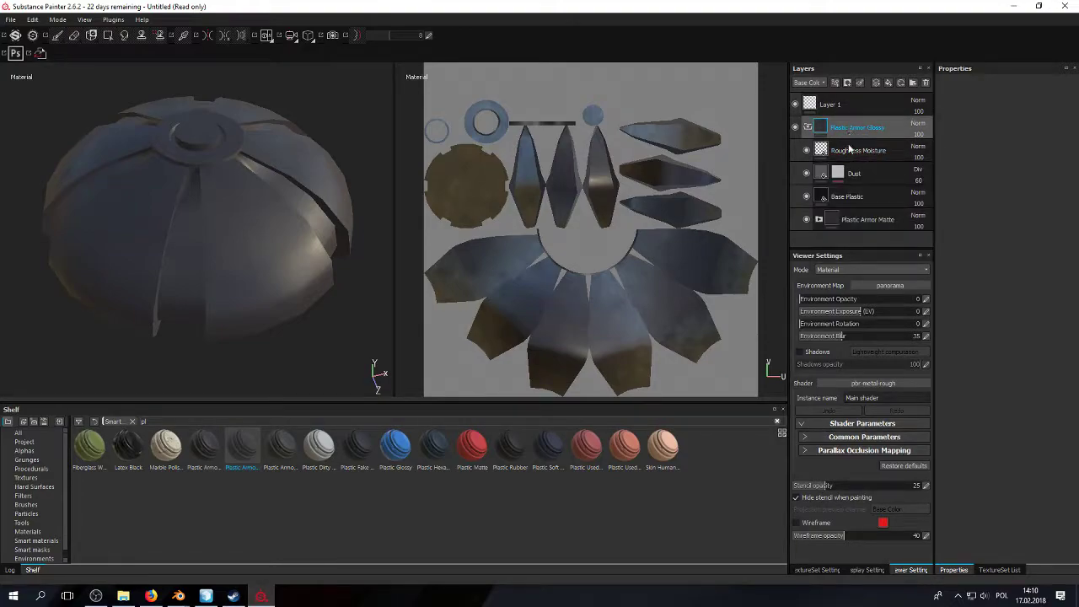
right_click(874, 135)
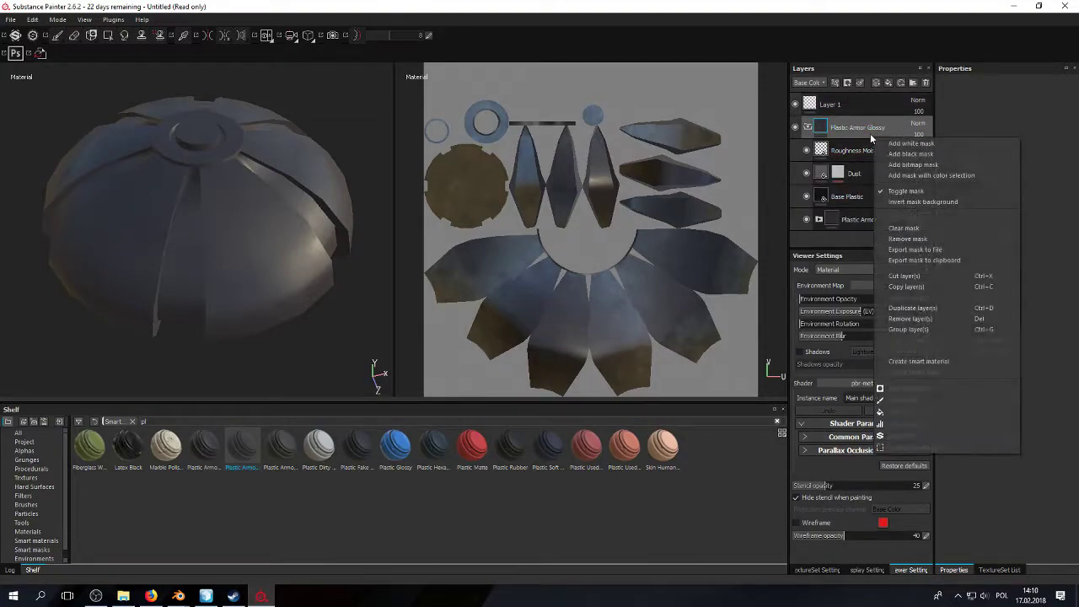
left_click(907, 319)
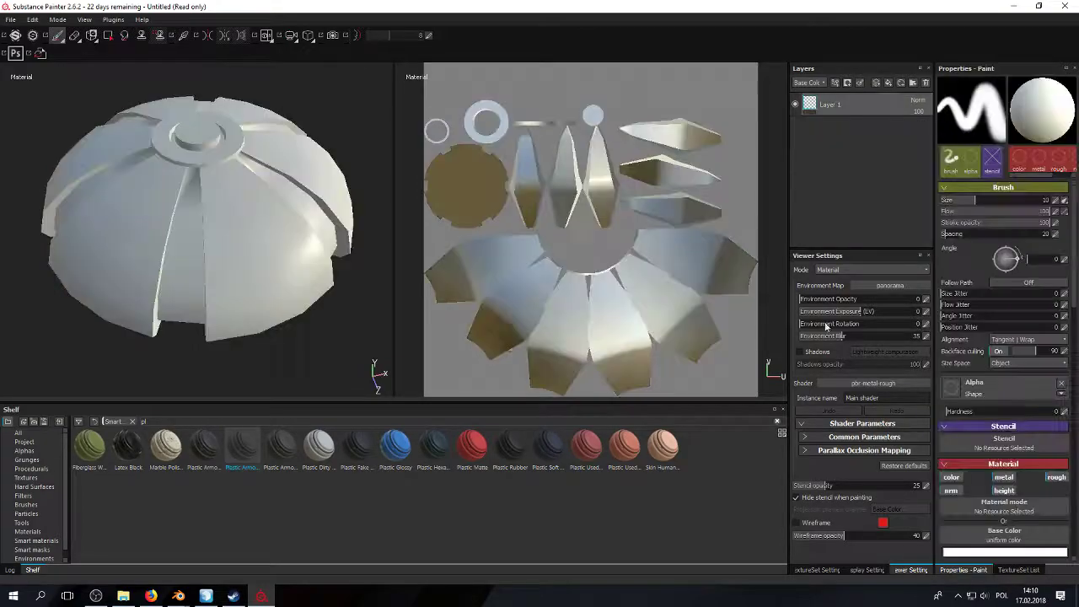
Step: Add the Plastic Armor Matte smart material below Layer 1 and put a fill layer with a black mask above it
left_click_drag(252, 449, 869, 131)
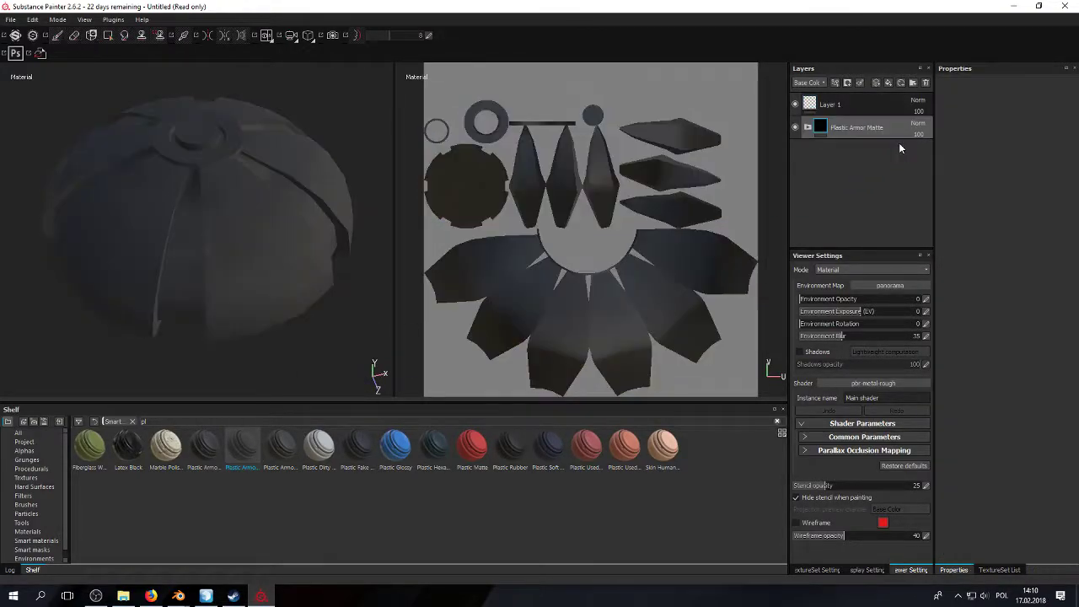
left_click_drag(225, 225, 245, 217, "alt")
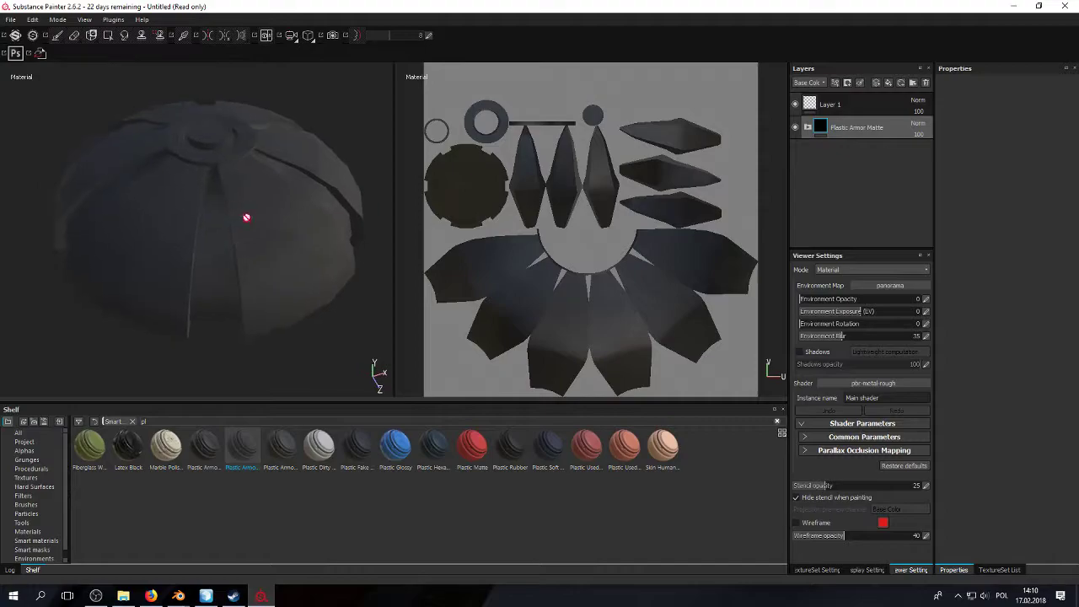
left_click(892, 83)
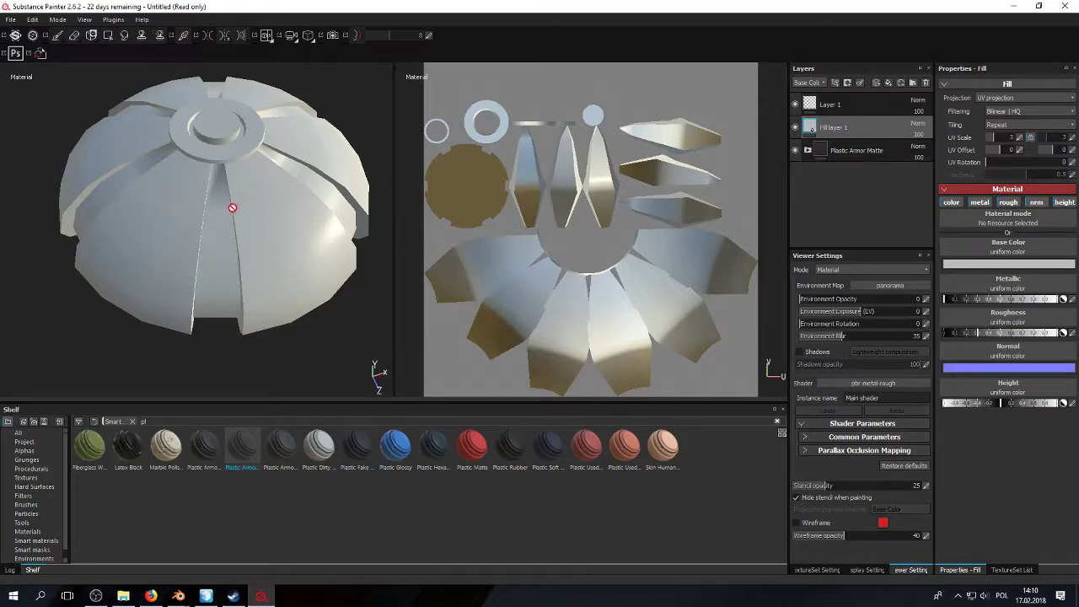
right_click(872, 135)
left_click(892, 142)
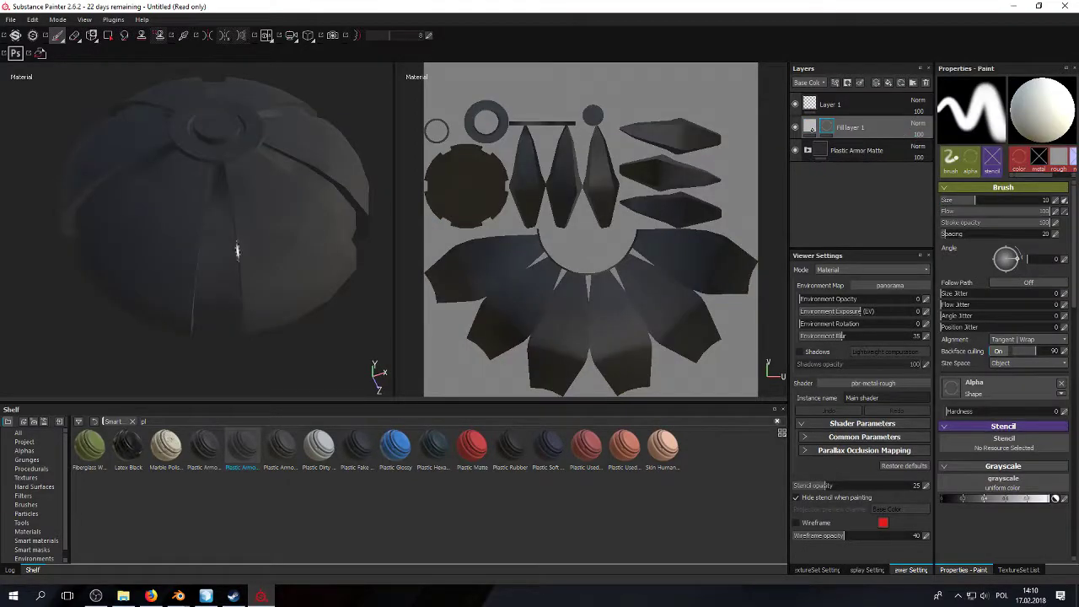
left_click_drag(270, 198, 296, 224, "alt")
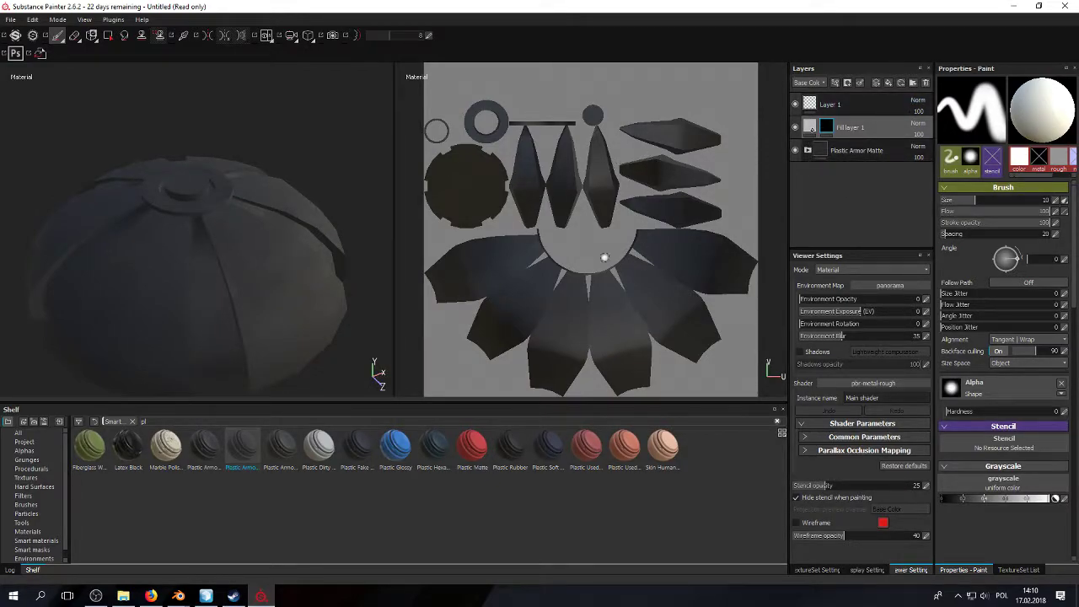
Step: Examine the properties of the fill layer's material and of its black mask
left_click(809, 127)
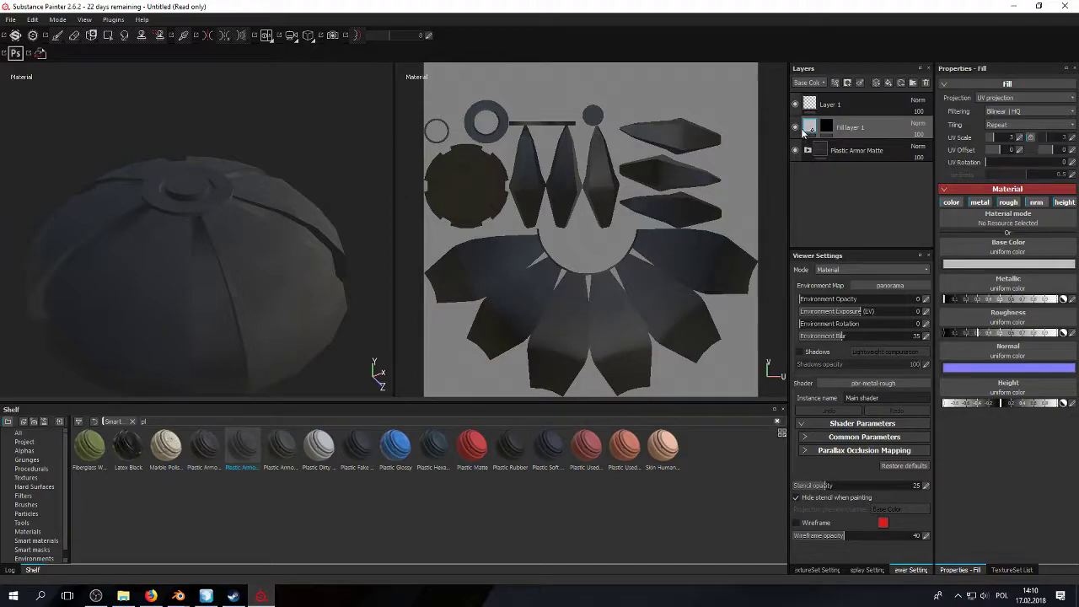
left_click(828, 130)
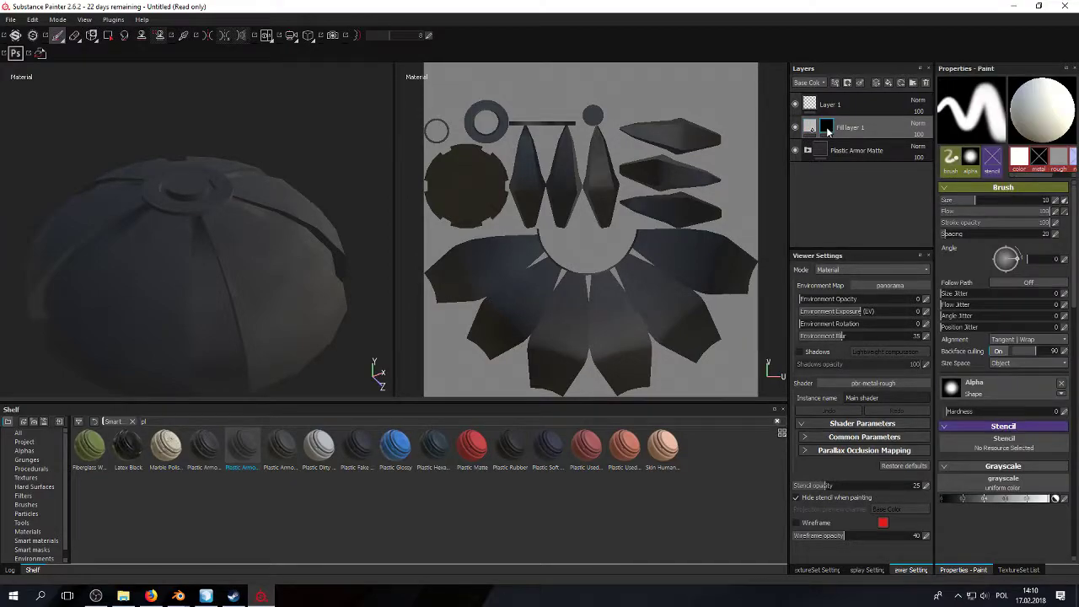
middle_click_drag(306, 158, 318, 117, "alt")
left_click_drag(318, 117, 287, 202, "alt")
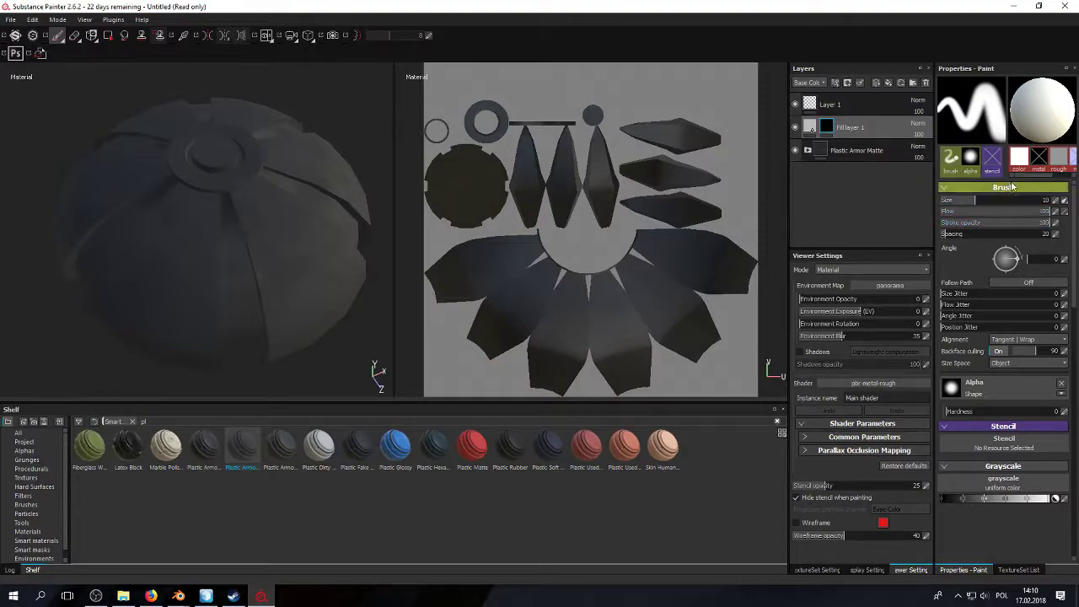
left_click(1044, 168)
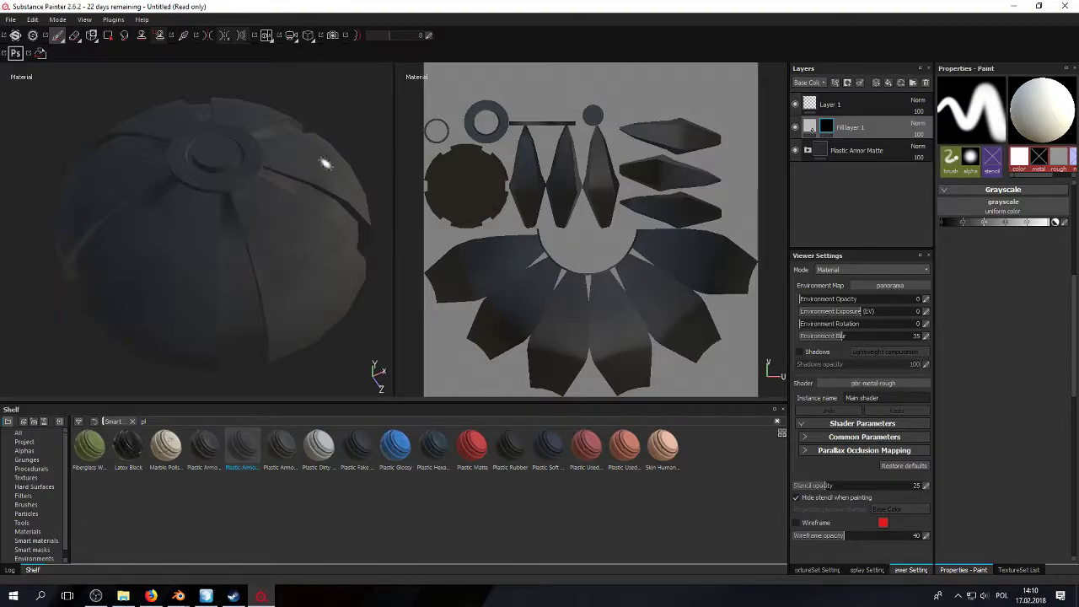
Step: Set the fill layer's base color to red with R 0.844, G 0 and B 0
left_click(823, 128)
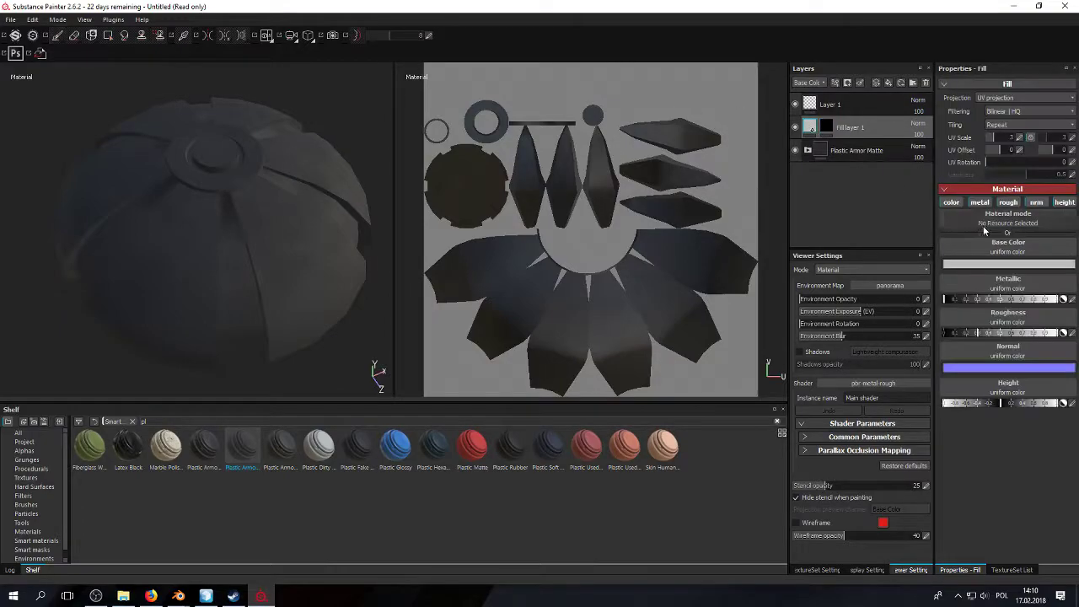
left_click(996, 264)
left_click(989, 238)
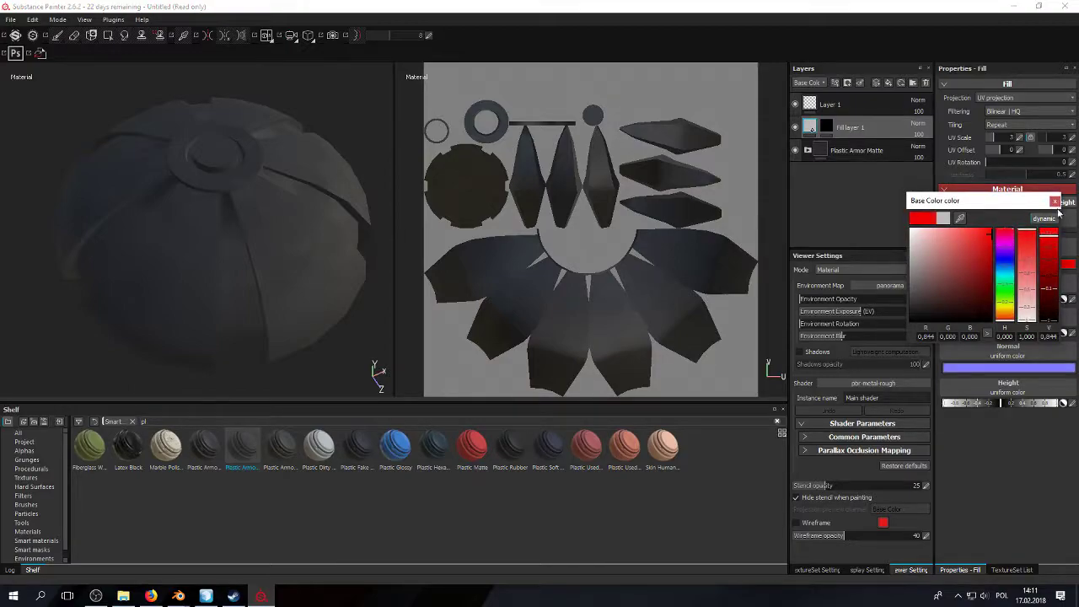
left_click(1056, 202)
Step: Paint a large round spot in white on the fill layer's mask, on a front segment of the grenade
left_click(828, 129)
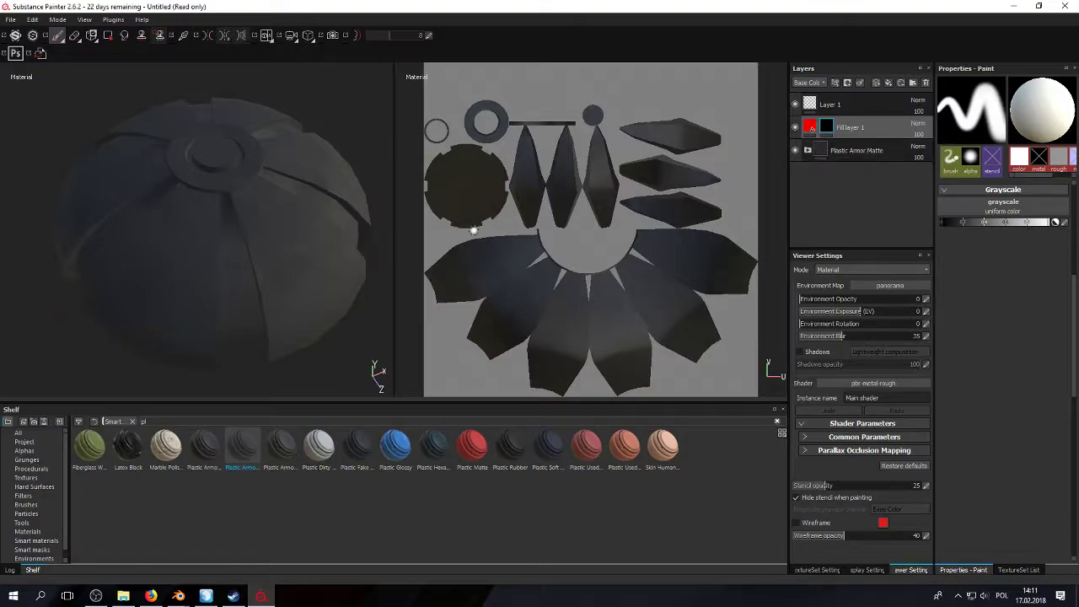
mouse_move(291, 193)
left_mouse_down()
mouse_move(255, 226)
mouse_move(303, 210)
mouse_move(270, 220)
left_mouse_up()
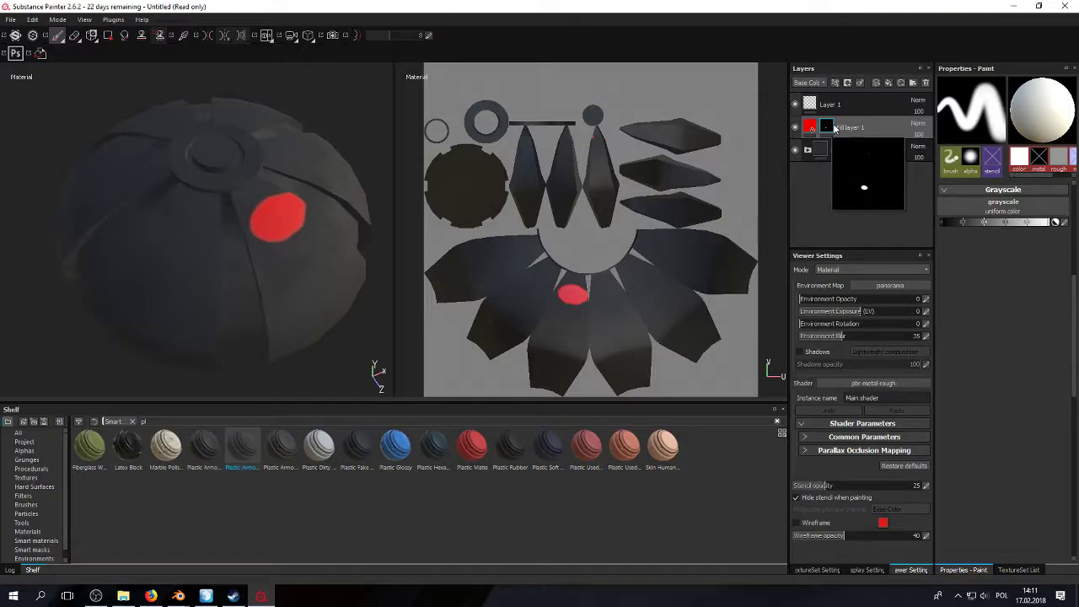
mouse_move(809, 129)
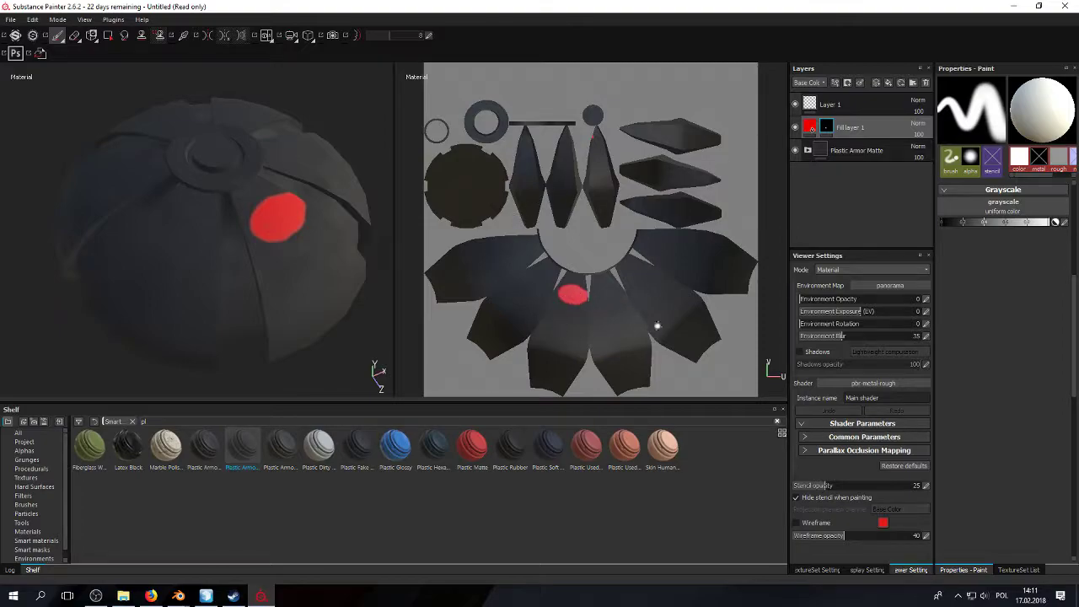
Step: Paint freehand test strokes on the fill layer's mask across the grenade's segments and central cap
mouse_move(220, 116)
left_mouse_down()
mouse_move(168, 197)
mouse_move(168, 244)
left_mouse_up()
left_click_drag(196, 288, 293, 309)
mouse_move(325, 253)
left_mouse_down()
mouse_move(306, 163)
mouse_move(242, 153)
left_mouse_up()
left_click_drag(222, 170, 199, 180)
left_click_drag(103, 198, 87, 230)
left_click_drag(108, 258, 106, 267)
mouse_move(98, 148)
left_mouse_down()
mouse_move(145, 124)
mouse_move(113, 191)
mouse_move(142, 253)
left_mouse_up()
left_click_drag(243, 123, 225, 151)
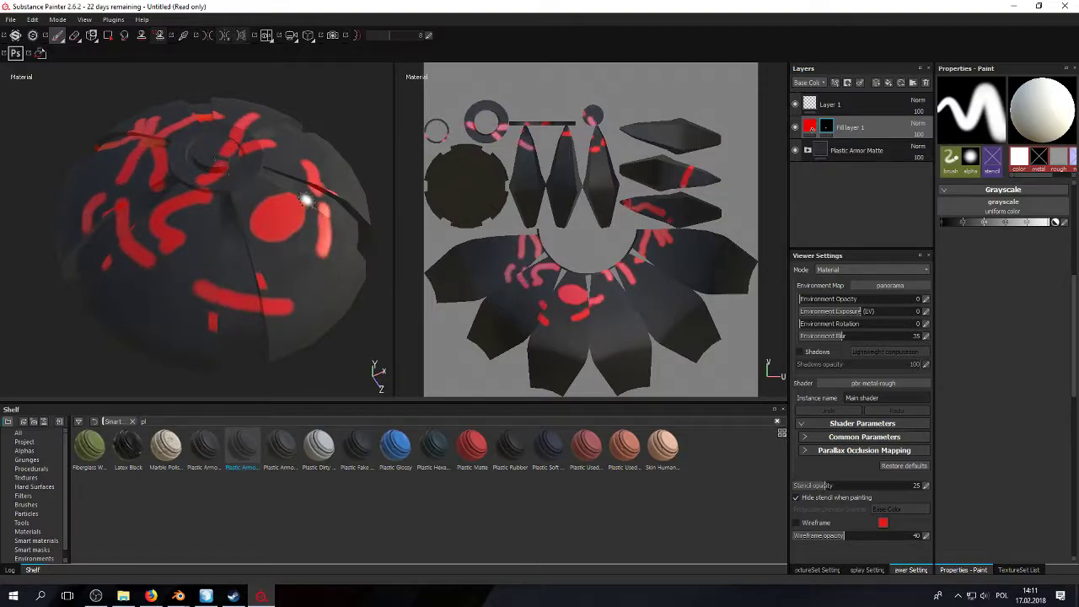
left_click_drag(301, 212, 235, 219)
Step: Undo all the strokes painted on the fill layer's mask
key("ctrl+z")
key("ctrl+z")
key("ctrl+z")
key("ctrl+z")
key("ctrl+z")
key("ctrl+z")
key("ctrl+z")
key("ctrl+z")
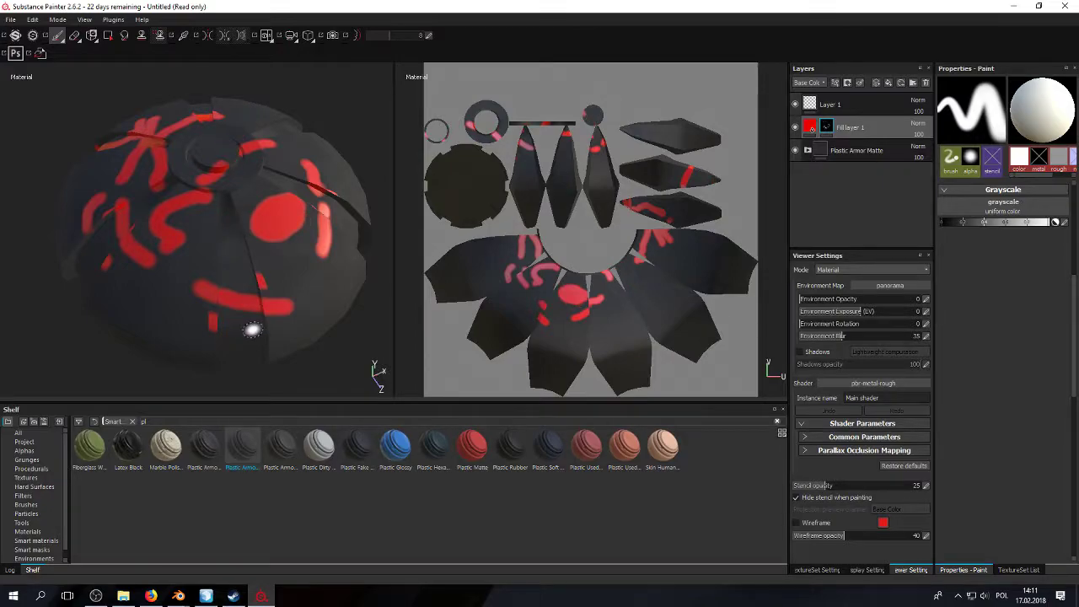
key("ctrl+z")
key("ctrl+z")
key("ctrl+z")
key("ctrl+z")
key("ctrl+z")
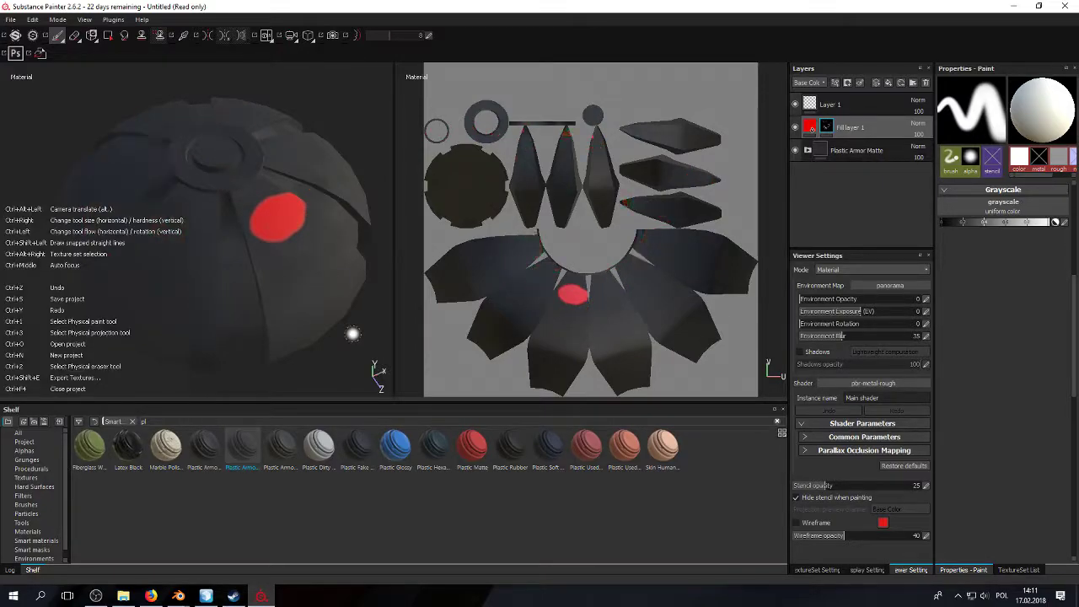
Step: Add an empty generator to the red fill layer's black mask
right_click(828, 131)
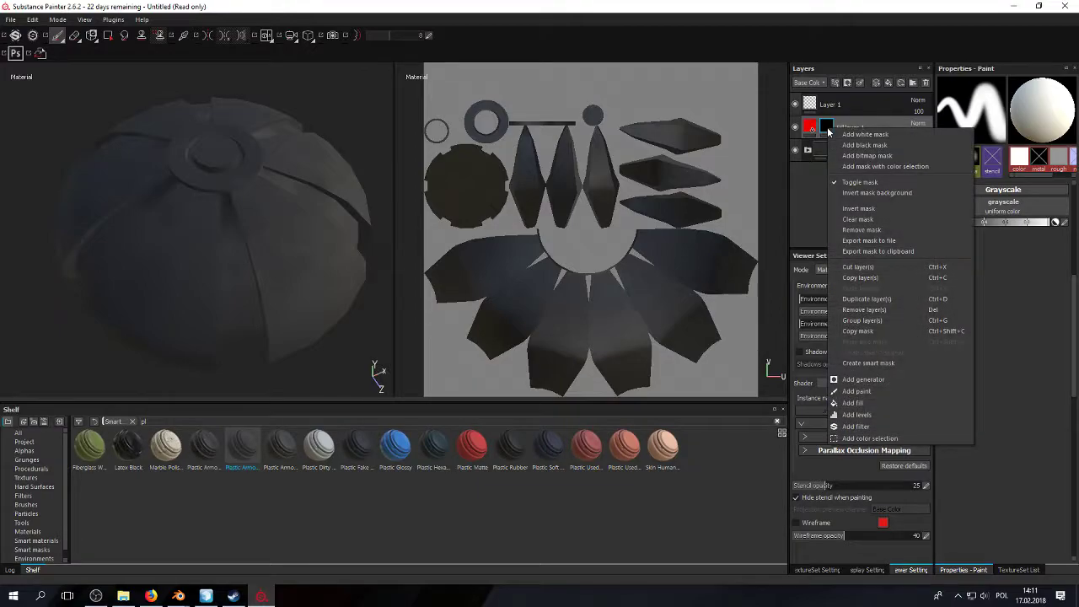
left_click(864, 378)
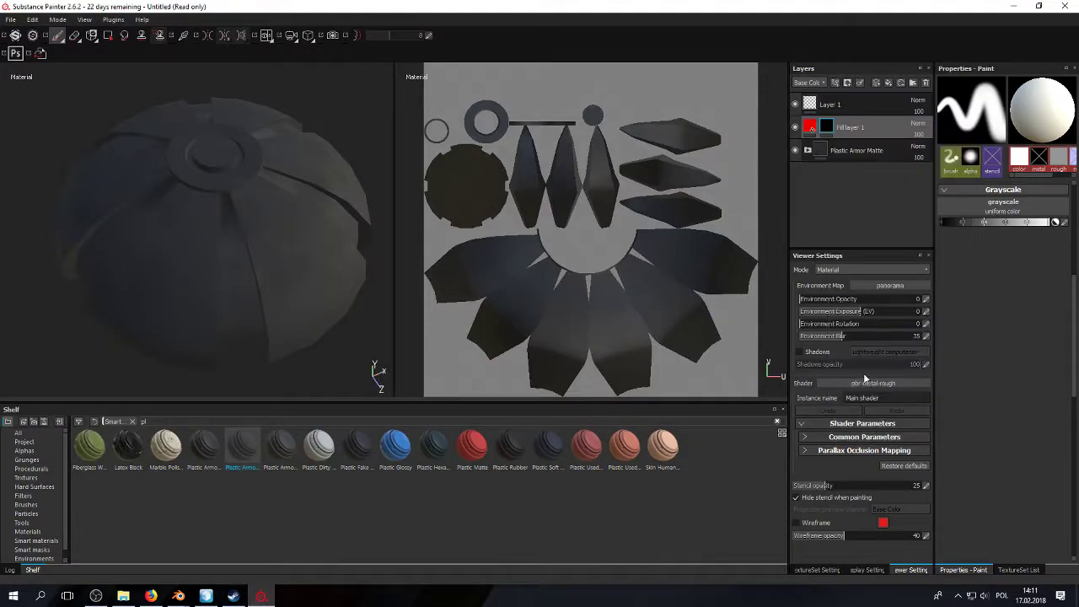
Step: Paint test strokes on the fill layer's mask with several lighter and darker grayscale values on a front segment of the grenade
left_click(825, 127)
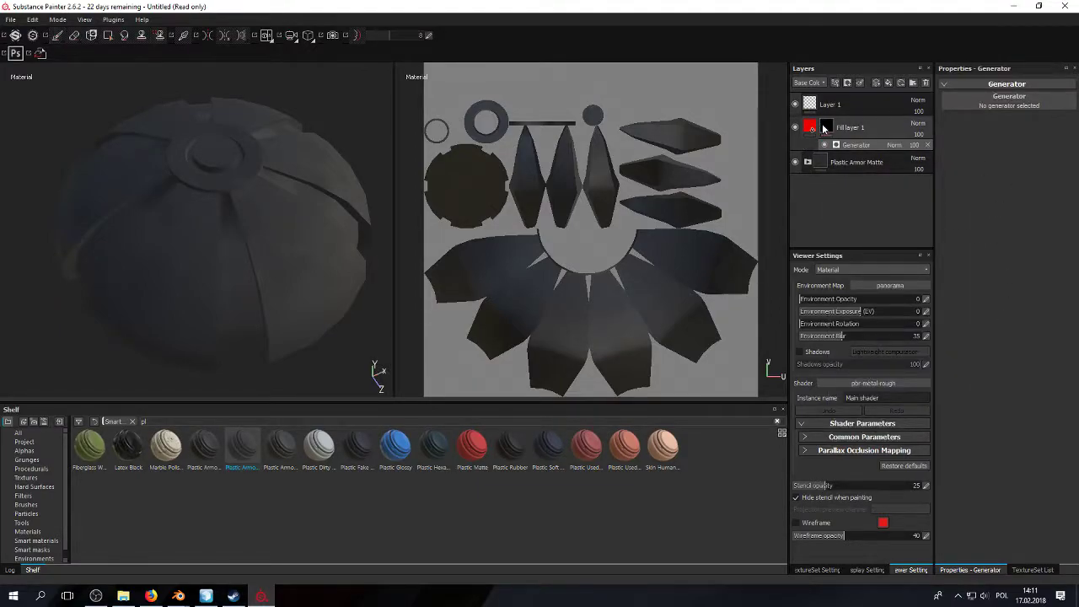
left_click_drag(1045, 224, 910, 229)
left_click_drag(988, 225, 994, 225)
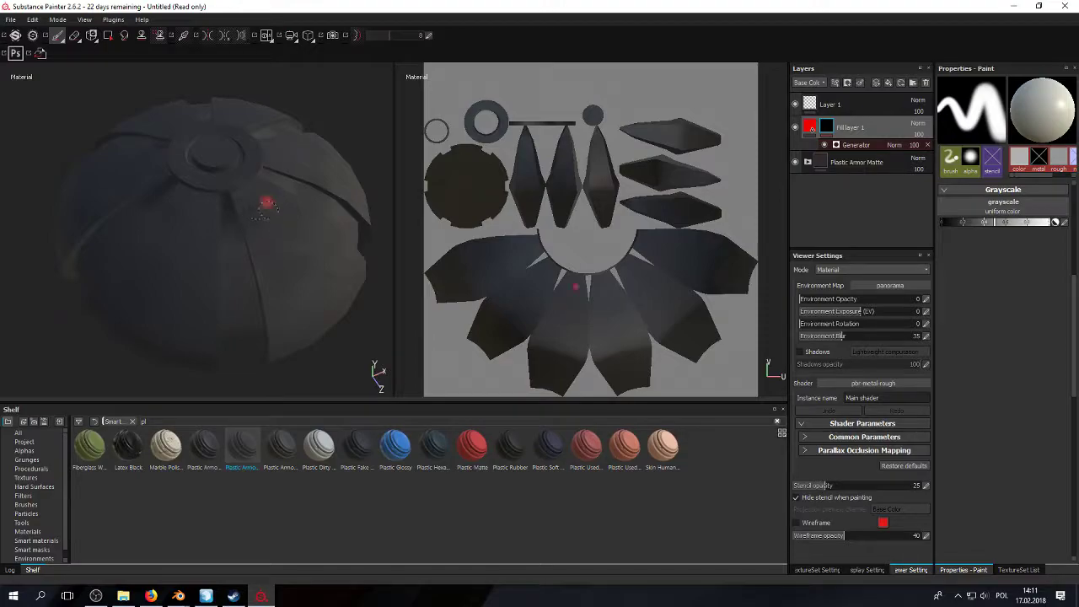
left_click_drag(266, 202, 282, 270)
left_click(1029, 224)
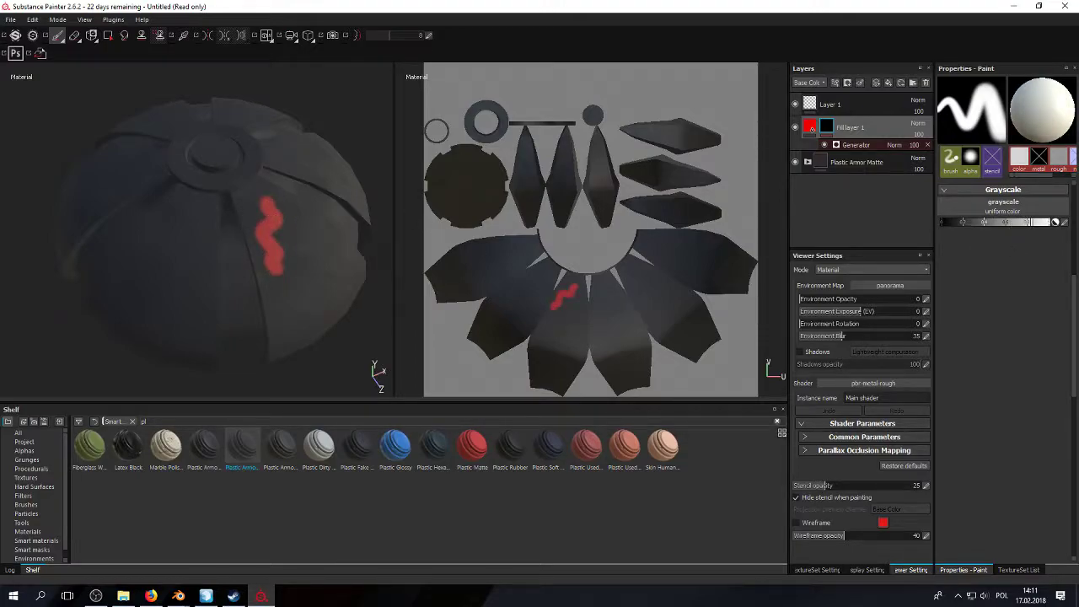
left_click_drag(293, 216, 285, 256)
left_click_drag(982, 223, 961, 223)
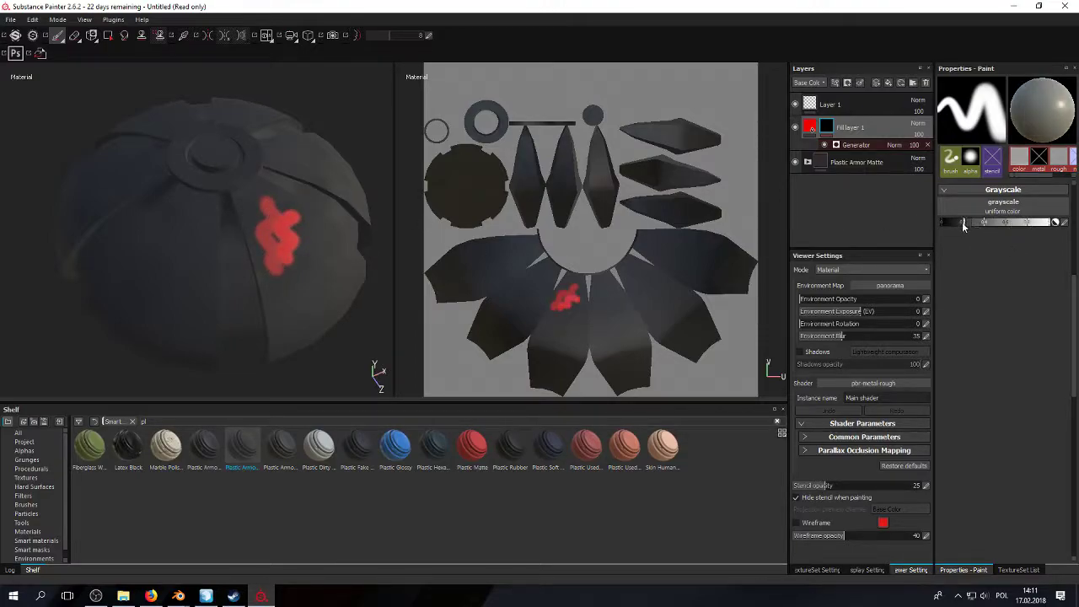
left_click_drag(254, 199, 246, 238)
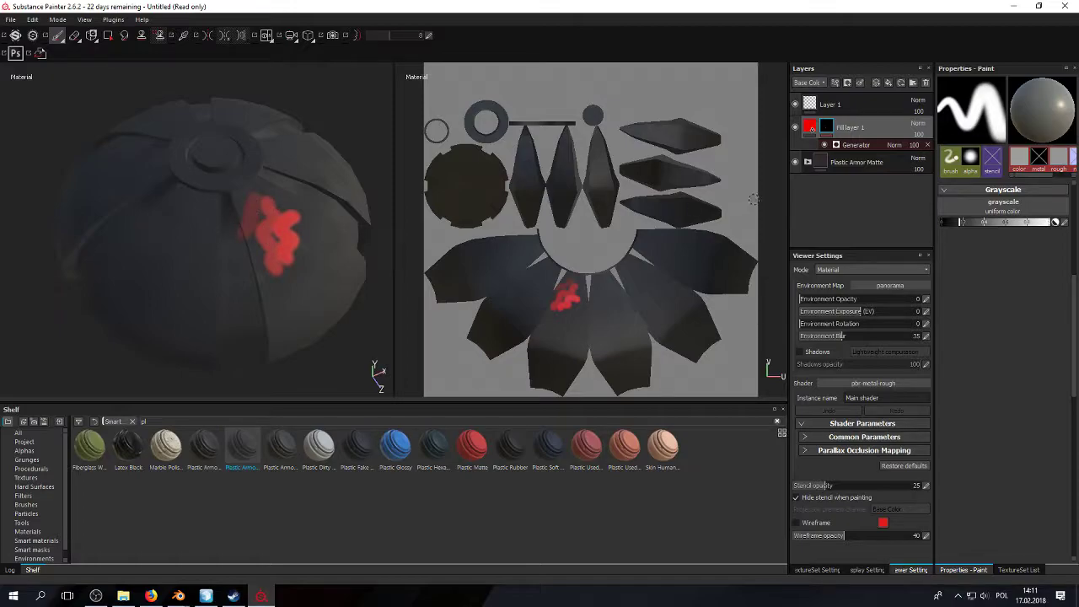
left_click(970, 224)
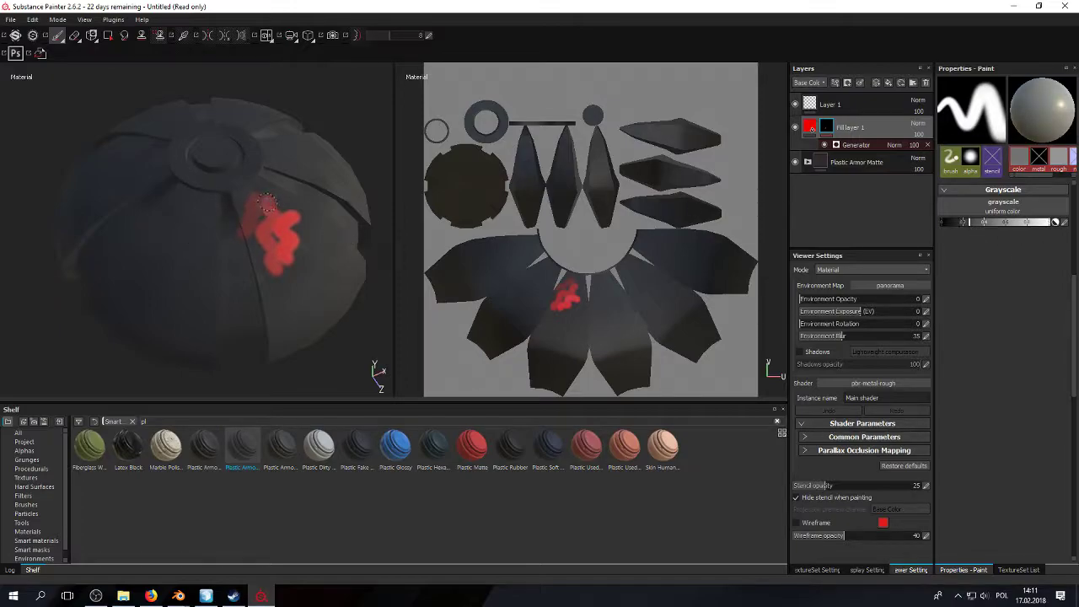
left_click_drag(257, 242, 260, 189, "alt")
right_click_drag(259, 189, 278, 287, "alt")
mouse_move(277, 287)
left_mouse_down("alt")
mouse_move(207, 283)
mouse_move(228, 222)
mouse_move(255, 275)
mouse_move(241, 291)
left_mouse_up("alt")
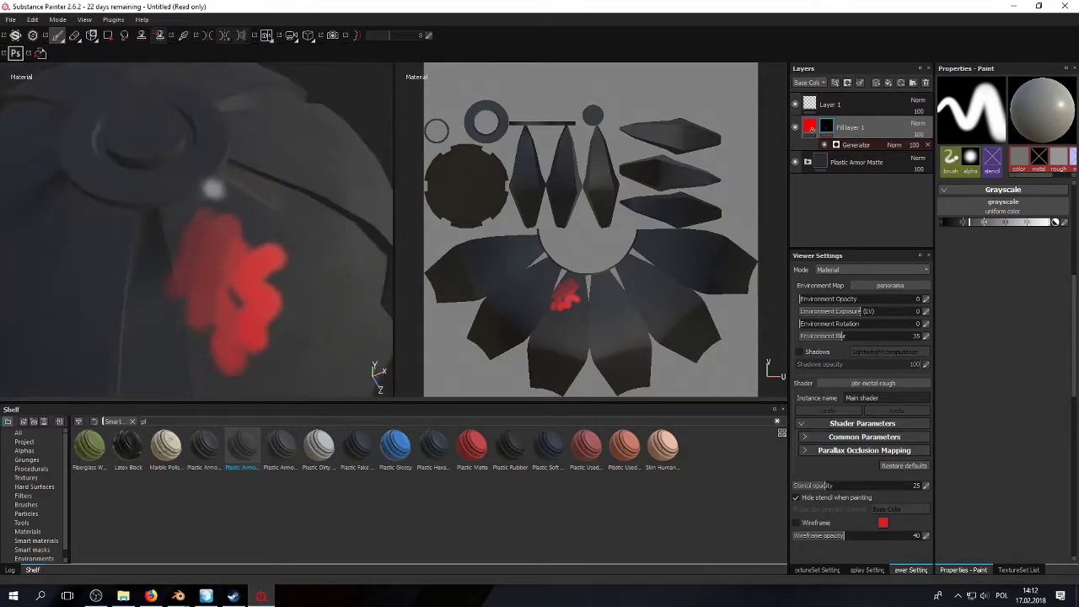
right_click_drag(241, 291, 225, 257, "alt")
middle_click_drag(225, 257, 228, 277, "alt")
left_click_drag(226, 276, 254, 263, "alt")
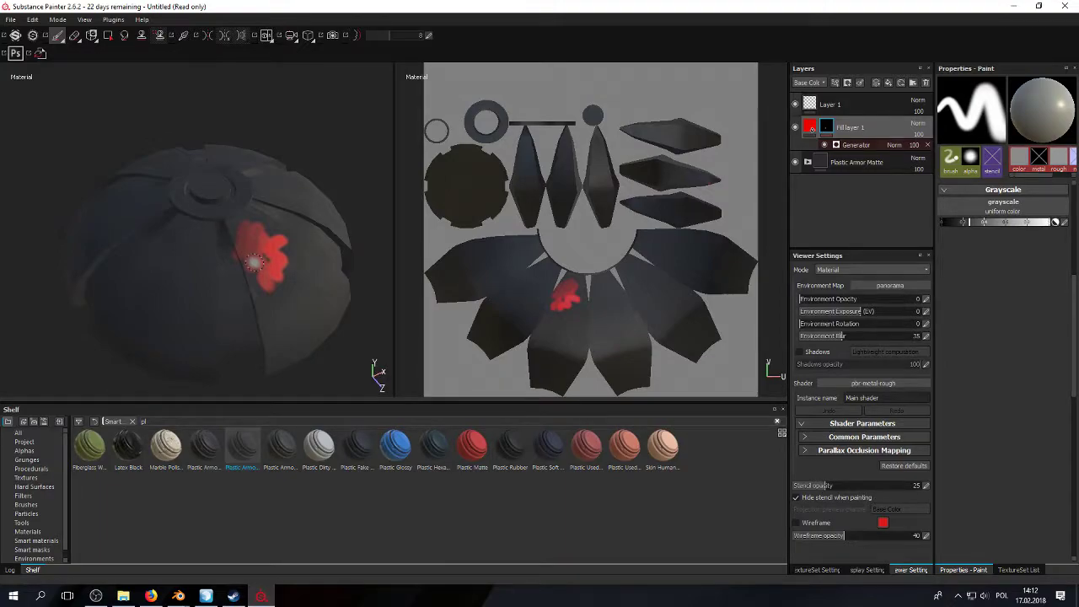
Step: Return the paint grayscale to white and undo the grayscale test strokes on the mask
mouse_move(978, 237)
left_mouse_down()
mouse_move(961, 223)
mouse_move(1054, 226)
left_mouse_up()
key("ctrl+z")
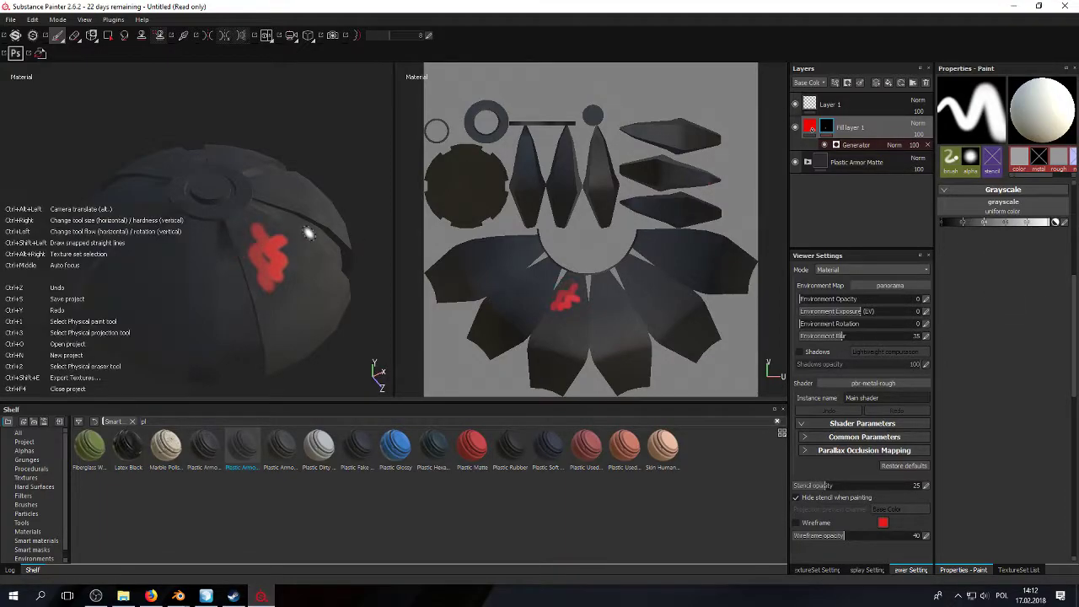
key("ctrl+z")
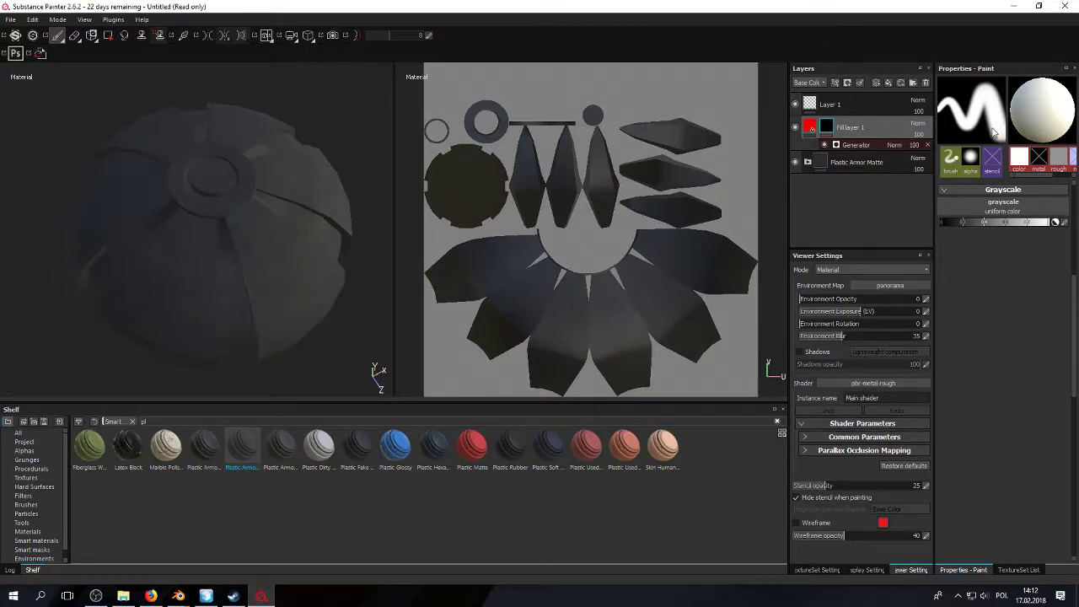
Step: Assign the MG Dirt generator to the empty generator on the red fill layer's mask
left_click(846, 145)
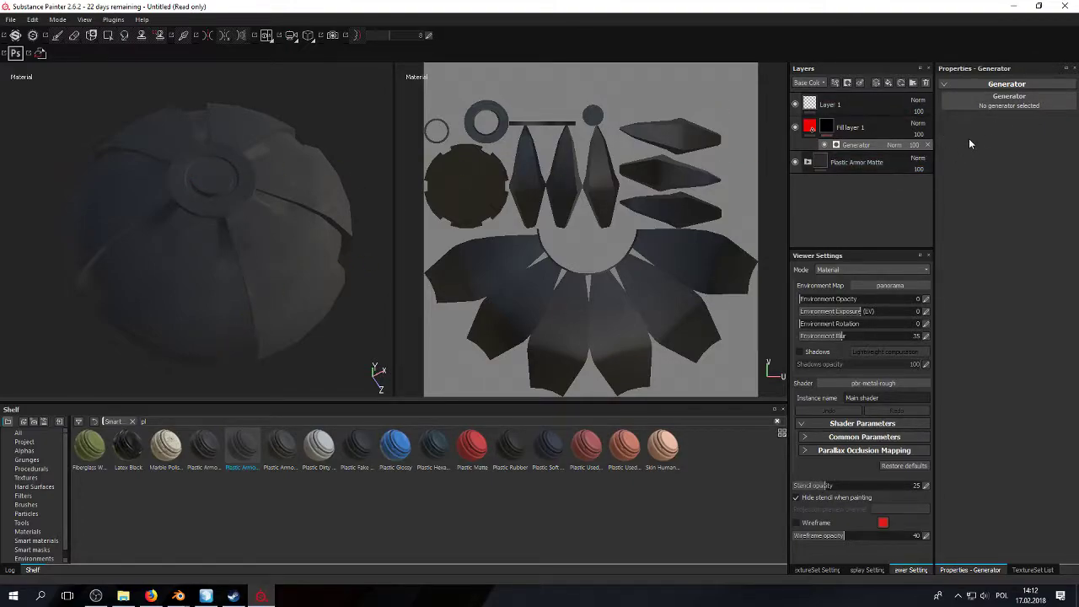
left_click(993, 103)
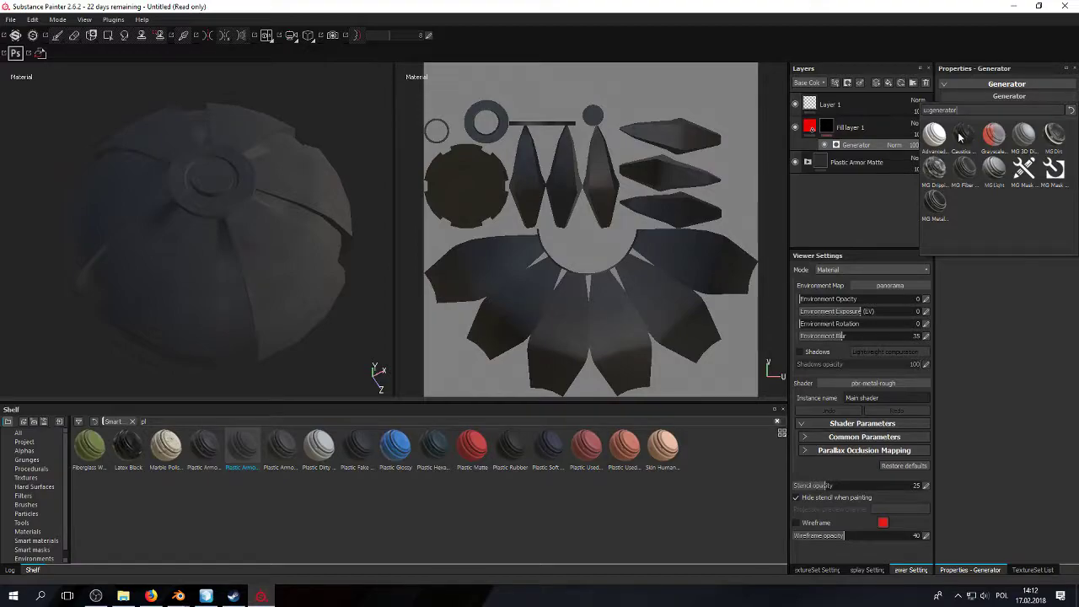
mouse_move(1057, 137)
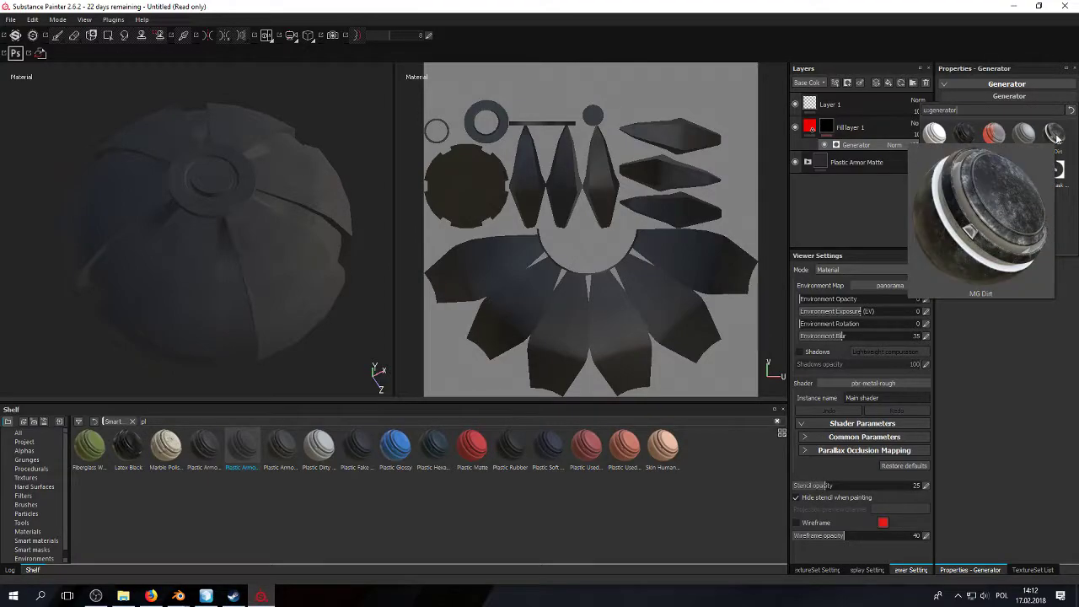
mouse_move(944, 199)
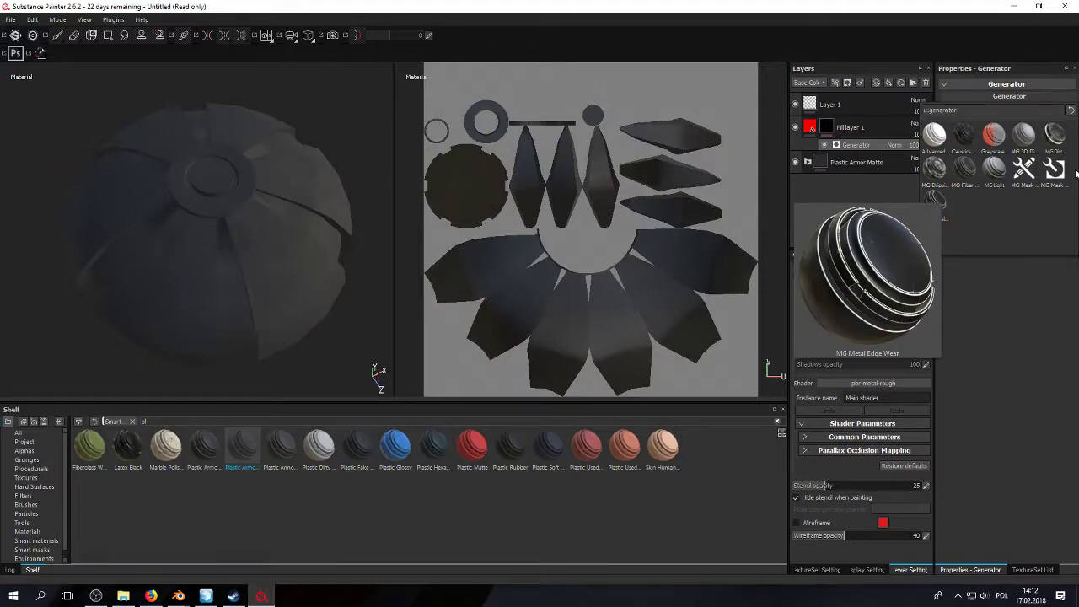
left_click(1057, 141)
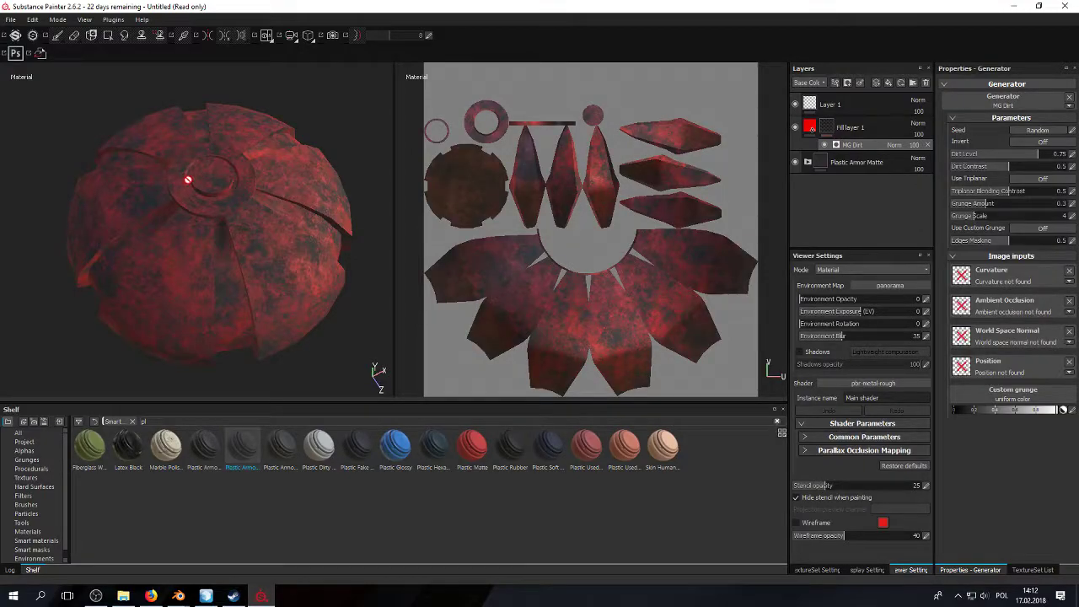
left_click_drag(126, 233, 284, 186, "alt")
Step: Set the dirt fill layer's base color to dark brown with R 0.117, G 0.057 and B 0.010
left_click(833, 127)
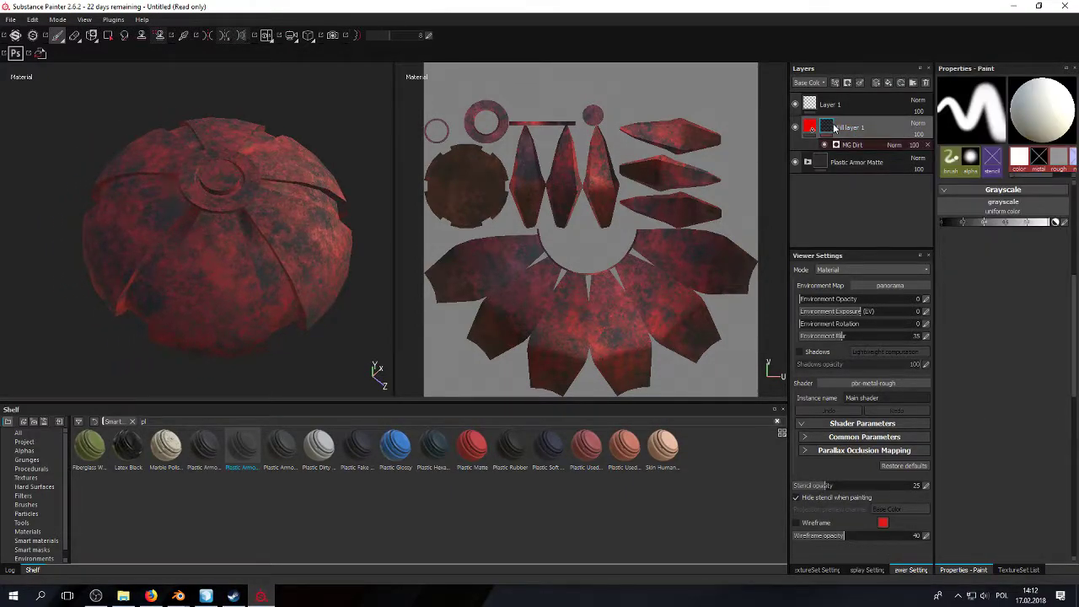
double_click(836, 130)
key("Return")
left_click(810, 127)
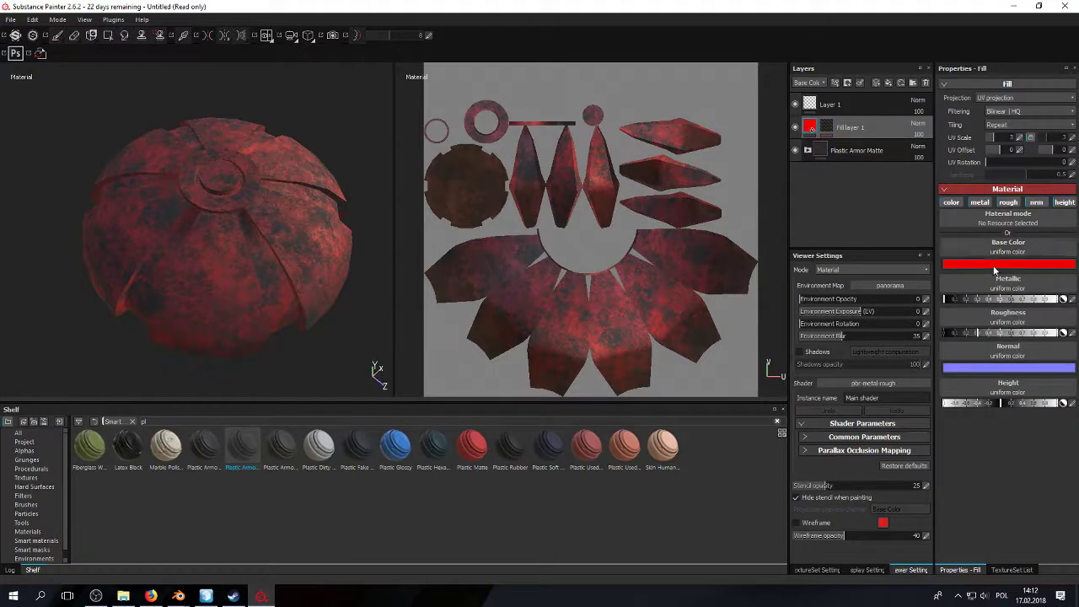
left_click(992, 266)
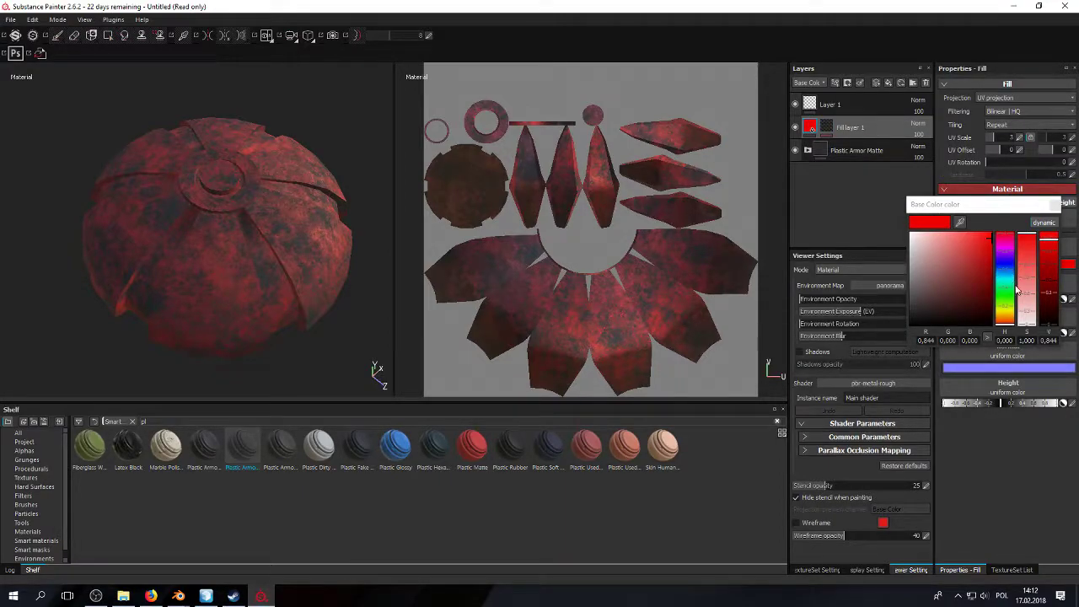
left_click(1012, 321)
left_click(982, 308)
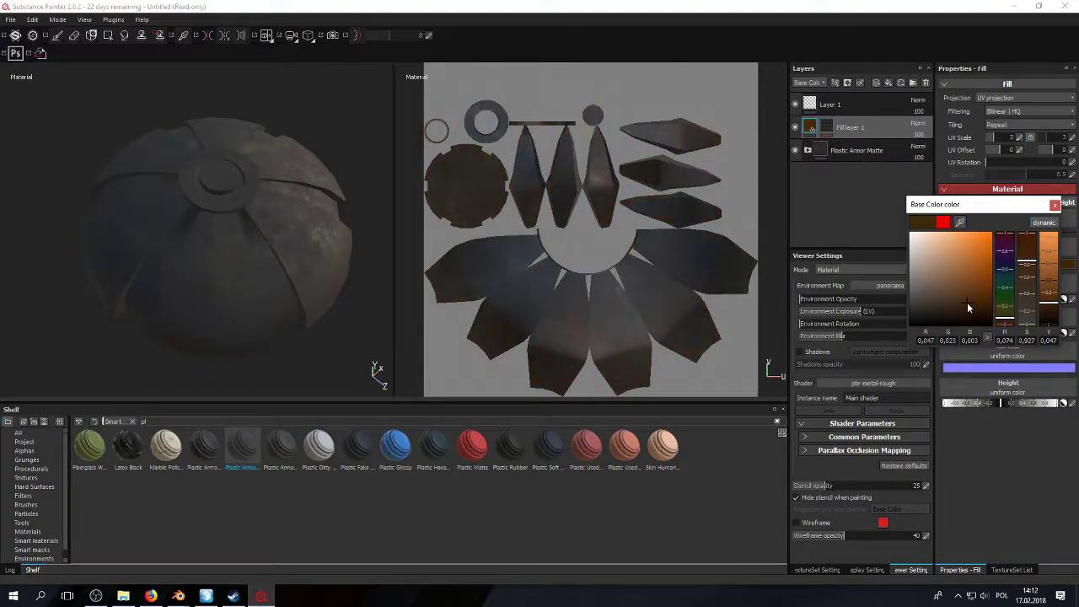
left_click(965, 290)
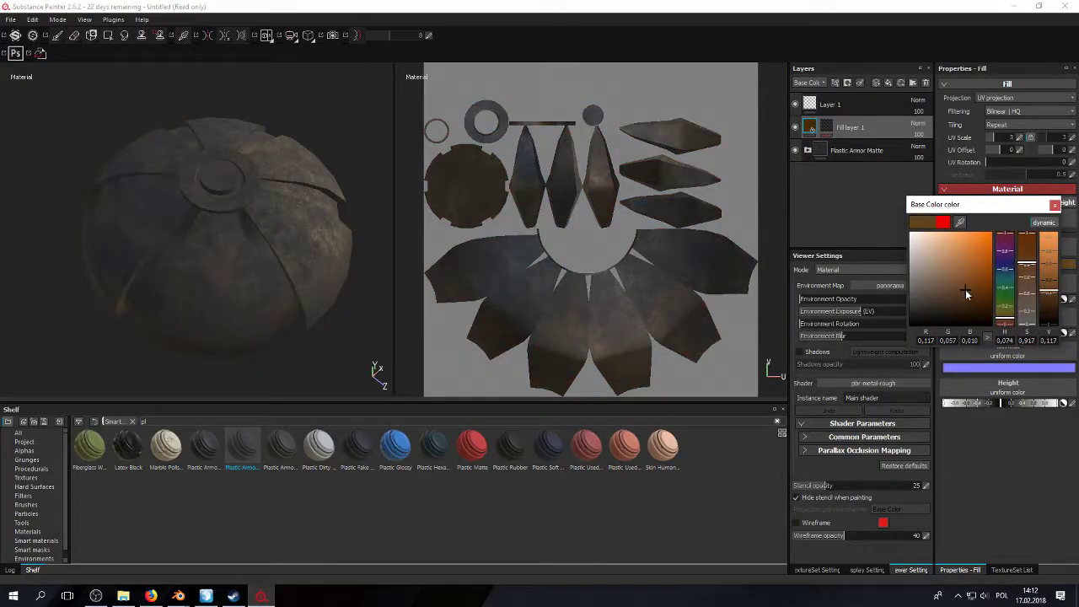
double_click(842, 127)
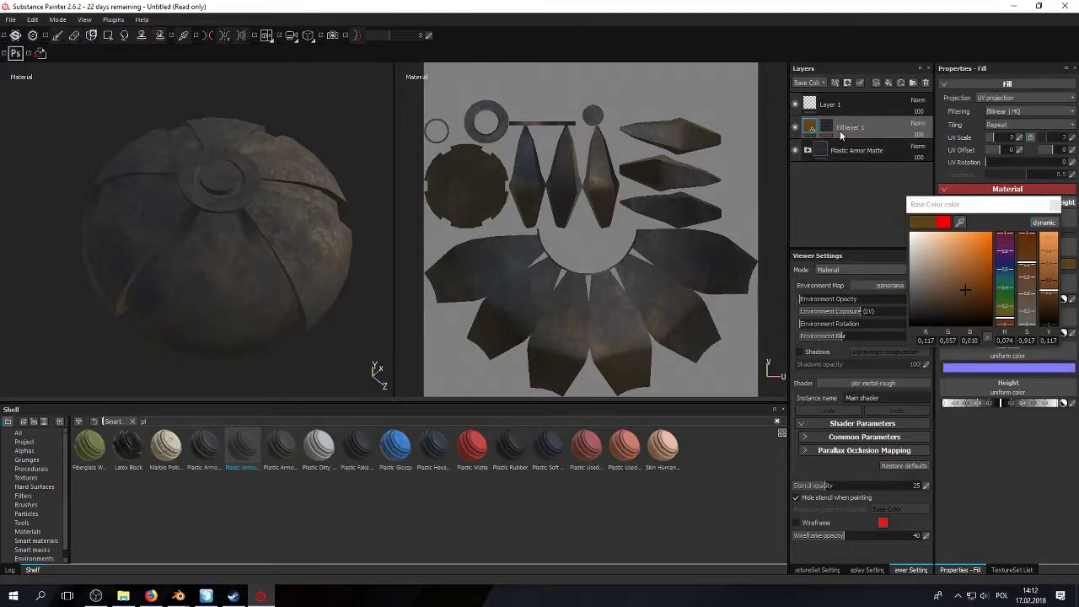
left_click(1056, 204)
Step: Add a second fill layer above the dirt layer and give it a black mask
left_click(889, 82)
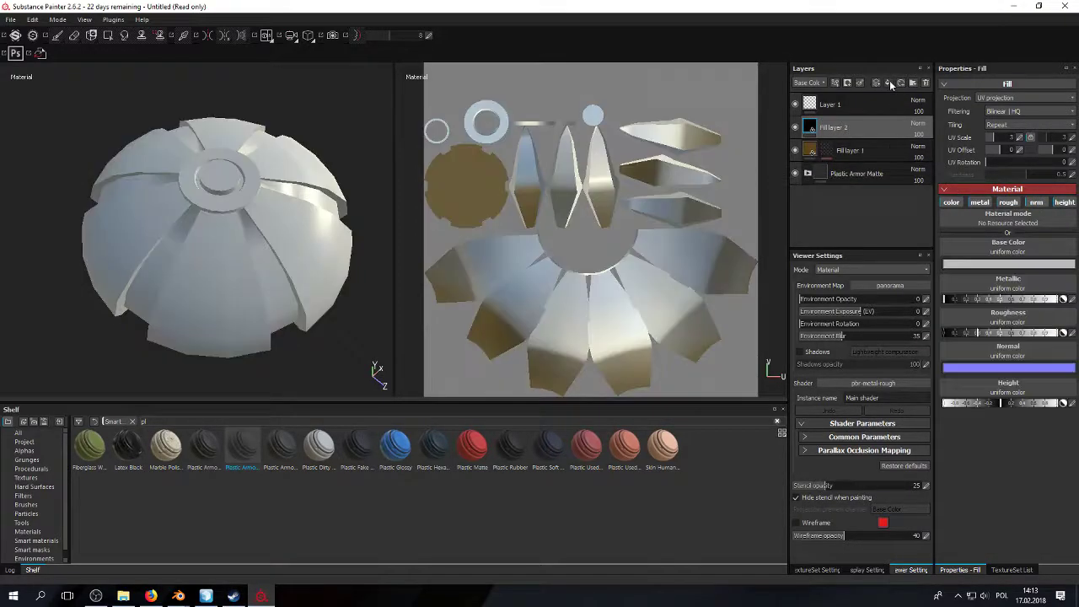
right_click(839, 128)
left_click(875, 142)
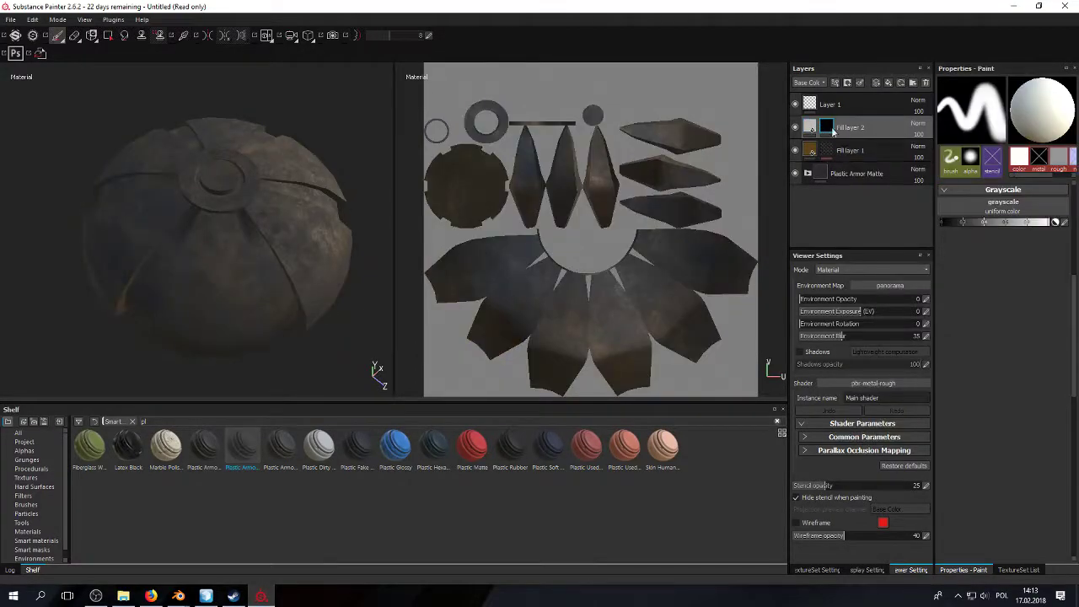
Step: Add a generator to the new fill layer's mask and assign MG Metal Edge Wear to it
right_click(825, 126)
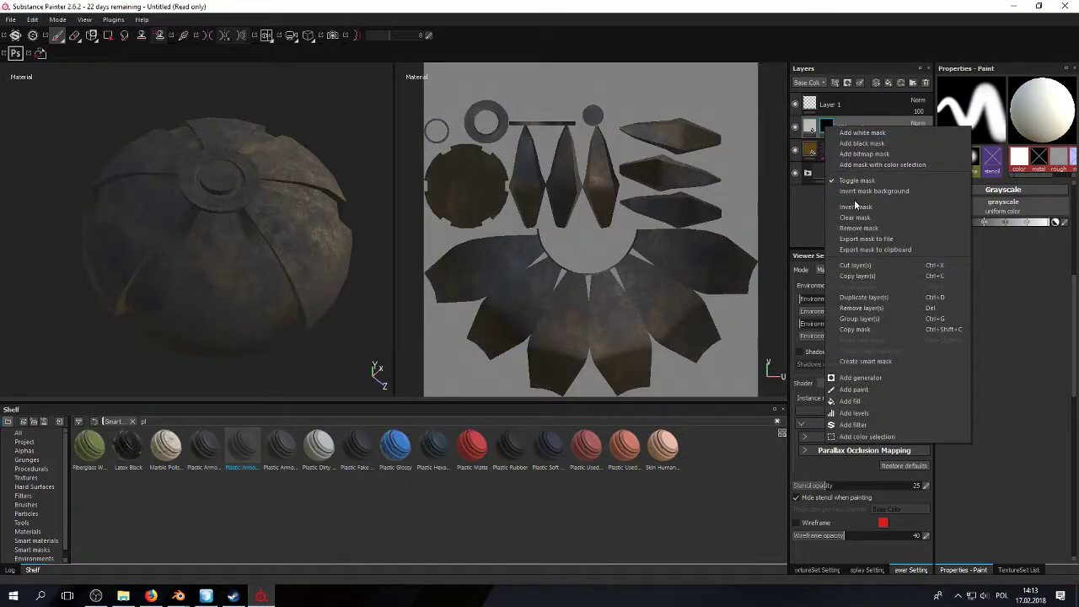
left_click(866, 375)
left_click(1022, 112)
left_click(933, 211)
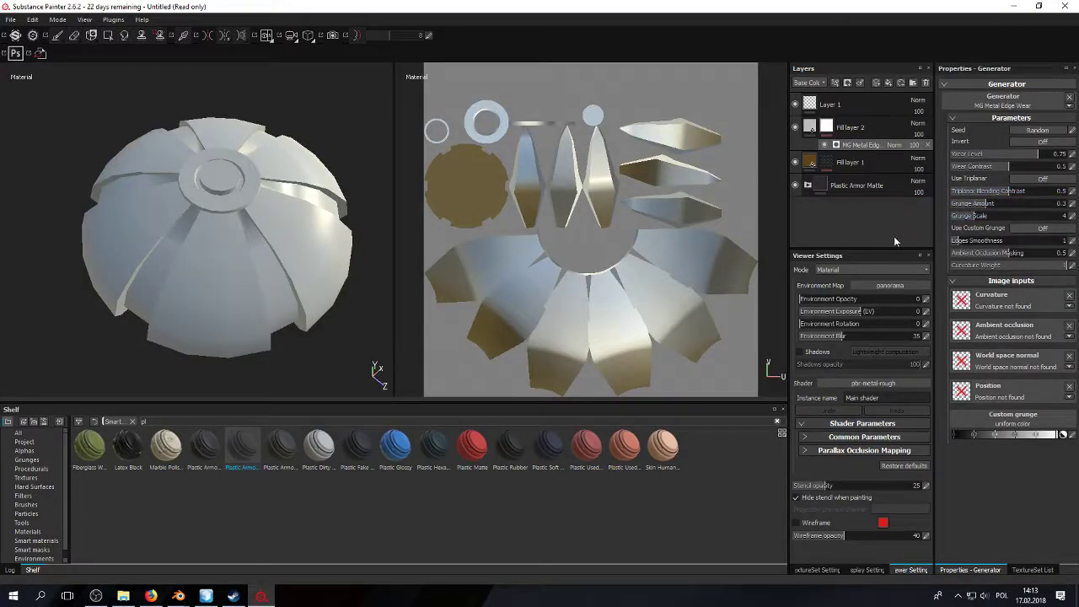
Step: Hide the edge wear layer, Fill layer 2
left_click(877, 187)
left_click(861, 126)
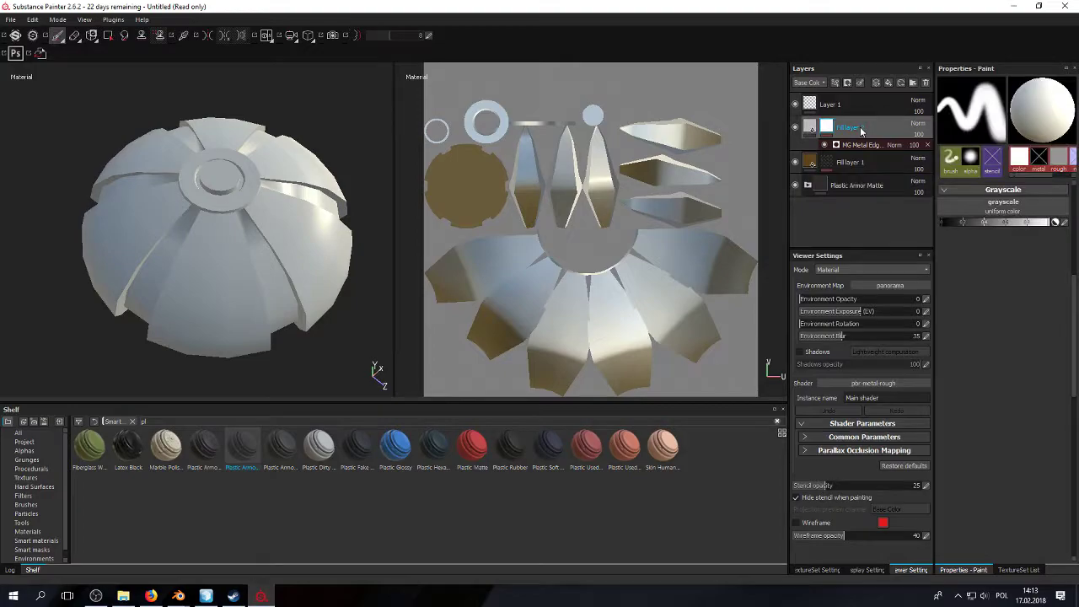
left_click(795, 126)
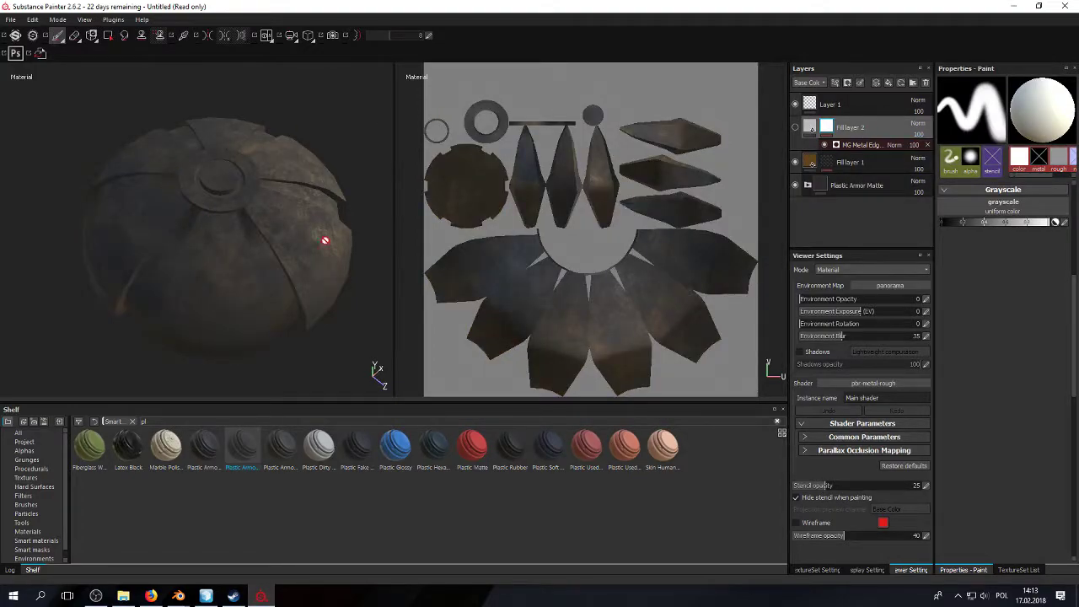
left_click_drag(248, 242, 331, 186, "alt")
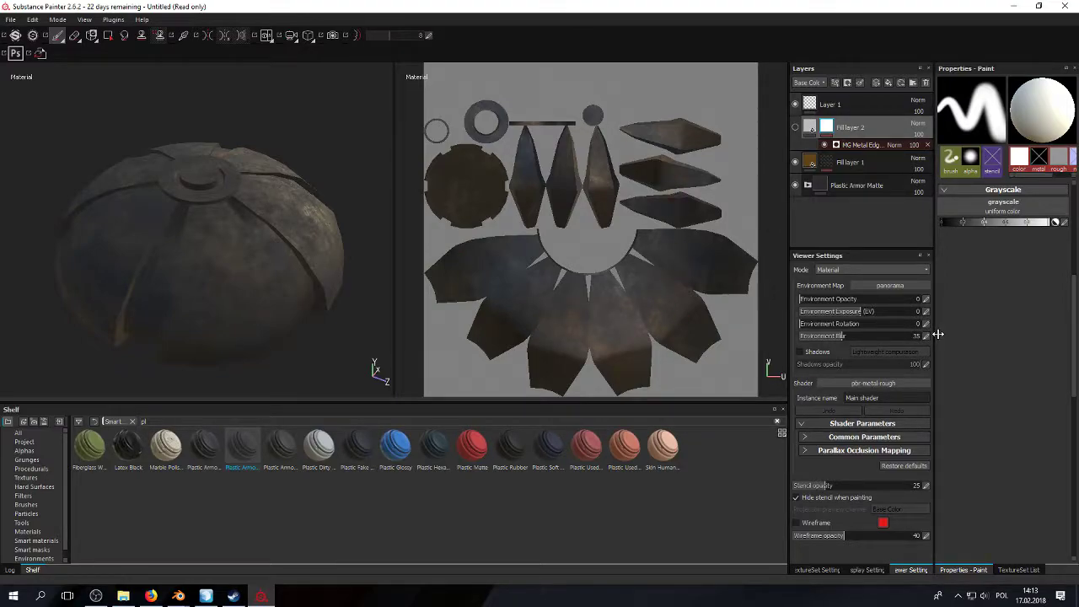
Step: Open the texture baking settings for the grenade's texture set and look through the common parameters
left_click(817, 570)
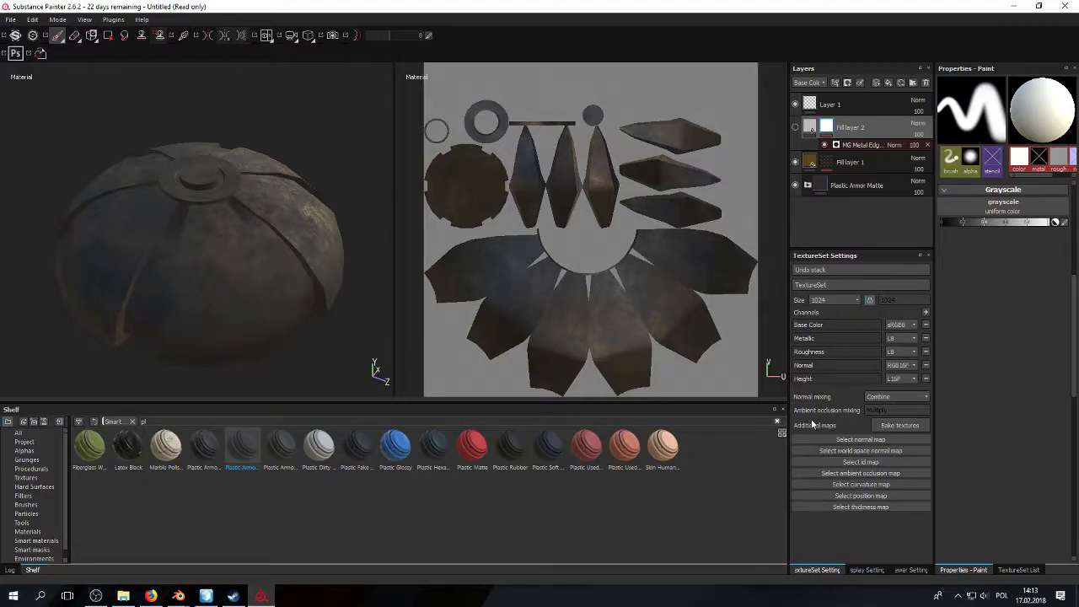
left_click(903, 428)
left_click(909, 429)
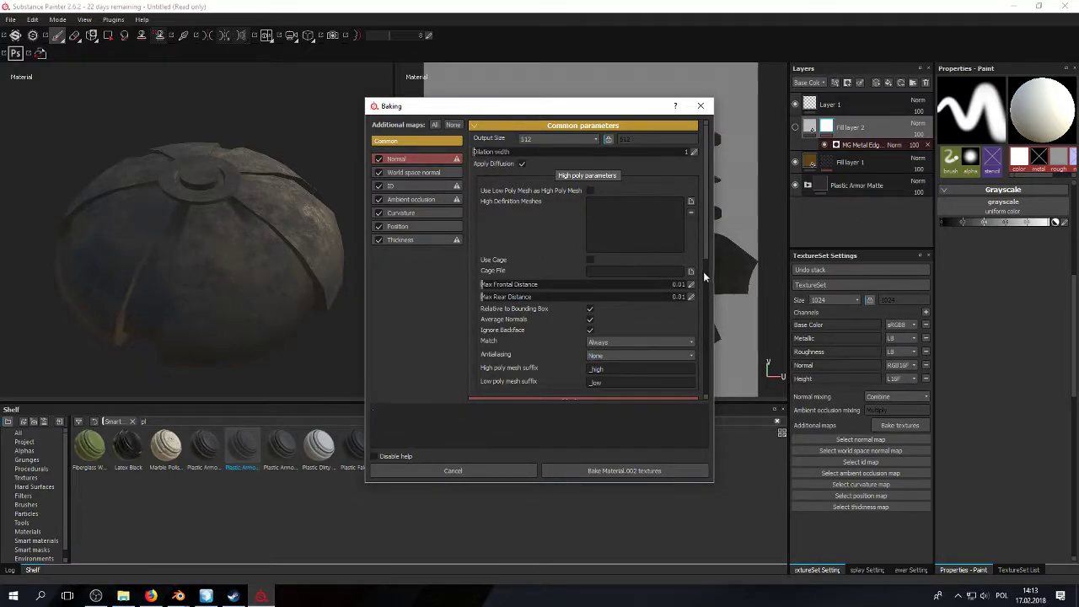
scroll(707, 233, "down", 1)
scroll(707, 234, "up", 1)
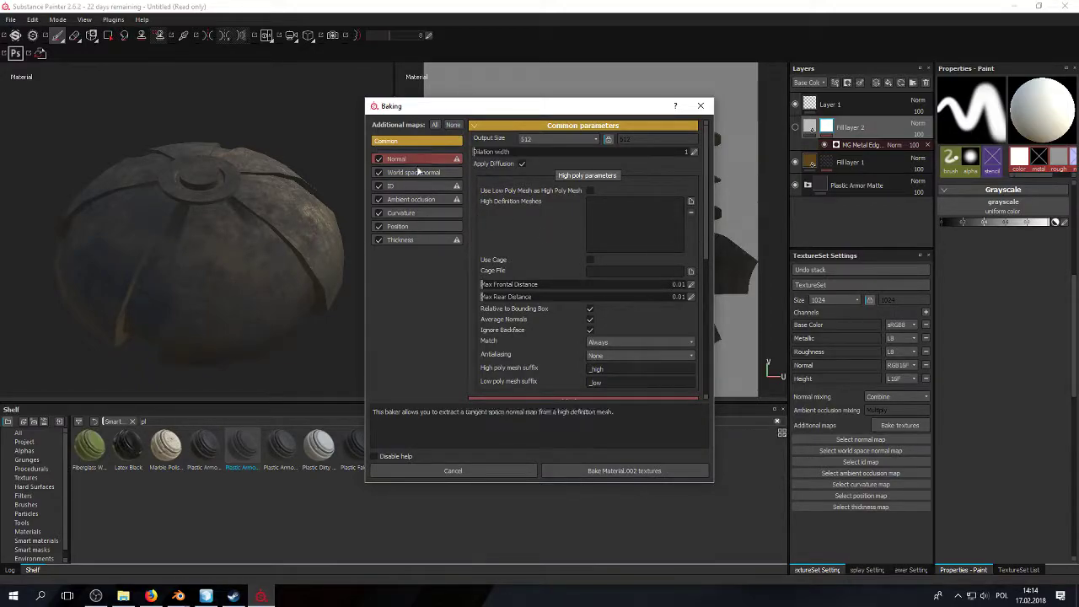
Step: Try 2048 as the bake output size and return it to 512
left_click(570, 137)
left_click(569, 138)
left_click(552, 139)
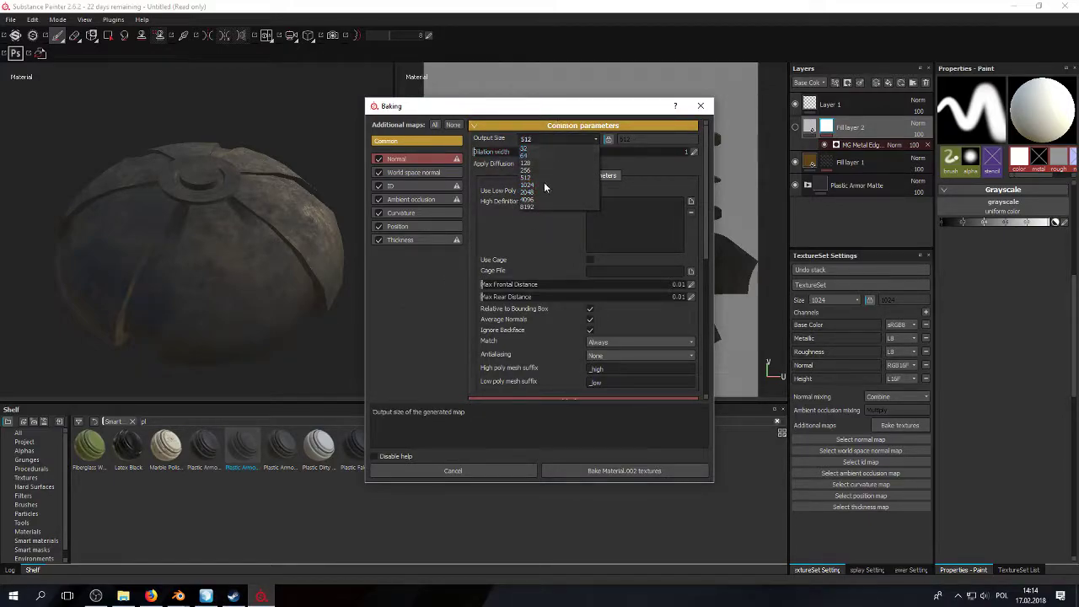
left_click(540, 193)
left_click(543, 139)
left_click(550, 179)
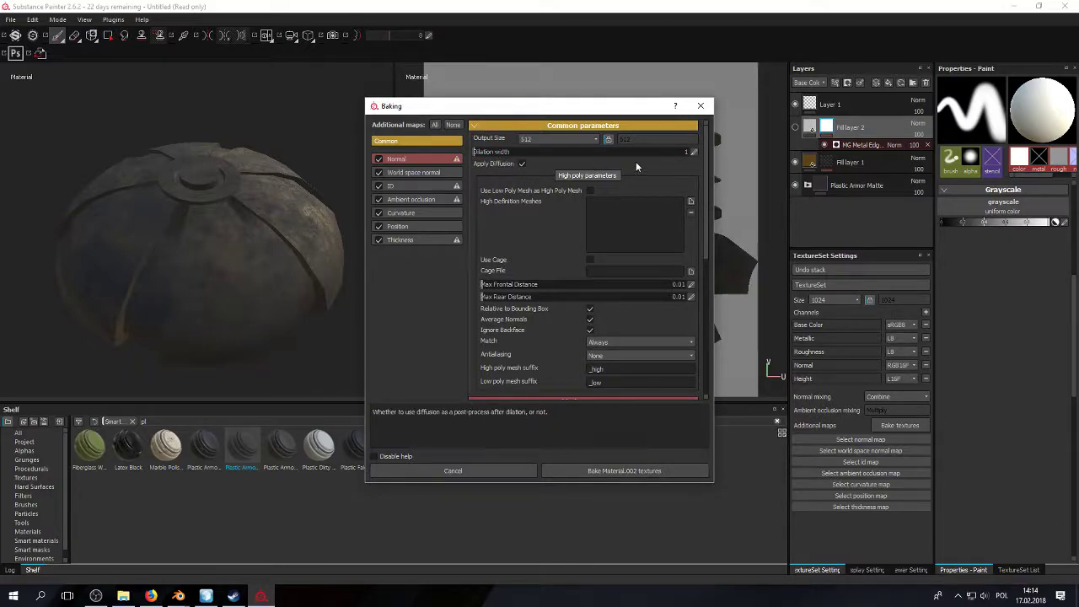
Step: Enable using the low poly mesh as the high poly mesh and bake all the additional maps for Material.002
scroll(705, 152, "down", 1)
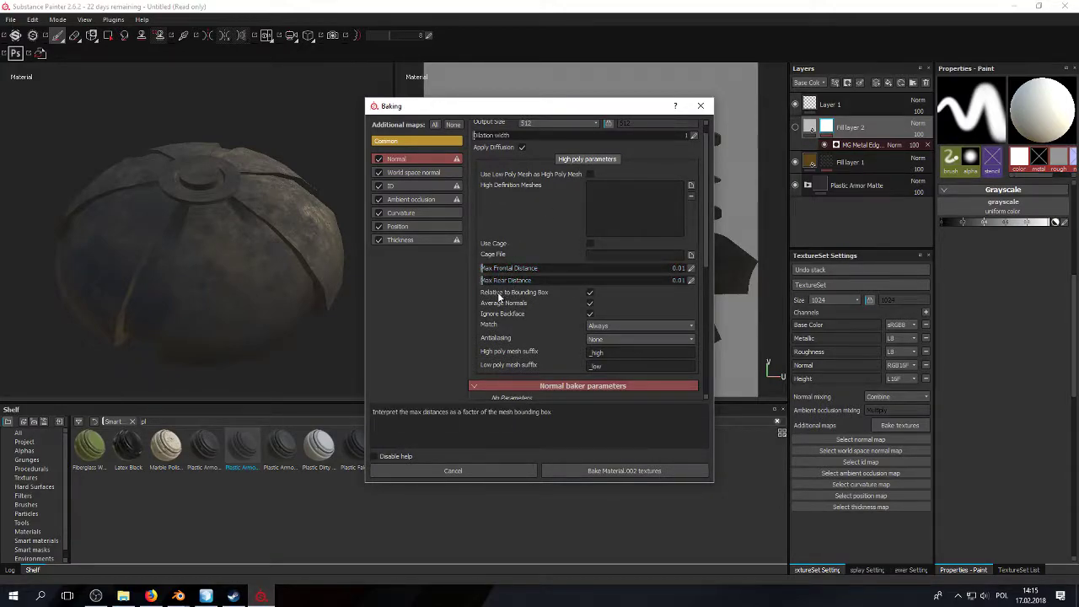
scroll(707, 199, "up", 1)
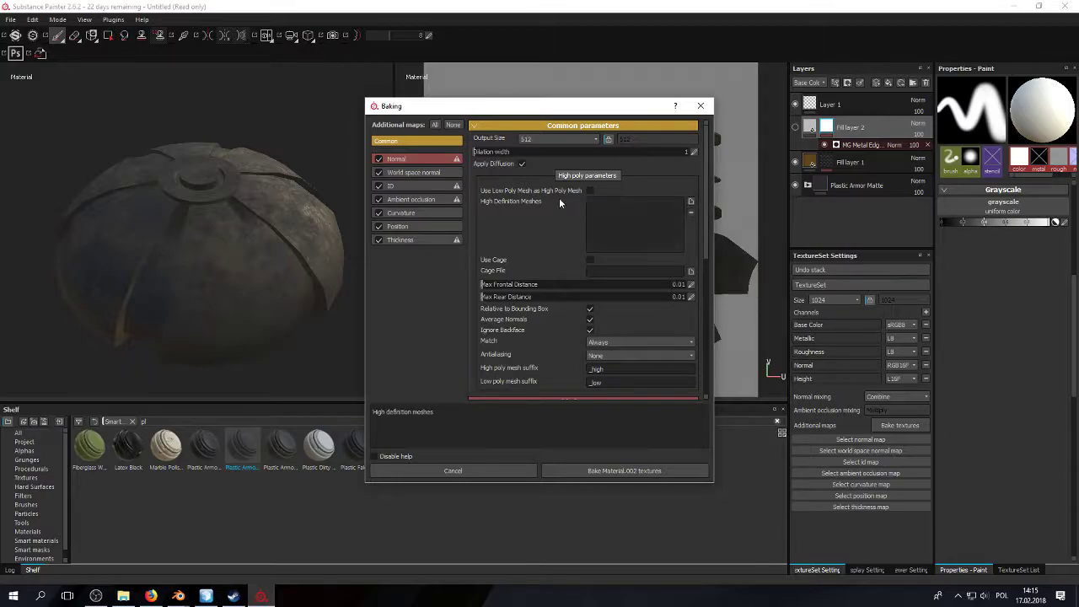
left_click(590, 191)
left_click(589, 191)
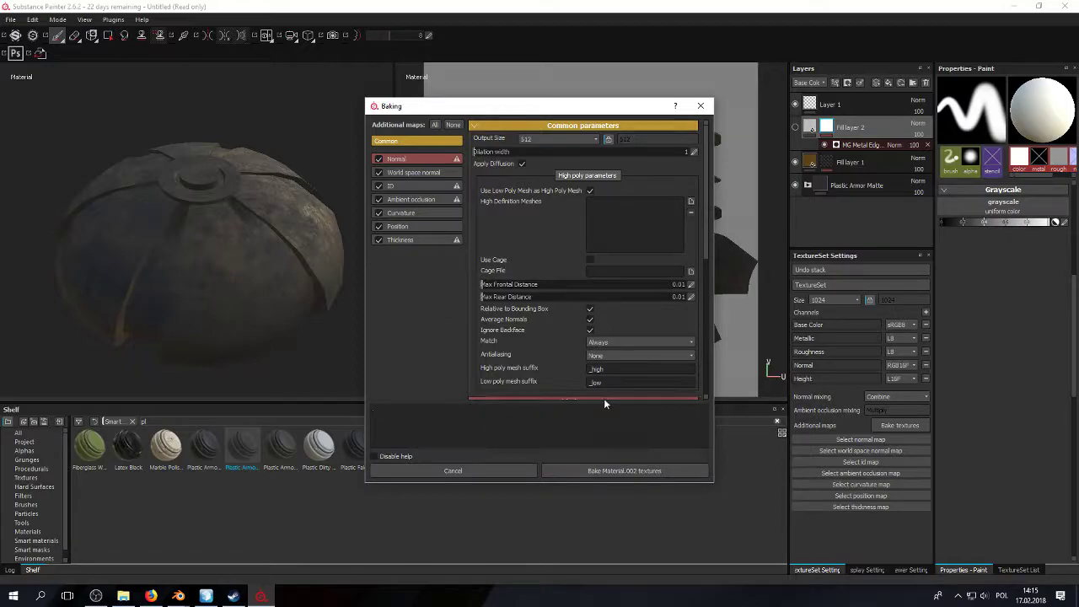
left_click(624, 474)
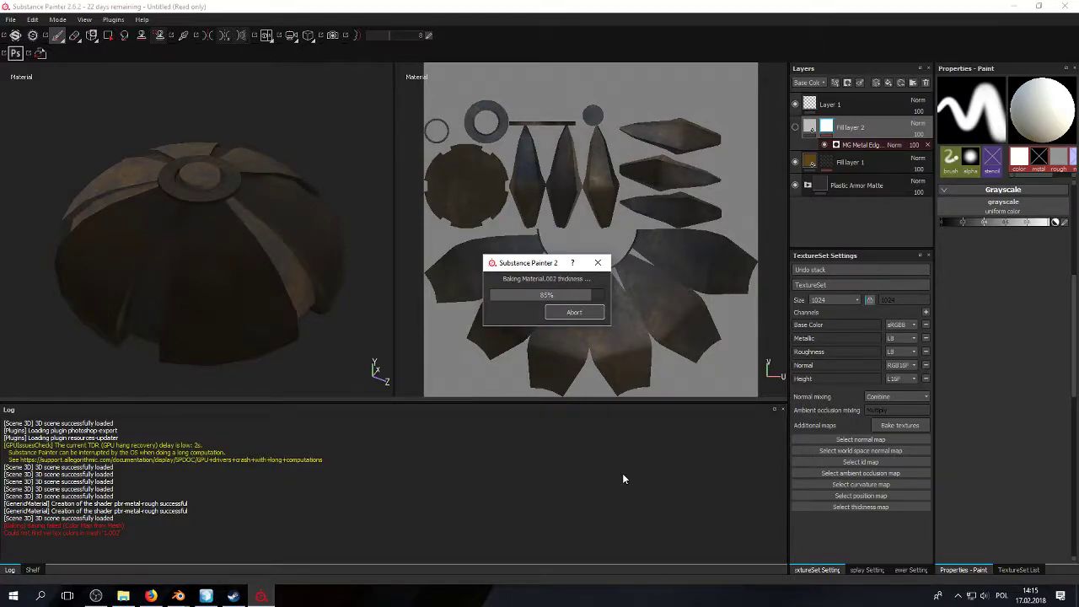
key("Return")
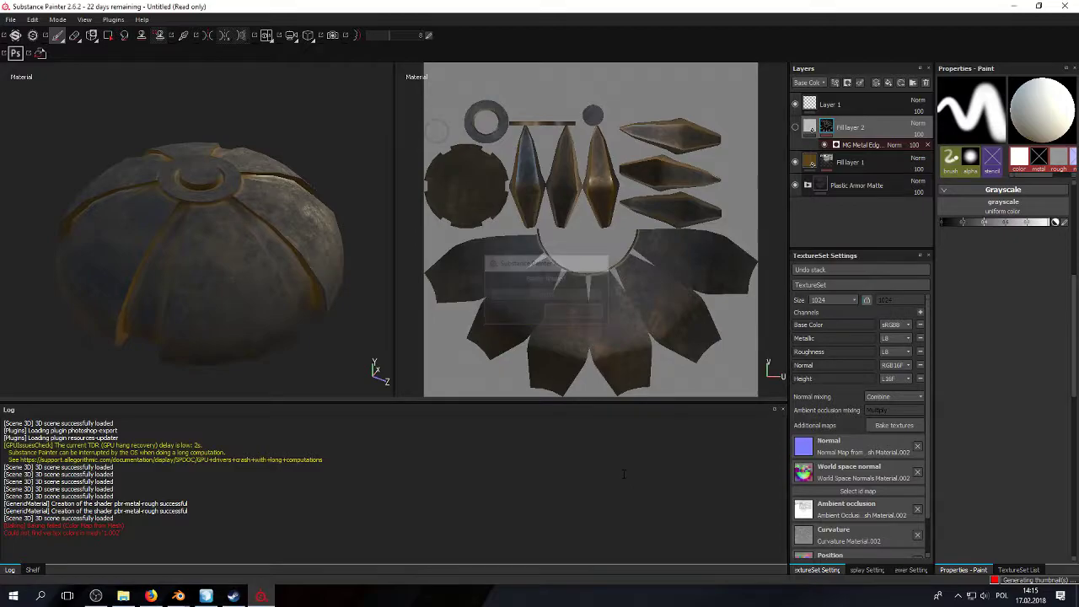
left_click_drag(205, 354, 225, 223, "alt")
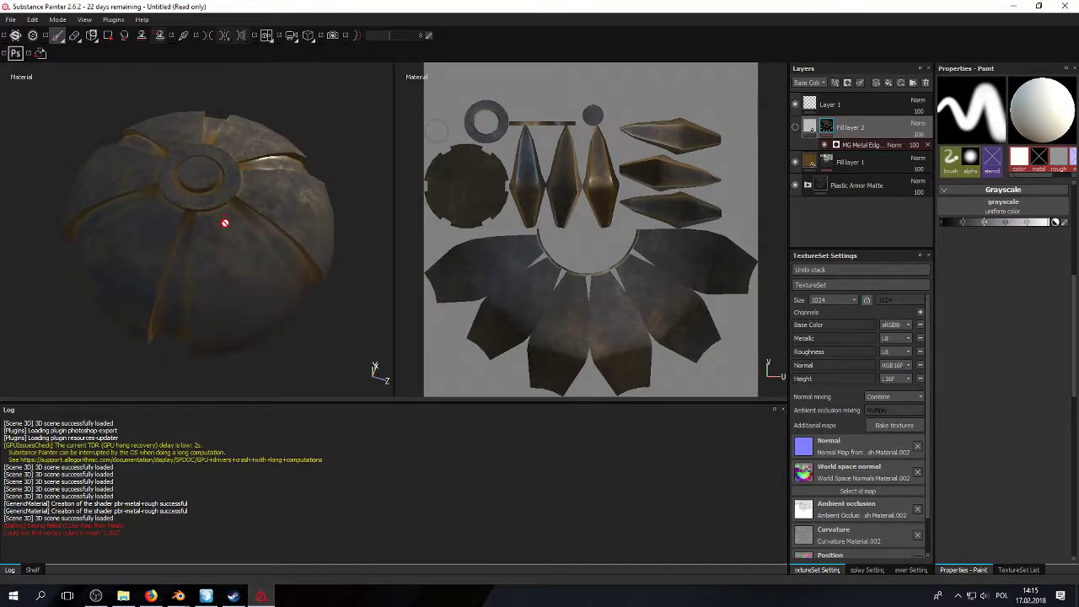
Step: Set the base color of the Base Plastic layer in the Plastic Armor Matte folder to pale lavender (R 0.712, G 0.615, B 0.772)
left_click(809, 162)
left_click_drag(157, 248, 168, 216, "alt")
right_click_drag(169, 216, 195, 222, "alt")
left_click_drag(195, 222, 208, 261, "alt")
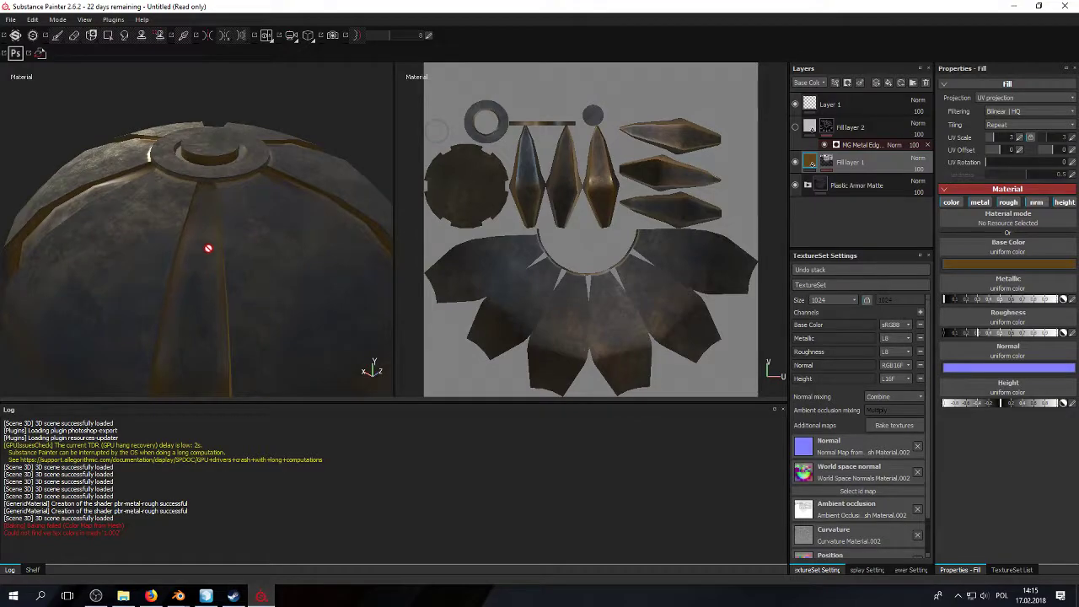
left_click_drag(214, 177, 192, 240, "alt")
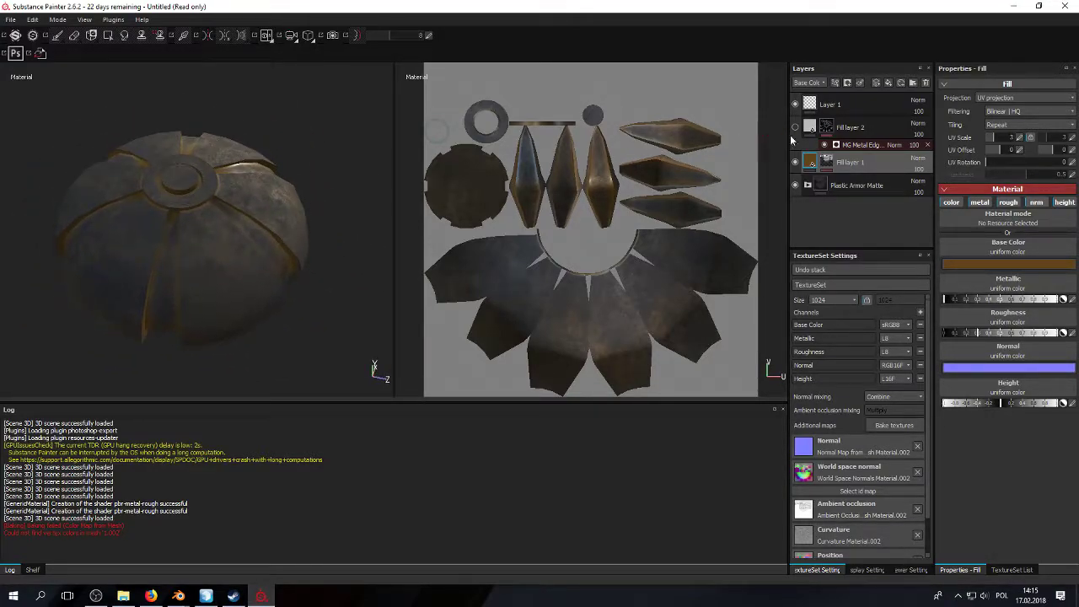
left_click(822, 185)
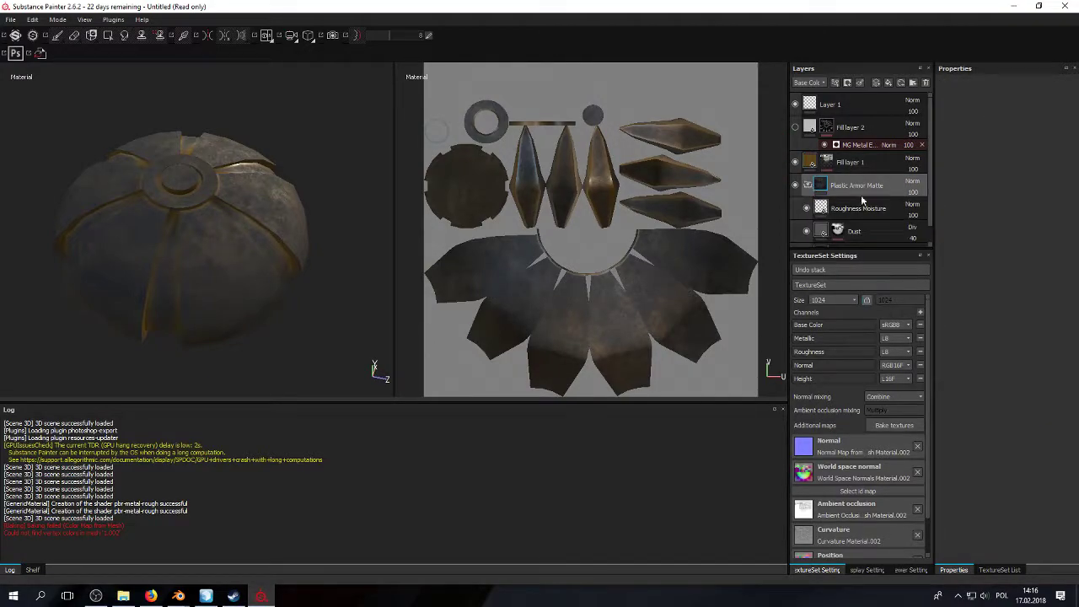
scroll(930, 190, "down", 1)
left_click(826, 239)
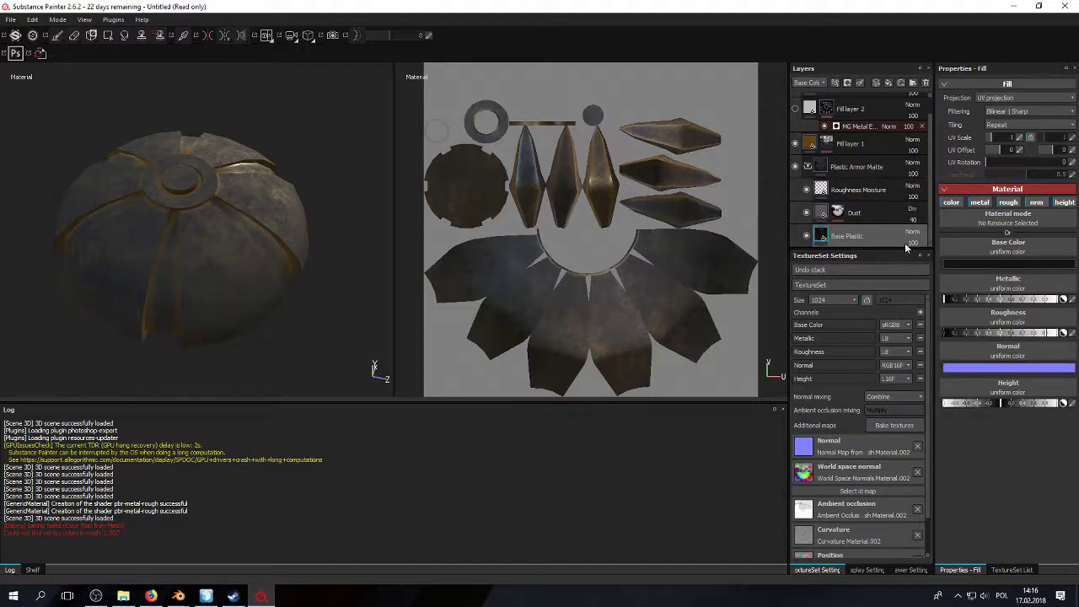
left_click(1008, 262)
left_click(890, 237)
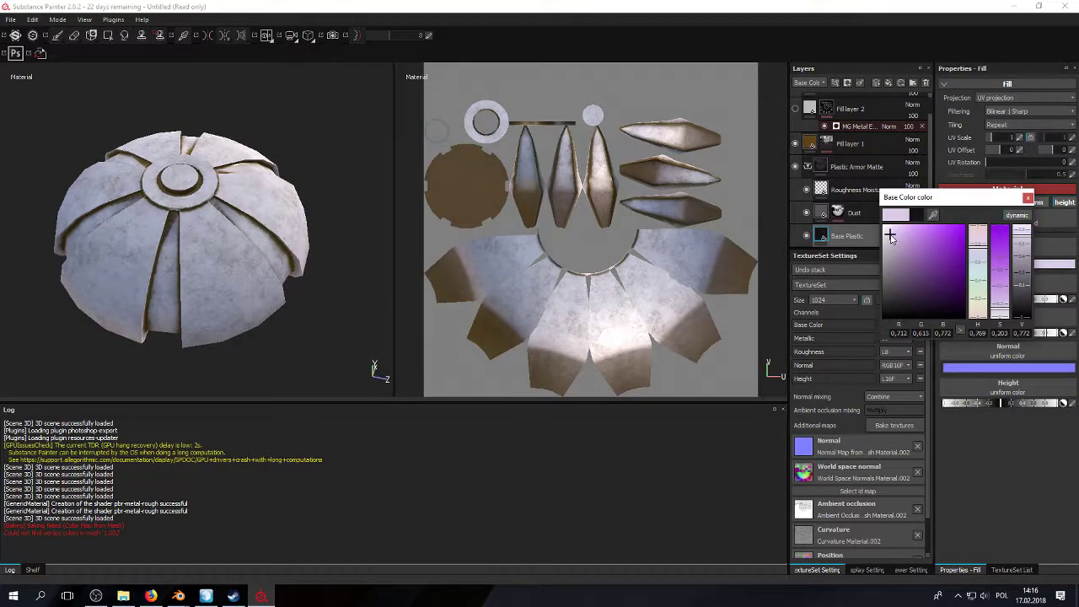
left_click(1028, 198)
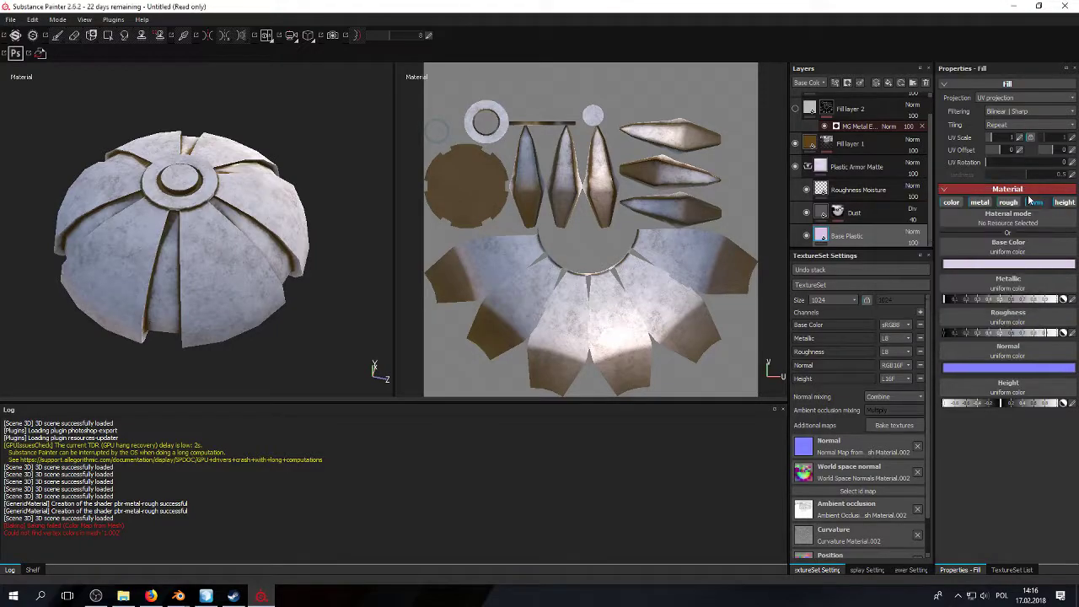
Step: Darken the base color of Fill layer 1 to a deep brown (R 0.049, G 0.026, B 0.008) and check it around the grenade
left_click(814, 143)
left_click(1008, 263)
left_click(929, 302)
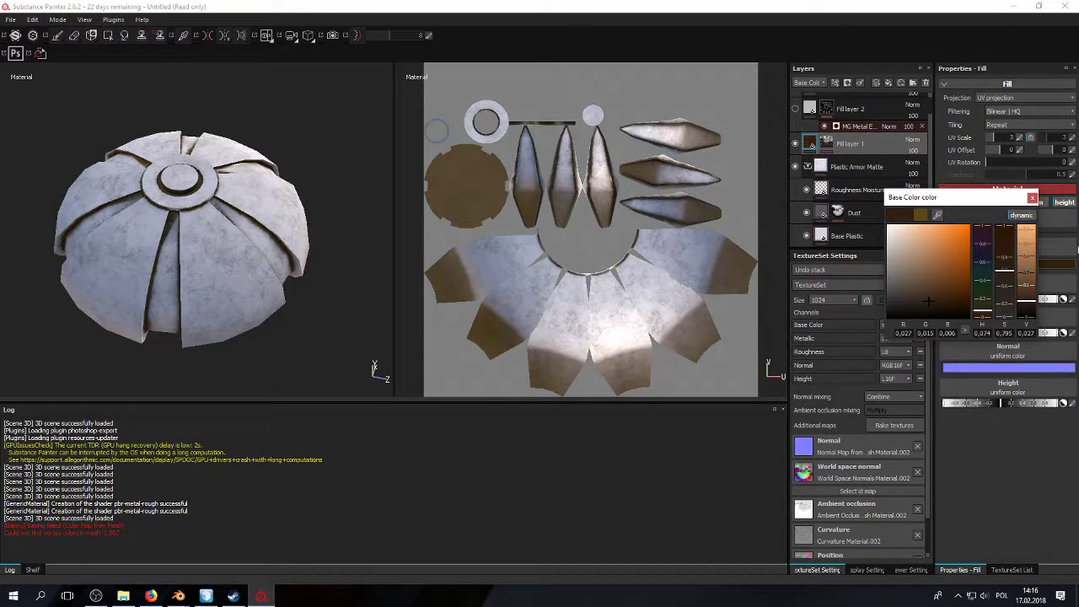
left_click(932, 296)
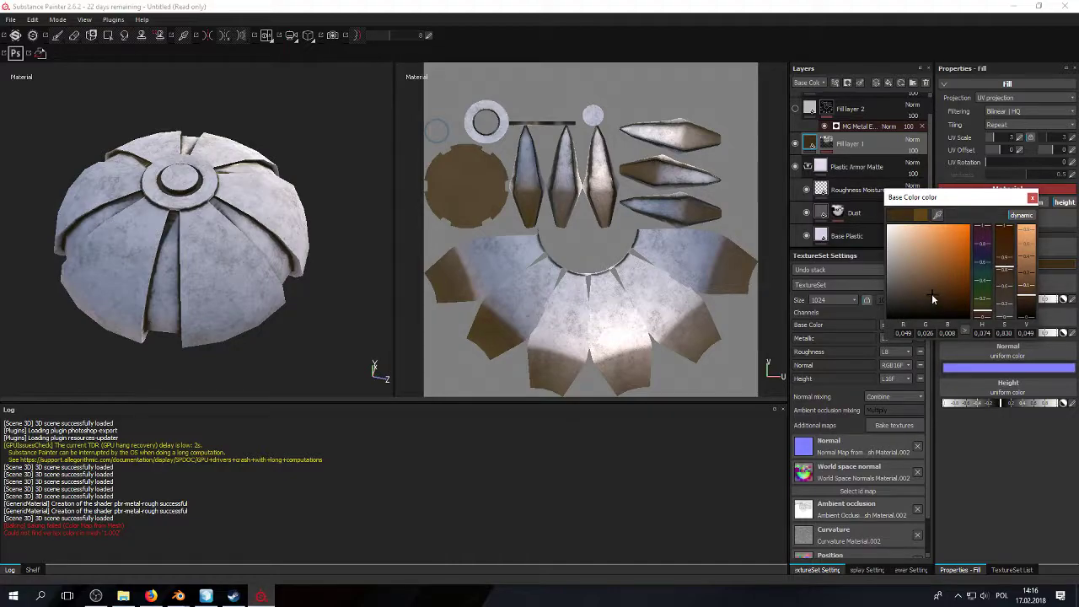
left_click(1031, 198)
left_click_drag(164, 257, 296, 221, "alt")
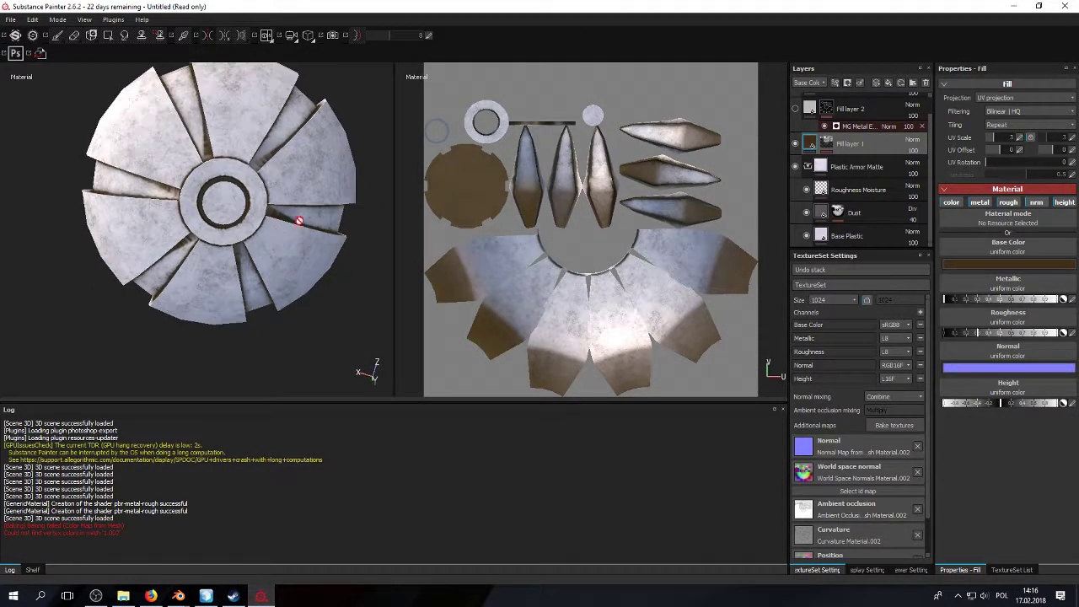
left_click_drag(227, 164, 188, 241, "alt")
Step: Create a new layer folder above Fill layer 2 and move Fill layer 2 into it
left_click_drag(930, 160, 931, 117)
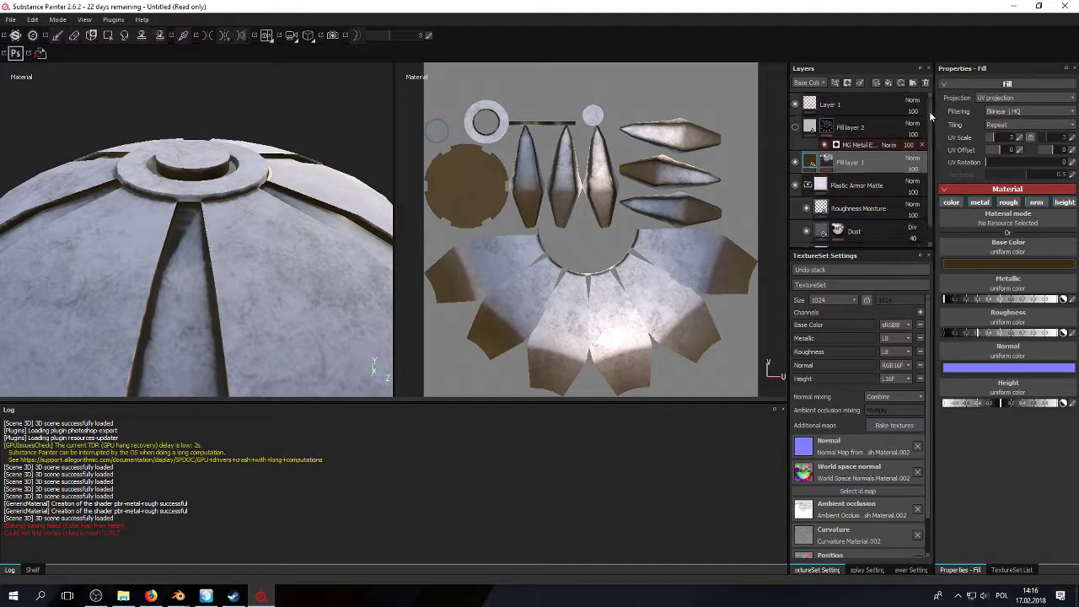
left_click(831, 128)
mouse_move(832, 135)
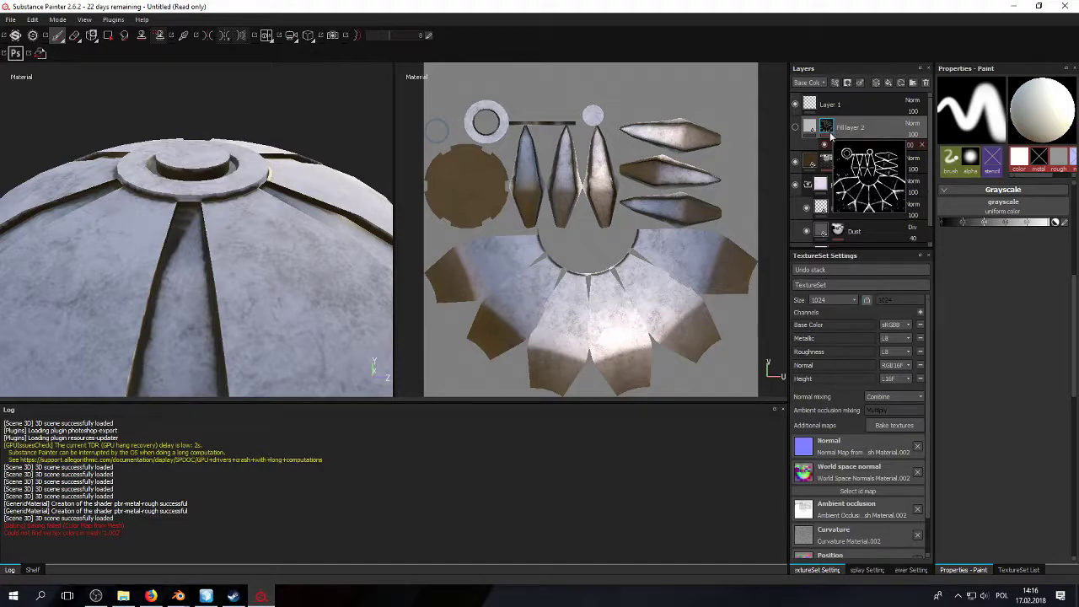
left_click(912, 83)
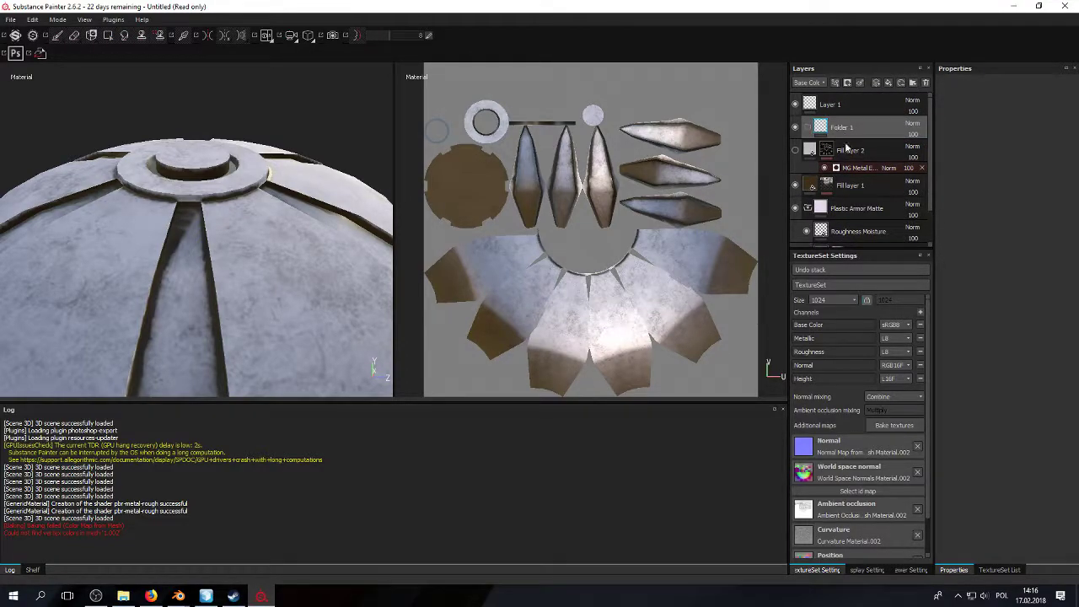
mouse_move(841, 154)
left_mouse_down()
mouse_move(859, 128)
mouse_move(887, 146)
left_mouse_up()
Step: Delete Fill layer 2 and move Fill layer 1 into Folder 1
left_click(855, 150)
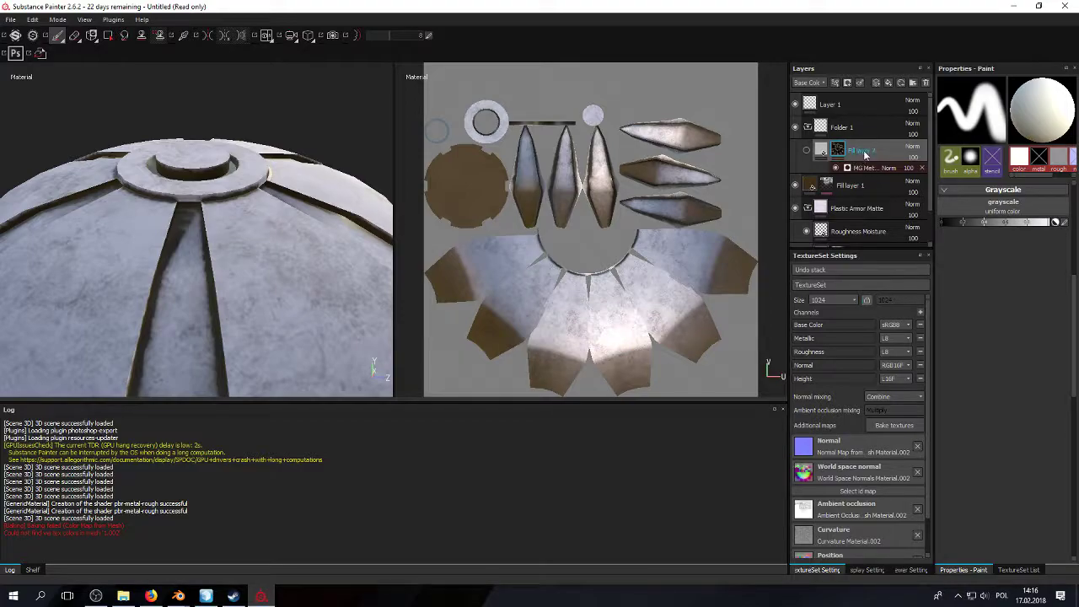
right_click(859, 158)
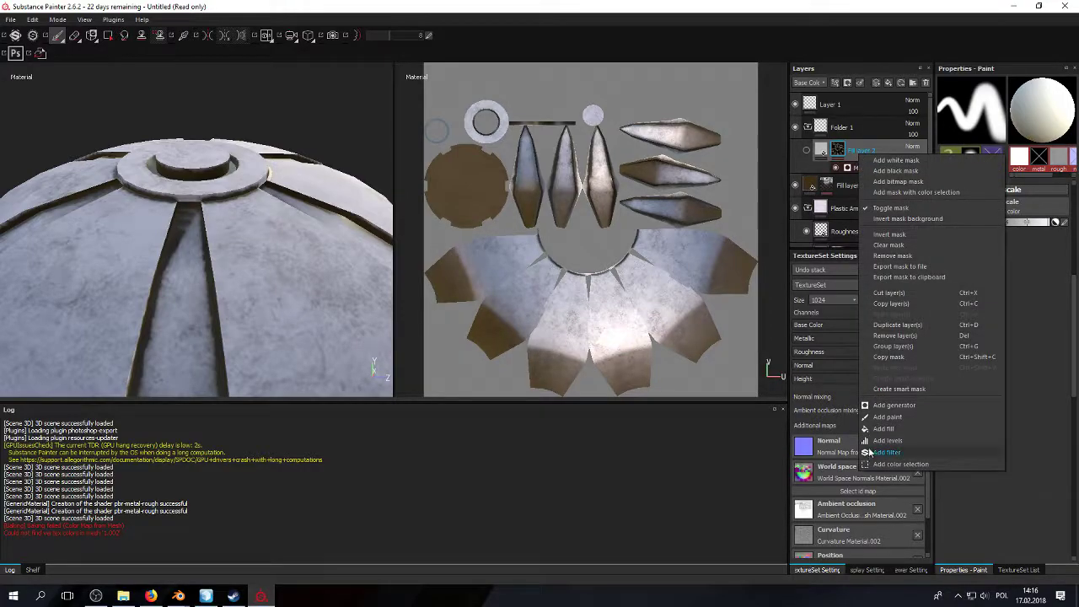
left_click(907, 337)
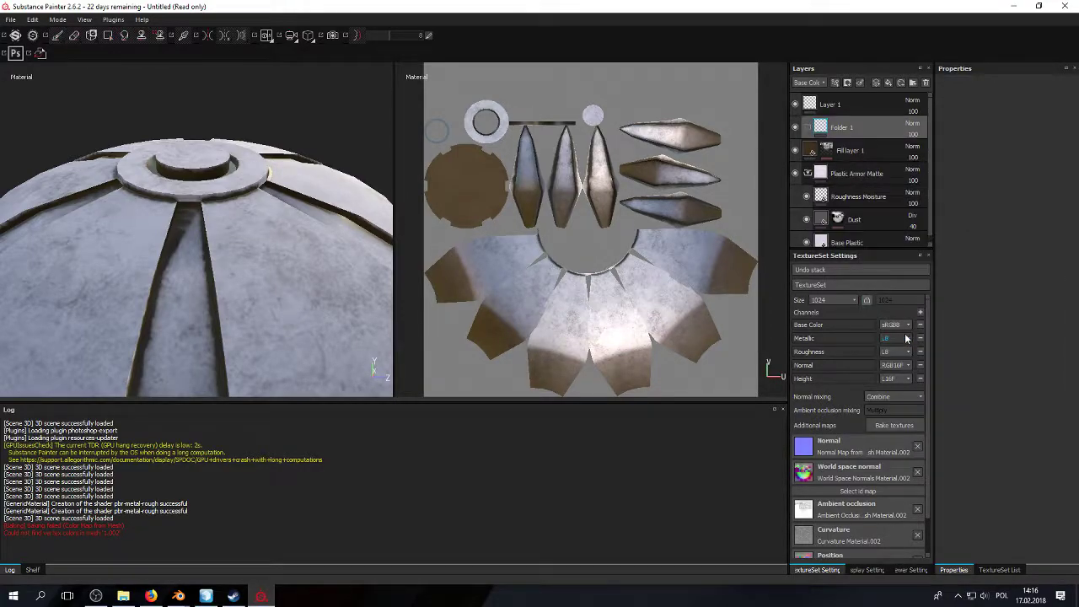
left_click_drag(857, 156, 859, 129)
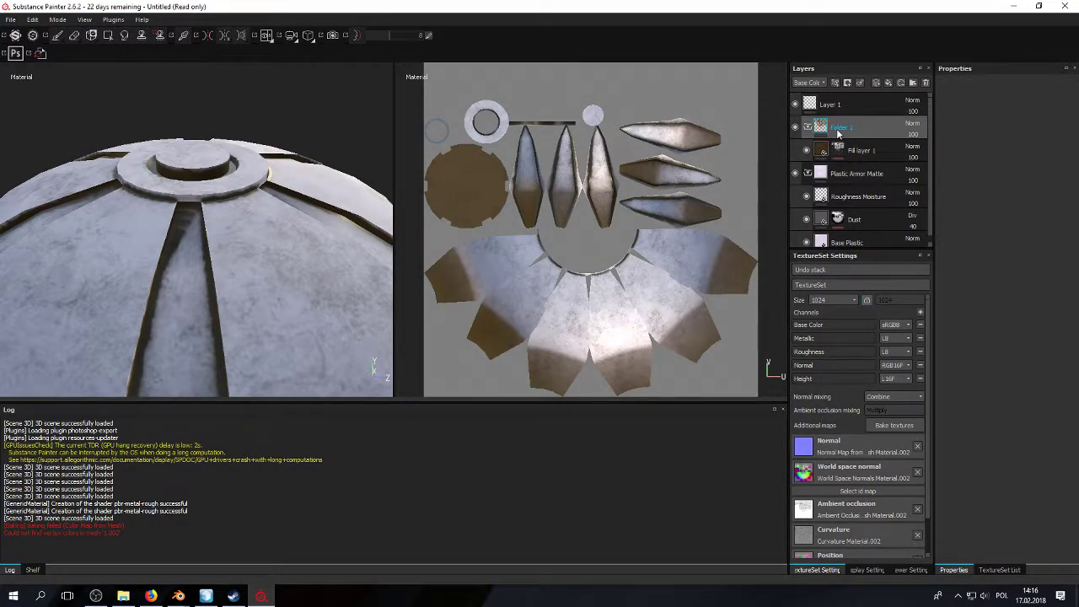
Step: Add a black mask to Folder 1 and check its effect on the grenade
right_click(834, 130)
key("Escape")
left_click(877, 150)
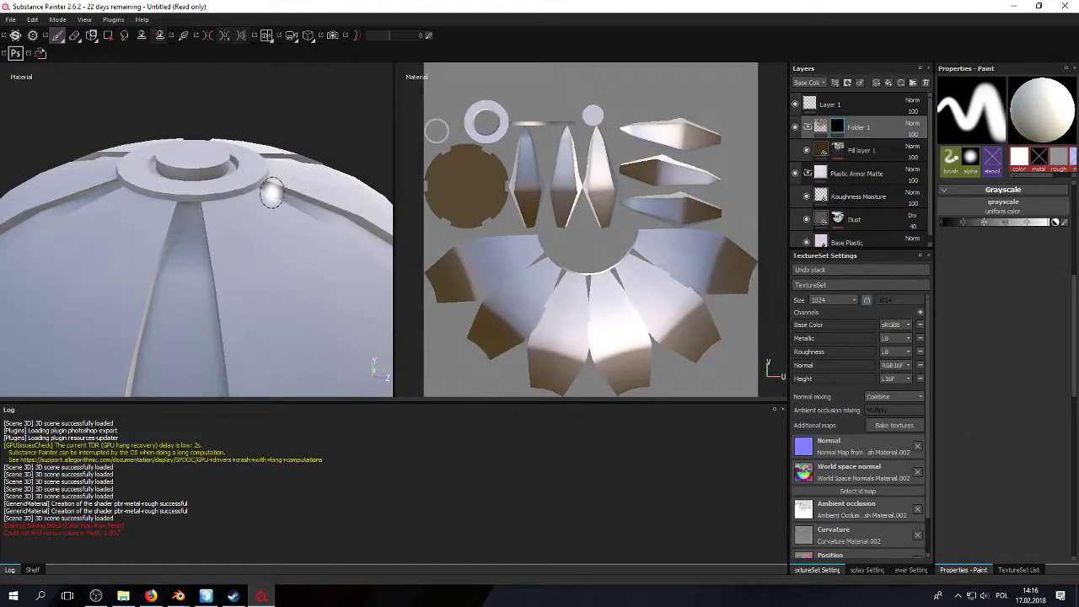
left_click_drag(234, 193, 173, 205, "alt")
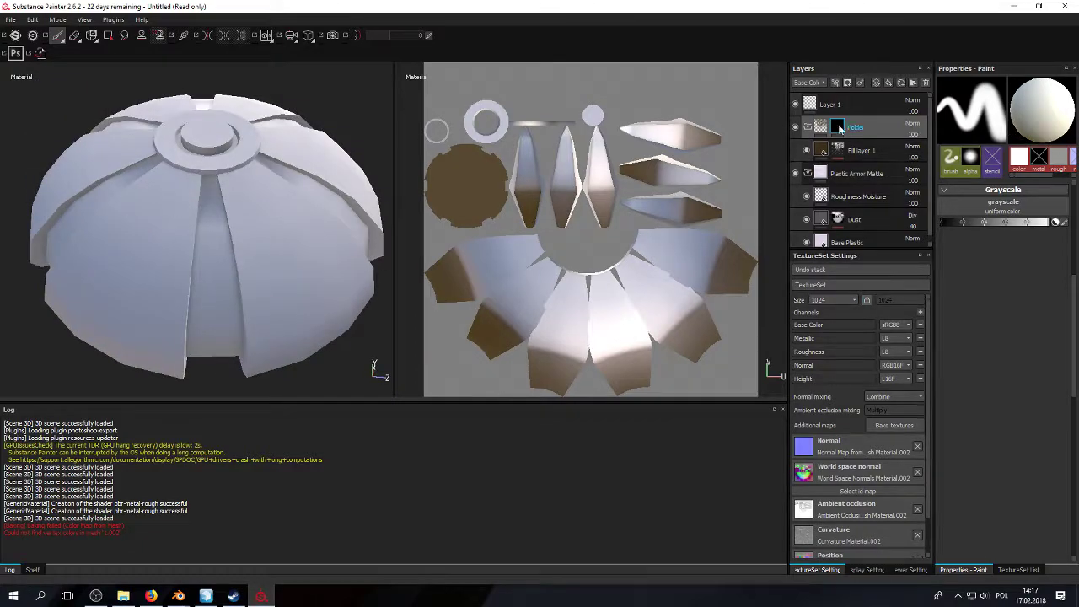
Step: Give Folder 1 a white mask and paint black over the dirt in the panel gap beside the central ring
right_click(849, 128)
left_click(934, 131)
left_click_drag(192, 205, 230, 216, "alt")
scroll(228, 215, "up", 5)
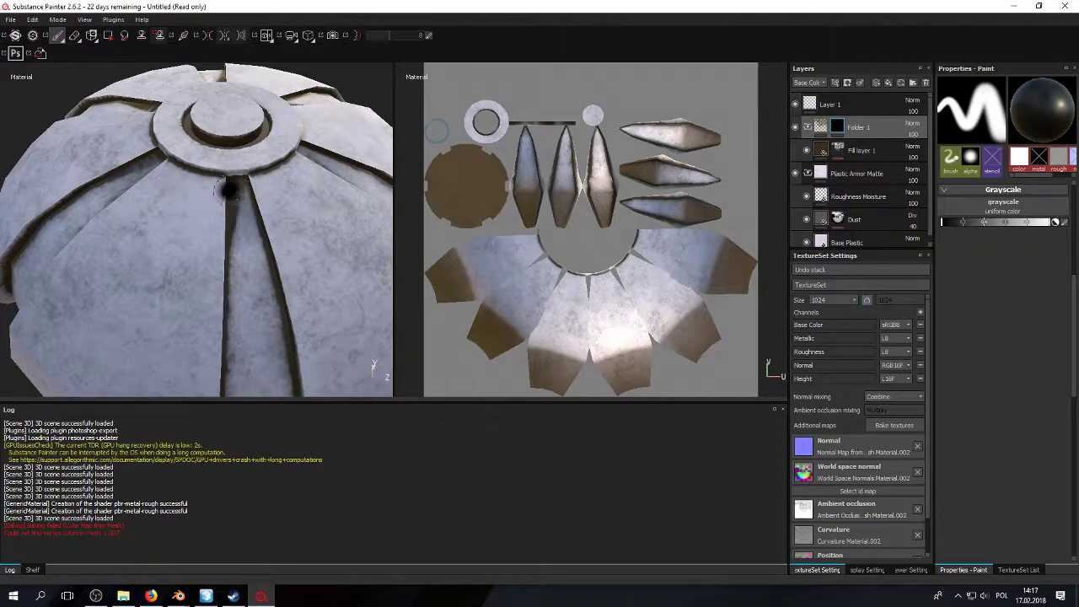
left_click_drag(244, 215, 238, 221, "alt")
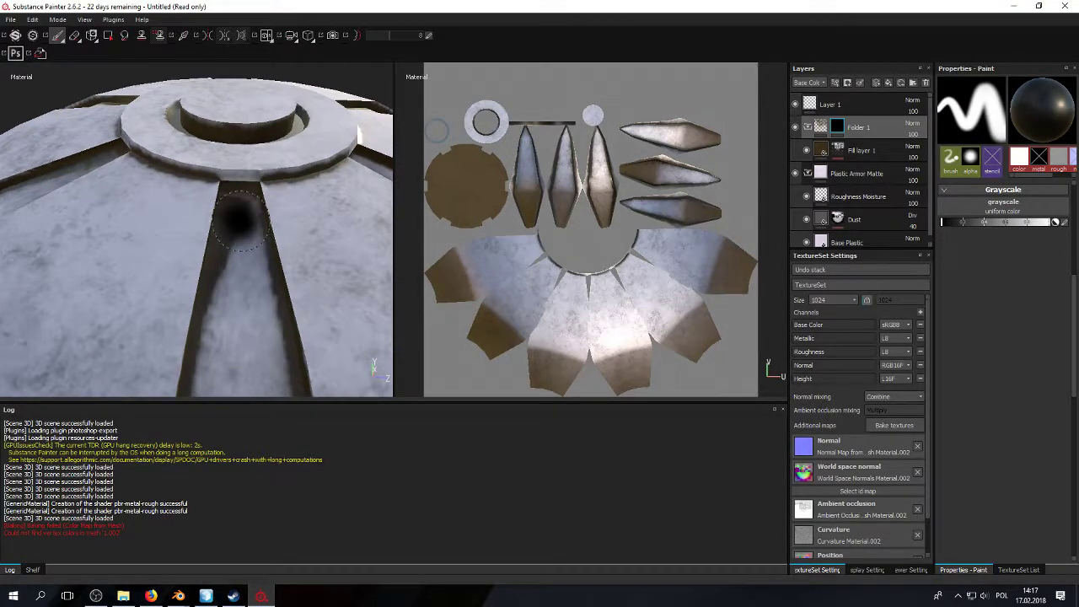
Step: Set the brush size to 5.01 and paint out more of the dirt along the same panel gap in Folder 1's mask
mouse_move(64, 35)
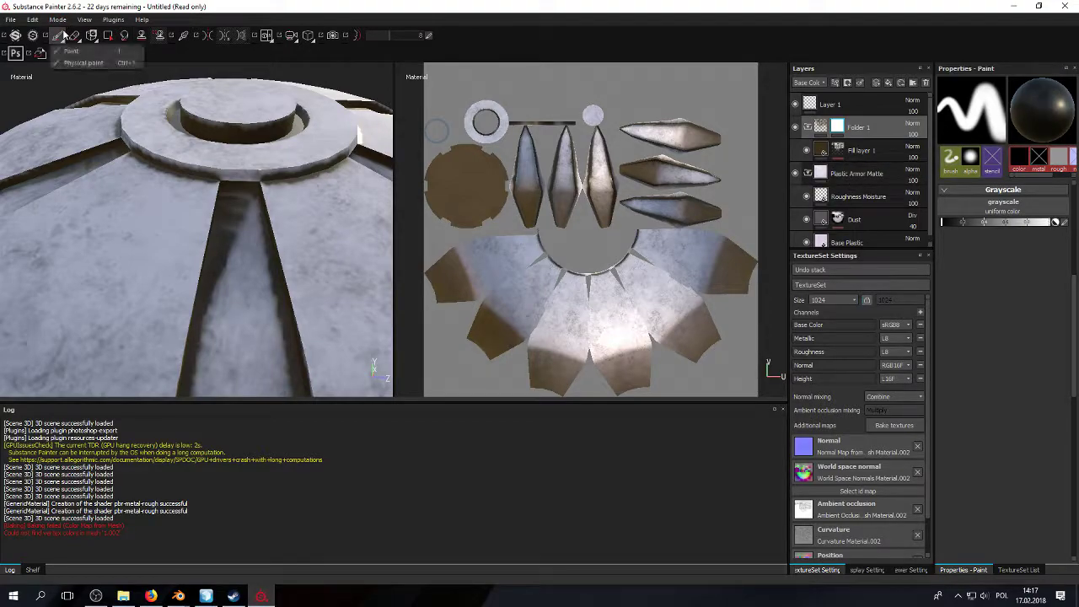
left_click(968, 174)
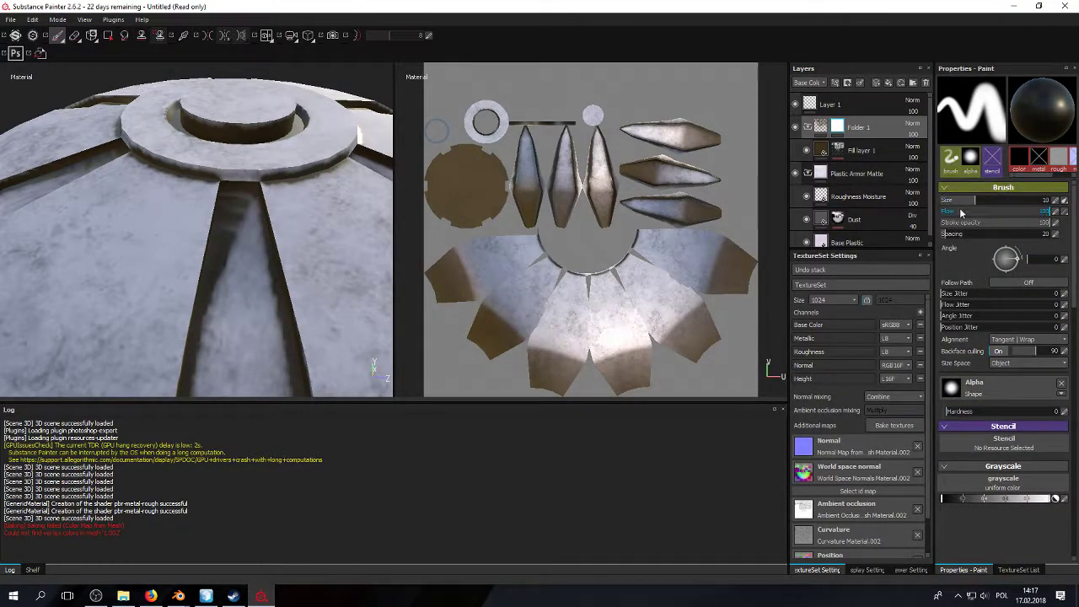
left_click_drag(970, 202, 966, 203)
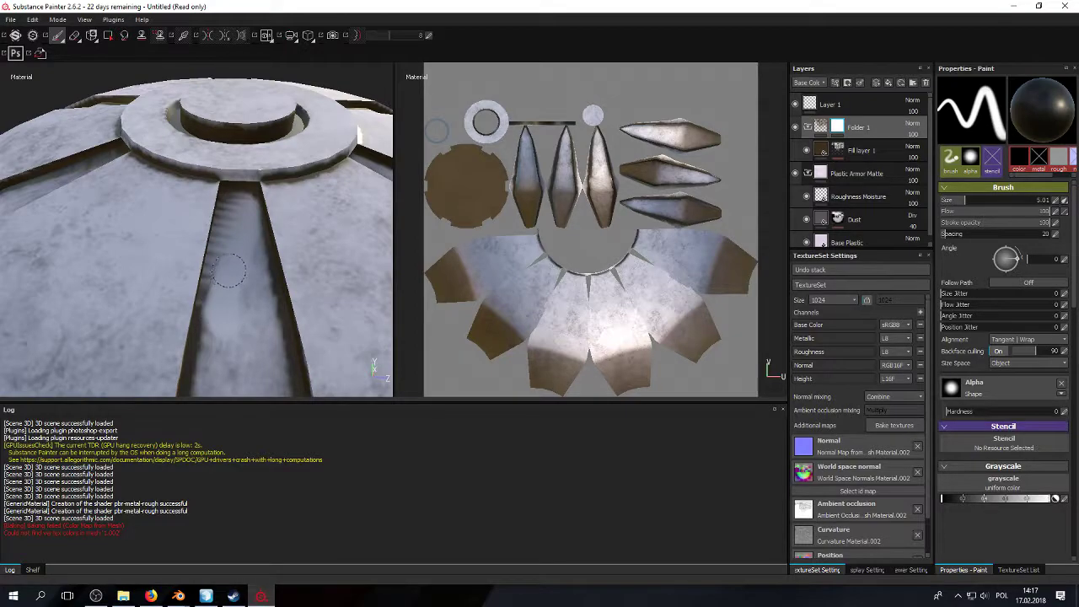
mouse_move(256, 185)
left_mouse_down("alt")
mouse_move(219, 230)
mouse_move(217, 259)
left_mouse_up("alt")
right_click_drag(224, 281, 225, 247, "alt")
left_click_drag(225, 247, 219, 285, "alt")
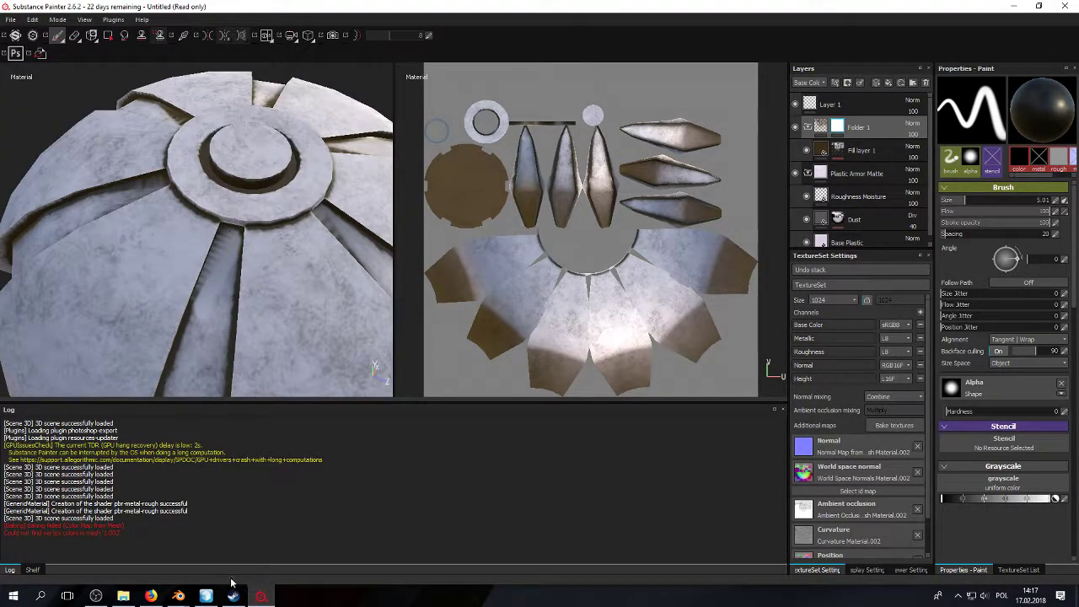
Step: Switch to Blender and turn on the stretch display in the UV editor to examine the distortion of the grenade's UV islands
left_click(245, 552)
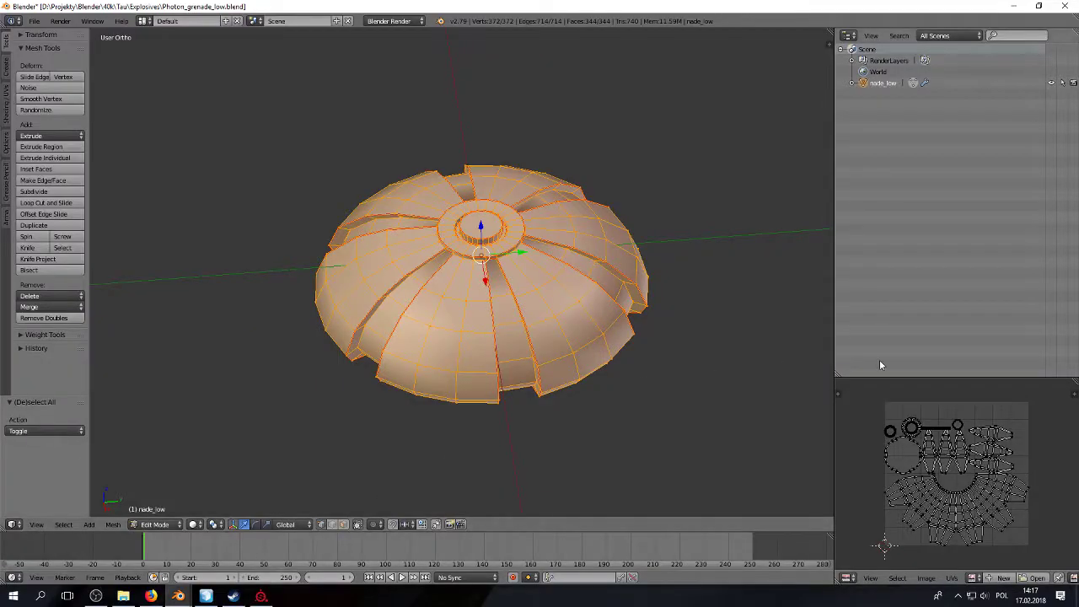
key("n")
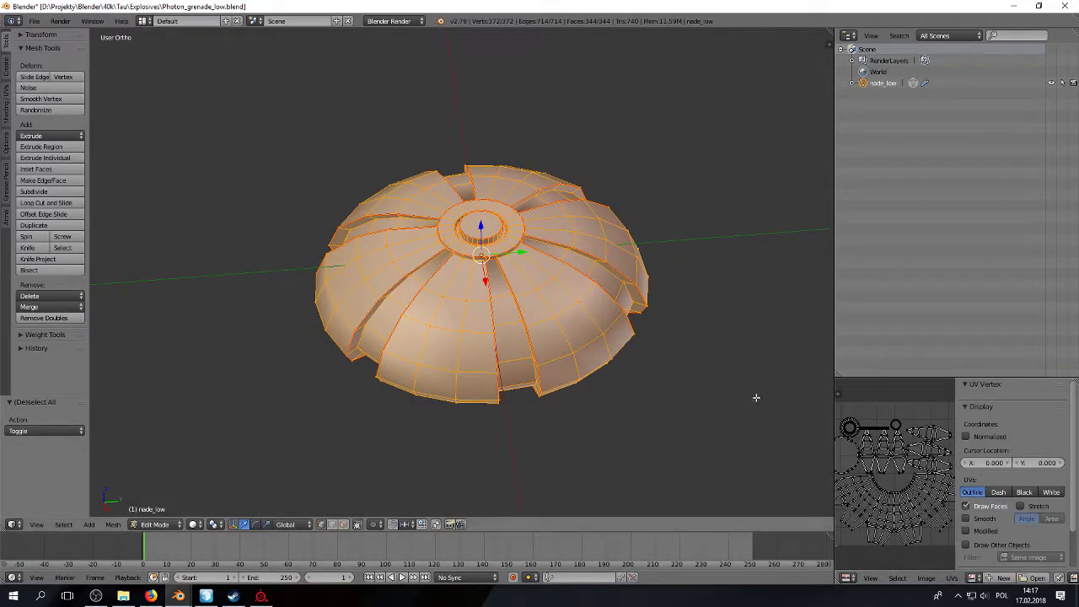
scroll(1076, 411, "down", 3)
scroll(1012, 438, "up", 3)
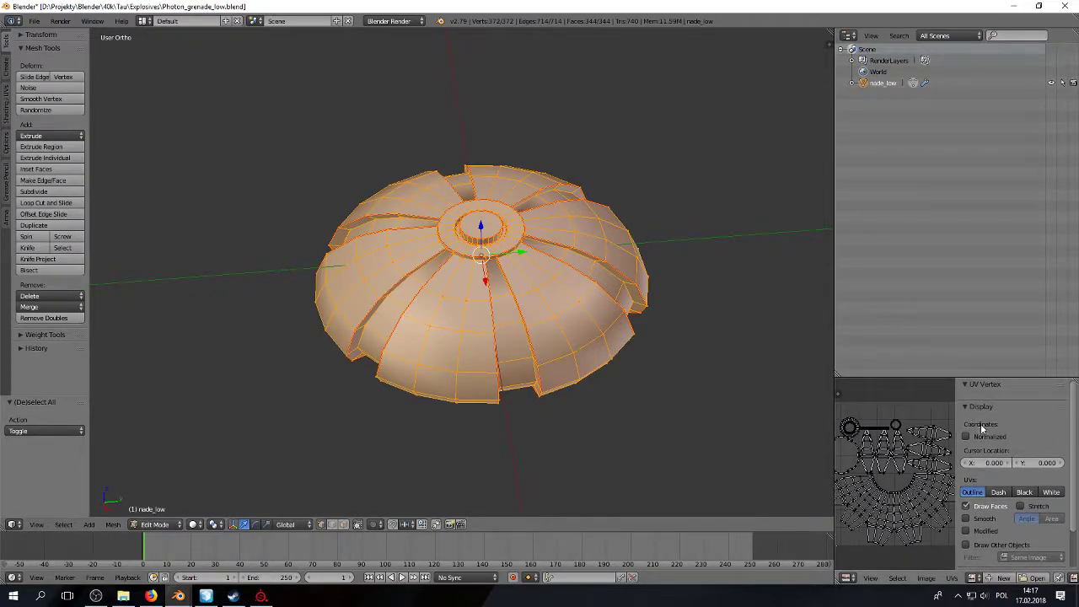
left_click(1022, 506)
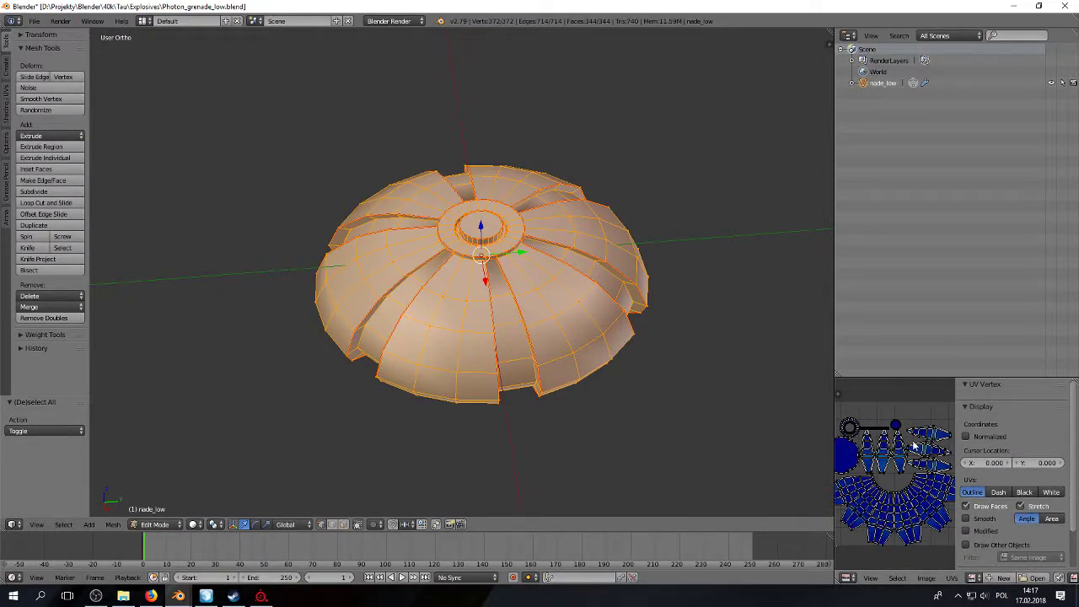
scroll(914, 445, "up", 6)
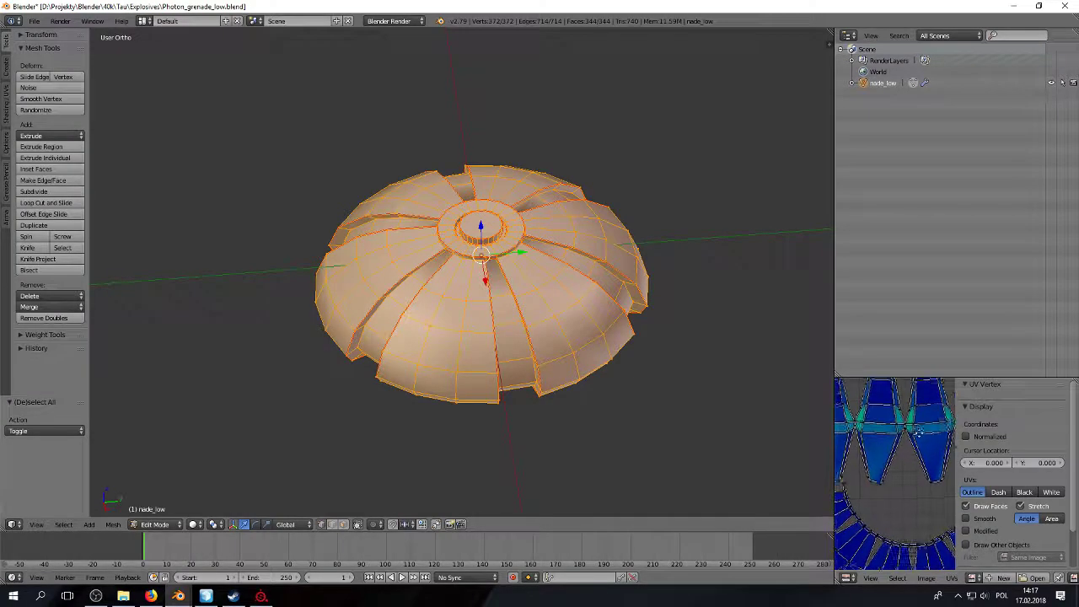
Step: Enlarge the UV editor area and frame the grenade's whole UV layout in it
scroll(915, 428, "up", 1)
right_click(892, 443)
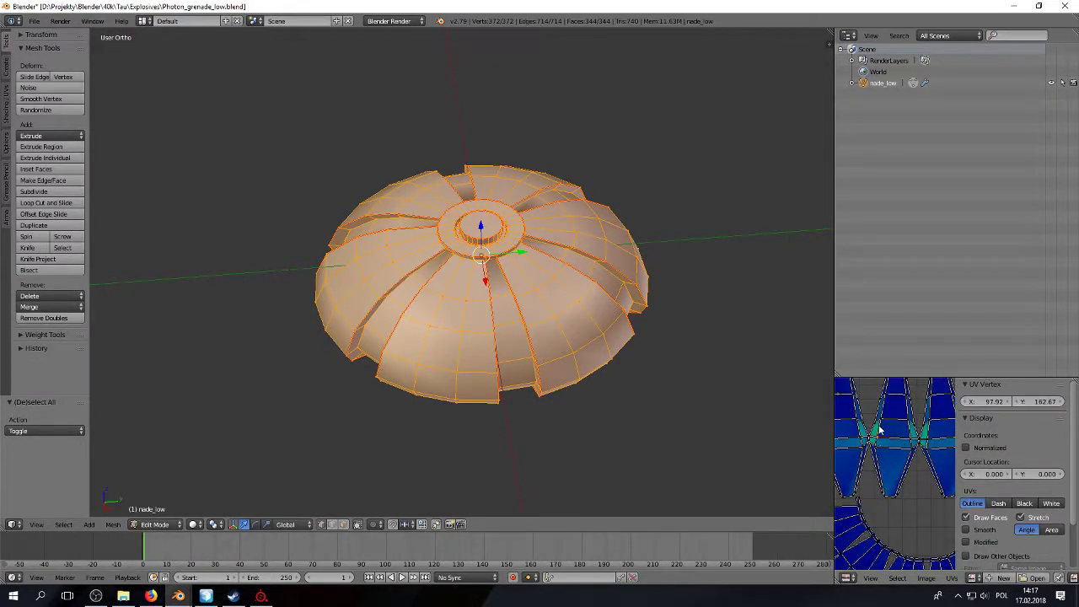
left_click_drag(833, 417, 504, 417)
left_click(713, 383)
left_click_drag(713, 378, 705, 119)
middle_click_drag(821, 266, 845, 251)
middle_click_drag(745, 452, 732, 340)
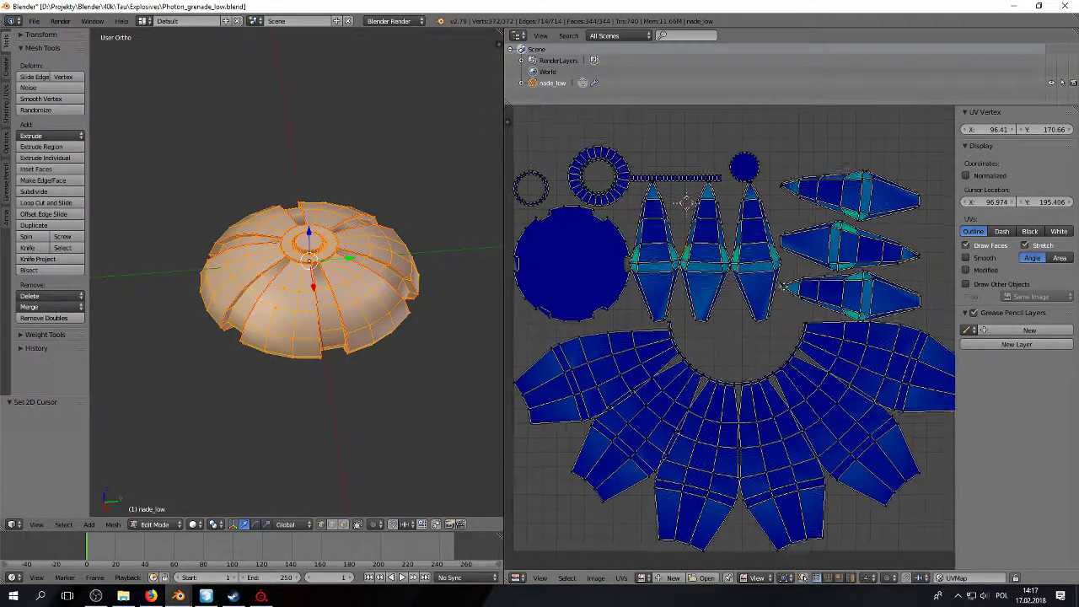
middle_click_drag(720, 282, 748, 313)
middle_click_drag(699, 282, 685, 268)
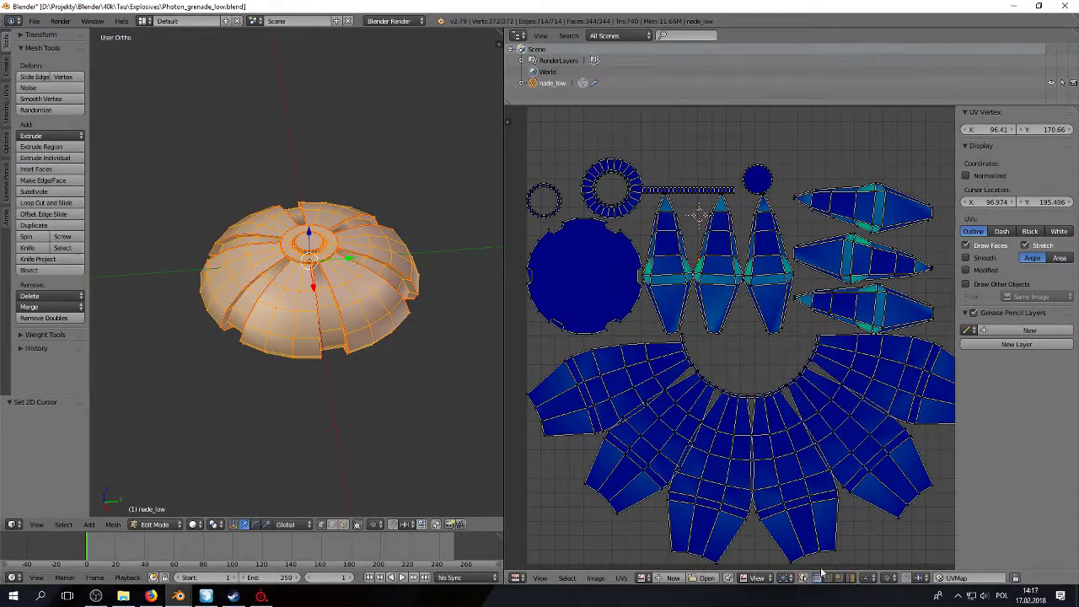
Step: Turn on selection sync between the UV editor and the mesh, and locate a stretched wedge island's vertex on the grenade
left_click(803, 578)
right_click(700, 271)
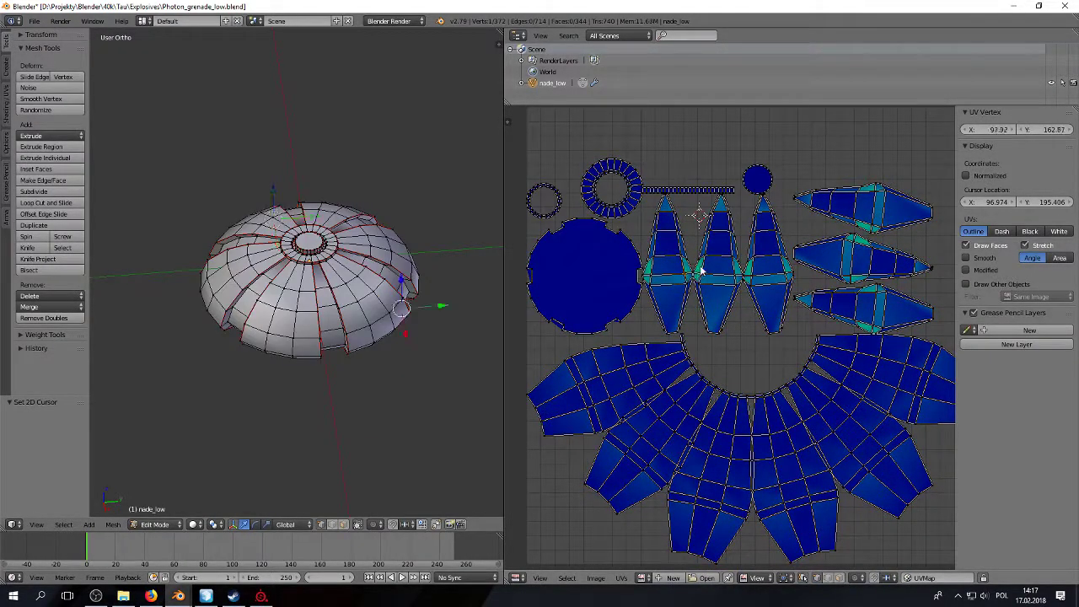
middle_click_drag(414, 255, 328, 184)
middle_click_drag(326, 263, 327, 304)
scroll(327, 304, "up", 3)
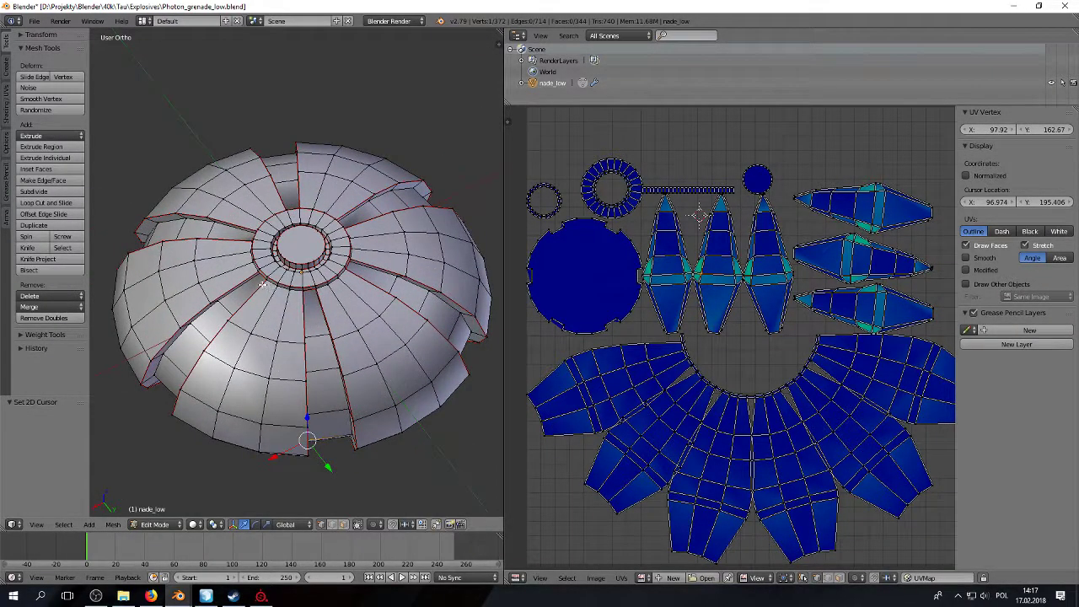
scroll(259, 283, "up", 3)
key("Tab")
key("Tab")
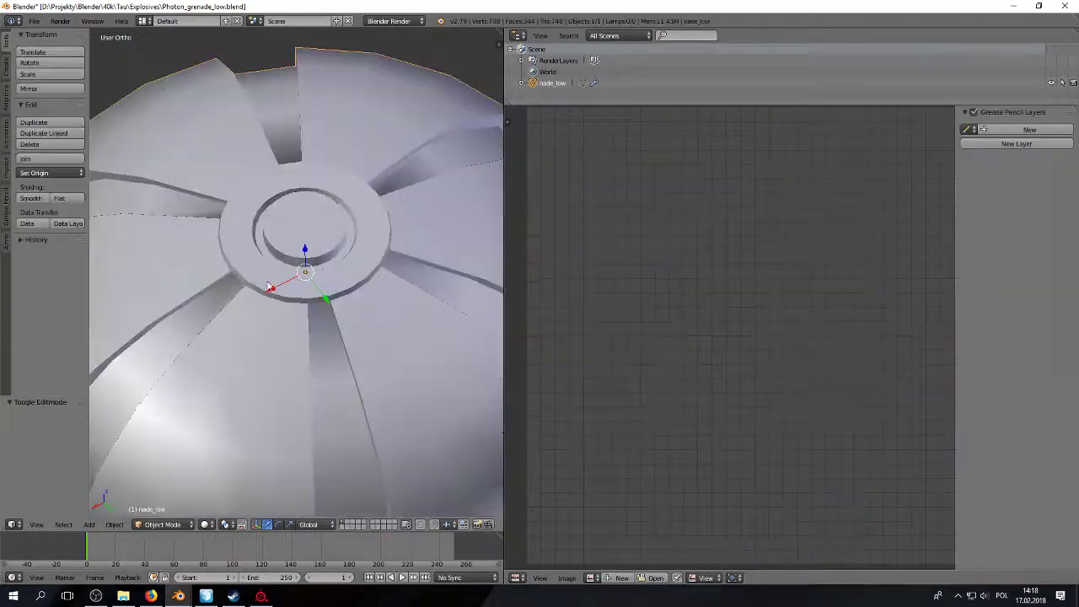
key("z")
key("z")
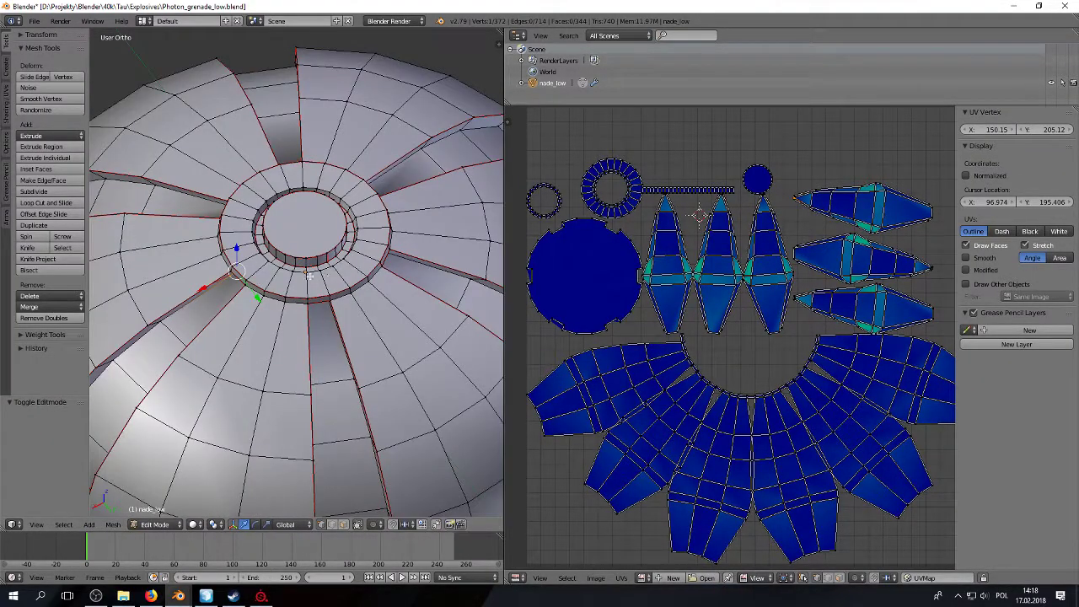
Step: Select vertices along a panel groove and compare the grenade's mesh with its UV layout
middle_click_drag(238, 271, 261, 275)
scroll(262, 275, "down", 2)
middle_click_drag(698, 366, 678, 357)
middle_click_drag(671, 234, 728, 290)
scroll(712, 276, "down", 2)
scroll(712, 279, "down", 1)
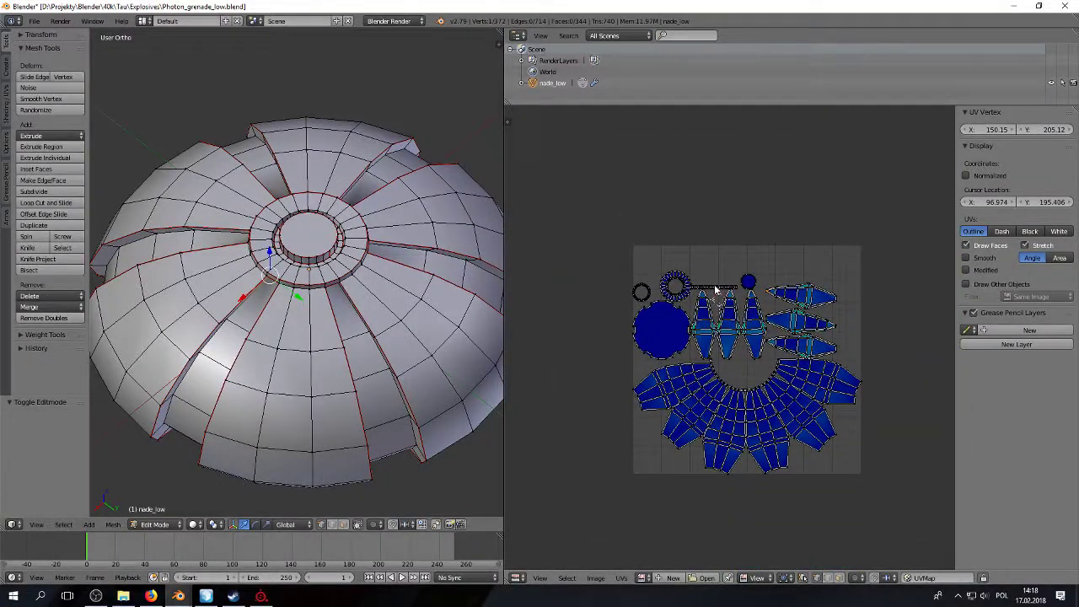
scroll(732, 308, "up", 3)
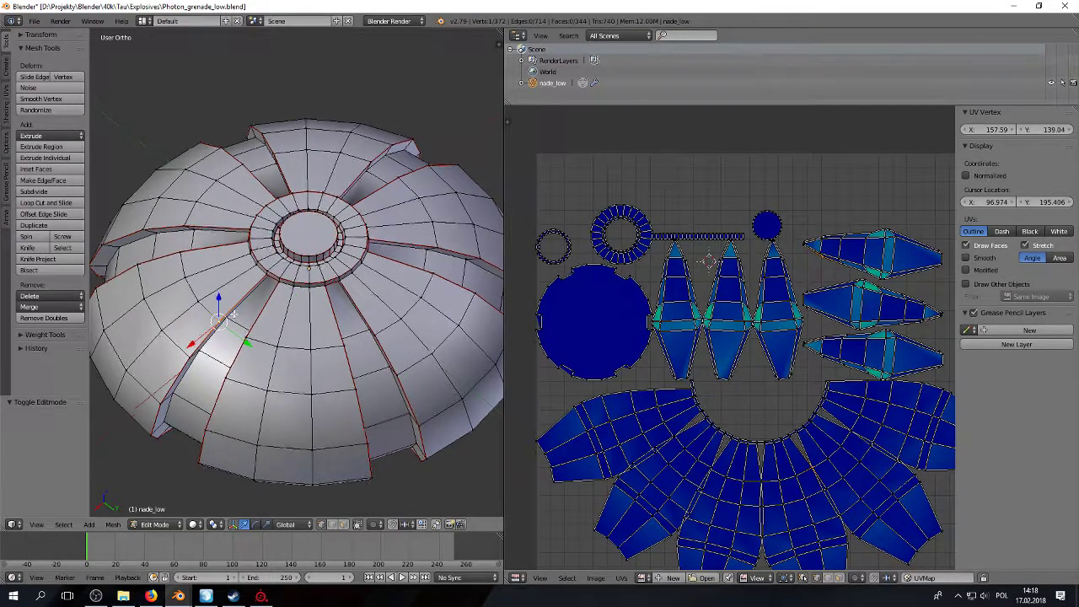
middle_click_drag(236, 314, 254, 272)
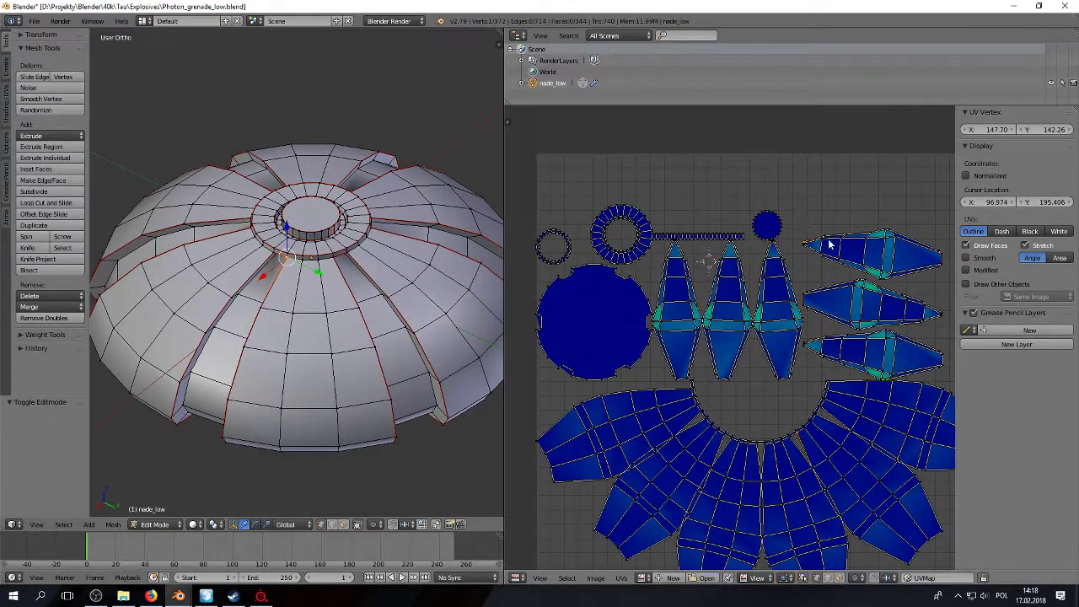
Step: Examine the stretched tip of the groove's wedge island alongside the matching groove end beside the central ring
scroll(831, 241, "up", 5)
scroll(763, 268, "up", 5)
middle_click_drag(763, 264, 699, 459)
scroll(756, 231, "up", 2)
scroll(756, 219, "up", 1)
middle_click_drag(695, 206, 691, 241)
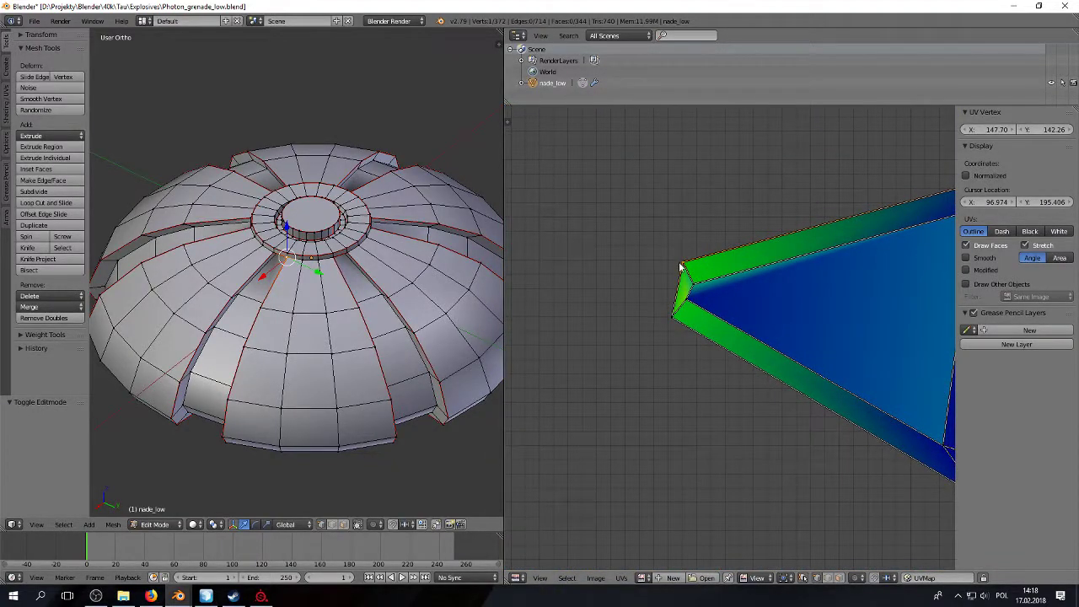
middle_click_drag(254, 298, 300, 276)
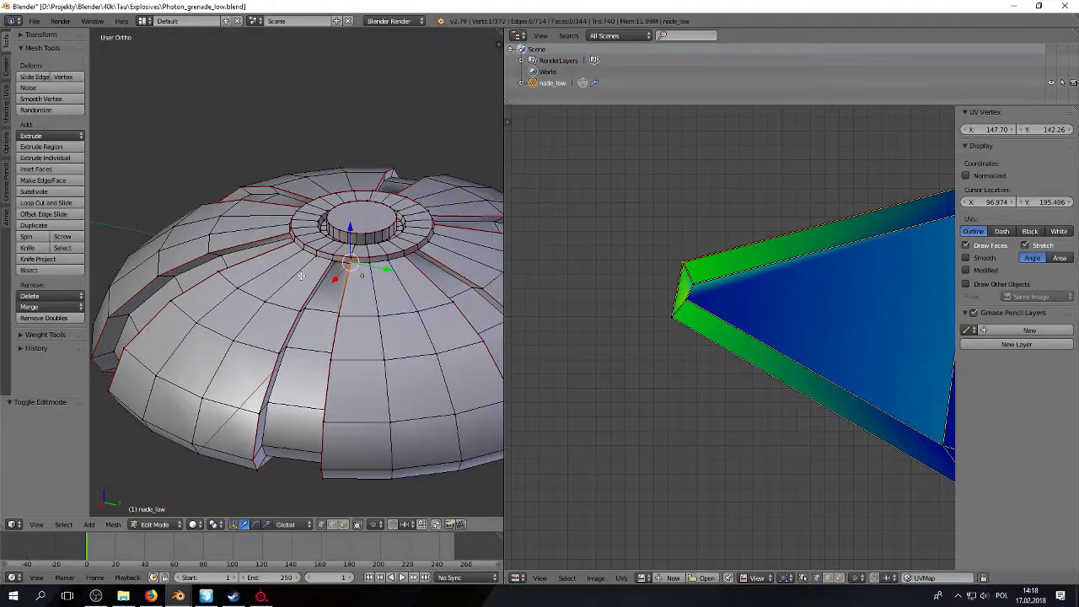
scroll(300, 275, "up", 5)
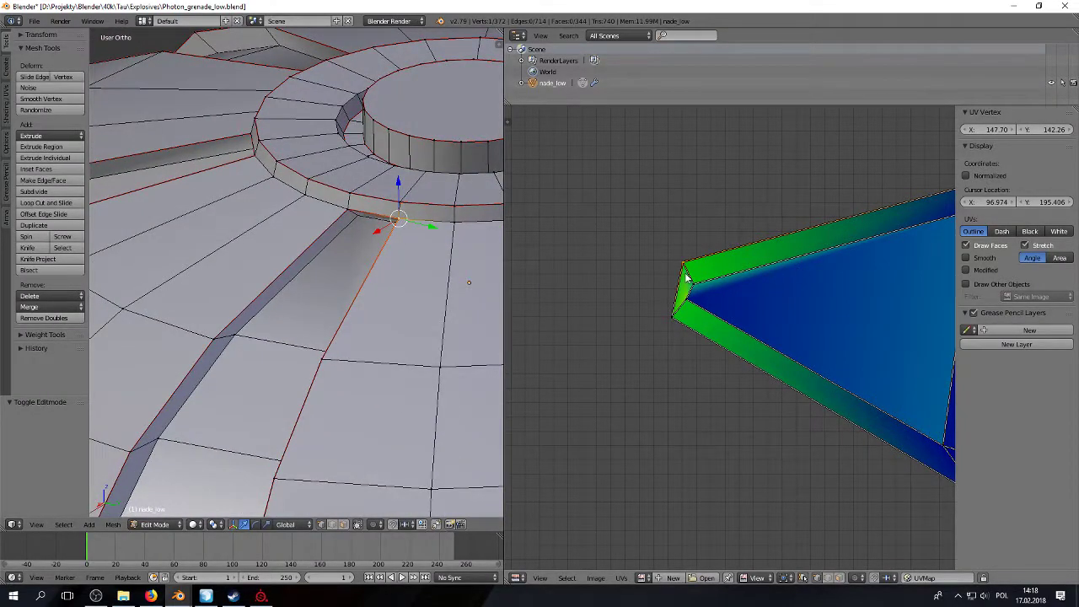
Step: Select the groove's inner corner vertex and narrow side wall face, using wireframe display, to identify the stretched faces in the UVs
right_click(352, 218)
key("z")
right_click(356, 220)
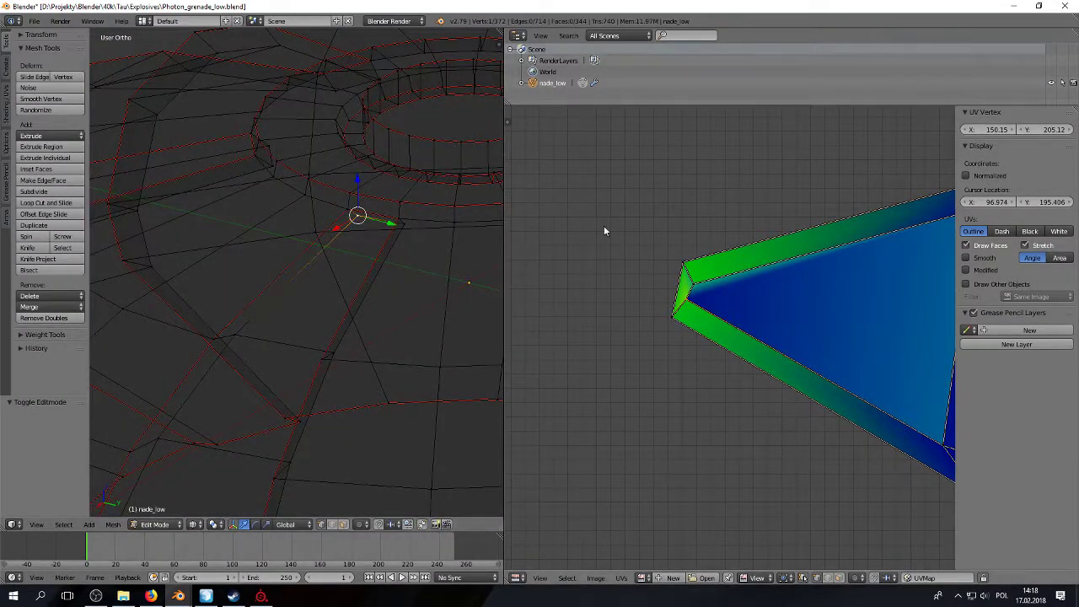
key("z")
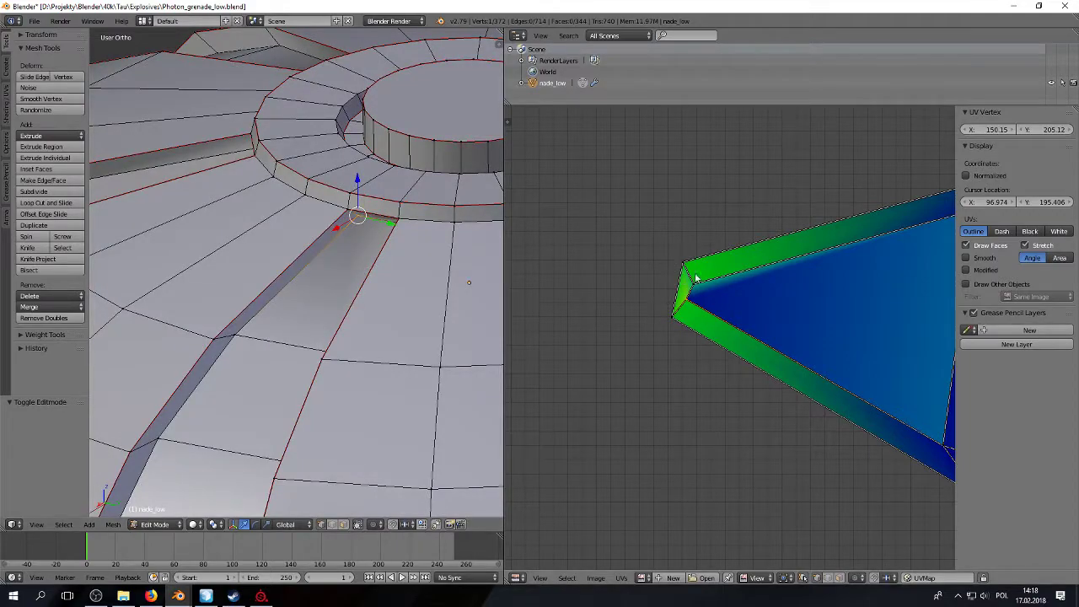
key("z")
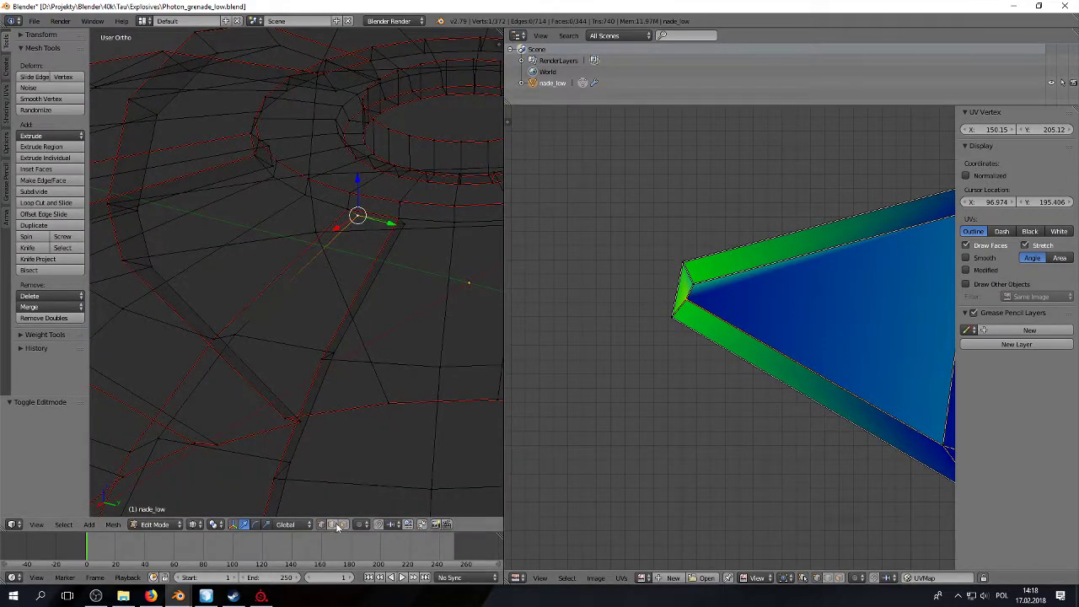
key("3")
right_click(288, 275)
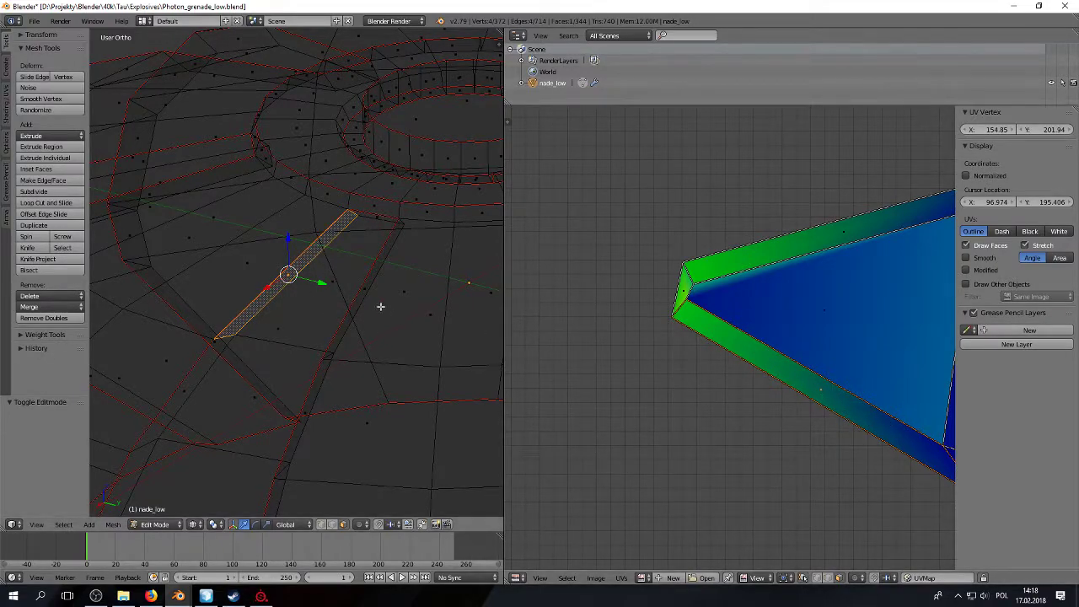
key("z")
scroll(390, 308, "down", 4)
mouse_move(390, 309)
middle_mouse_down()
mouse_move(371, 304)
mouse_move(368, 280)
mouse_move(314, 274)
mouse_move(296, 290)
middle_mouse_up()
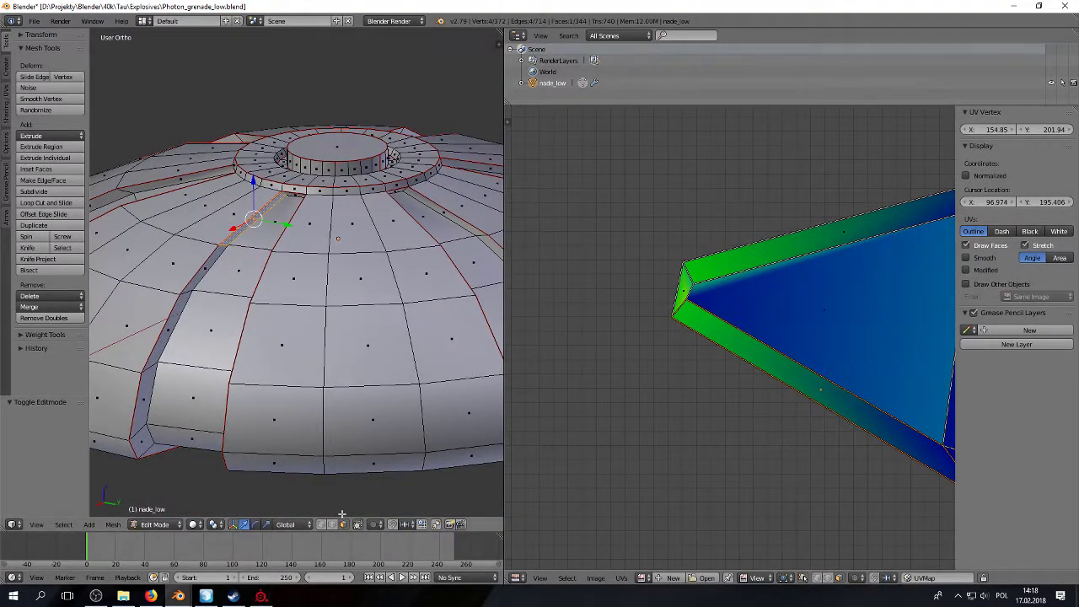
Step: In edge selection mode, select the edge loops where the side walls meet the floors of the first grooves
right_click(204, 269, "alt")
right_click(216, 270, "alt")
middle_click_drag(221, 271, 128, 291)
right_click(411, 260, "alt+shift")
middle_click_drag(410, 260, 314, 234)
right_click(202, 257, "alt+shift")
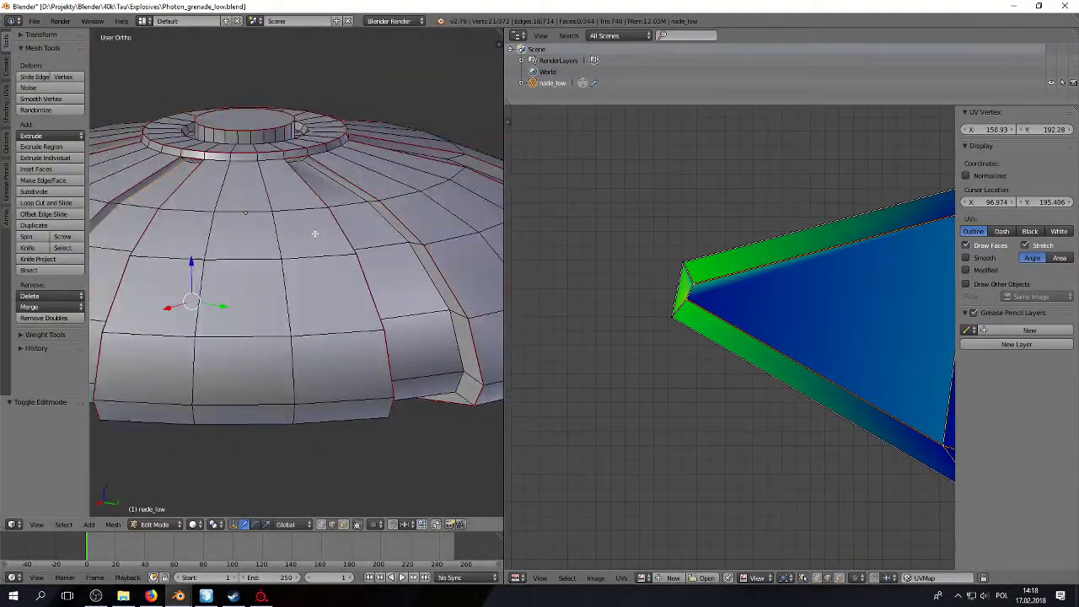
right_click(381, 211, "alt+shift")
middle_click_drag(381, 210, 354, 166)
right_click(199, 173, "shift")
middle_click_drag(199, 172, 365, 158, "shift")
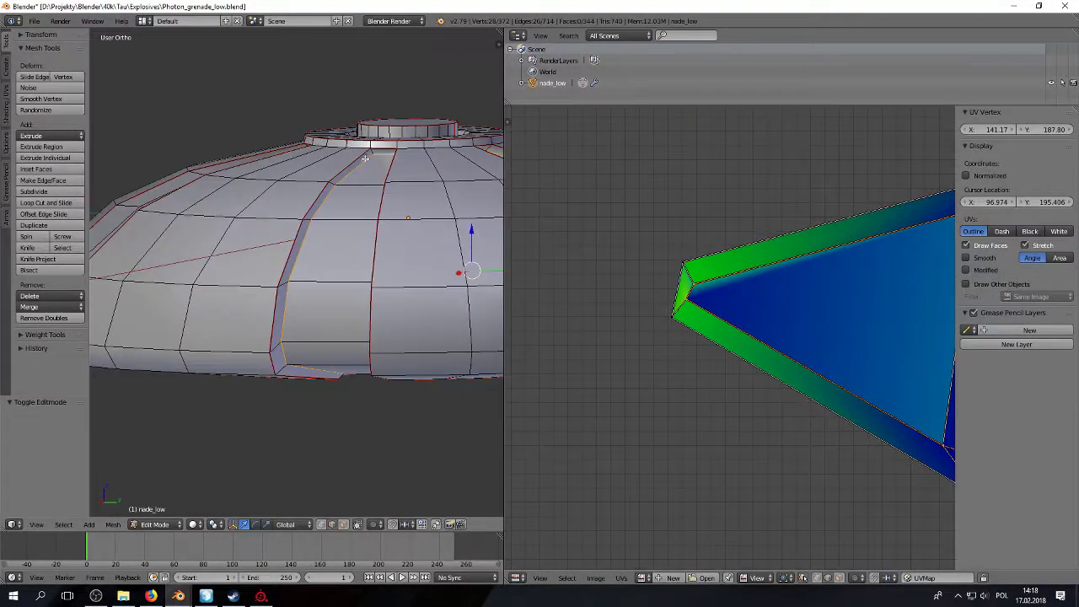
Step: Extend the selection with the inner edge loops of the next grooves around the grenade
middle_click_drag(289, 160, 127, 156)
right_click(284, 167, "alt+shift")
middle_click_drag(327, 168, 344, 167, "shift")
right_click(344, 167, "alt+shift")
middle_click_drag(194, 160, 347, 155)
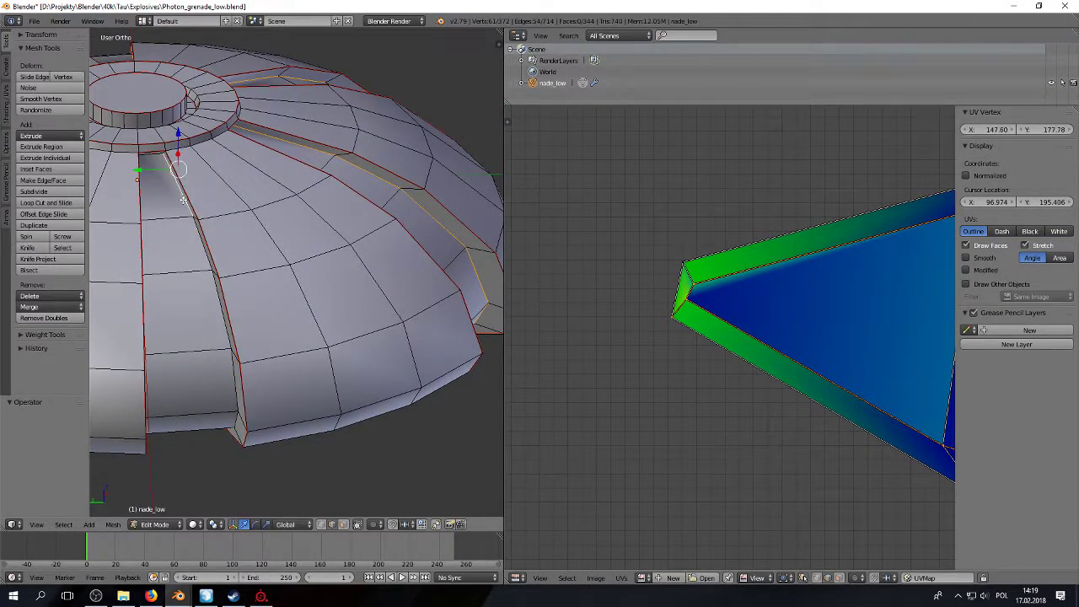
middle_click_drag(182, 198, 338, 88)
scroll(326, 144, "up", 2)
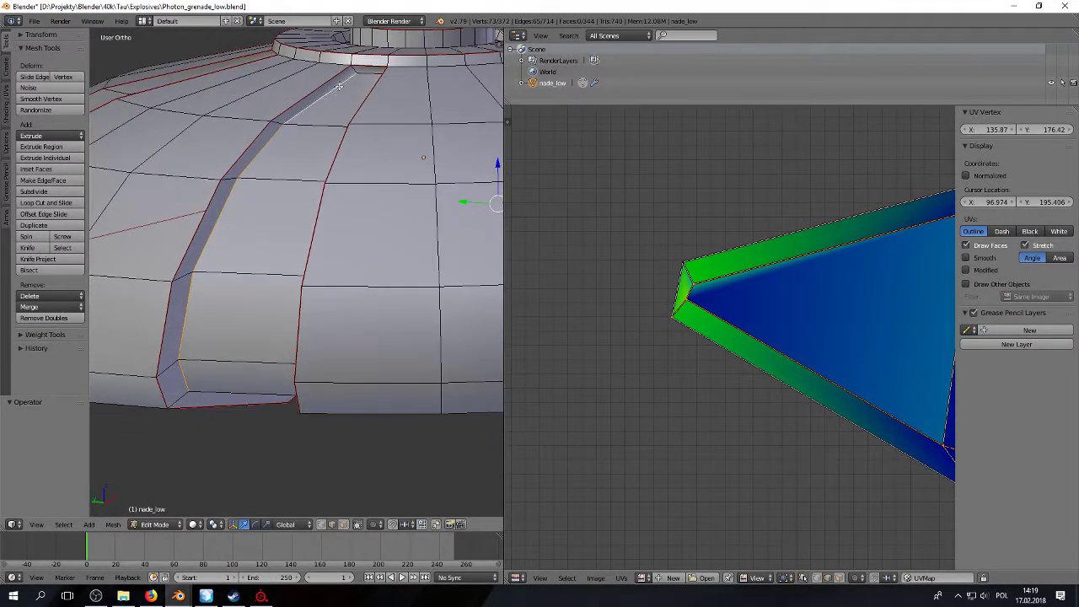
Step: Add the remaining groove floor edges to the selection and mark all selected edges as seams
right_click(353, 71, "shift")
middle_click_drag(179, 103, 320, 149, "shift")
middle_click_drag(193, 130, 272, 137)
middle_click_drag(105, 144, 354, 127, "shift")
middle_click_drag(389, 86, 183, 150)
middle_click_drag(280, 155, 144, 111)
middle_click_drag(352, 118, 331, 99)
scroll(326, 121, "down", 5)
mouse_move(270, 259)
middle_mouse_down()
mouse_move(273, 246)
mouse_move(276, 257)
middle_mouse_up()
key("ctrl+e")
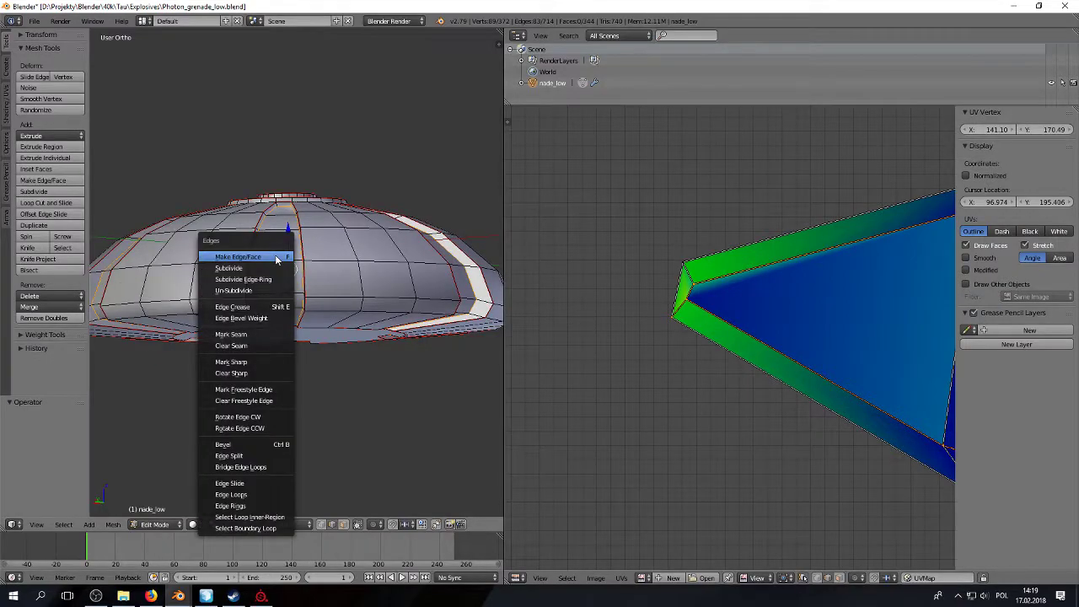
left_click(261, 335)
Step: Unwrap the whole grenade mesh with the new seams and check the resulting UV layout
key("a")
key("u")
left_click(287, 268)
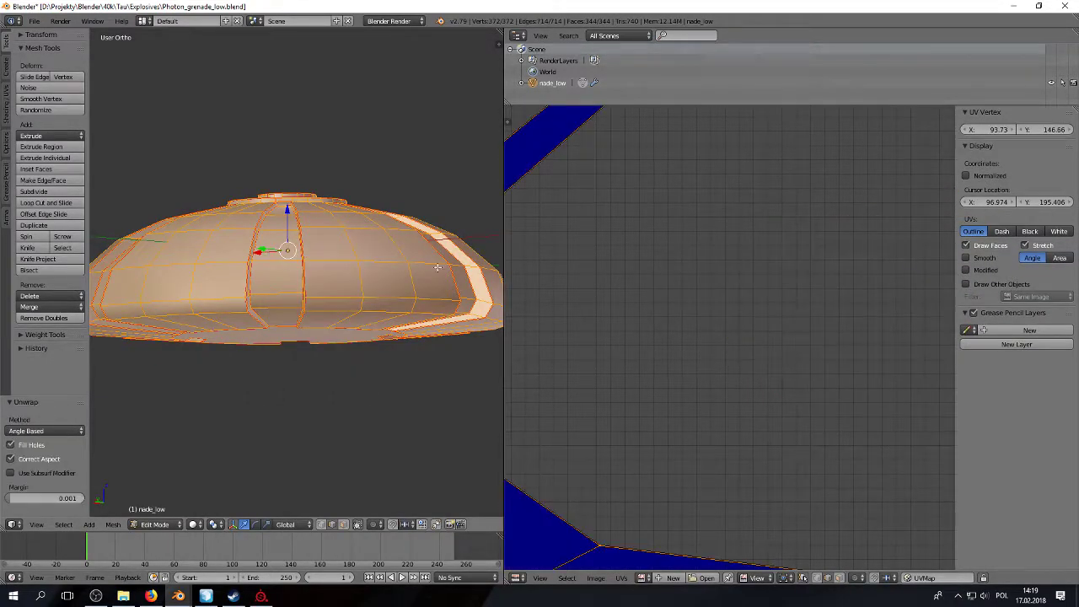
scroll(750, 270, "down", 6)
scroll(690, 362, "up", 1)
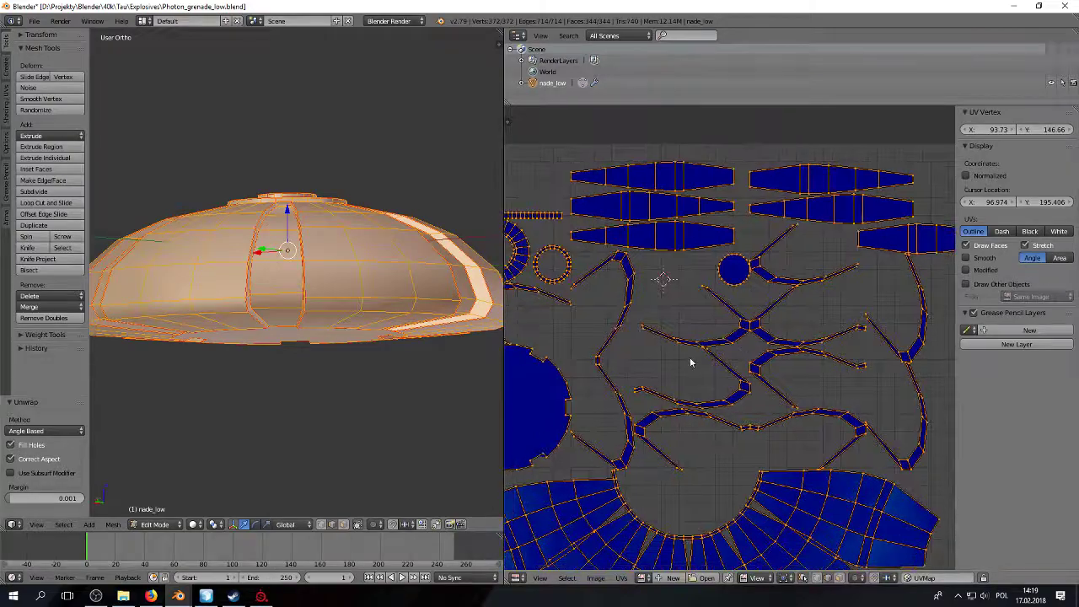
scroll(689, 362, "down", 3)
scroll(703, 338, "up", 2)
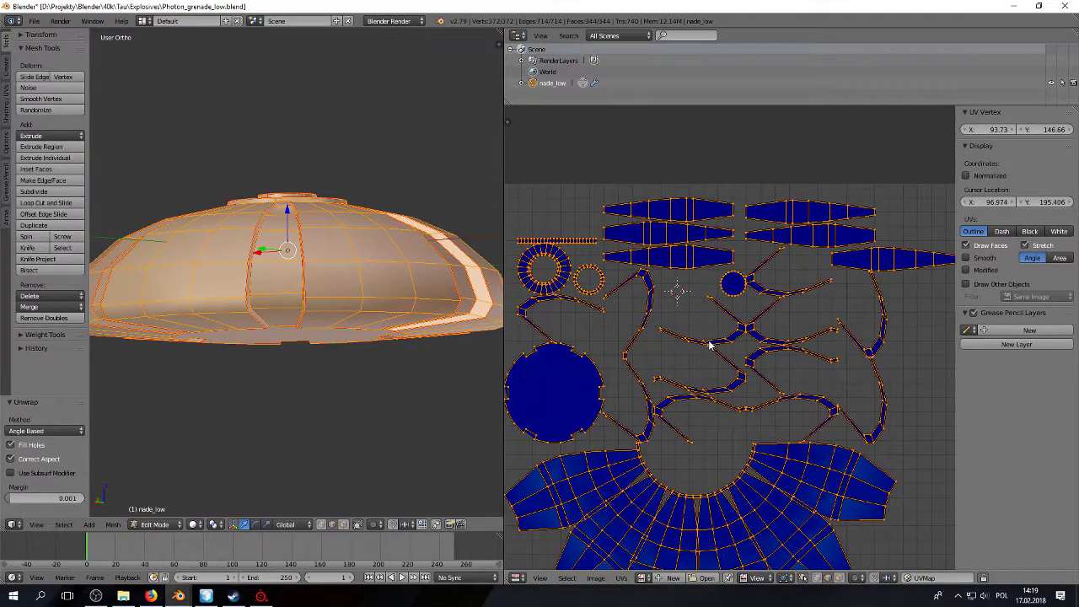
middle_click_drag(710, 344, 739, 328)
right_click(638, 364)
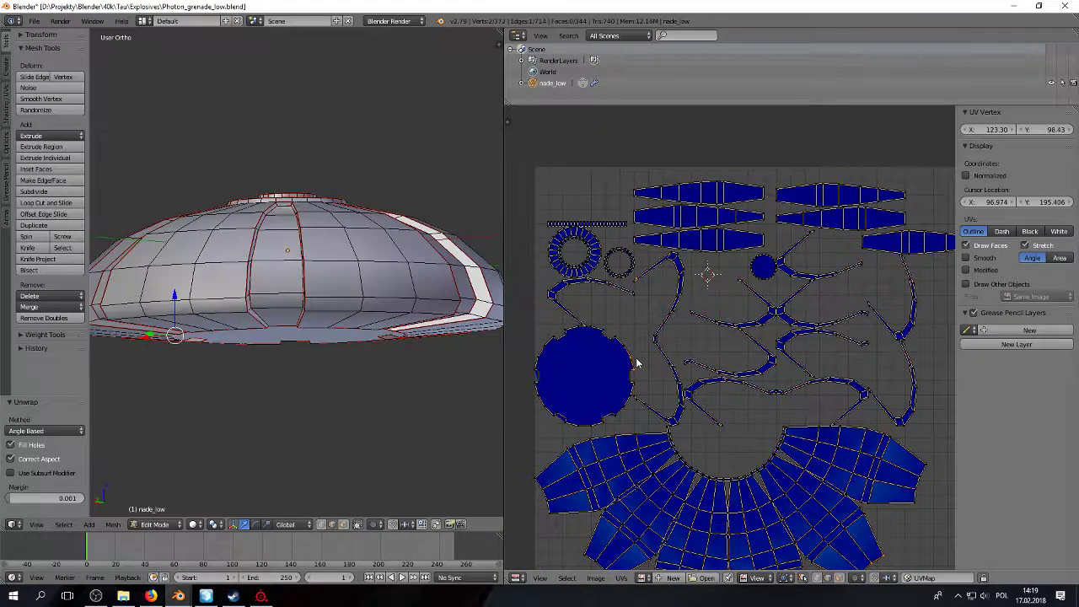
Step: Mark the short middle edge of the long curved groove wall island as a seam in the UV editor
middle_click_drag(358, 397, 362, 456)
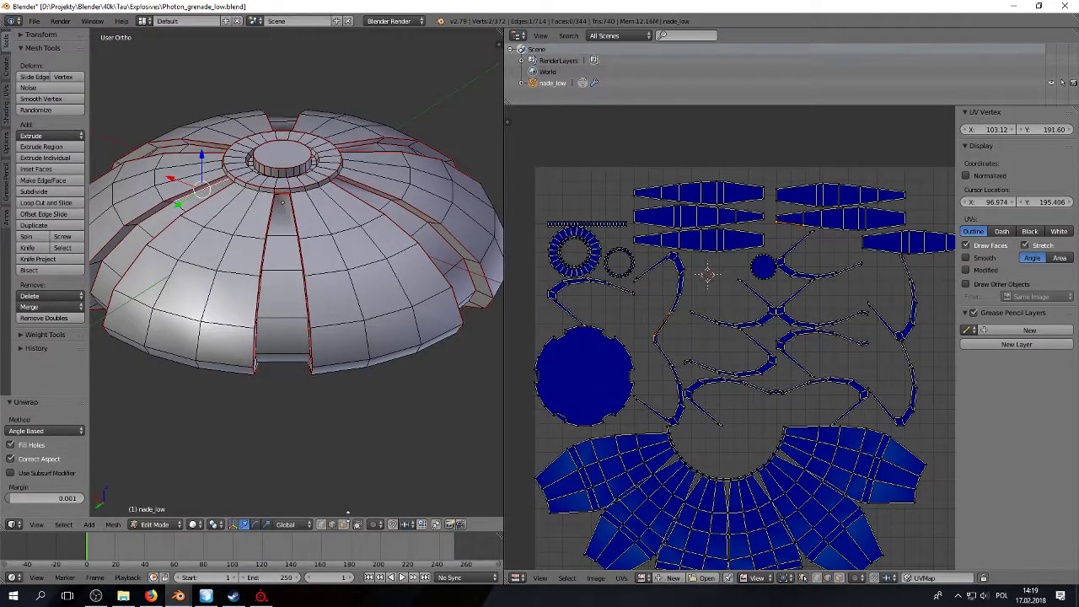
left_click(343, 523)
right_click(679, 275)
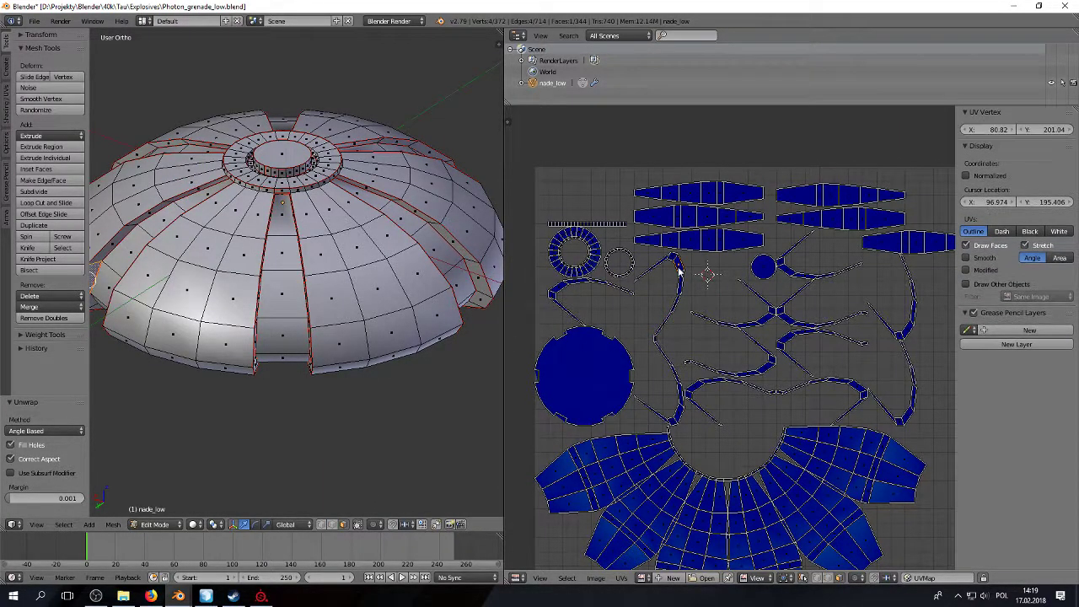
left_click(332, 524)
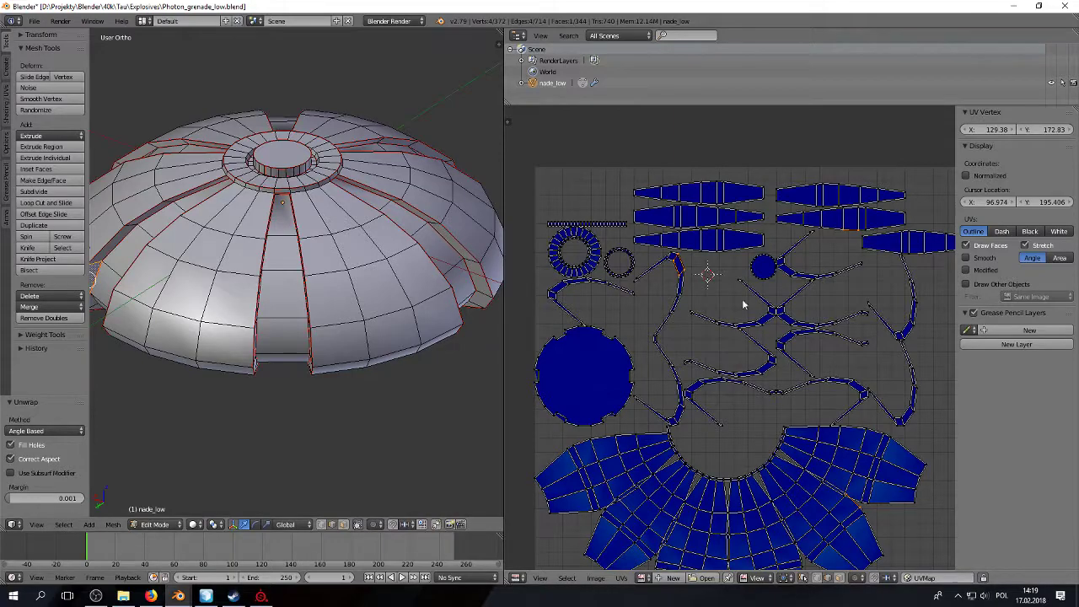
scroll(664, 245, "up", 3)
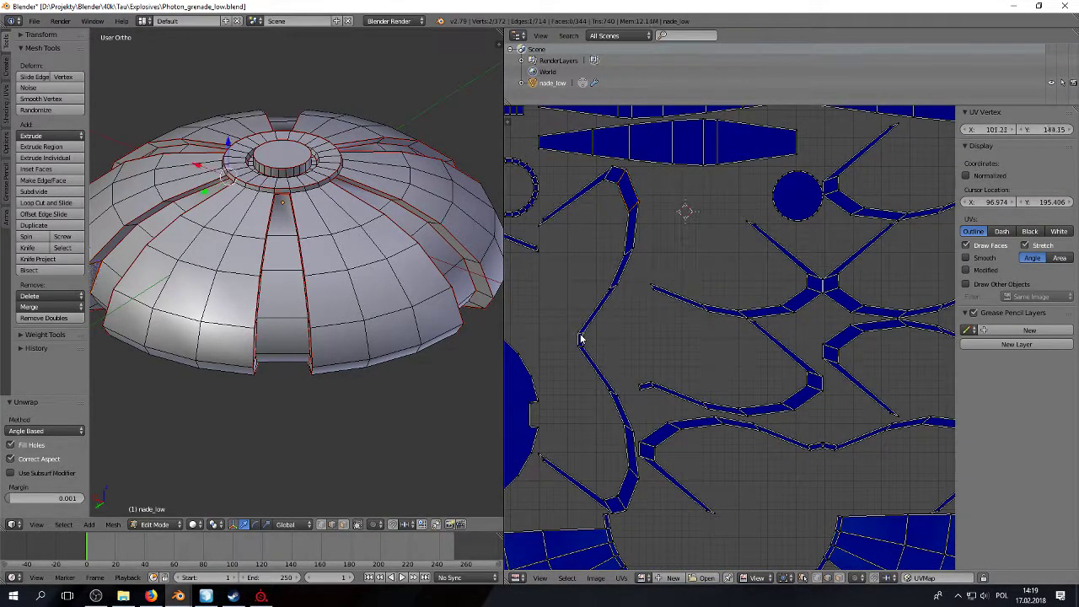
key("ctrl+e")
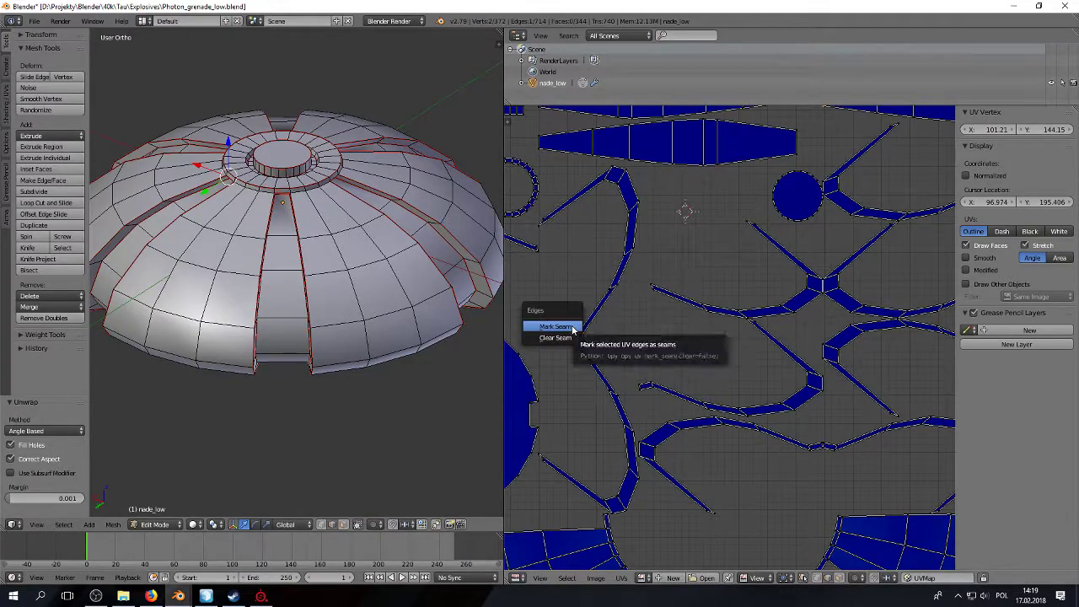
left_click(572, 328)
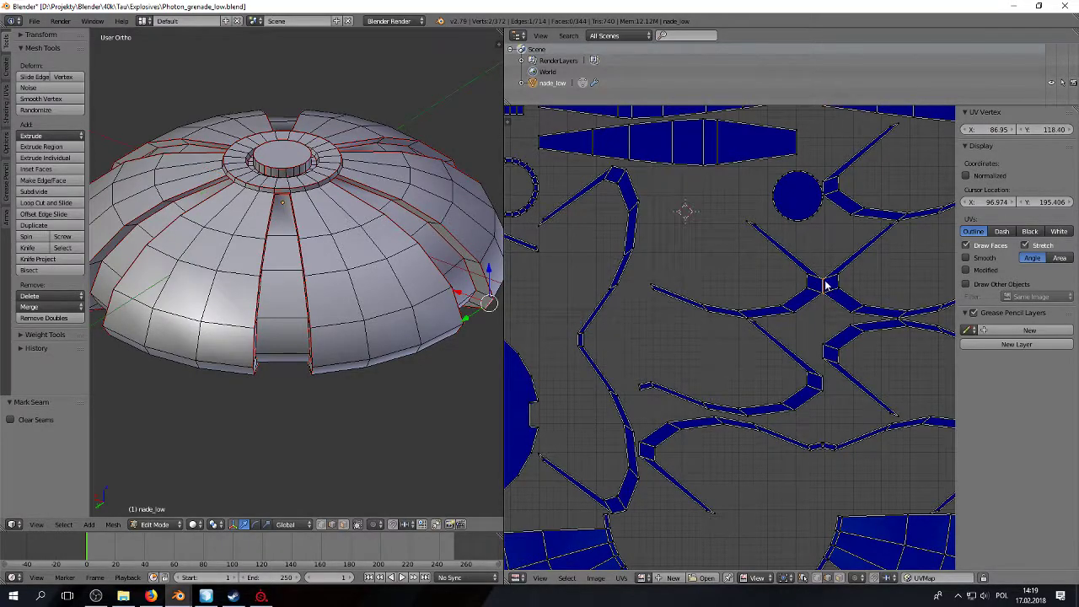
Step: Mark the short middle edge of the other long curved groove wall island as a seam
key("ctrl+e")
left_click(825, 243)
middle_click_drag(841, 287, 728, 260)
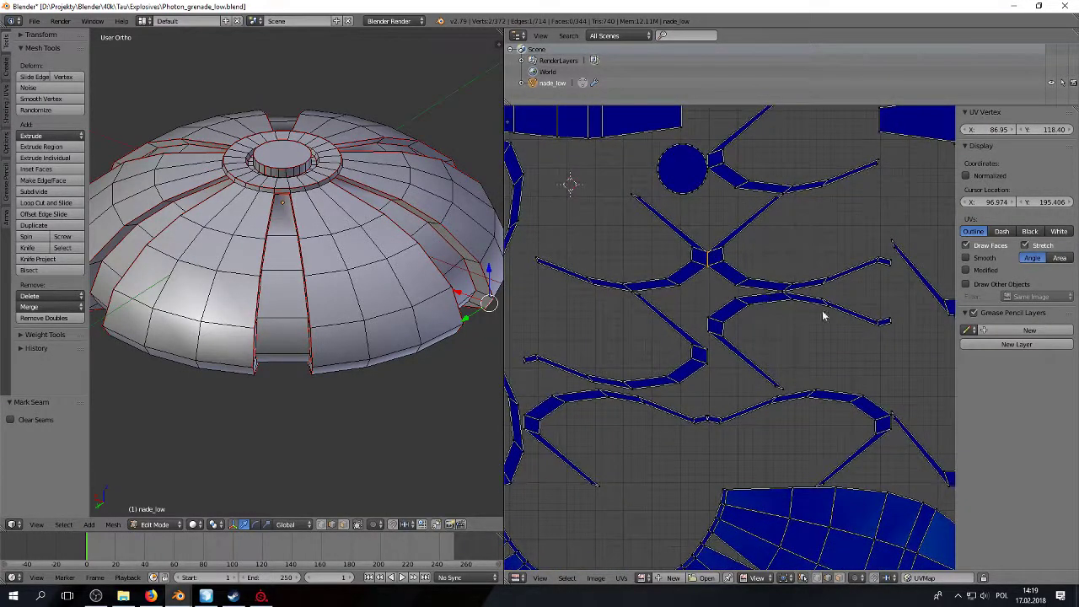
middle_click_drag(750, 417, 695, 378)
scroll(668, 380, "up", 4)
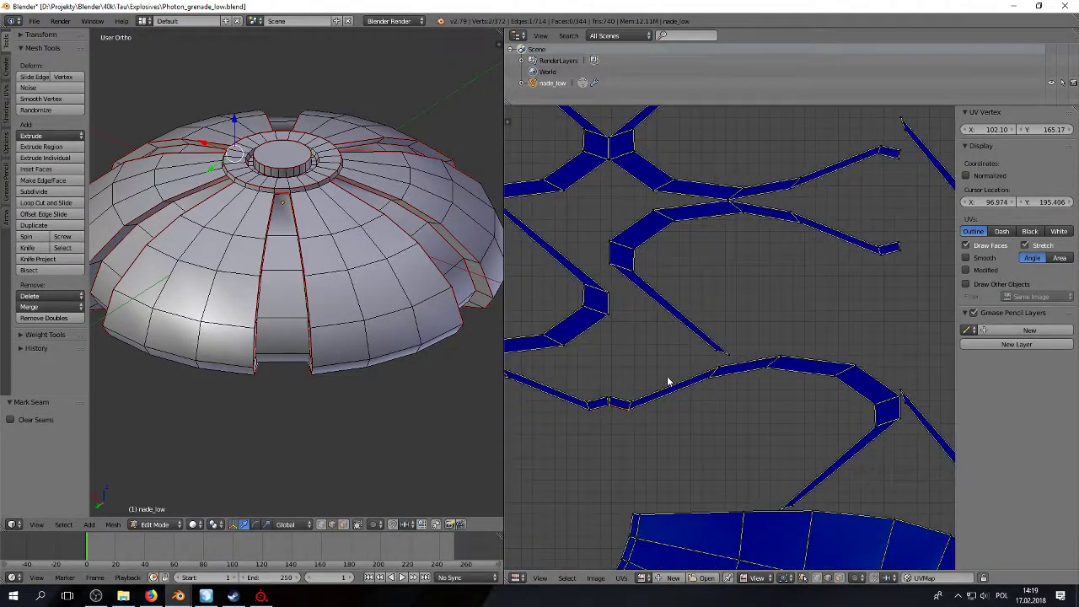
scroll(695, 403, "down", 6)
scroll(642, 353, "up", 1)
middle_click_drag(615, 316, 719, 326)
scroll(641, 315, "up", 4)
scroll(788, 332, "down", 5)
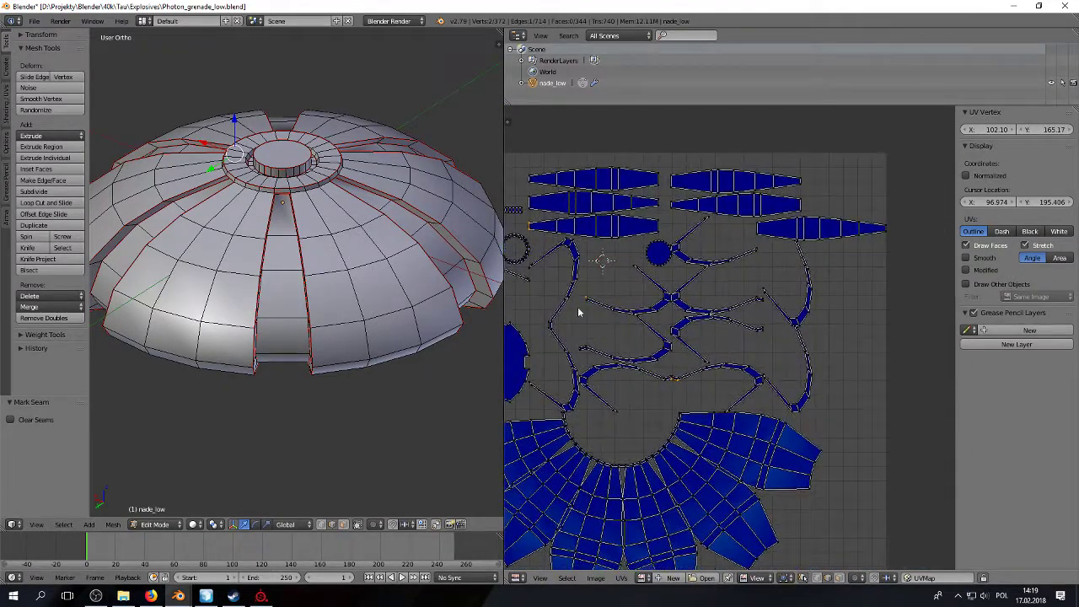
Step: Unwrap the whole grenade mesh again with the added seams
key("a")
key("a")
key("a")
key("u")
left_click(257, 347)
key("a")
scroll(641, 316, "up", 1)
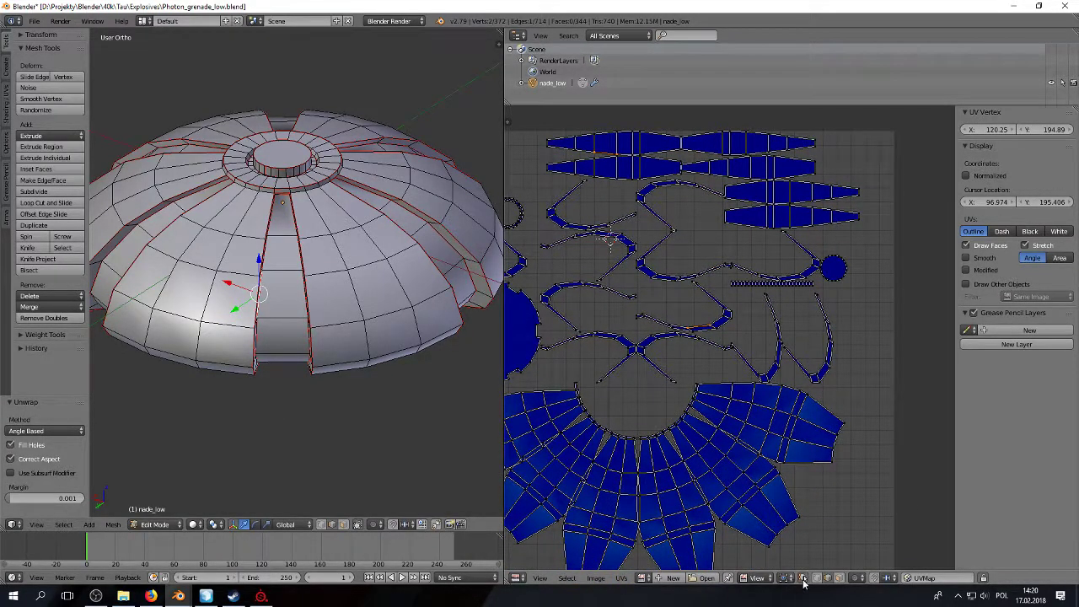
Step: Select one curved groove wall island in the UV editor, rotate it about -192° and reposition it among the neighbouring islands
left_click(840, 580)
right_click(704, 333)
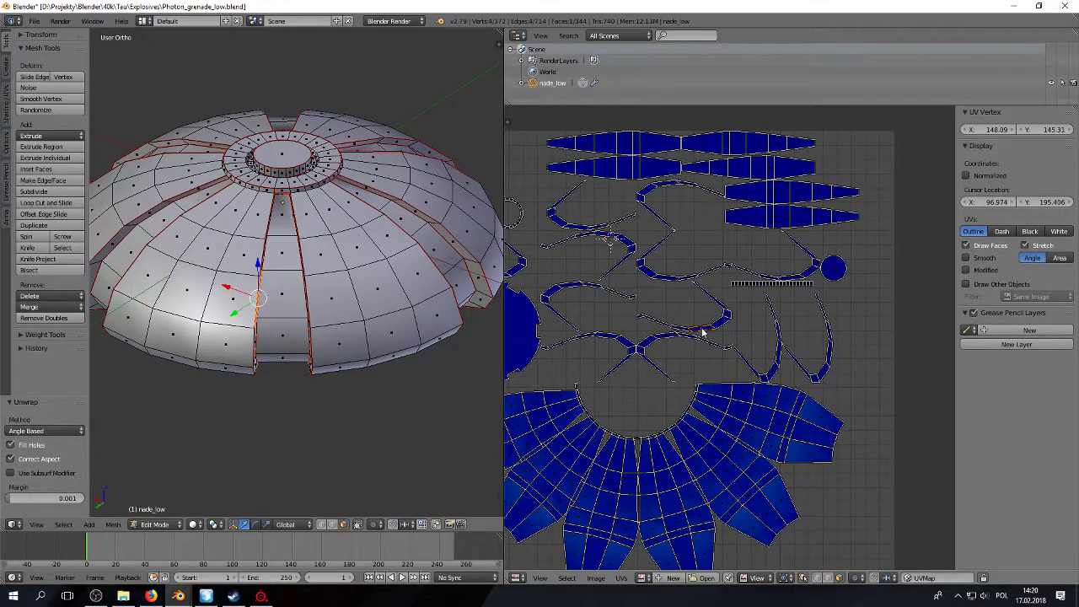
key("b")
left_click_drag(732, 295, 637, 332)
key("g")
left_click(756, 313)
key("r")
left_click(510, 327)
key("g")
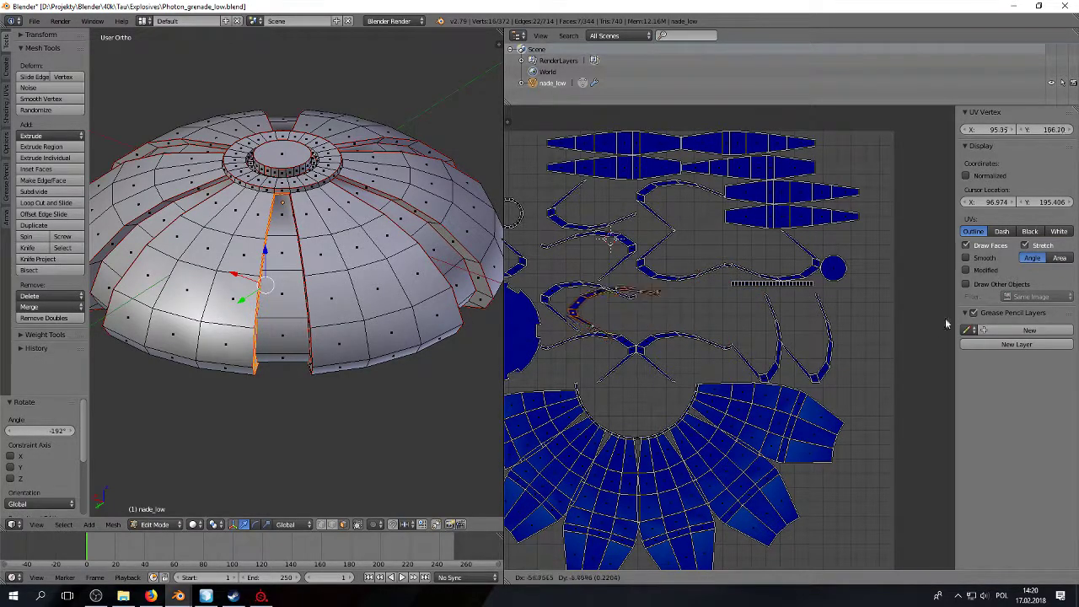
left_click(713, 333)
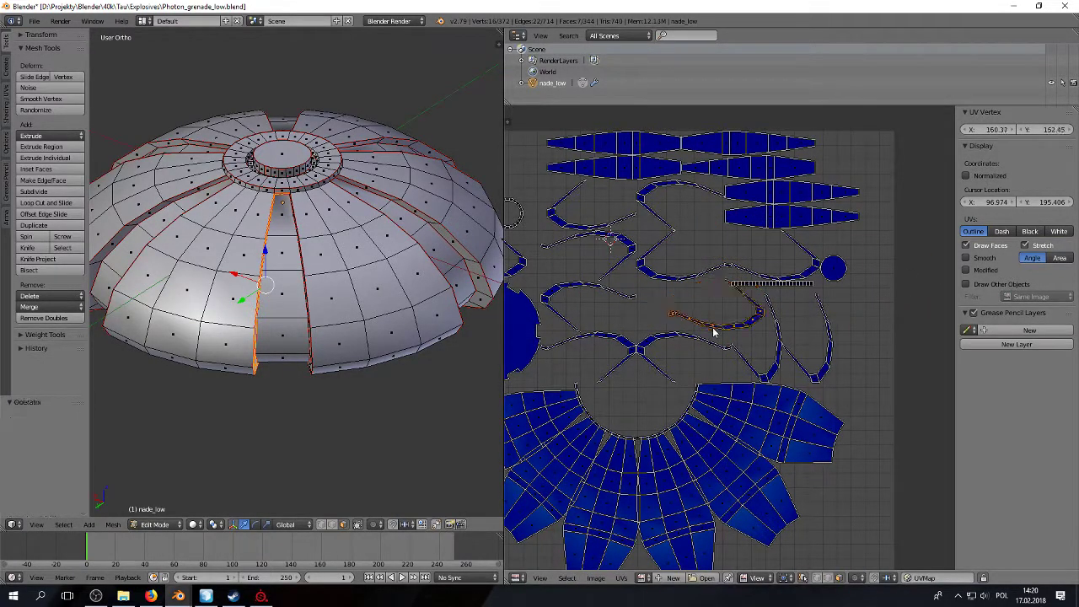
key("g")
left_click(752, 327)
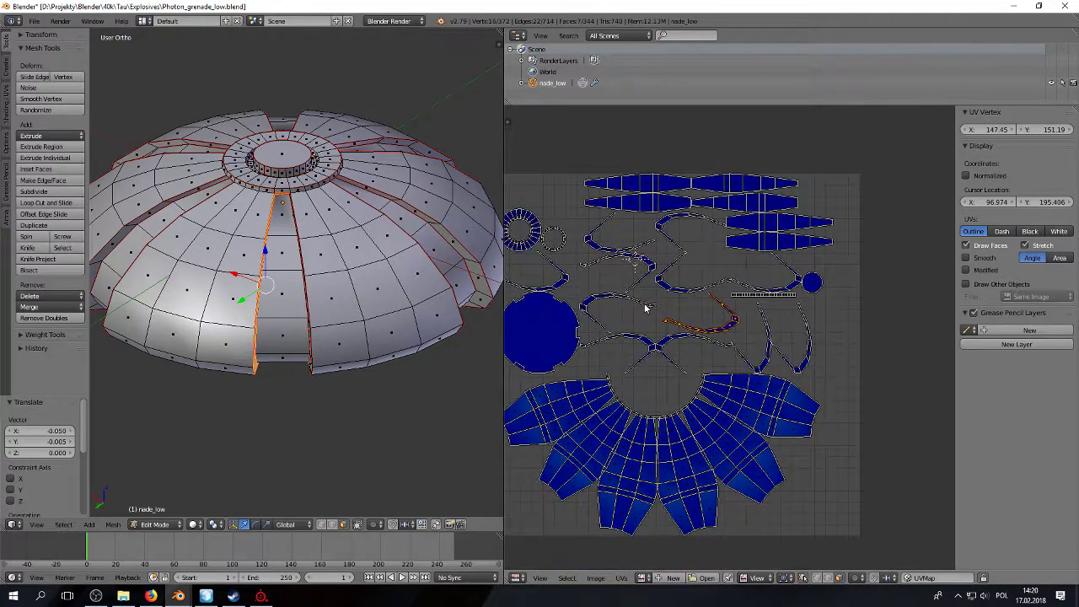
Step: Triangulate and split all faces of the grenade mesh and unwrap it
scroll(647, 307, "down", 4)
middle_click_drag(337, 311, 405, 323, "shift")
key("a")
key("a")
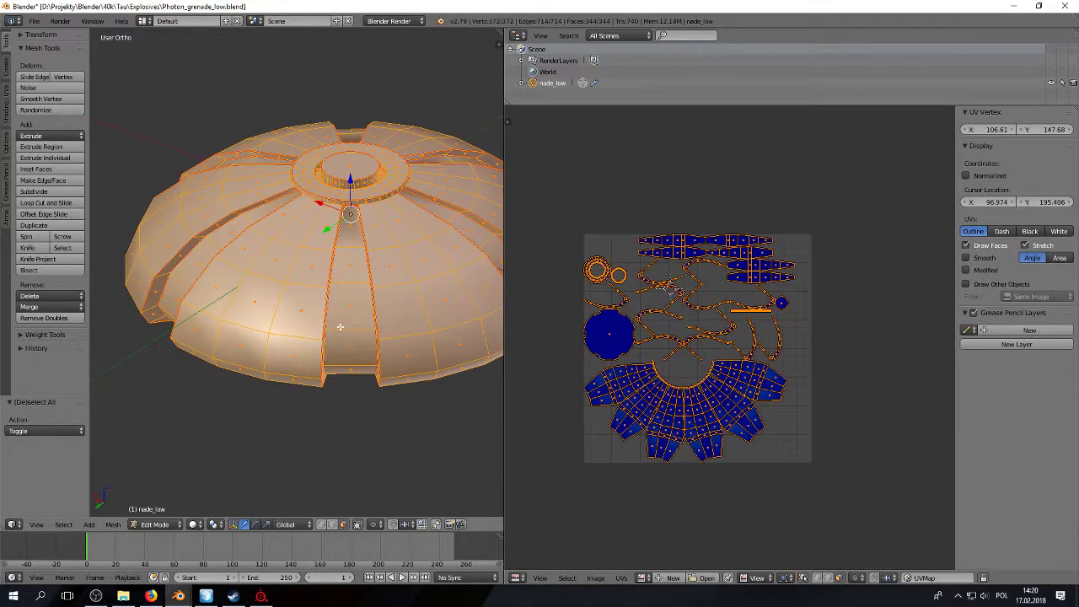
key("ctrl+t")
key("a")
key("a")
key("y")
key("u")
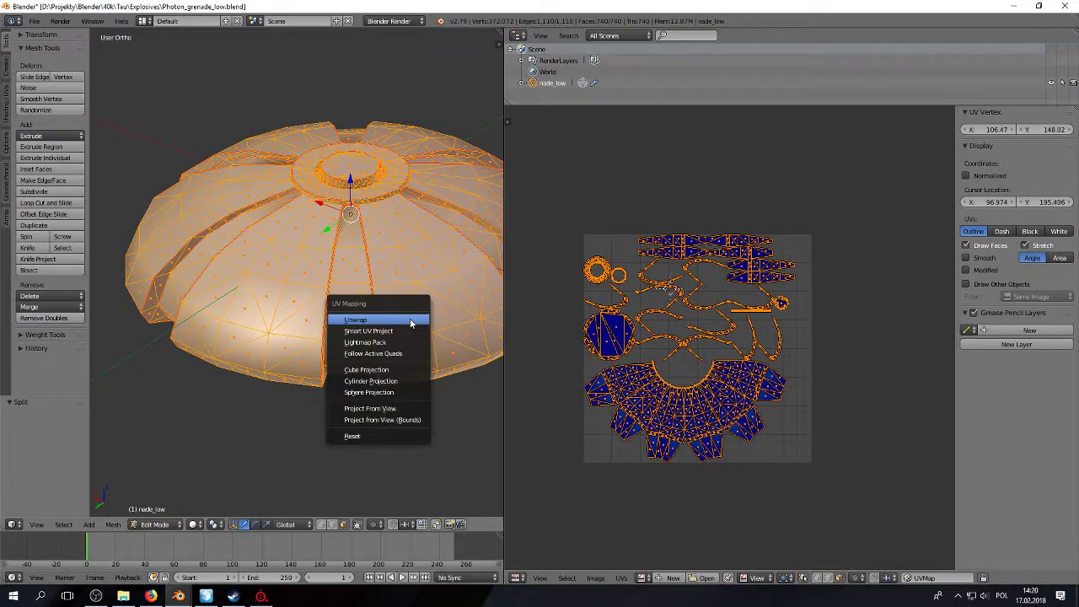
left_click(410, 317)
right_click(674, 321)
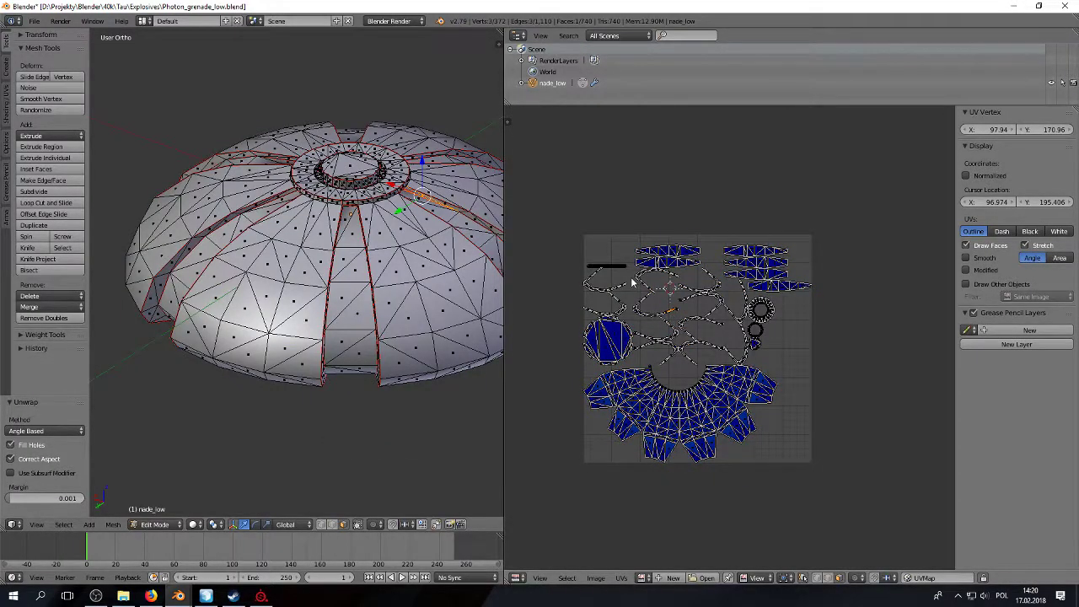
Step: Remove doubles from the whole mesh and unwrap it again
key("a")
key("w")
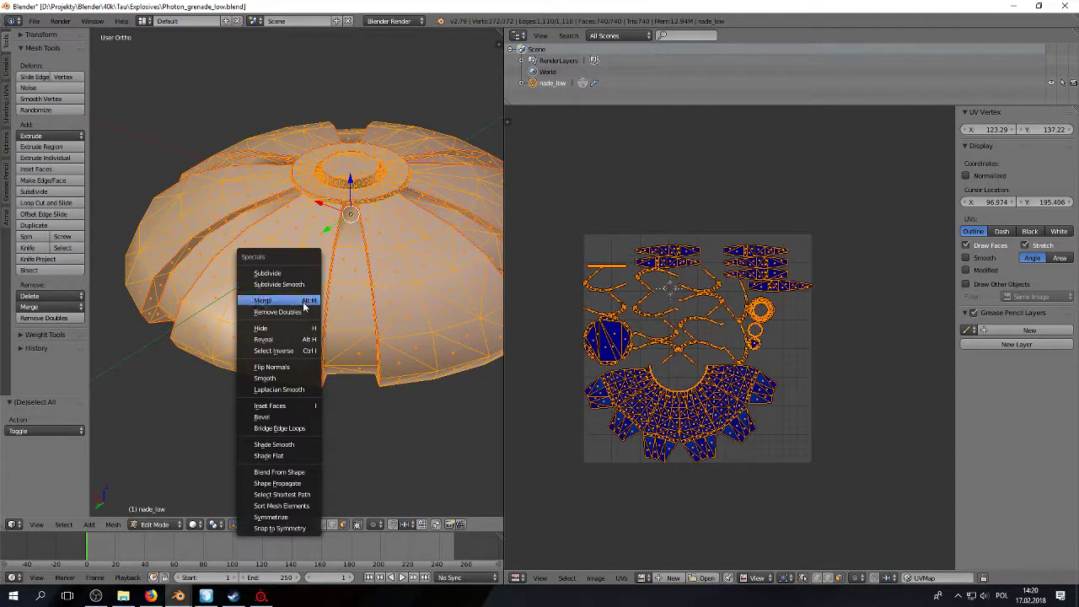
left_click(301, 311)
key("u")
left_click(438, 332)
Step: Examine the shading of the grooves near the central ring in Object Mode and Edit Mode
middle_click_drag(438, 346, 270, 226)
key("Tab")
key("Tab")
scroll(319, 295, "up", 5)
key("Tab")
key("Tab")
scroll(269, 226, "up", 2)
key("Tab")
key("Tab")
key("Tab")
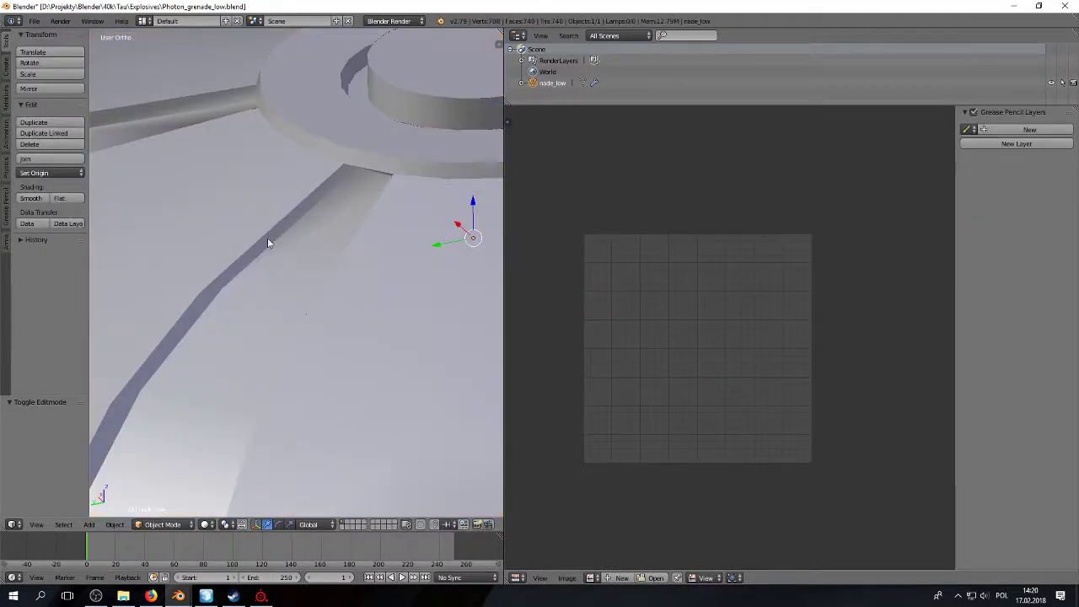
key("Tab")
middle_click_drag(267, 240, 295, 173)
key("Tab")
key("Tab")
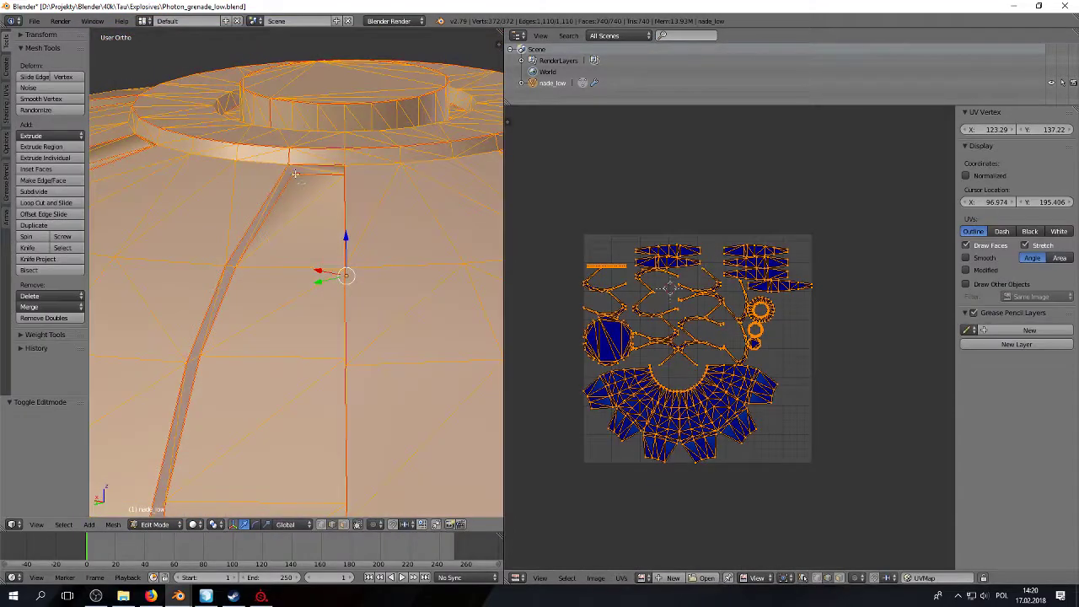
Step: Mark the short edges at the groove's inner end below the central ring as sharp and check the shading
right_click(295, 174)
middle_click_drag(361, 173, 393, 175)
right_click(333, 167, "shift")
key("ctrl+e")
left_click(318, 199)
key("Tab")
key("Tab")
key("Tab")
key("Tab")
Step: Widen the 3D view and mark the short vertical edges at the groove's inner end as sharp
scroll(317, 200, "up", 1)
scroll(316, 201, "up", 1)
right_click(324, 177)
right_click(325, 170)
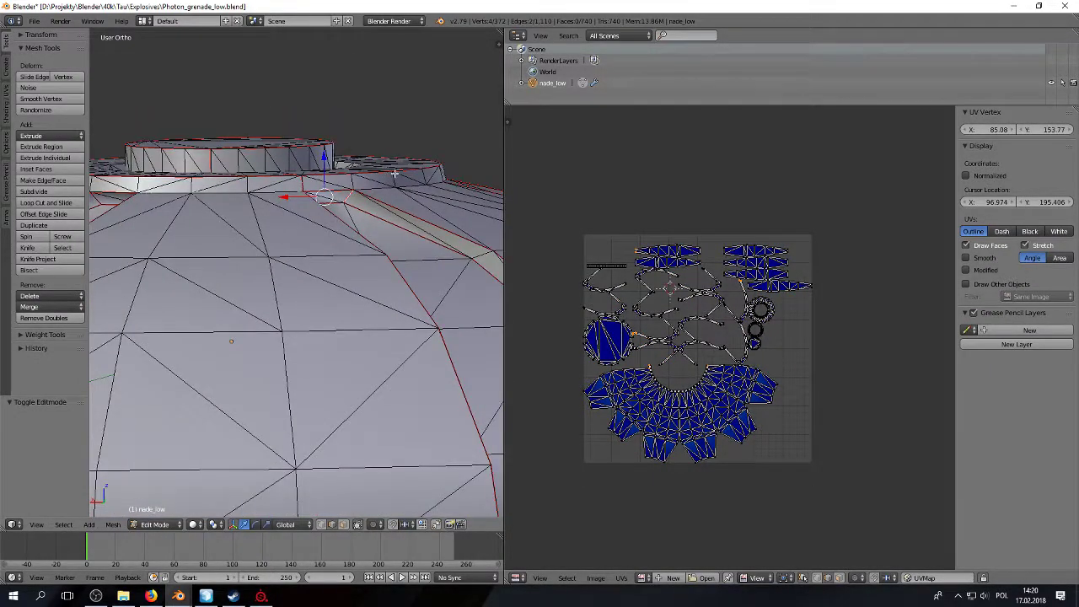
key("n")
left_click_drag(504, 46, 848, 164)
middle_click_drag(544, 167, 494, 185)
scroll(494, 185, "down", 1)
scroll(494, 185, "down", 2)
middle_click_drag(489, 319, 498, 295)
scroll(435, 229, "up", 2)
key("ctrl+e")
left_click(437, 232)
Step: Save the Blender file and export the grenade as Photon_grenade_low.fbx into the Explosives folder
key("Tab")
scroll(438, 291, "down", 6)
left_click(33, 20)
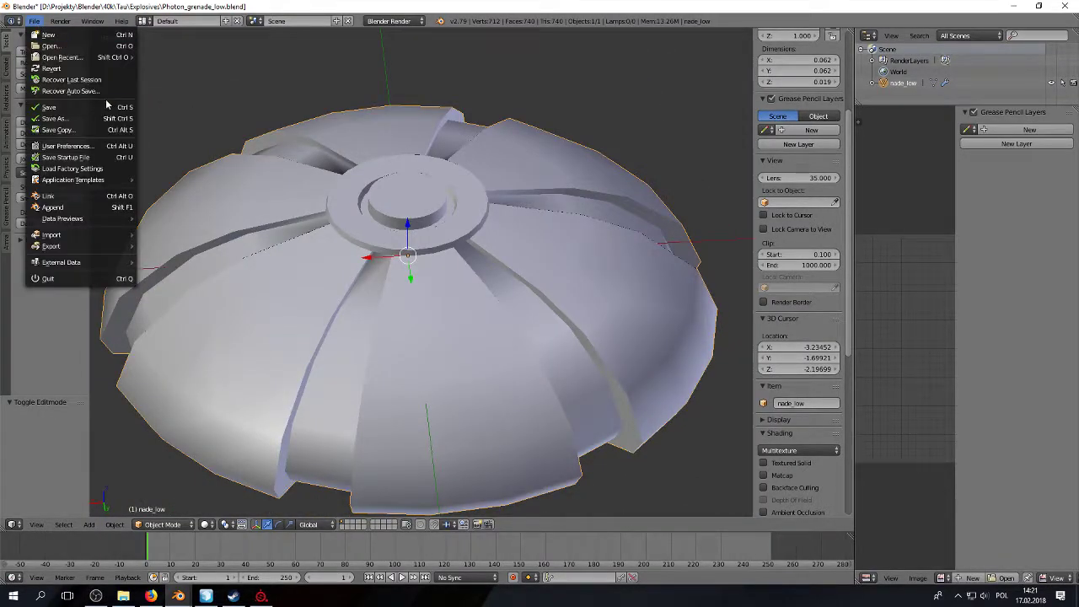
left_click(49, 107)
left_click(34, 21)
mouse_move(52, 245)
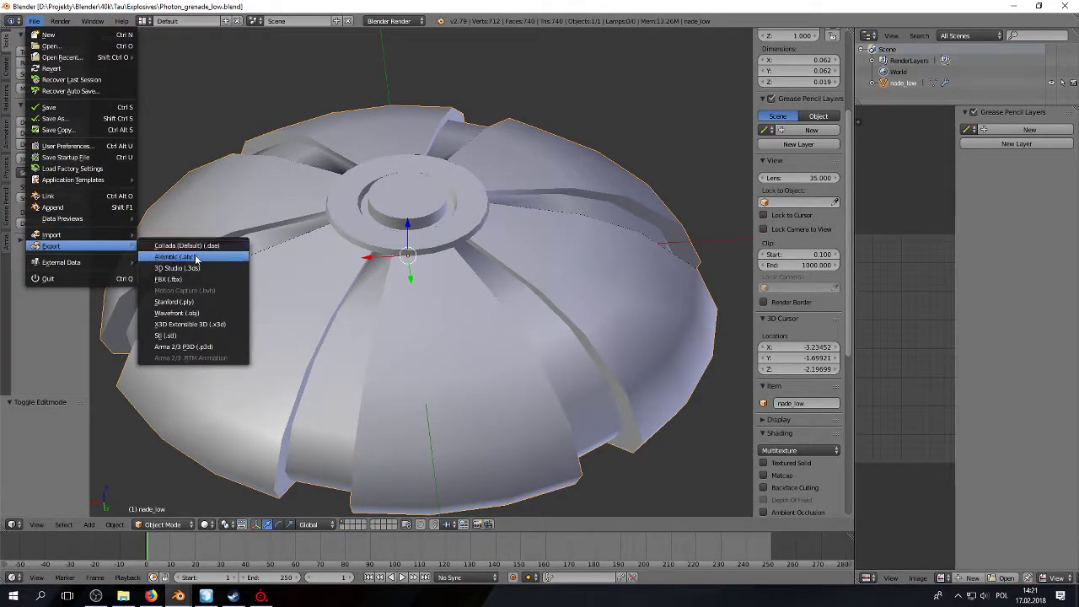
left_click(188, 285)
key("p")
key("p")
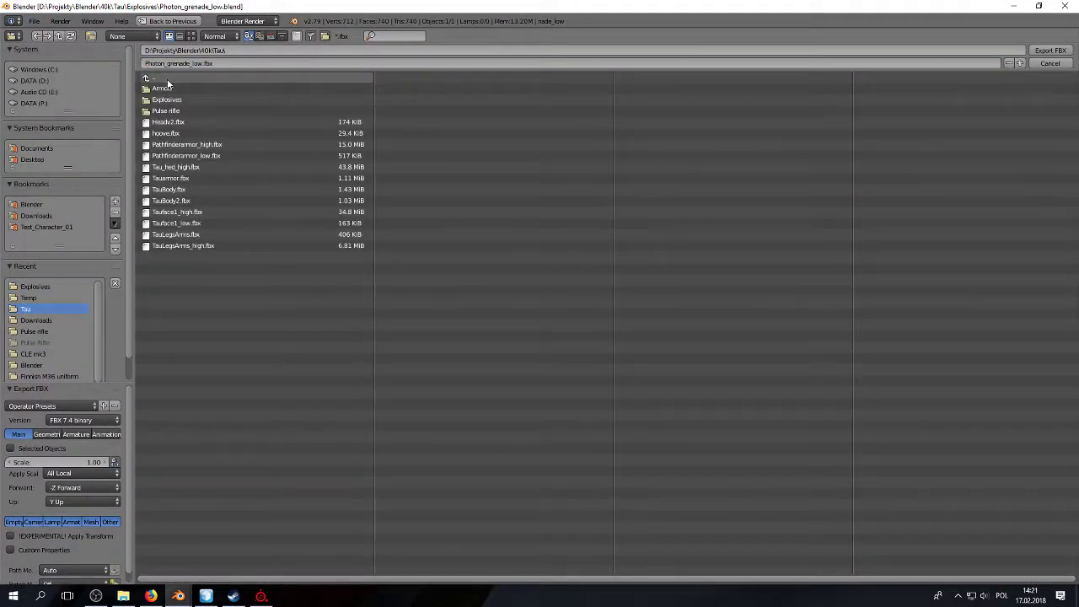
double_click(180, 90)
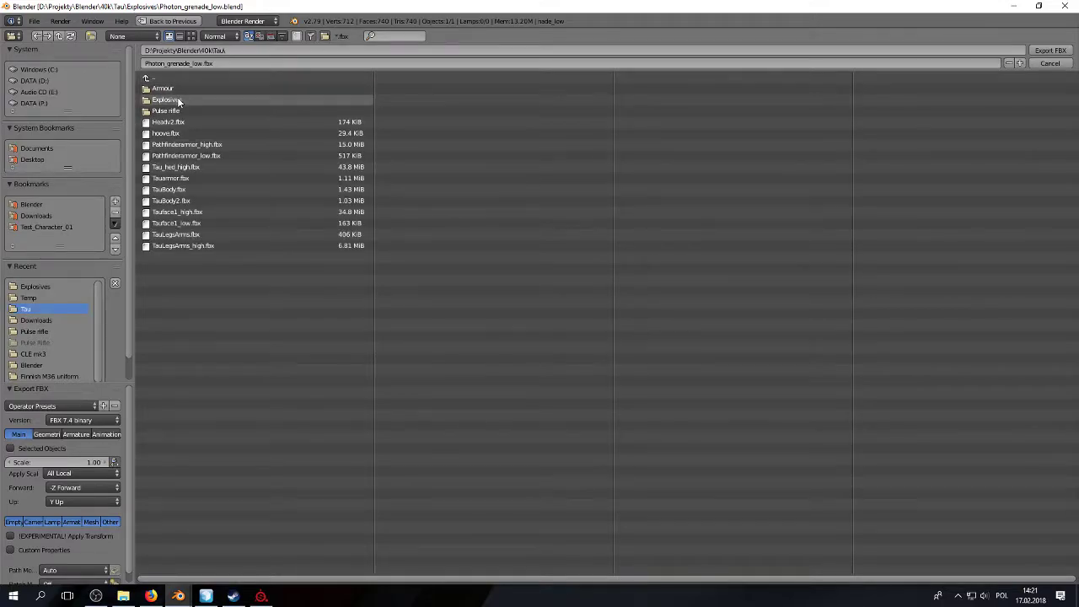
double_click(180, 90)
left_click(1049, 51)
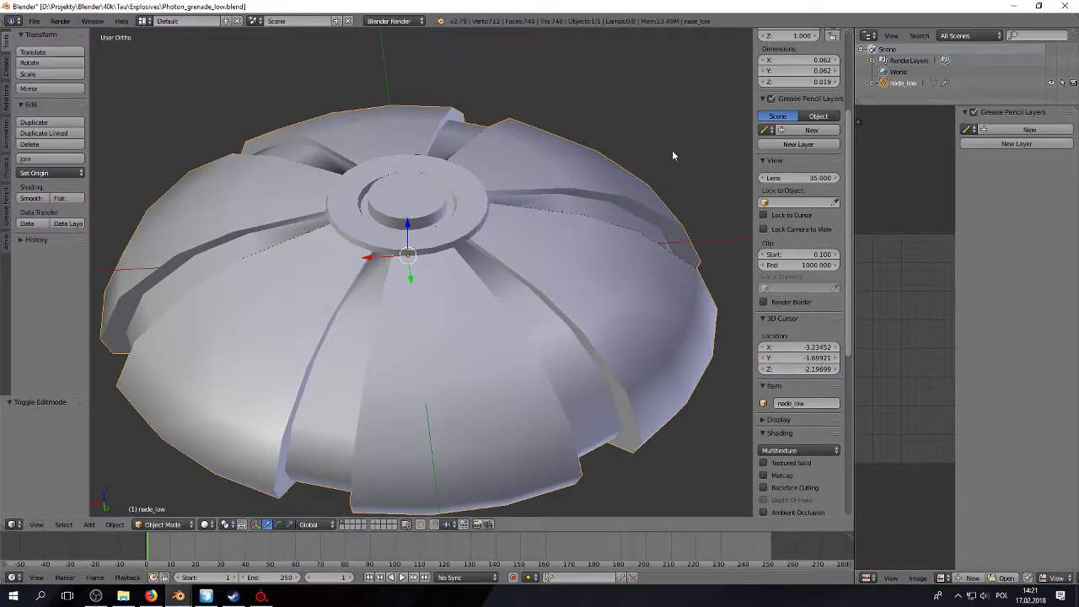
middle_click_drag(497, 158, 644, 128)
scroll(486, 160, "down", 3)
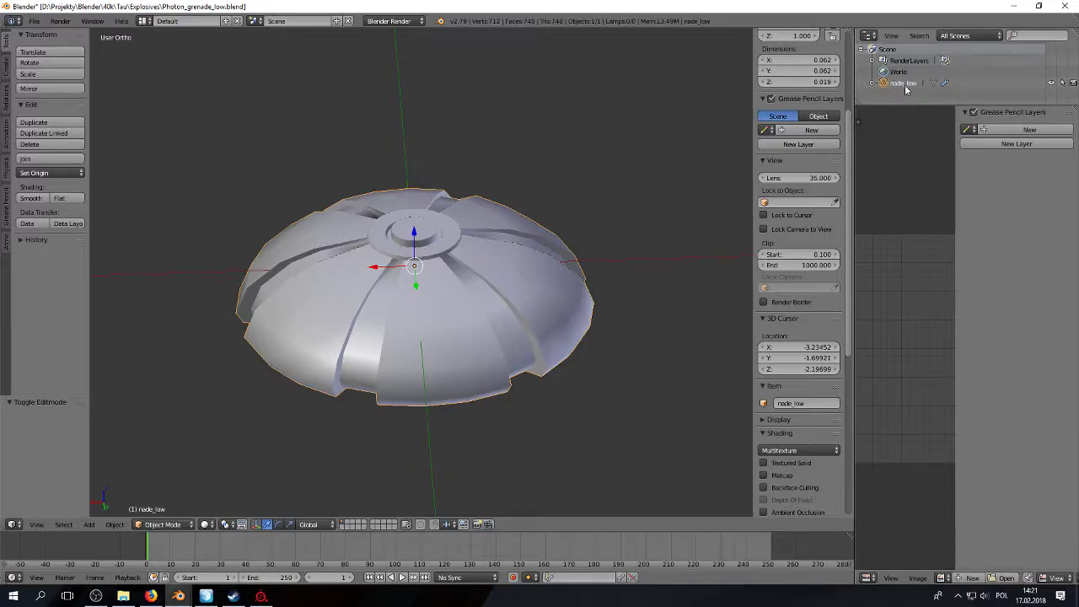
middle_click_drag(614, 113, 587, 147)
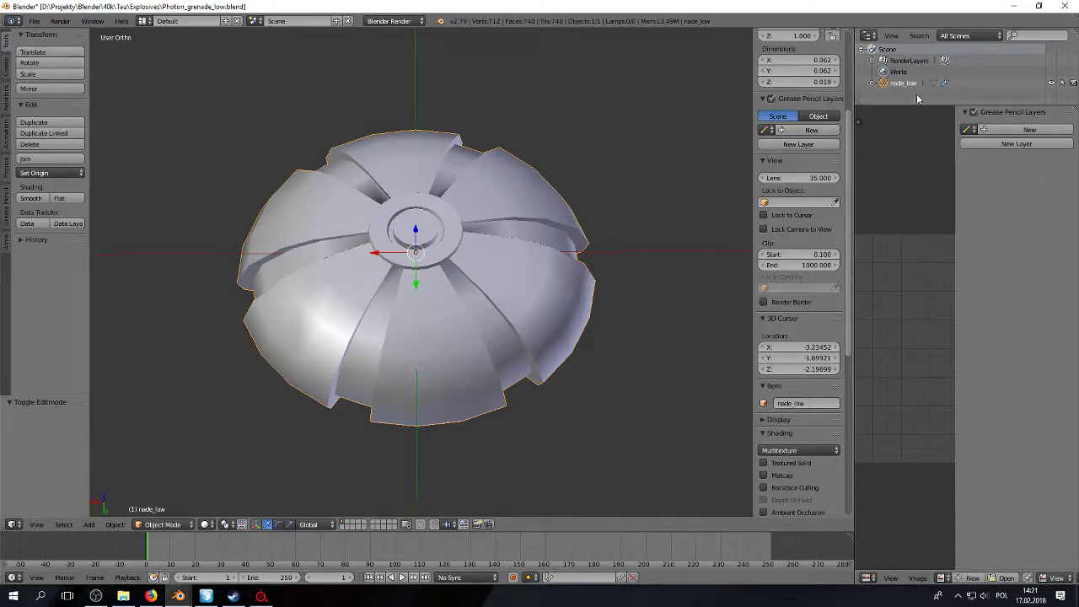
Step: Switch to Substance Painter and create a new project with the Photon_grenade_low mesh from the Explosives folder
left_click(271, 597)
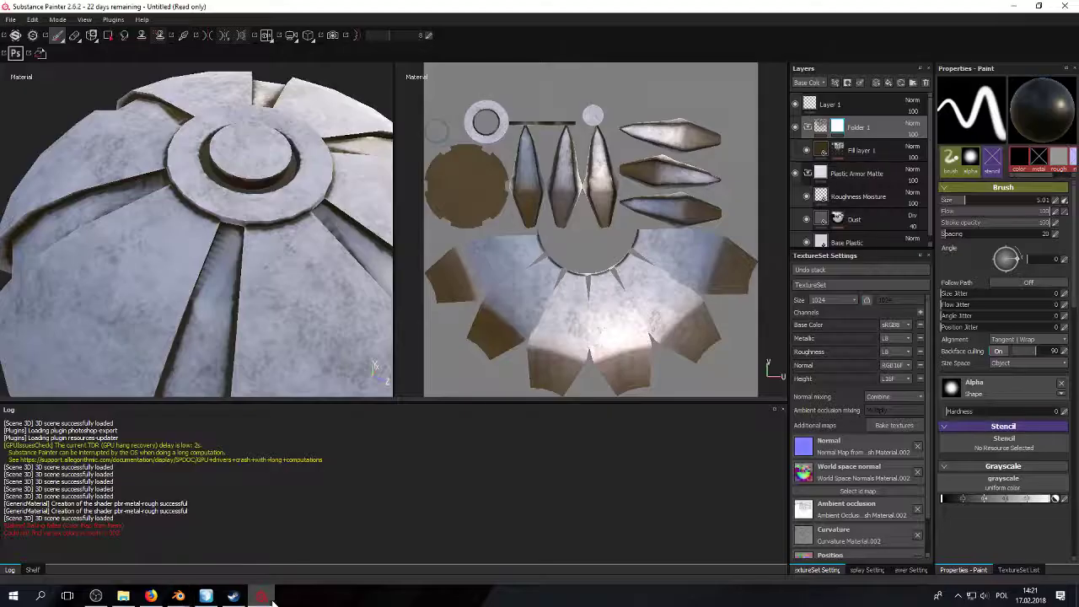
left_click(8, 20)
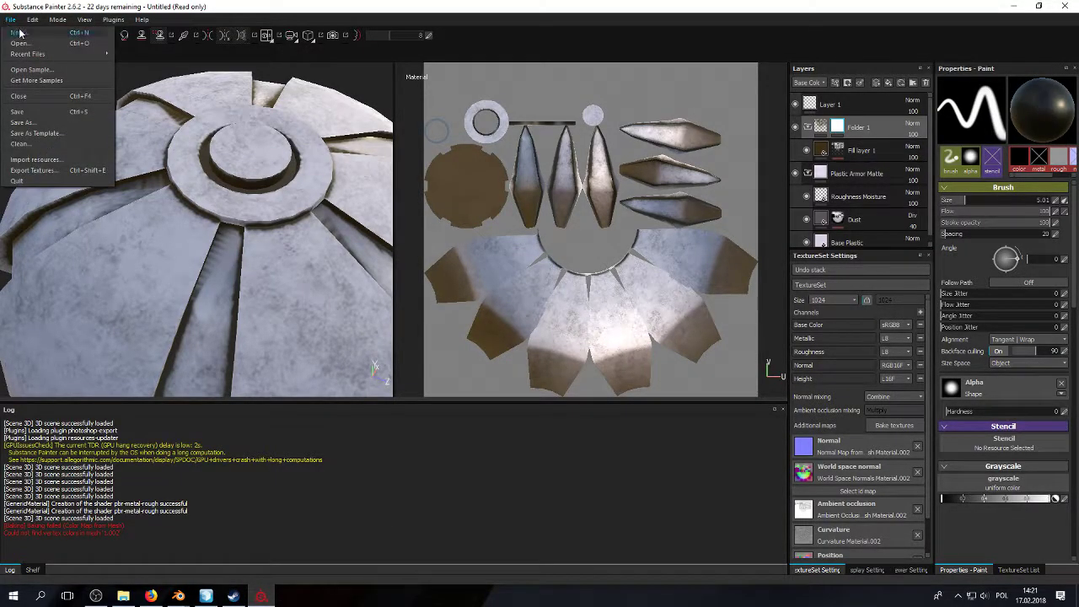
left_click(23, 34)
left_click(510, 314)
left_click(638, 193)
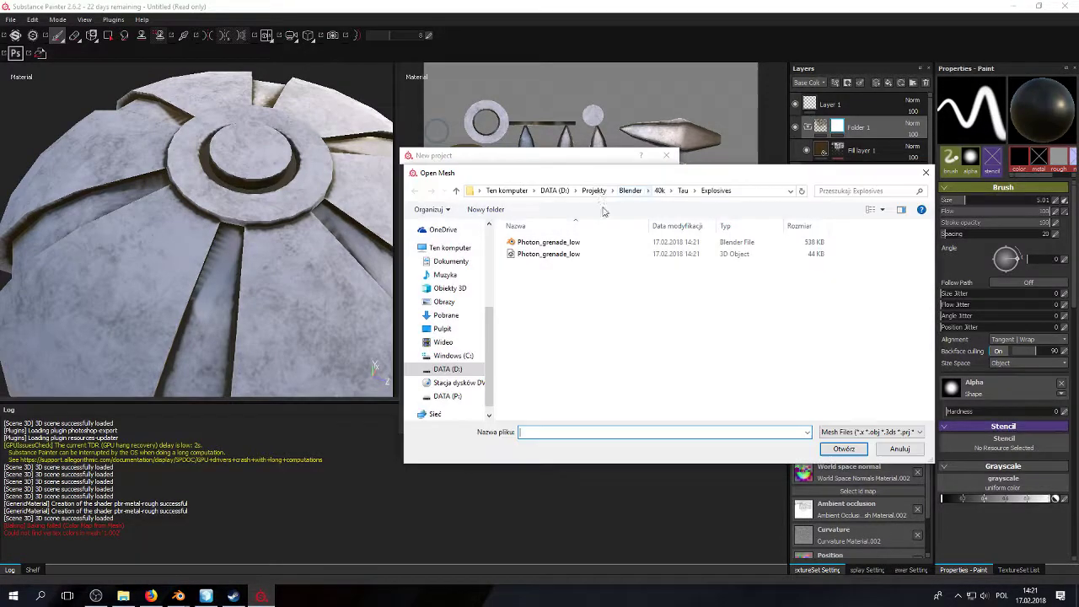
left_click(620, 254)
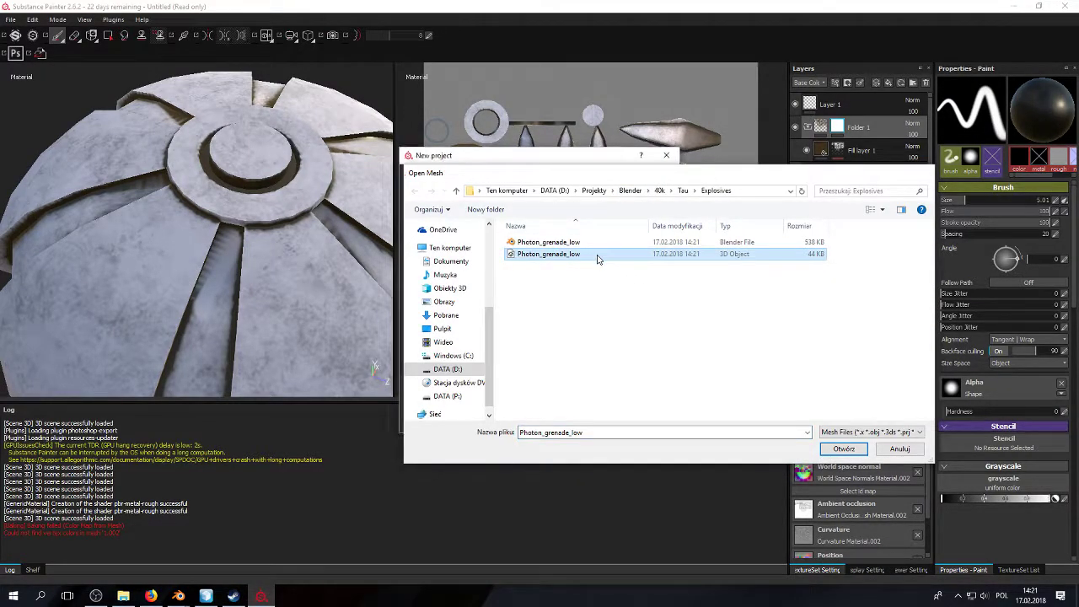
double_click(597, 254)
left_click(583, 421)
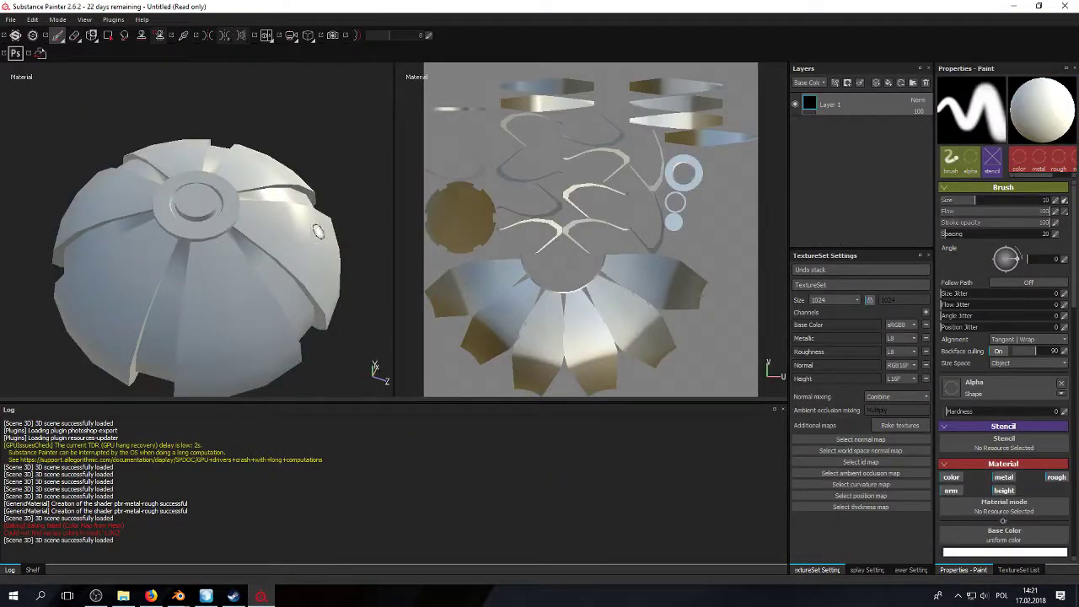
Step: Add the Plastic Armor Matte smart material from the shelf to the layer stack
left_click(32, 571)
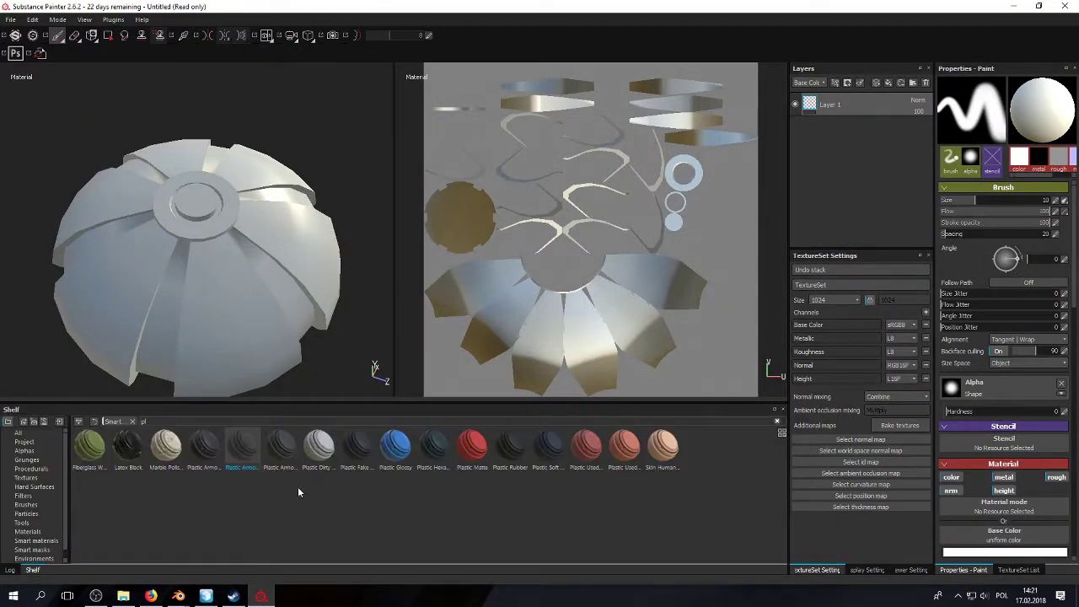
left_click_drag(242, 453, 836, 108)
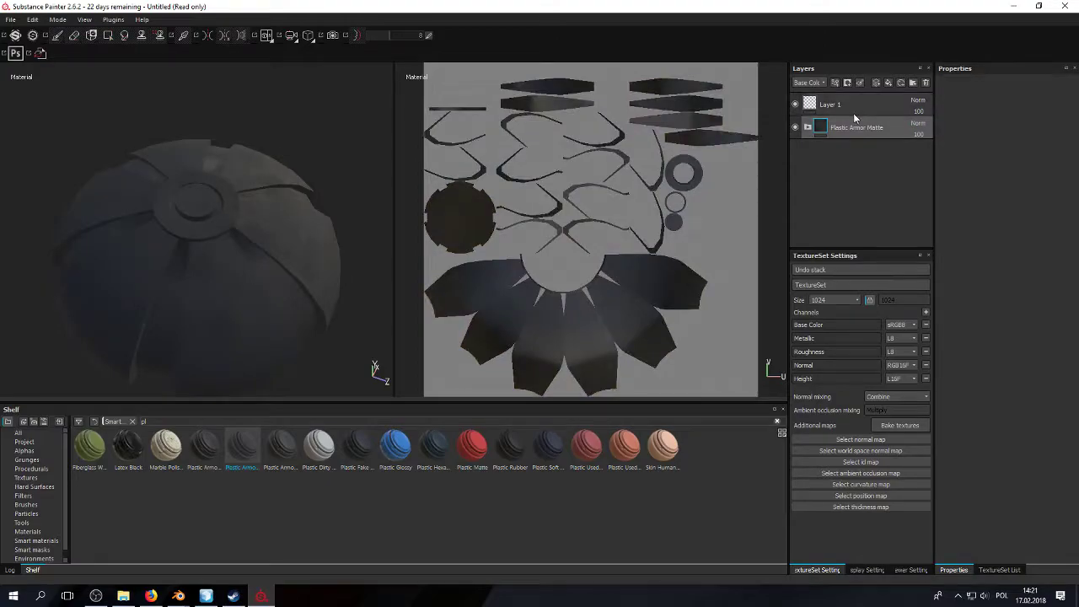
Step: Add a black mask to Layer 1
right_click(841, 106)
left_click(898, 123)
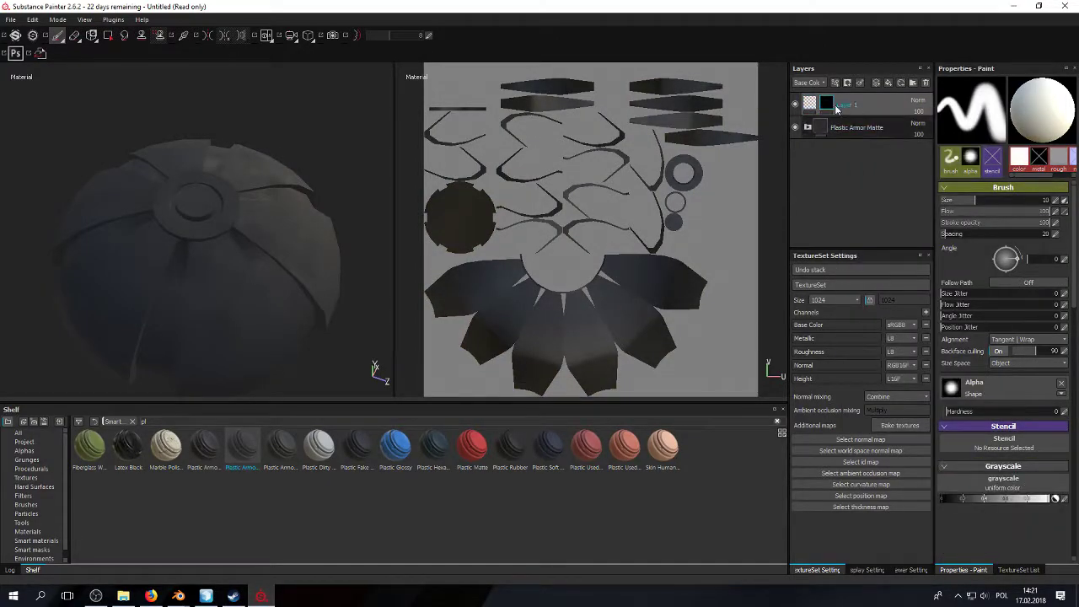
right_click(820, 108)
left_click(865, 96)
Step: Add a fill layer above the others and remove Layer 1
left_click(887, 85)
left_click(847, 127)
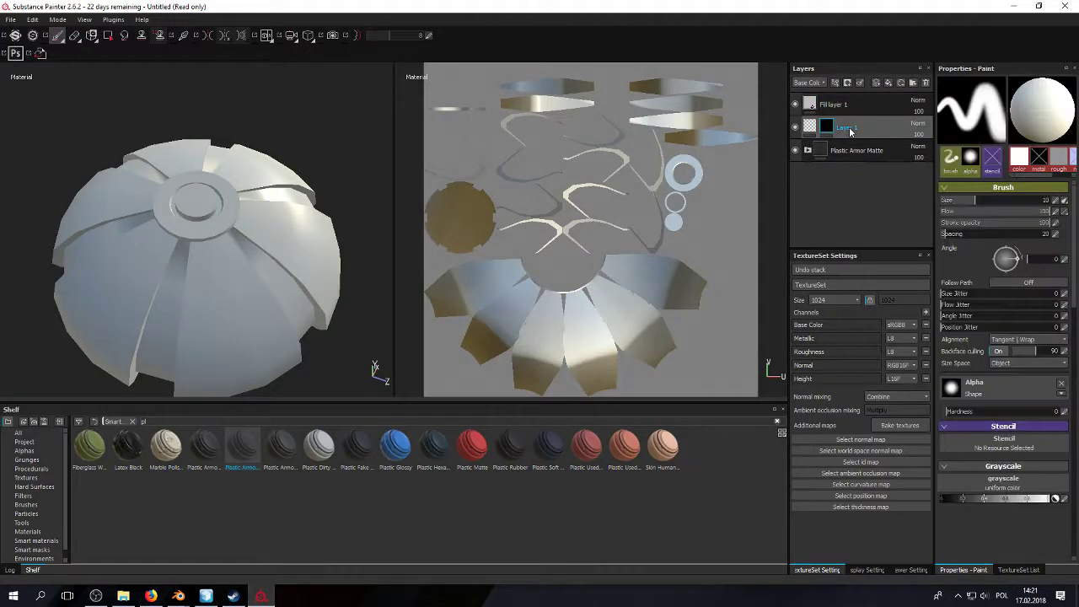
right_click(852, 128)
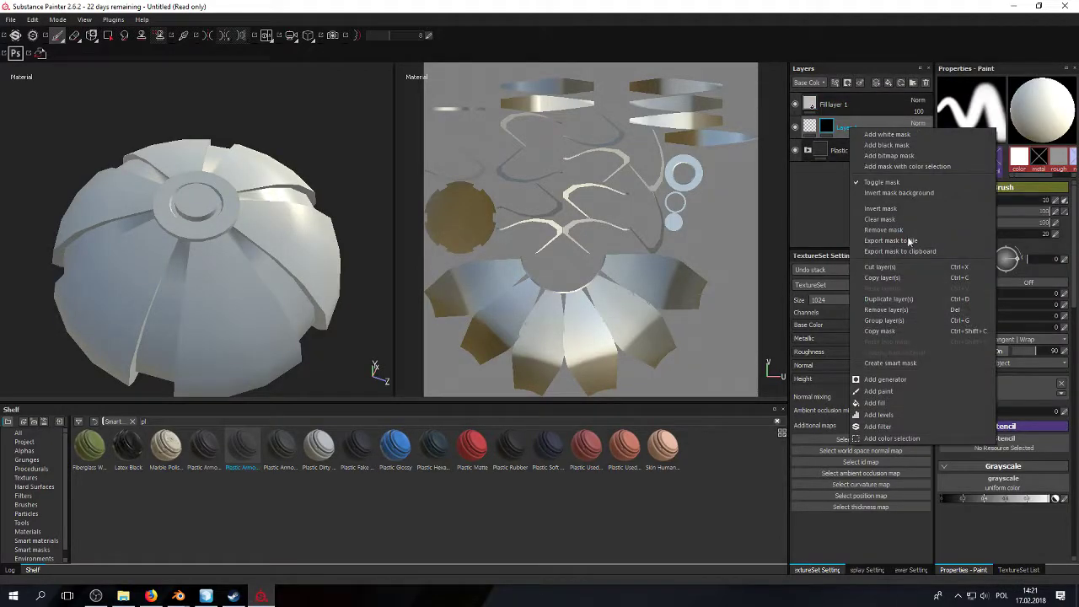
left_click(885, 311)
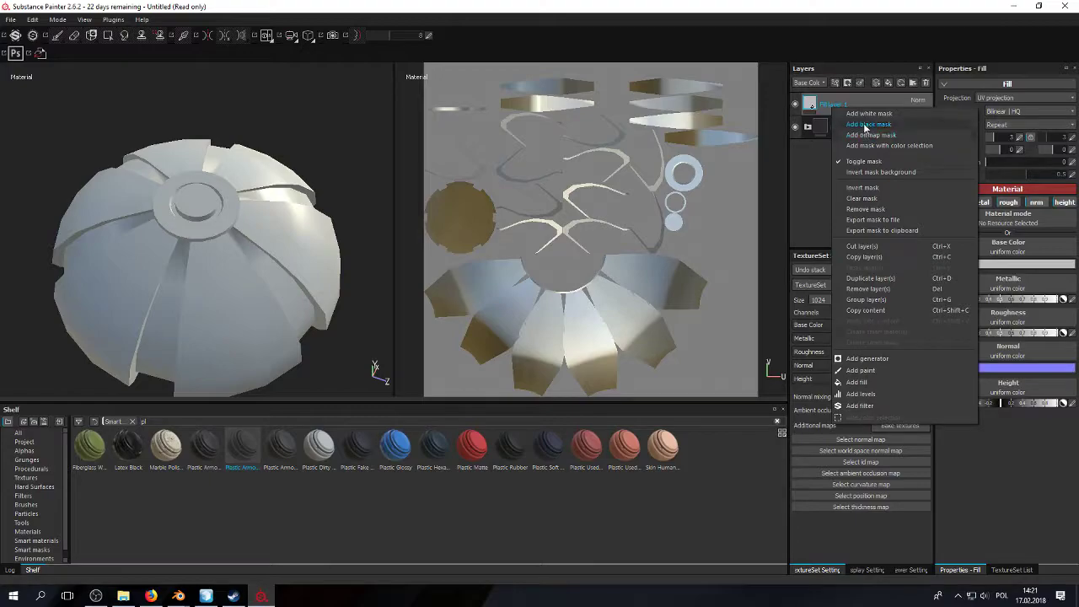
Step: Add a black mask to Fill layer 1 and apply the MG Dirt generator to the mask
left_click(865, 125)
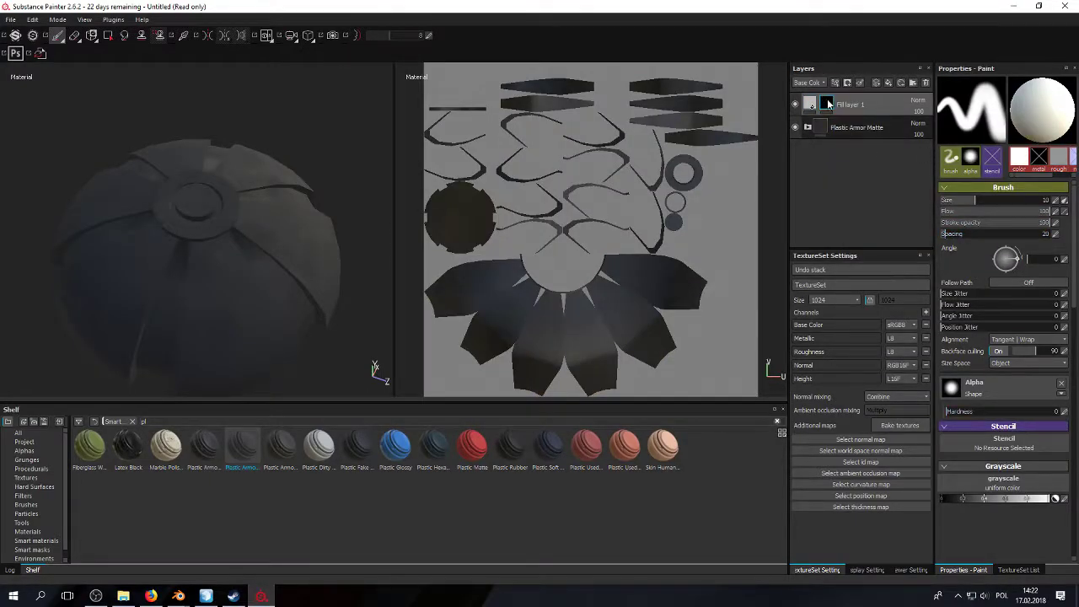
right_click(828, 102)
left_click(867, 352)
left_click(991, 109)
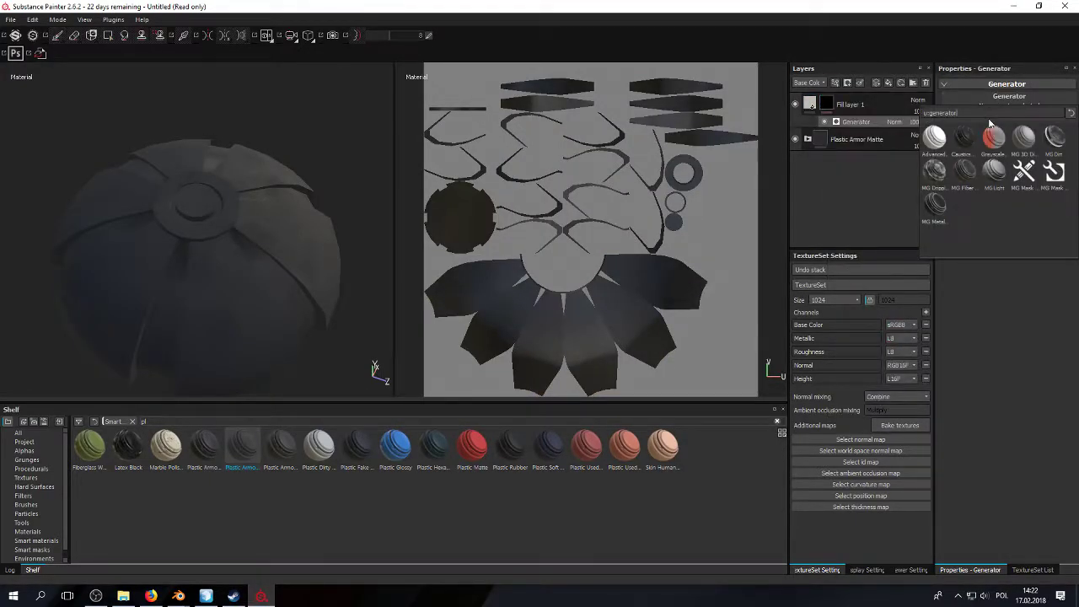
left_click(1055, 139)
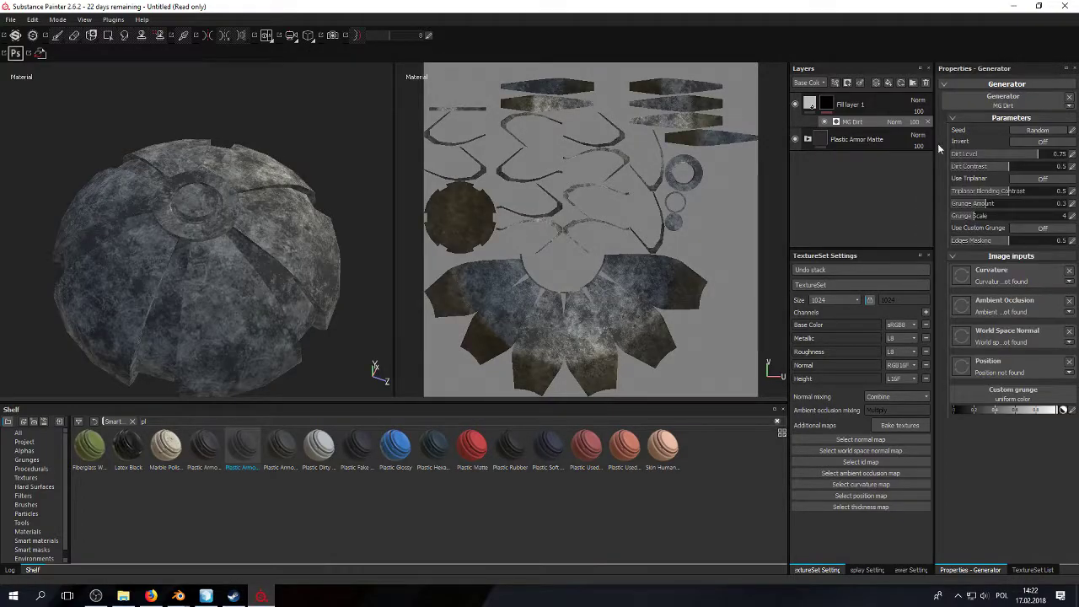
Step: Bake the additional mesh maps for Material.002 at 512 output size, using the low poly mesh as the high poly mesh
left_click(877, 424)
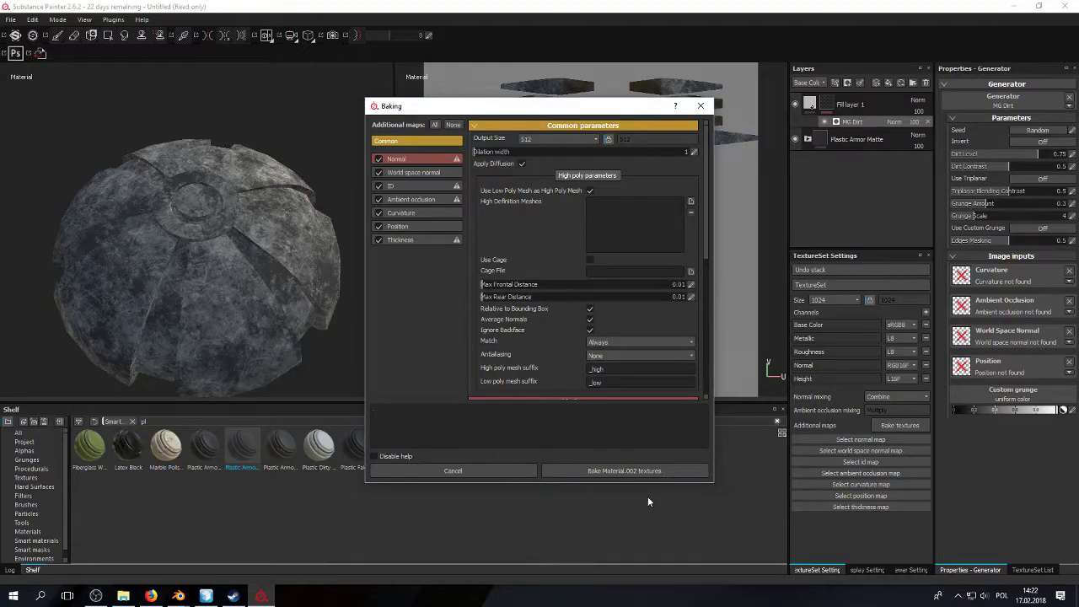
left_click(638, 470)
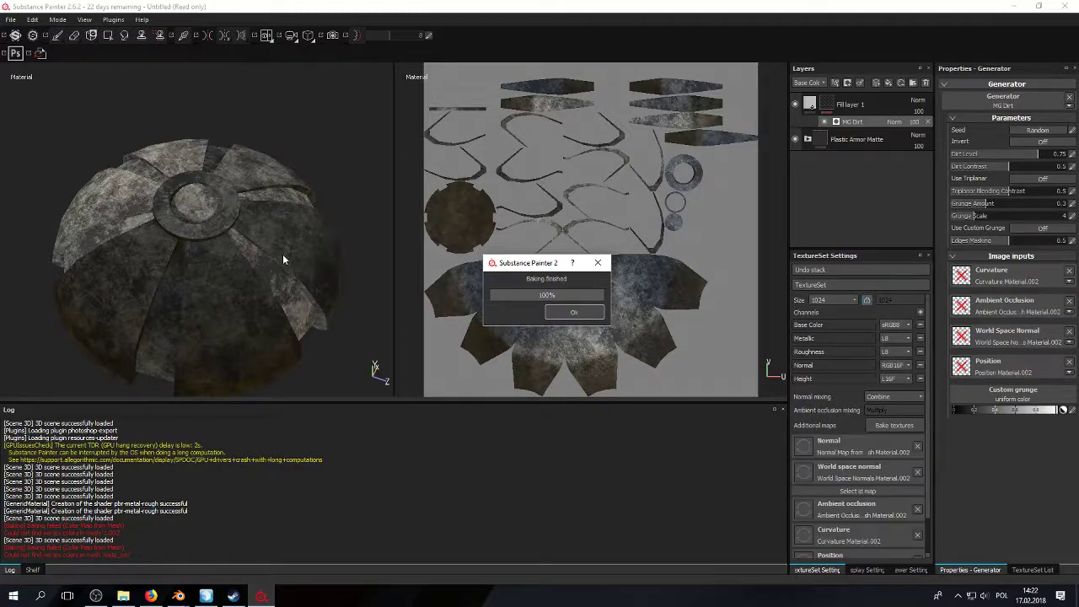
left_click_drag(179, 215, 199, 271, "alt")
middle_click_drag(199, 271, 258, 284, "alt")
mouse_move(258, 284)
left_mouse_down("alt")
mouse_move(314, 242)
mouse_move(180, 263)
mouse_move(176, 211)
mouse_move(228, 193)
mouse_move(260, 271)
left_mouse_up("alt")
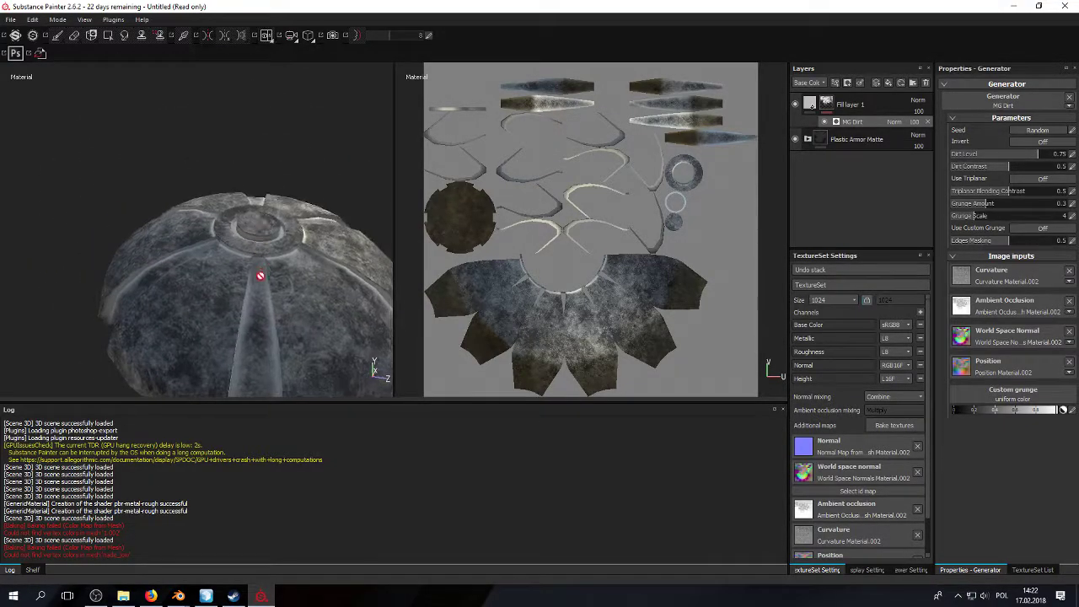
middle_click_drag(261, 271, 217, 242, "alt")
left_click_drag(207, 241, 184, 254, "alt")
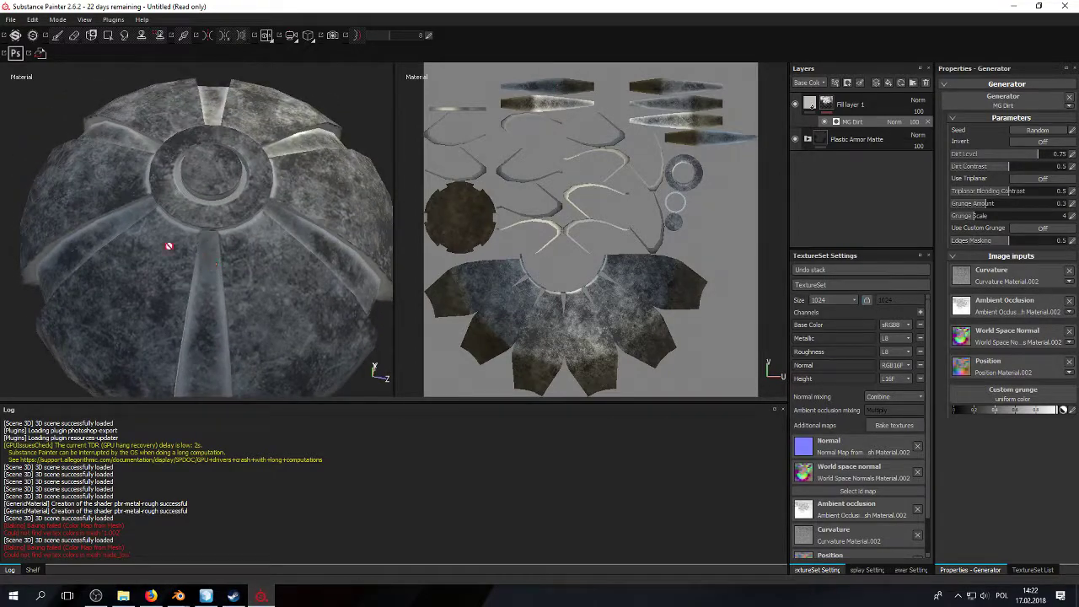
left_click_drag(200, 190, 278, 202, "alt")
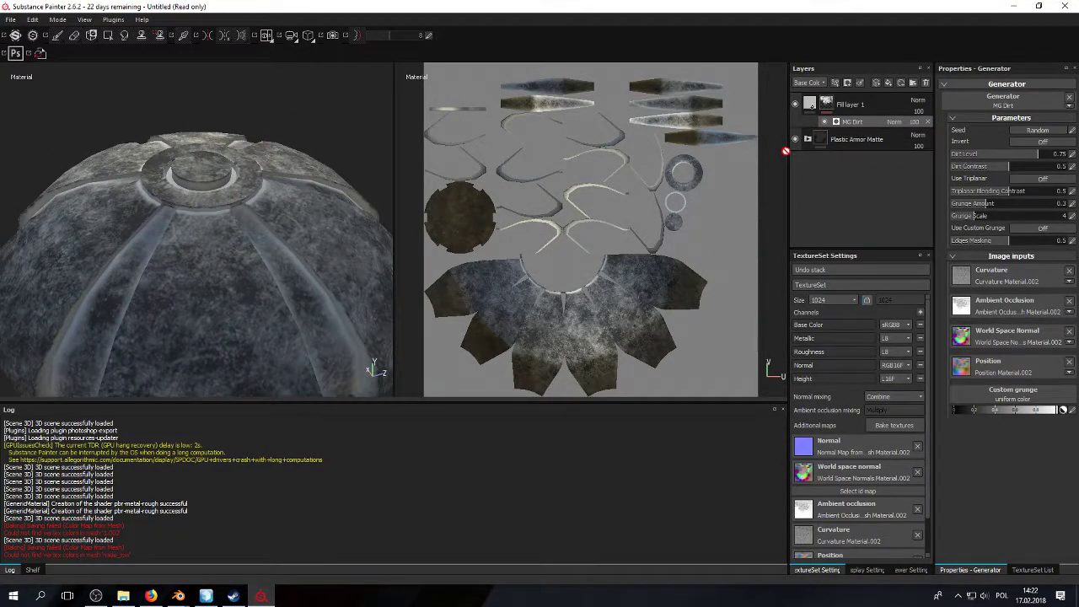
Step: Expand the Plastic Armor Matte folder and set the Base Plastic layer's base color to a very light, pinkish white
left_click(847, 150)
left_click(808, 139)
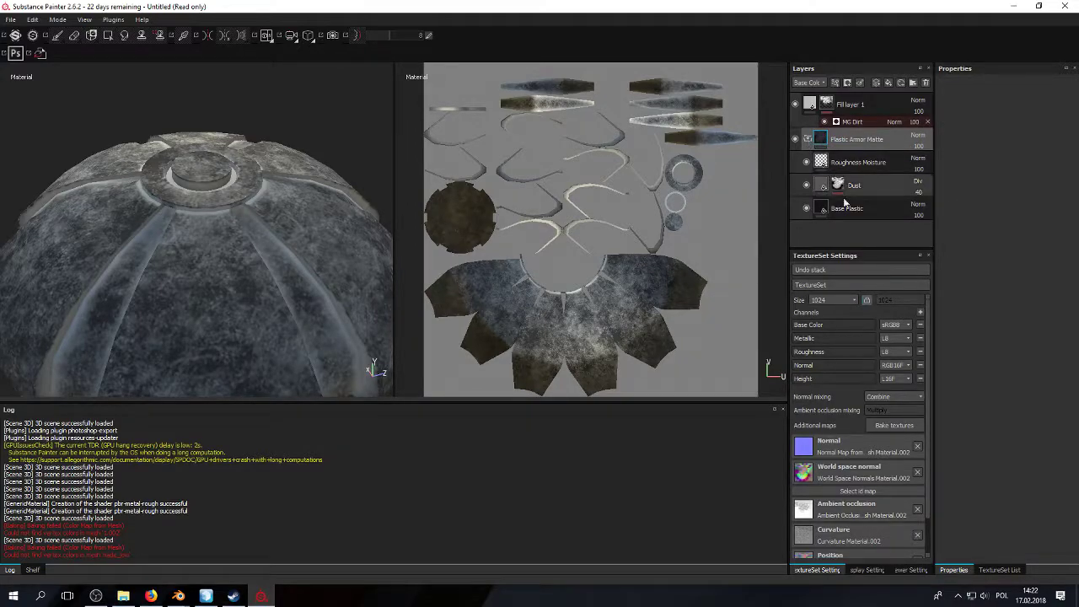
left_click(818, 208)
left_click(1003, 267)
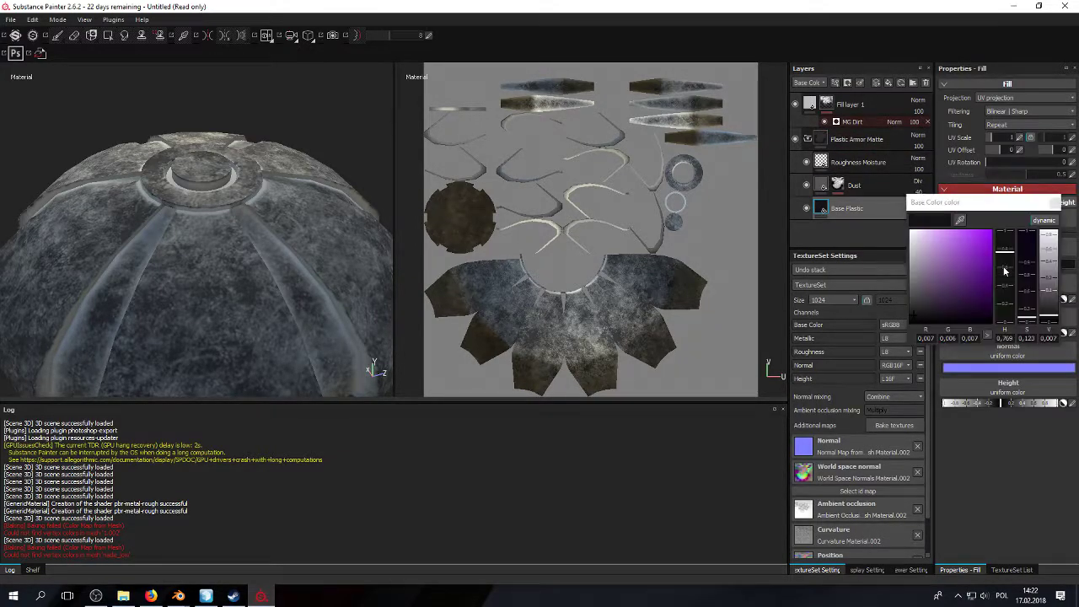
left_click(920, 244)
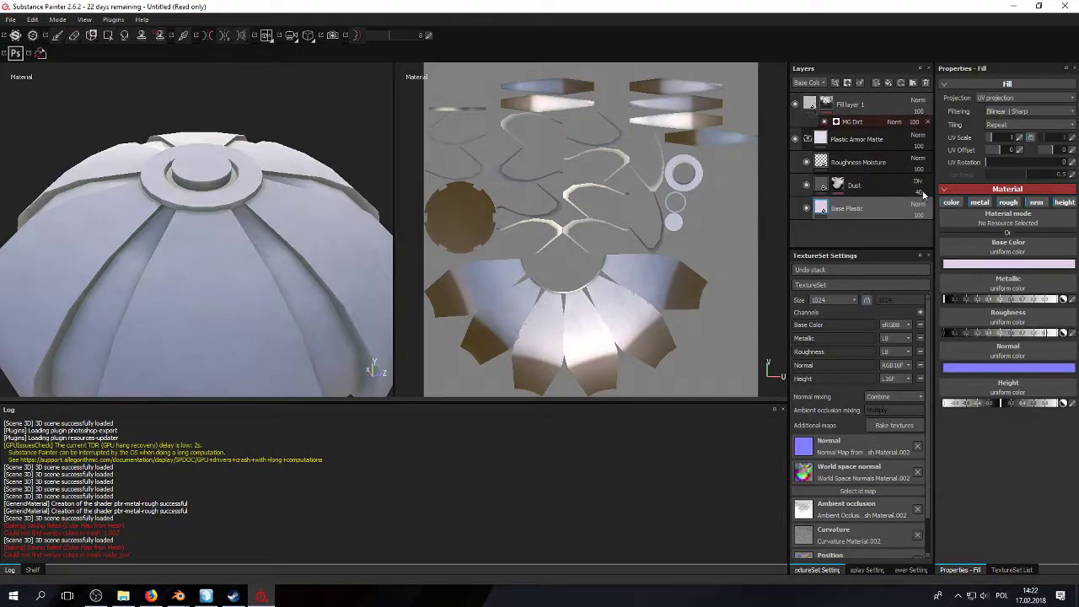
Step: Set Fill layer 1's base color to a very dark red with RGB about 0.047, 0.012, 0.012
left_click(852, 103)
left_click(980, 264)
left_click(939, 306)
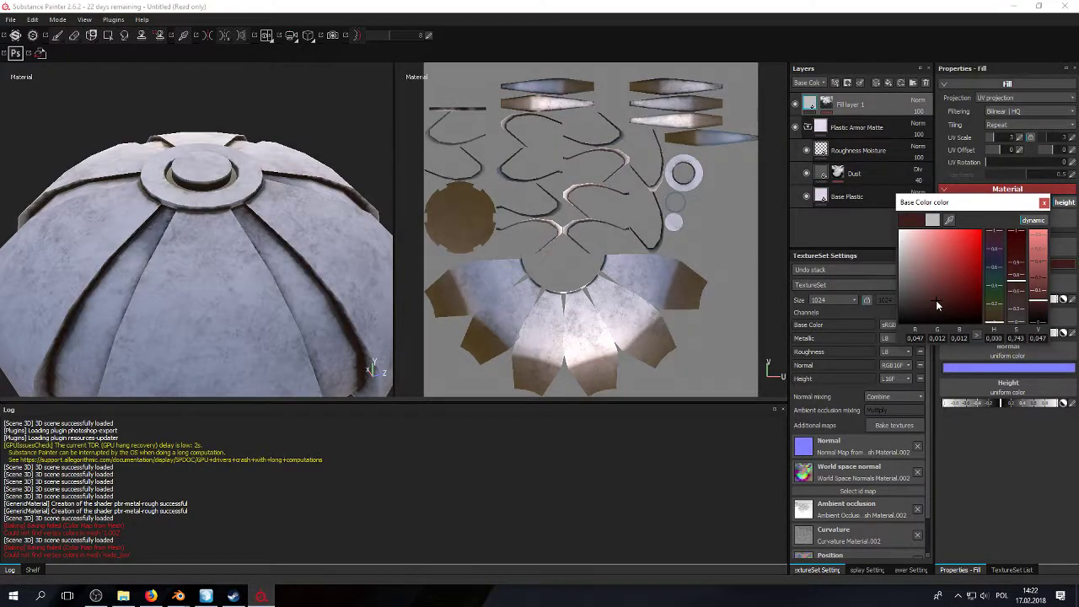
left_click(1043, 202)
left_click_drag(248, 152, 192, 153, "alt")
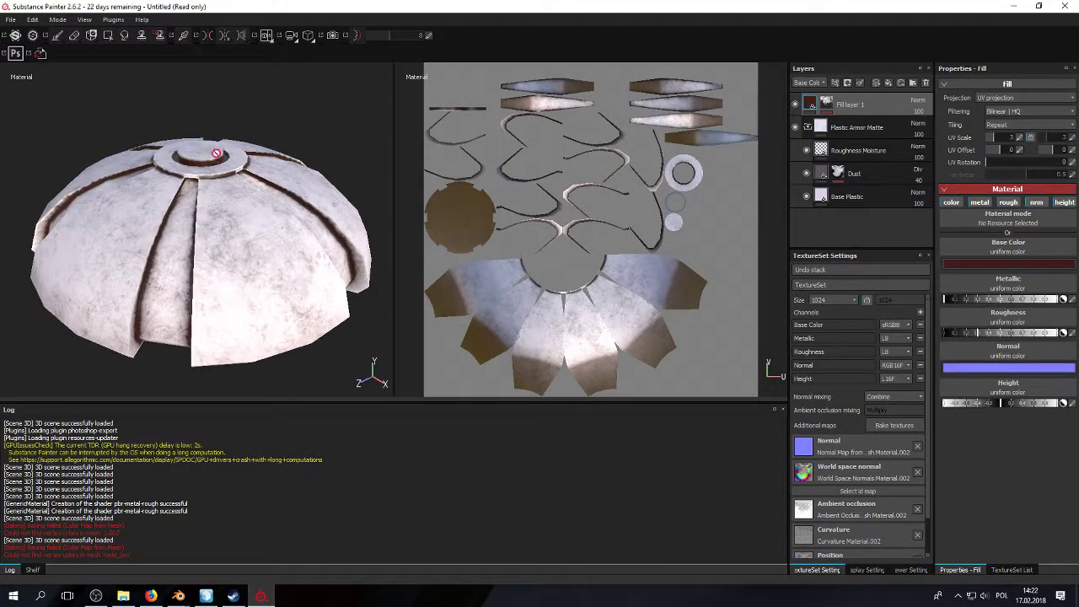
Step: Set the MG Dirt generator's dirt level to 0.74, dirt contrast to 0.16, triplanar blending contrast to 0.3 and grunge amount to 0.49
left_click(826, 107)
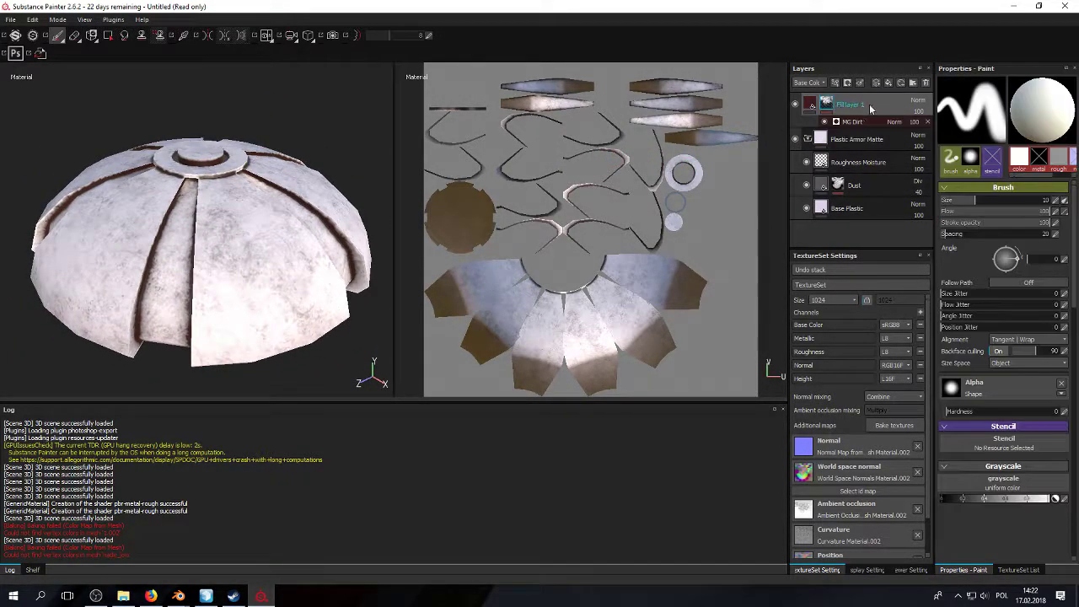
left_click(864, 120)
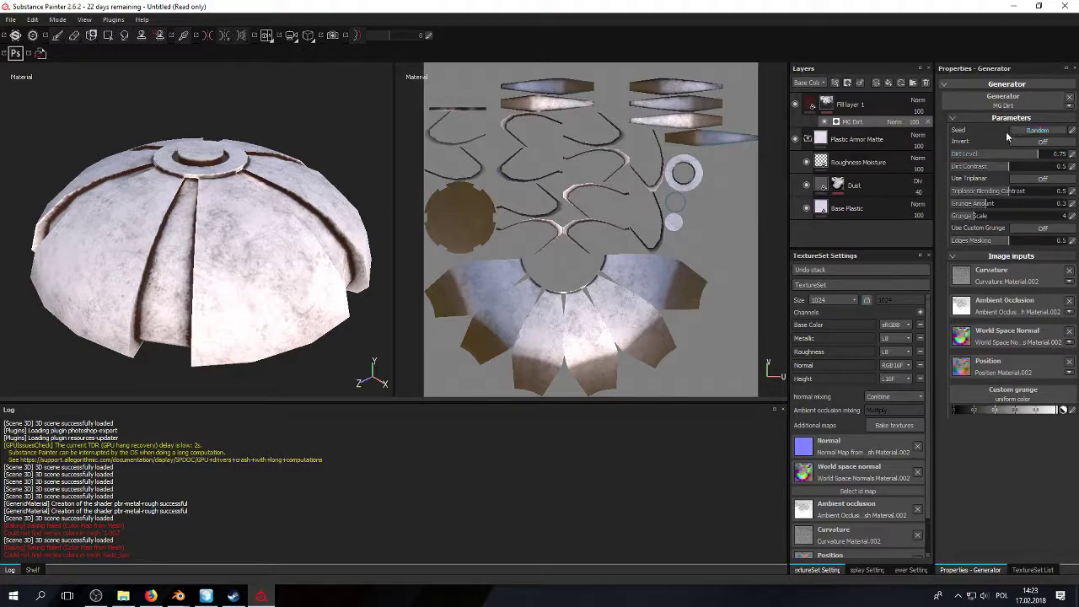
mouse_move(1029, 152)
left_mouse_down()
mouse_move(1011, 153)
mouse_move(1057, 156)
mouse_move(1035, 158)
mouse_move(1052, 169)
mouse_move(968, 178)
mouse_move(978, 173)
left_mouse_up()
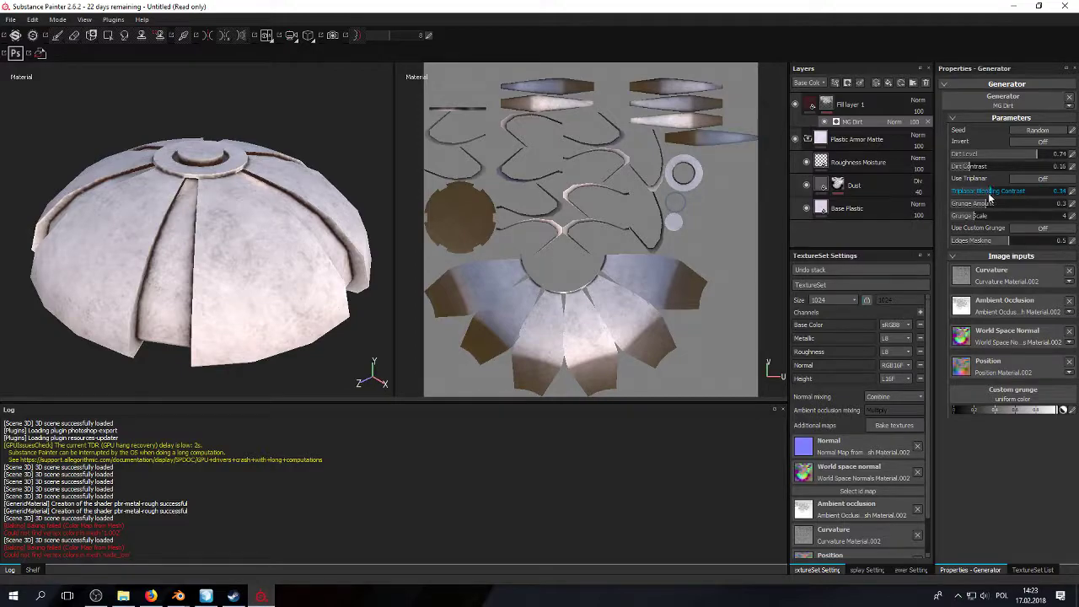
mouse_move(1000, 203)
left_mouse_down()
mouse_move(1043, 214)
mouse_move(996, 215)
mouse_move(1008, 216)
left_mouse_up()
left_click_drag(269, 219, 158, 219, "alt")
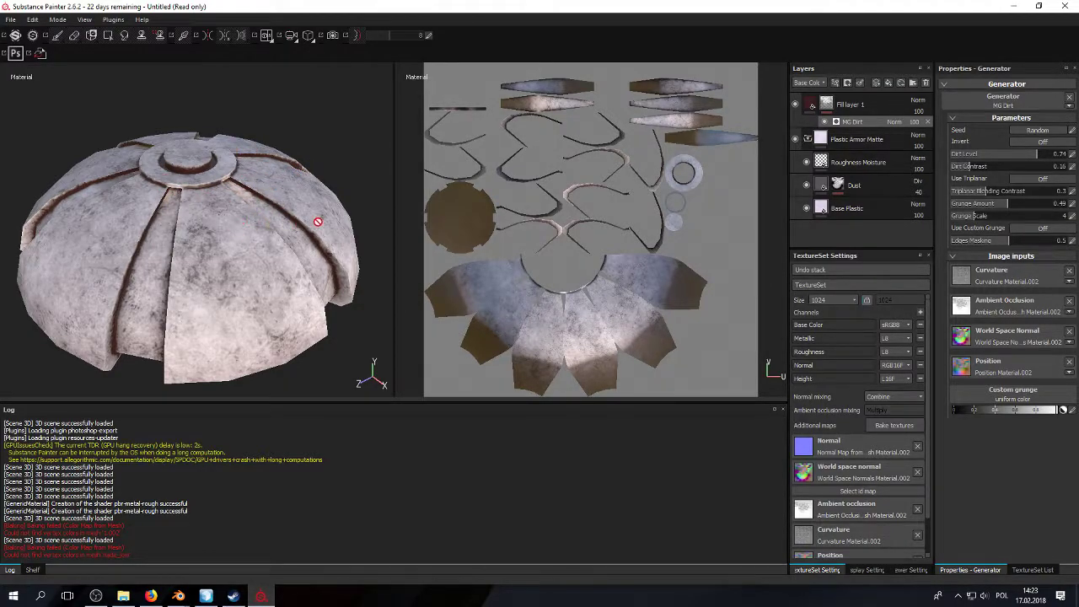
Step: Set the MG Dirt generator's grunge amount to 0.55 and grunge scale to 7
left_click_drag(982, 220, 1072, 218)
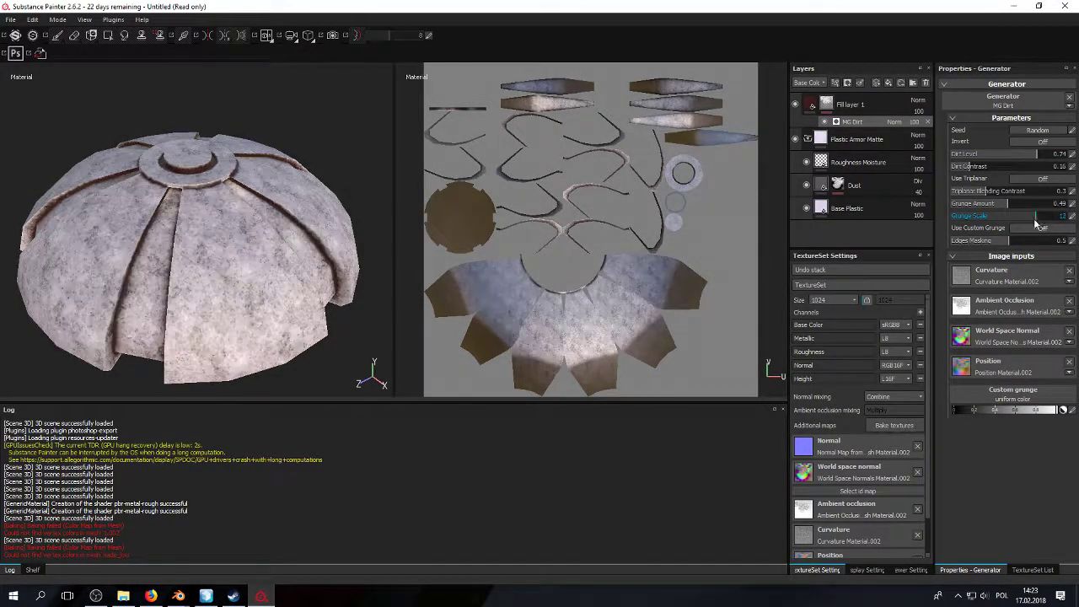
left_click_drag(932, 226, 1071, 211)
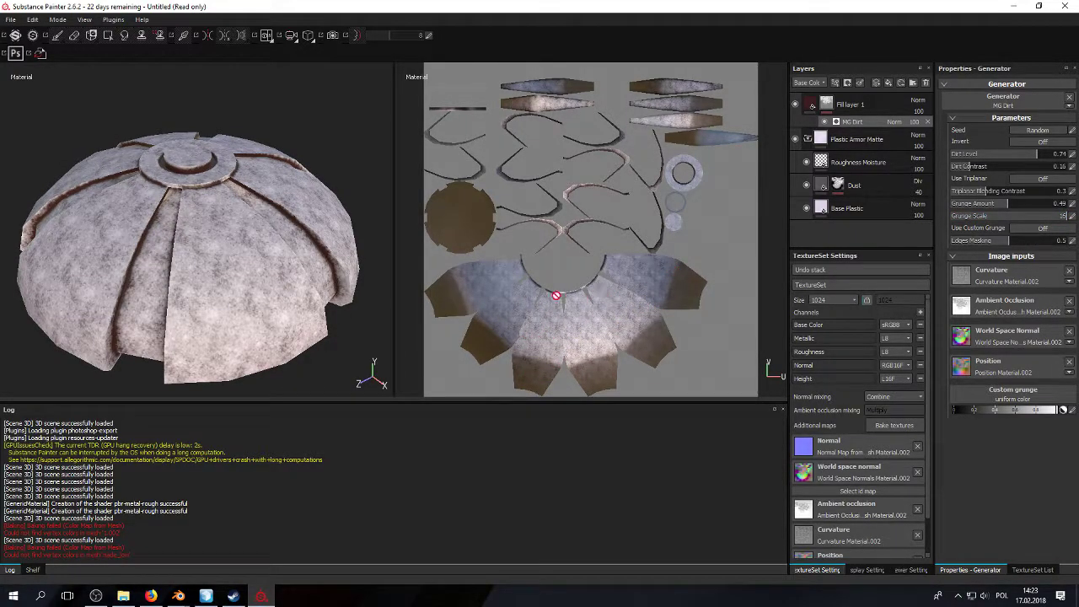
left_click_drag(1001, 206, 937, 221)
left_click_drag(188, 232, 217, 197, "alt")
right_click_drag(217, 197, 197, 263, "alt")
left_click_drag(197, 263, 221, 245, "alt")
right_click_drag(221, 244, 270, 37, "alt")
left_click_drag(257, 101, 206, 208, "alt")
type("7")
key("Return")
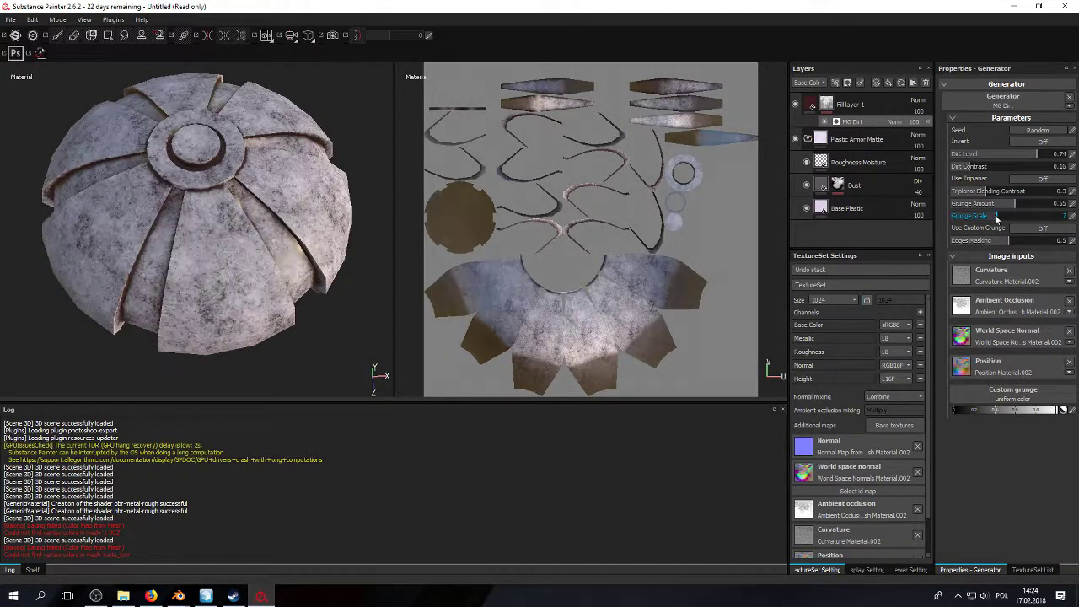
left_click_drag(207, 251, 220, 237, "alt")
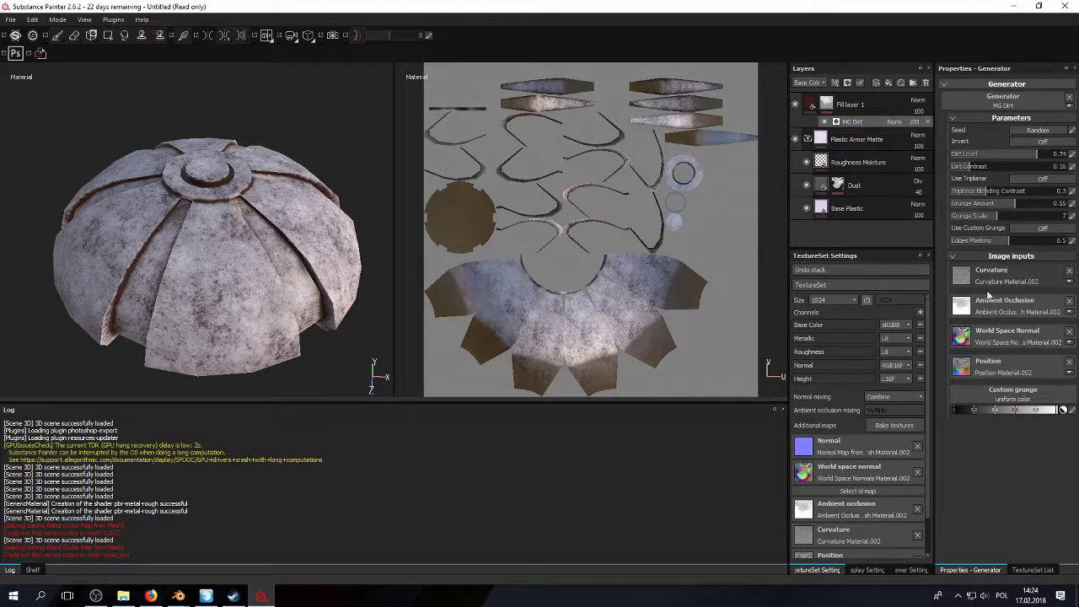
Step: Add a new fill layer above Fill layer 1 and give it a black mask
scroll(928, 420, "down", 1)
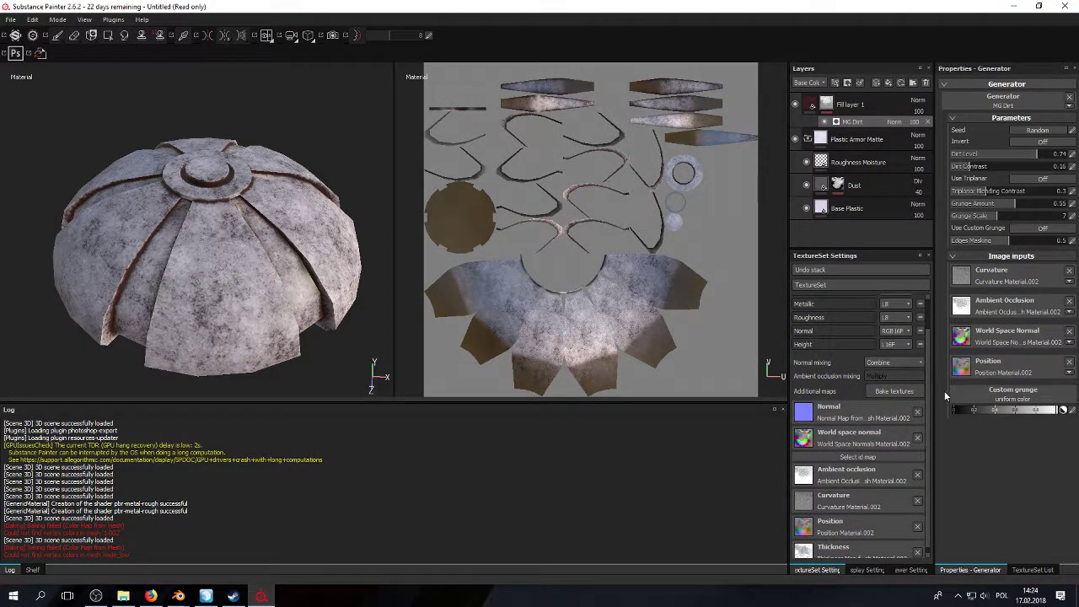
scroll(923, 384, "down", 1)
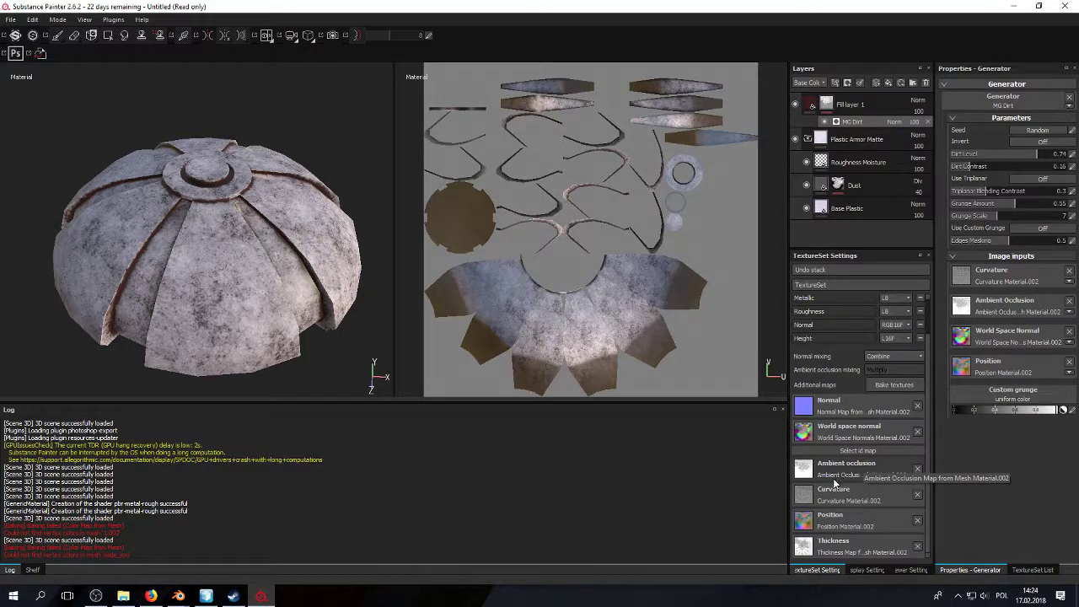
left_click_drag(198, 256, 187, 173, "alt")
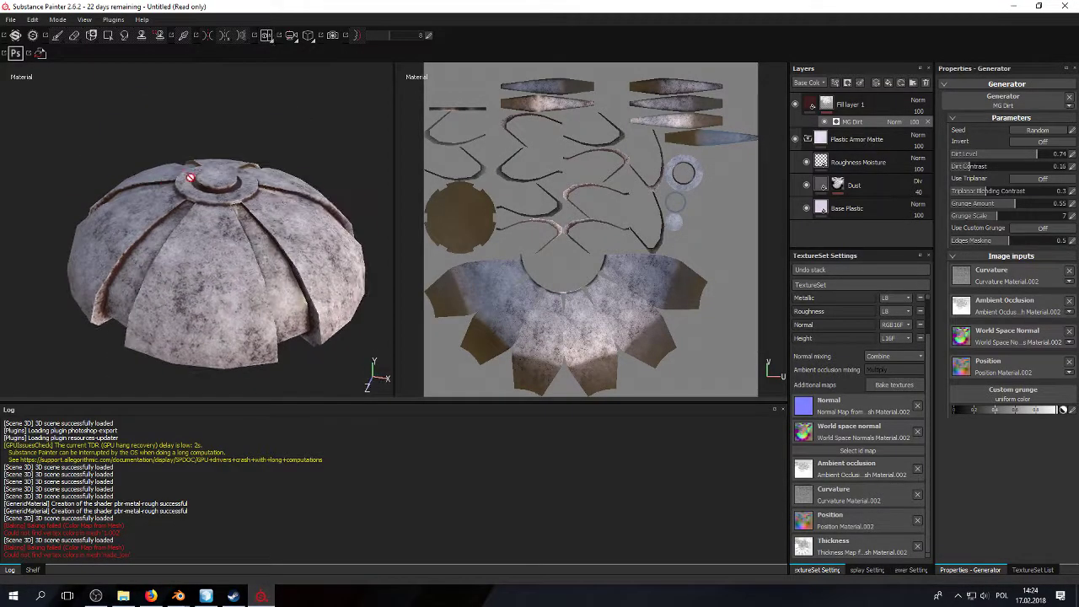
middle_click_drag(194, 173, 218, 198, "alt")
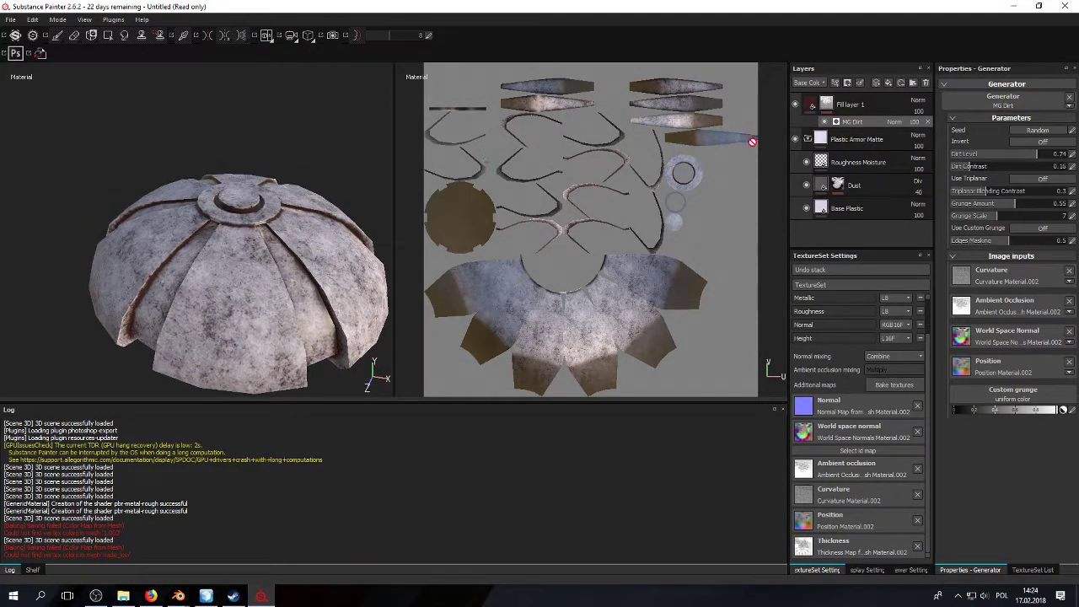
left_click(888, 84)
right_click(840, 104)
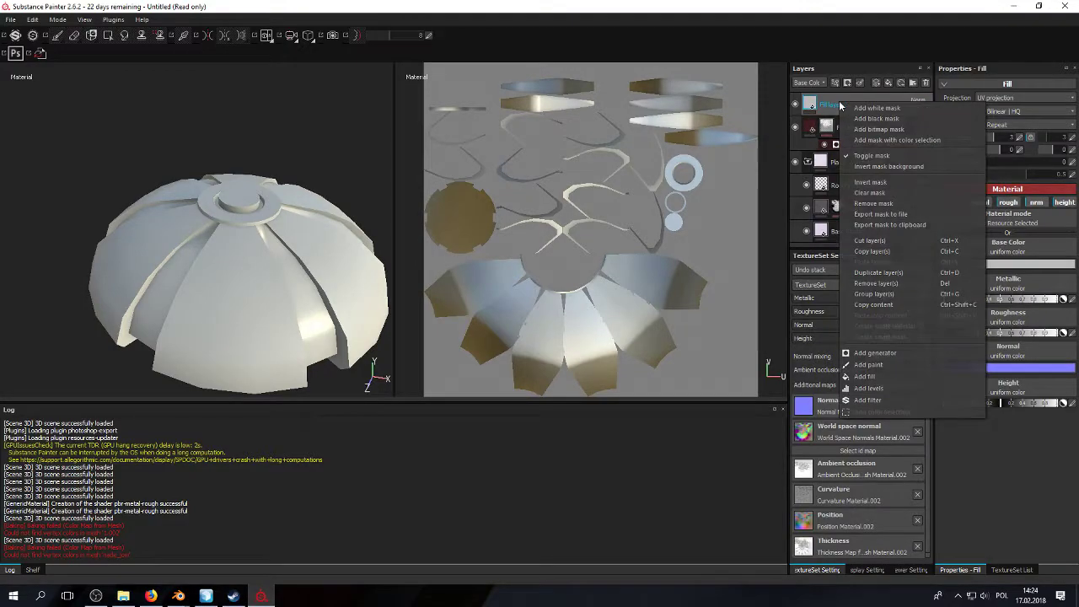
left_click(889, 121)
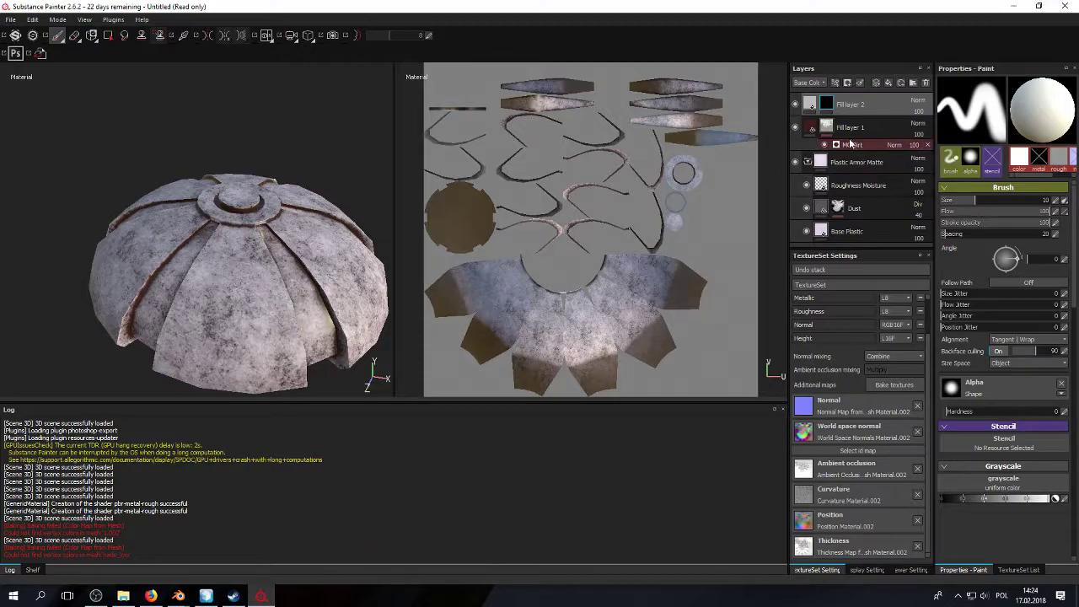
Step: Apply the MG Metal Edge Wear generator to Fill layer 2's black mask
right_click(827, 103)
left_click(871, 360)
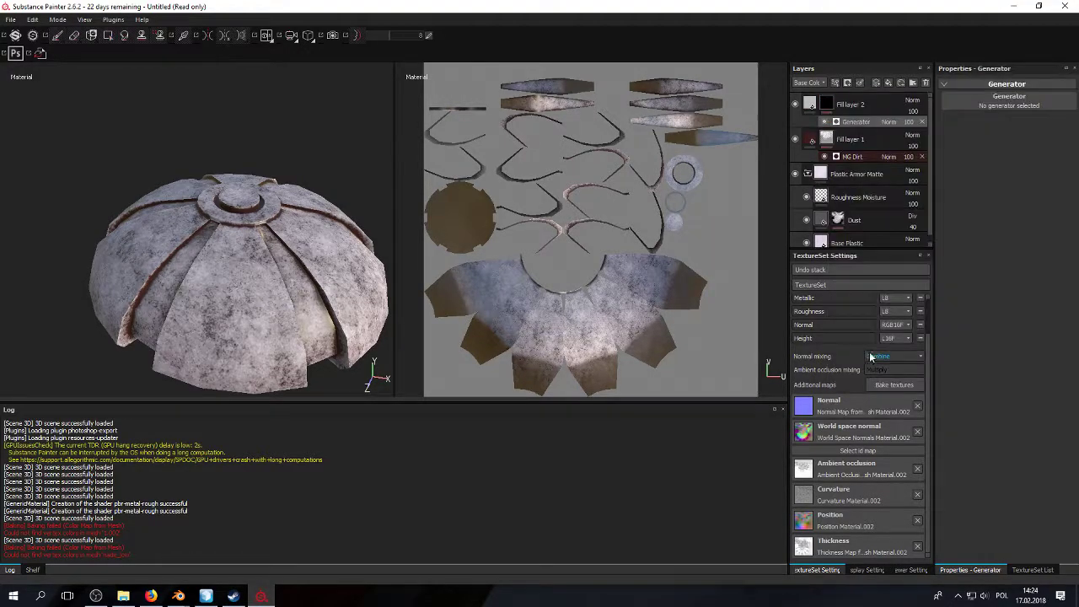
left_click(965, 118)
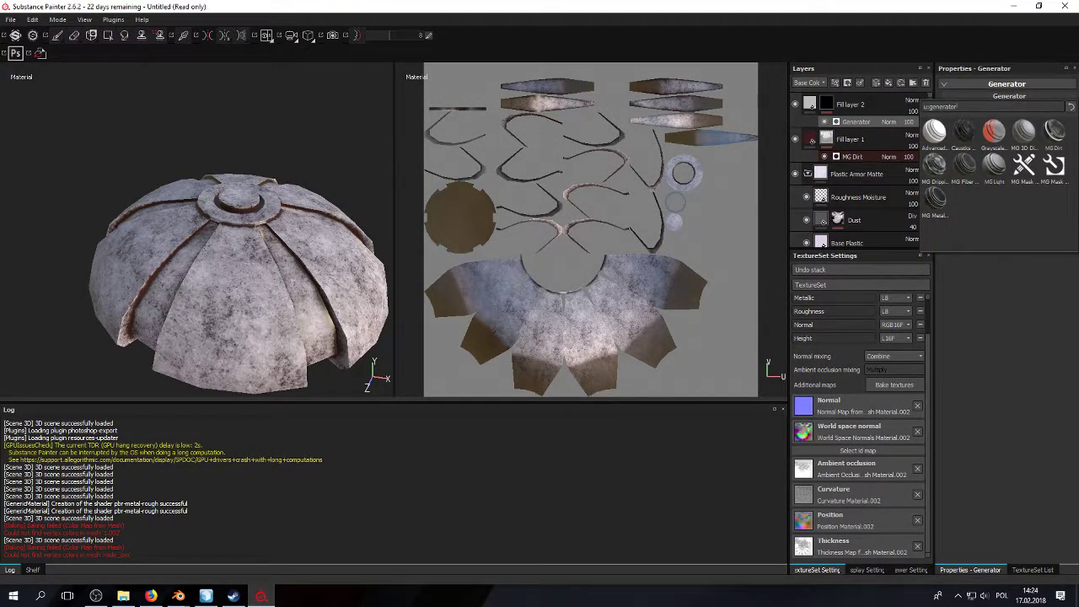
left_click(939, 202)
left_click_drag(245, 167, 248, 194, "alt")
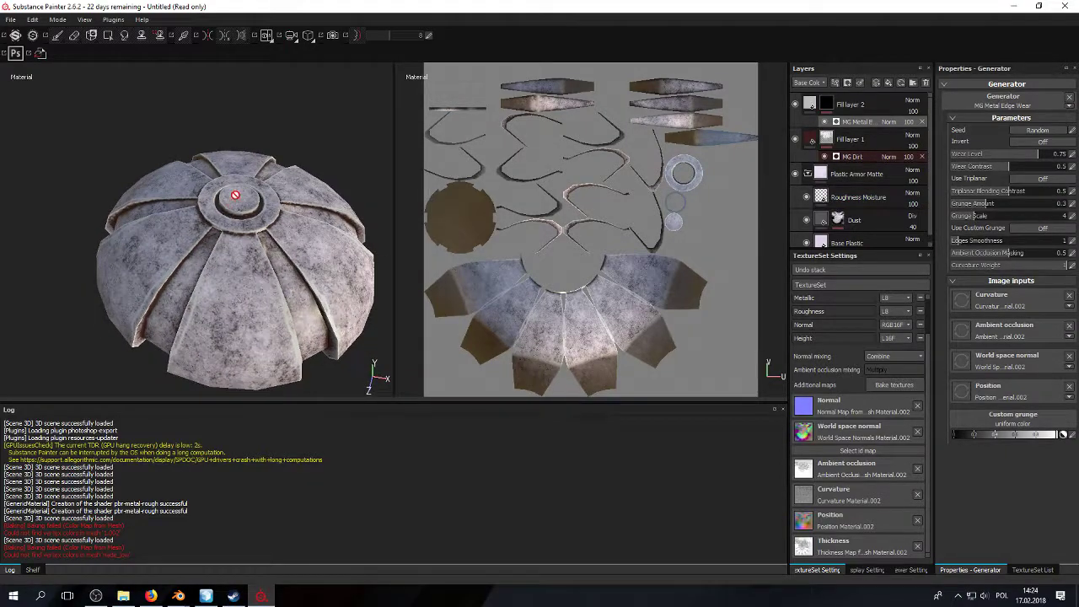
right_click_drag(234, 201, 230, 279, "alt")
left_click_drag(229, 279, 198, 197, "alt")
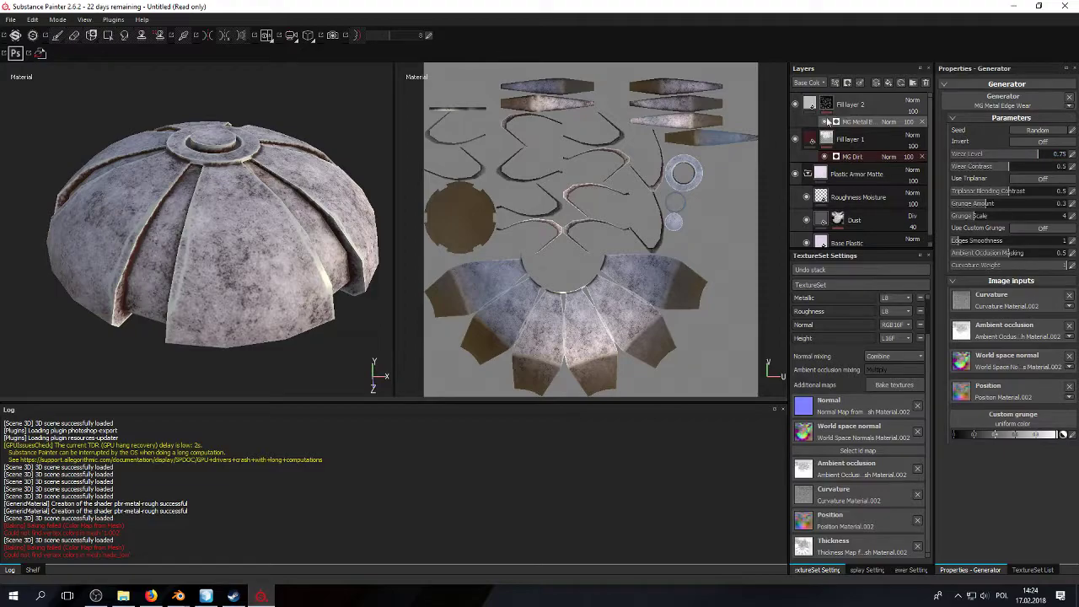
Step: Change the Base Plastic layer's base color to a rusty brown
left_click(923, 180)
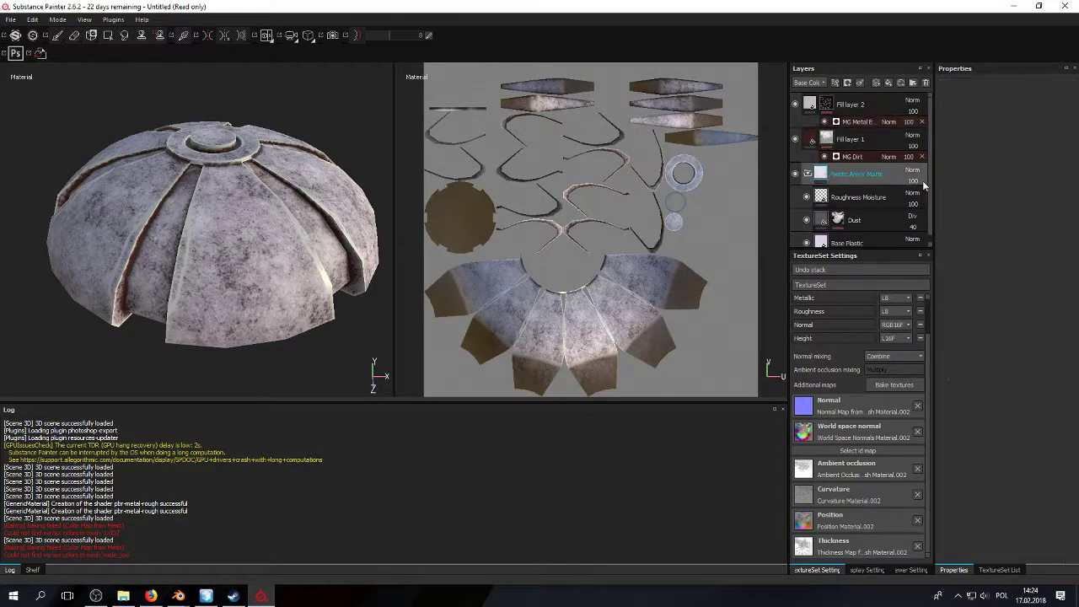
left_click(832, 243)
left_click(970, 265)
left_click_drag(919, 269, 913, 268)
left_click_drag(990, 296, 988, 321)
left_click_drag(936, 278, 939, 284)
left_click(1036, 203)
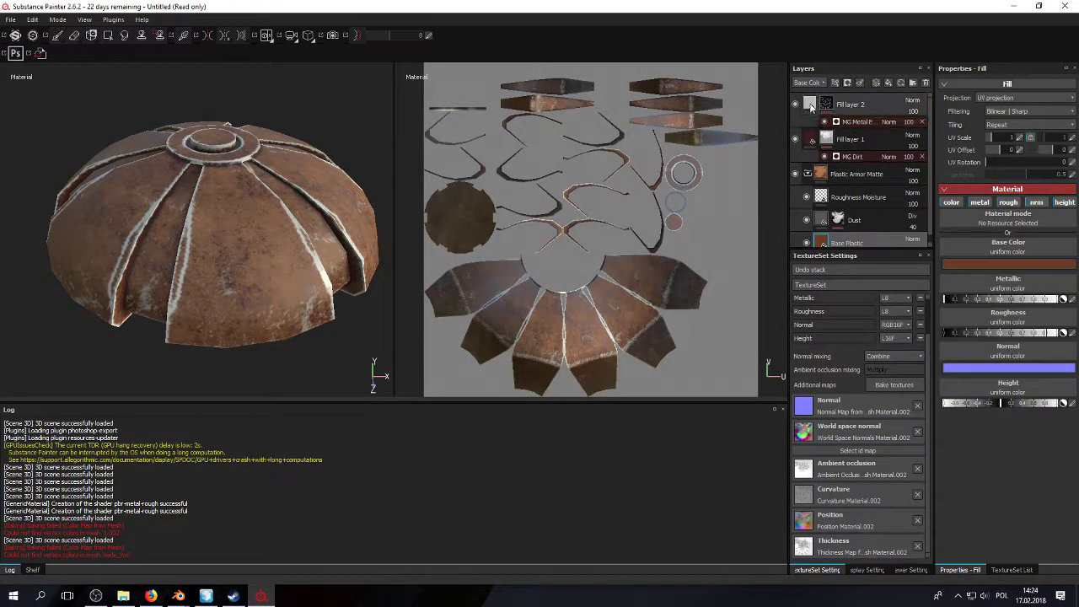
left_click_drag(144, 171, 234, 213, "alt")
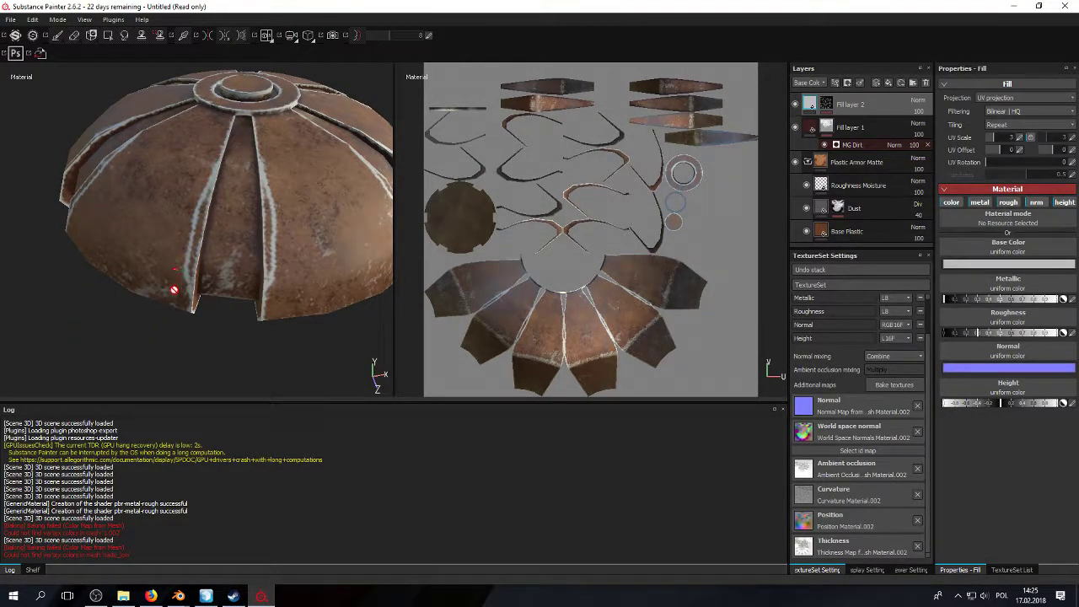
left_click_drag(204, 180, 385, 177, "alt")
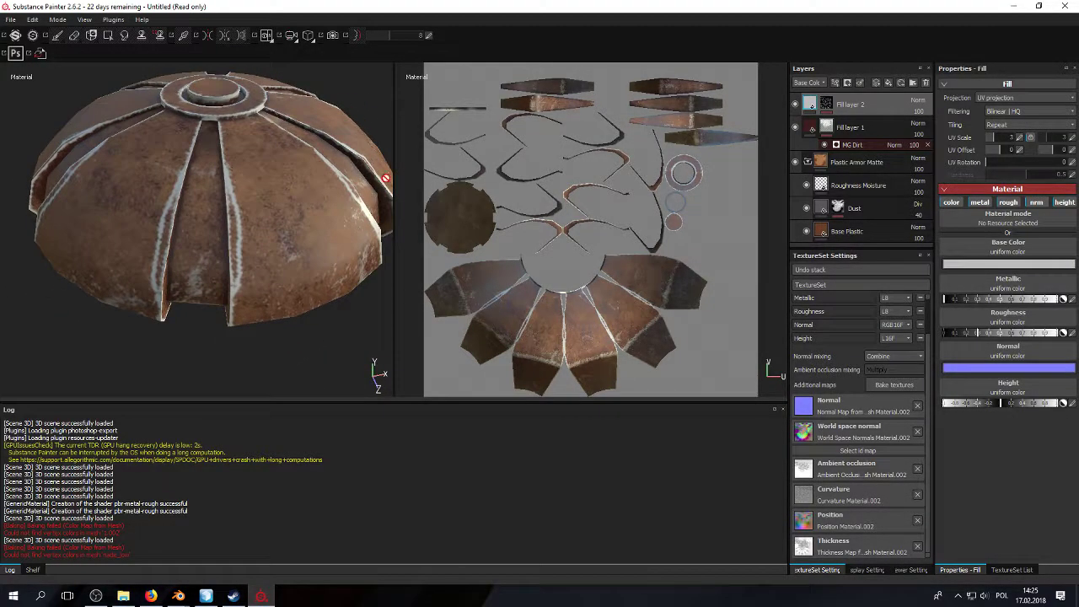
Step: Create a layer folder above the stack, move Fill layer 2 into it, and give the folder a white mask
left_click(912, 83)
left_click_drag(846, 126, 855, 107)
right_click(842, 106)
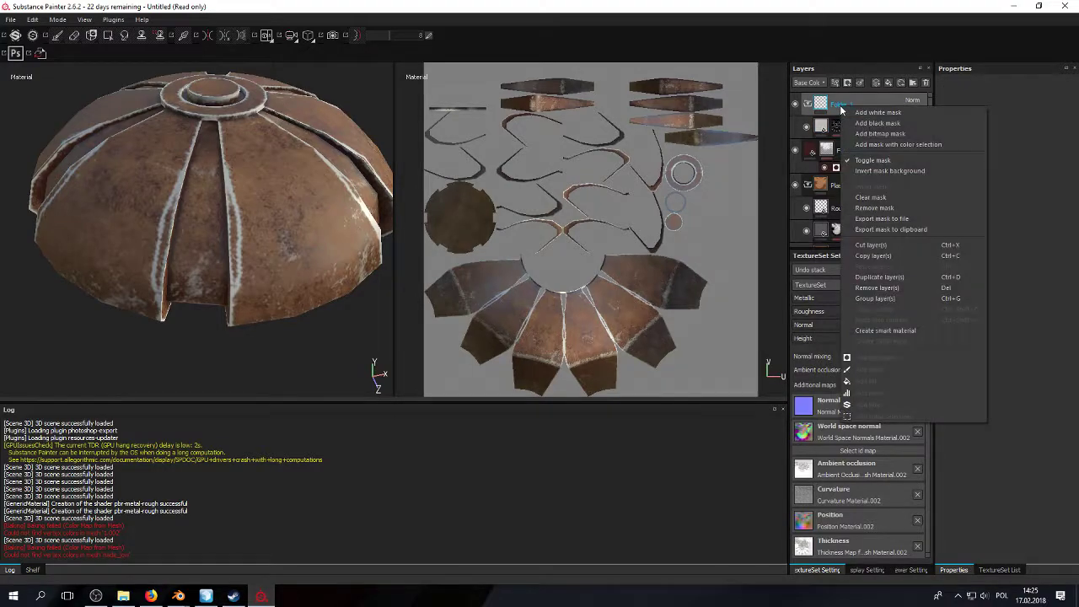
left_click(897, 123)
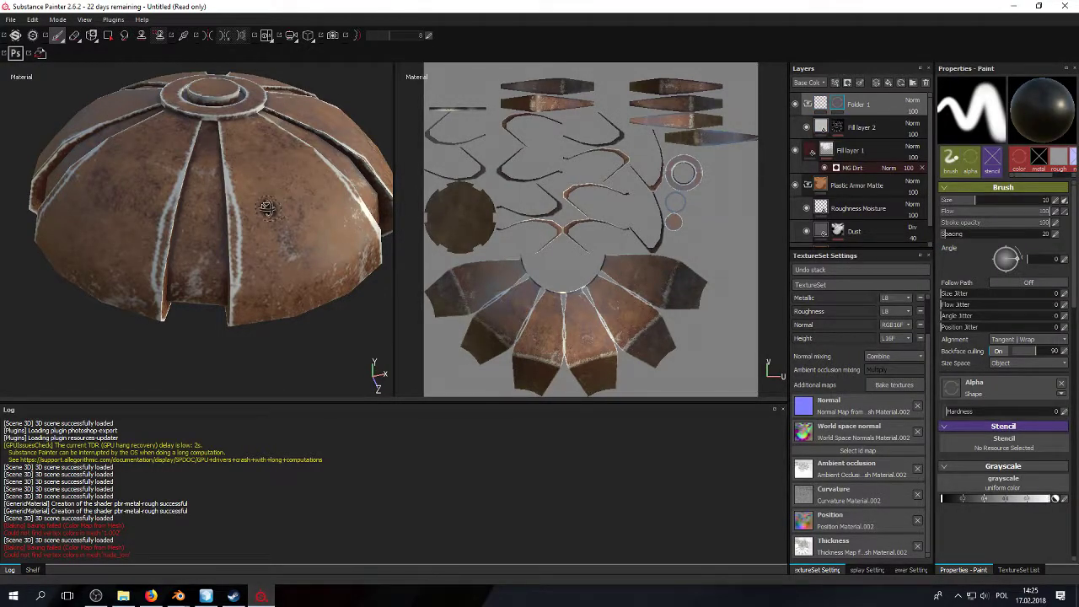
Step: Paint black on Folder 1's mask along the edges between the armor panels to tone down the edge wear
left_click_drag(268, 208, 249, 212, "alt")
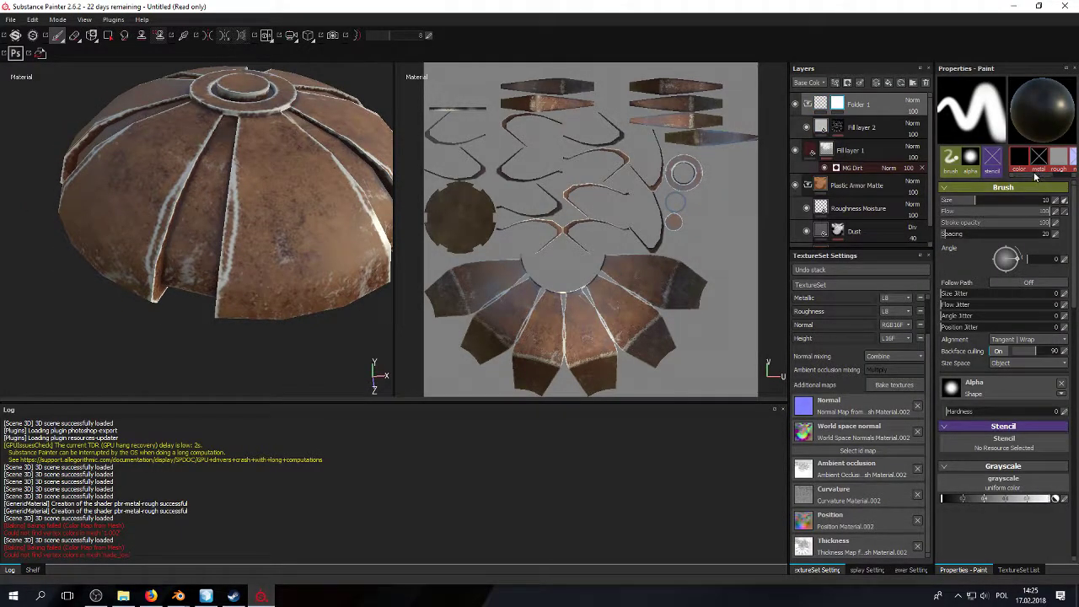
left_click(1028, 170)
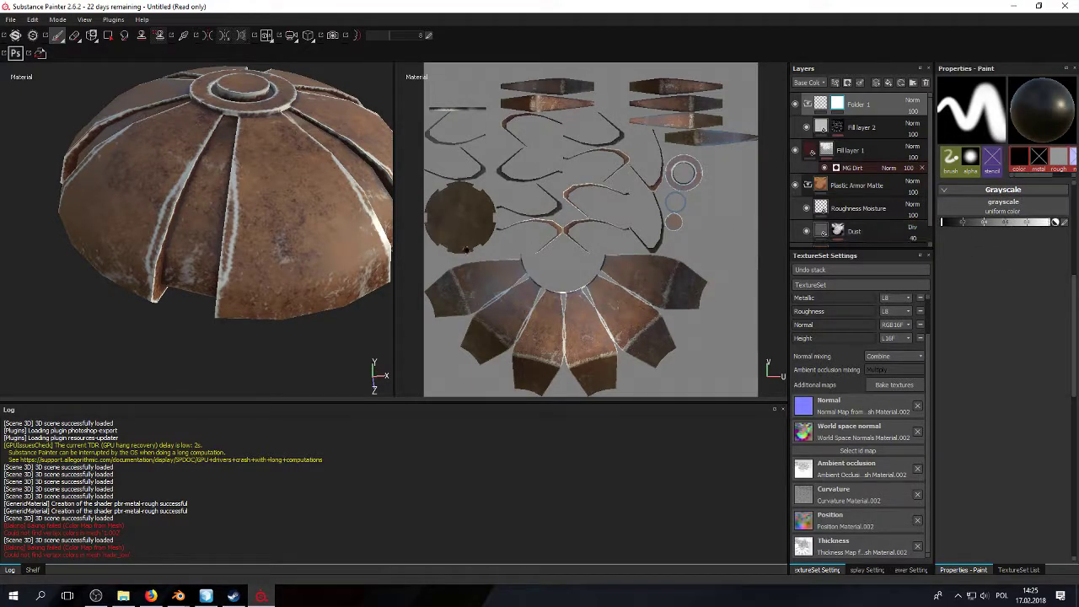
scroll(268, 253, "up", 3)
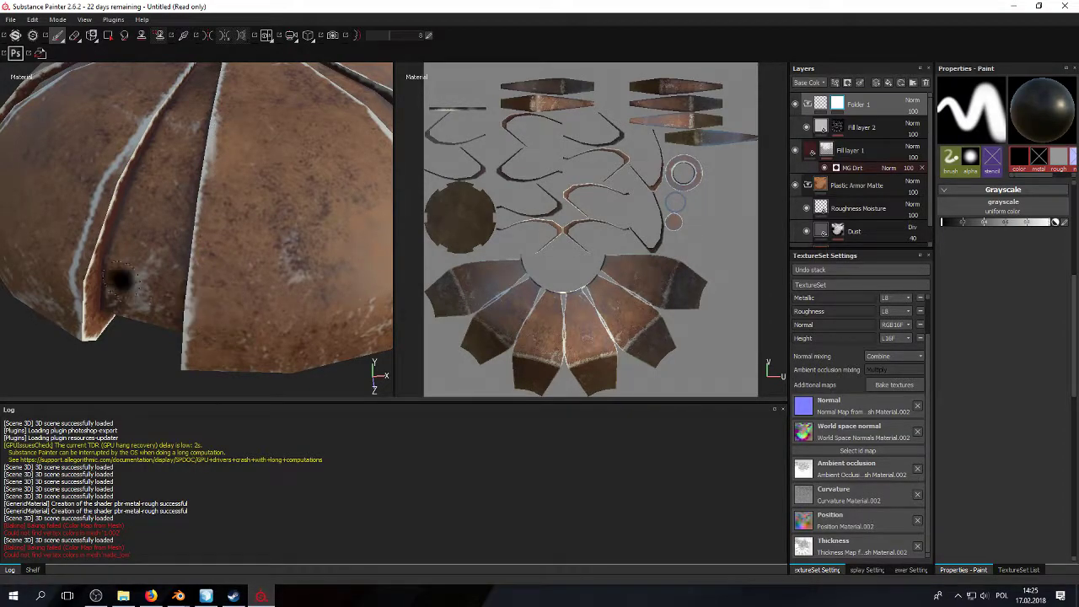
left_click_drag(108, 301, 92, 229, "alt")
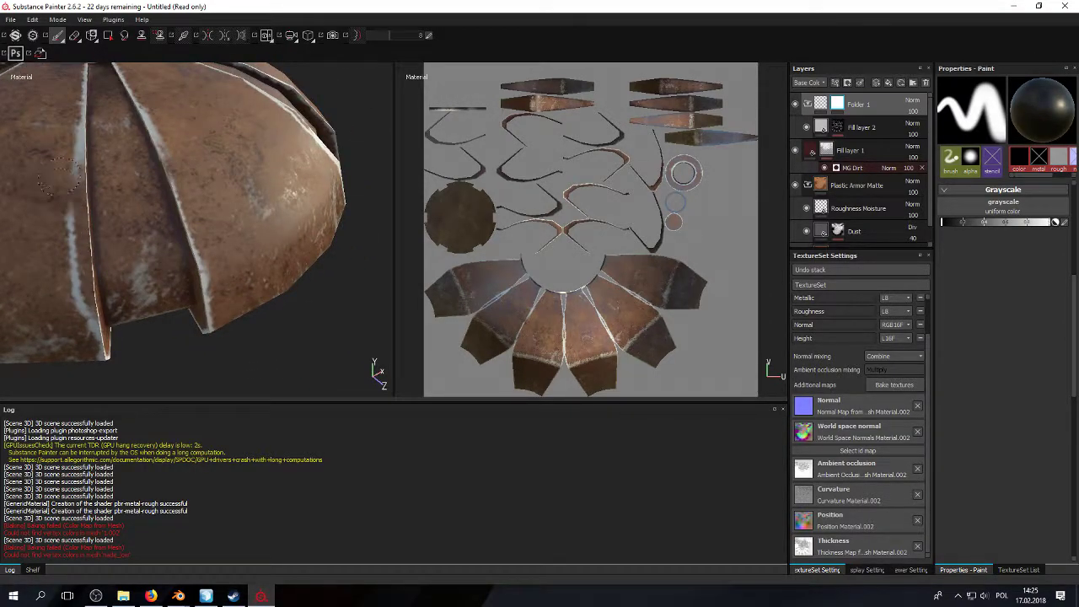
left_click_drag(78, 272, 63, 297, "alt")
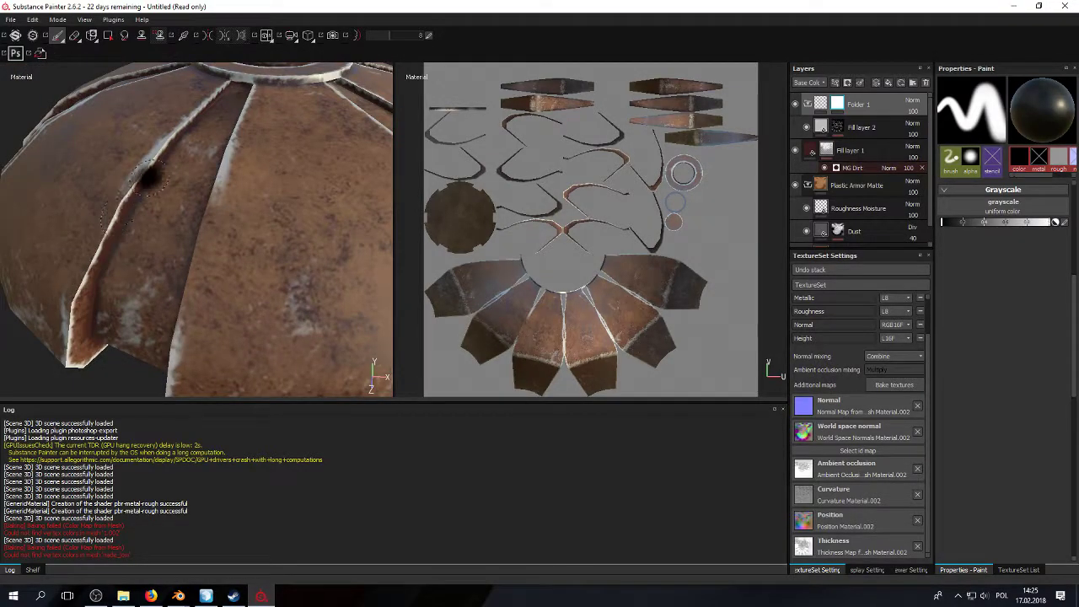
mouse_move(130, 277)
left_mouse_down("alt")
mouse_move(120, 245)
mouse_move(141, 197)
mouse_move(144, 236)
mouse_move(186, 263)
left_mouse_up("alt")
mouse_move(124, 253)
left_mouse_down("alt")
mouse_move(189, 180)
mouse_move(189, 238)
mouse_move(176, 221)
left_mouse_up("alt")
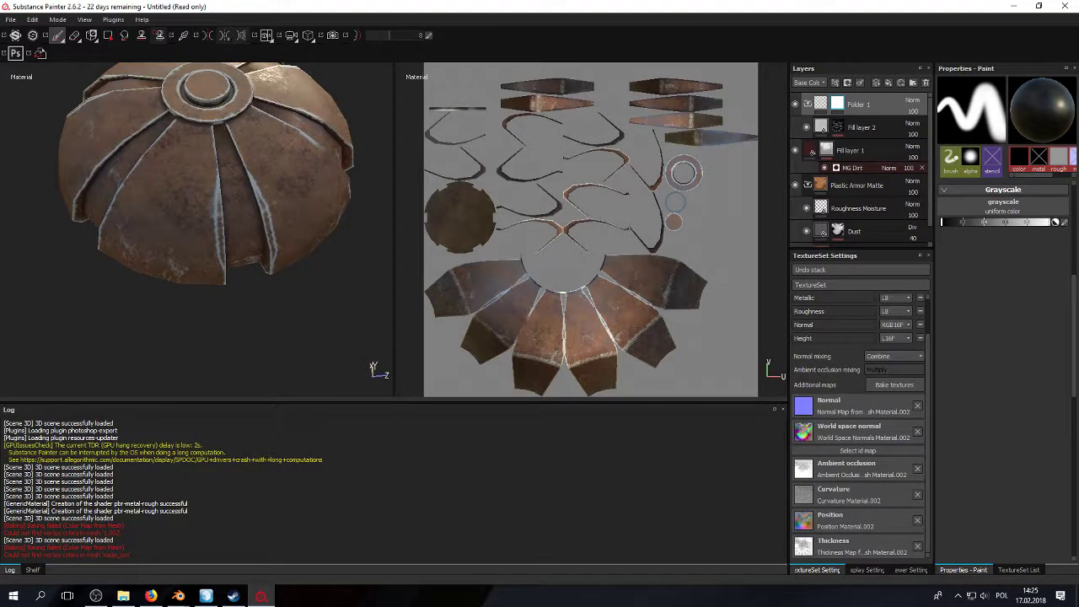
left_click_drag(256, 273, 220, 230, "alt")
right_click_drag(218, 192, 243, 283, "alt")
left_click_drag(244, 283, 152, 278, "alt")
left_click_drag(243, 198, 234, 241, "alt")
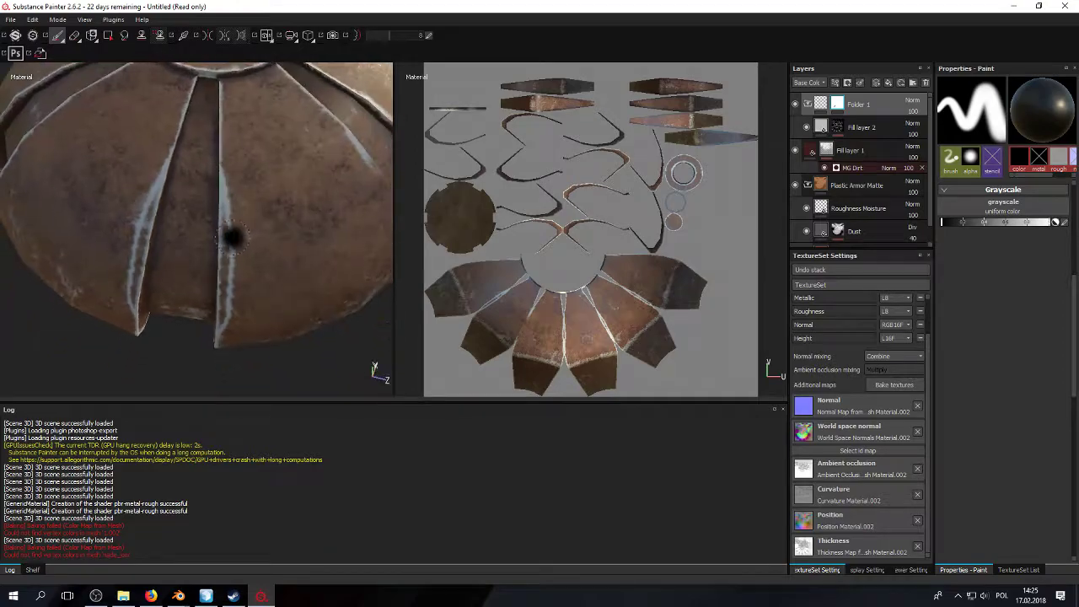
middle_click_drag(234, 241, 242, 302, "alt")
left_click_drag(242, 301, 249, 329, "alt")
scroll(537, 346, "up", 8)
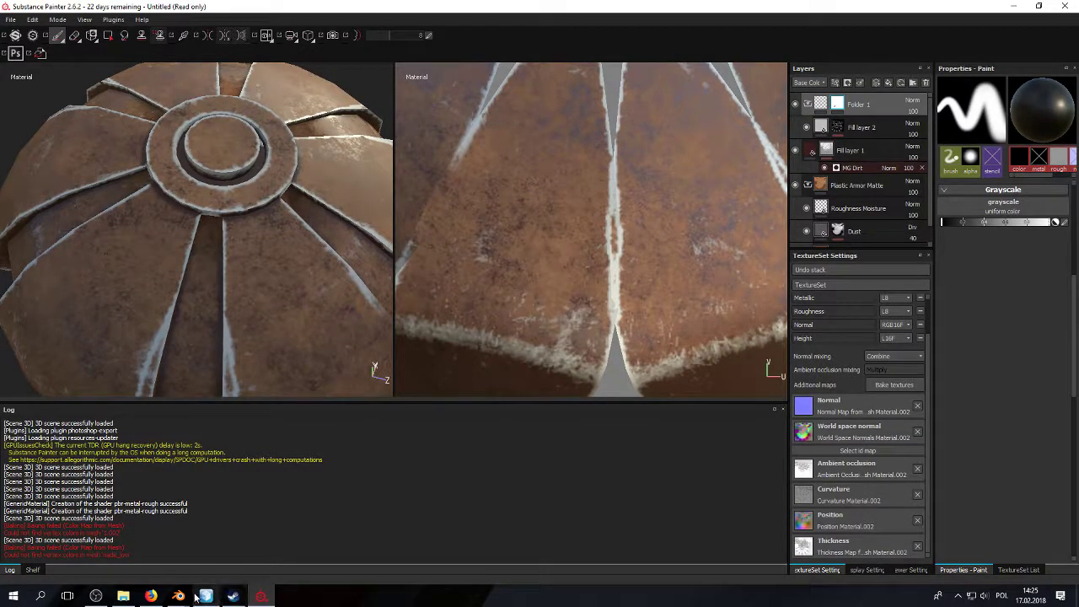
Step: Switch to the low-poly grenade file in Blender, enter Edit Mode on node_low, and widen the UV editor over the petal islands
mouse_move(179, 595)
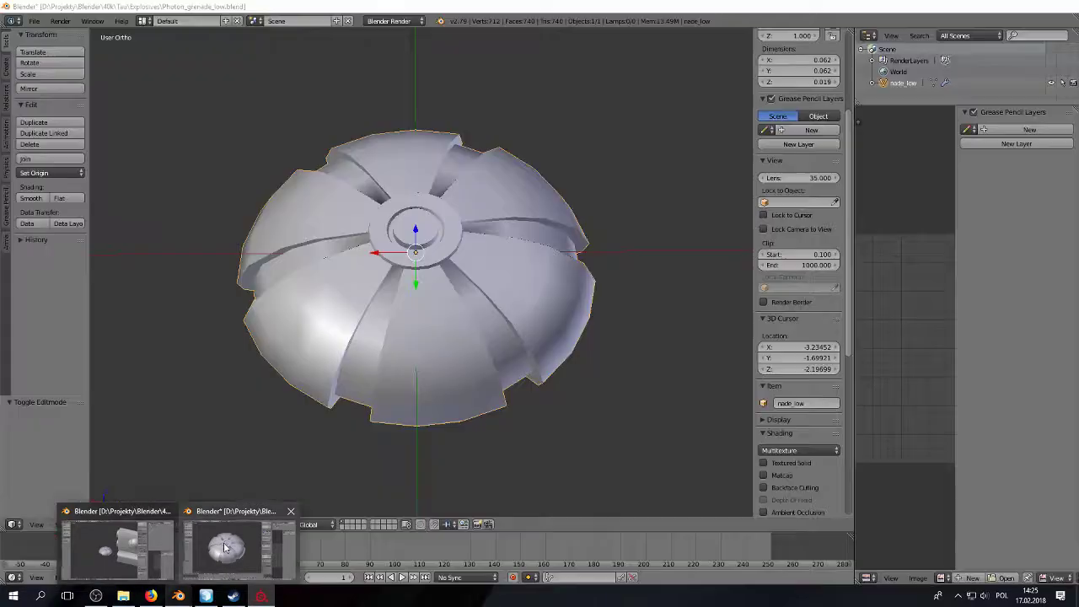
left_click(225, 548)
key("Tab")
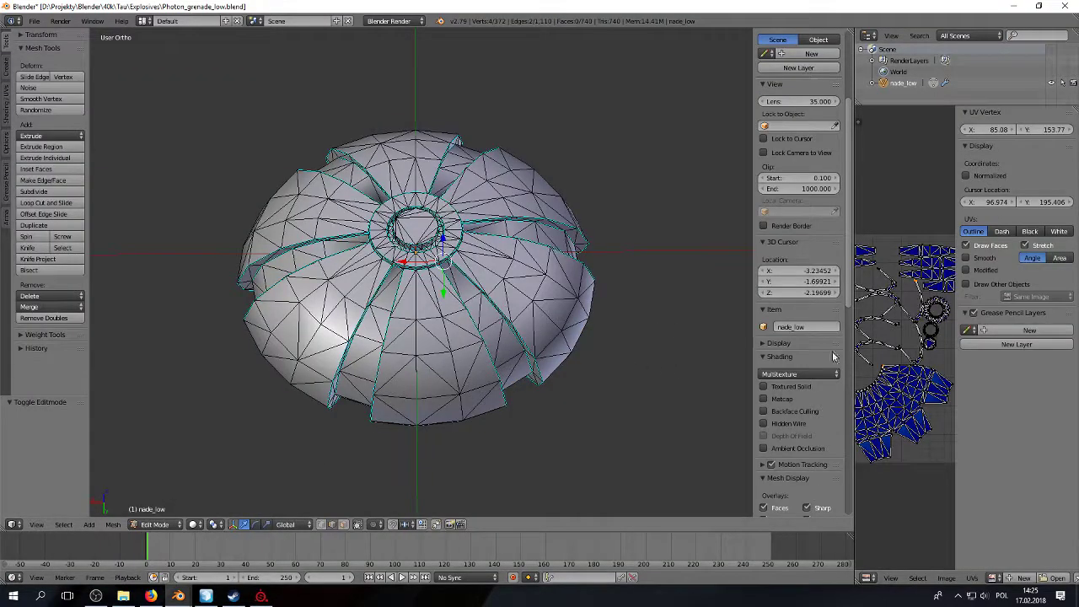
scroll(930, 392, "up", 6)
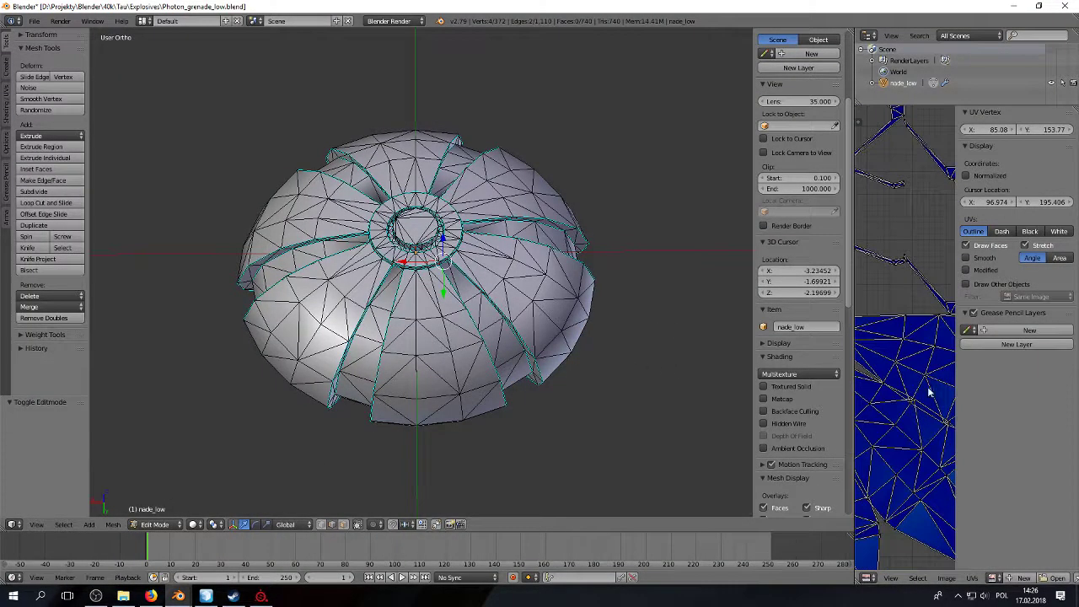
scroll(929, 392, "up", 4)
left_click_drag(854, 413, 167, 403)
middle_click_drag(631, 472, 585, 292)
scroll(588, 317, "up", 1)
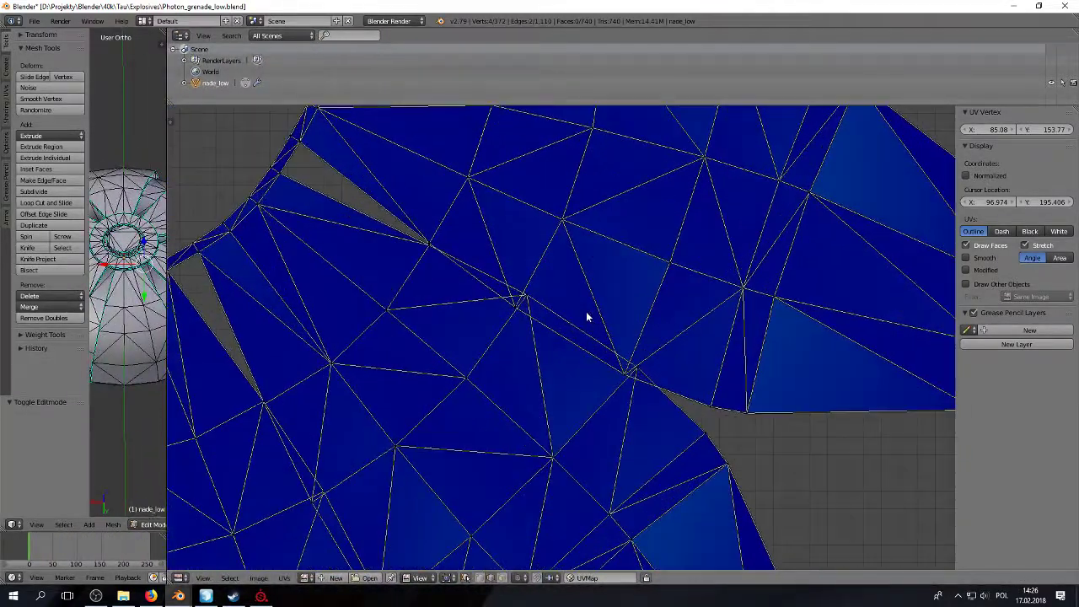
Step: Select the short edges across the inner ring strip between the petal islands and mark them as seams
scroll(587, 316, "up", 1)
right_click(499, 299)
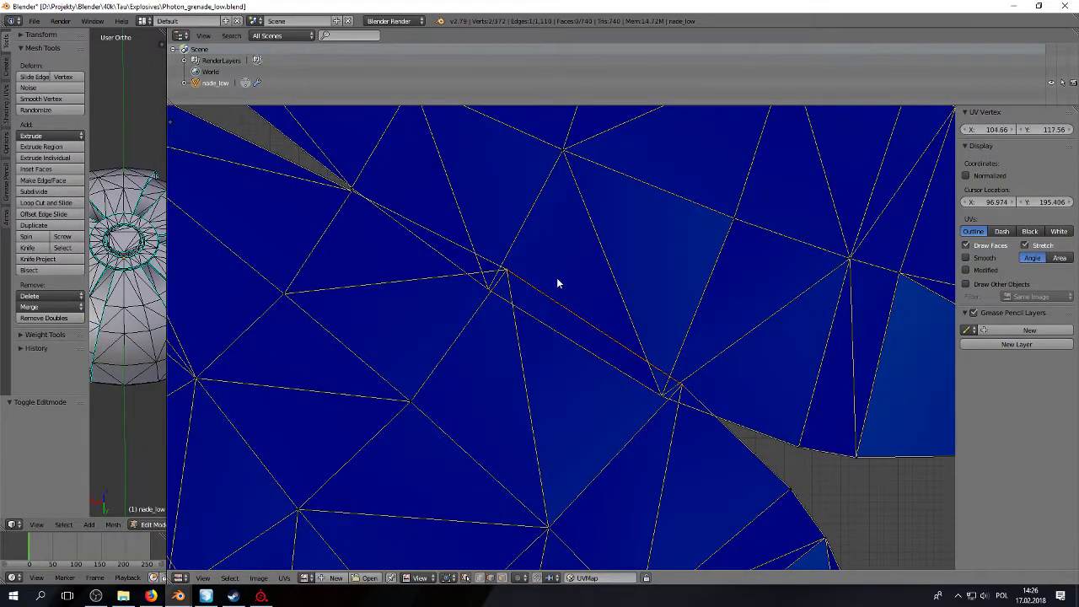
scroll(543, 318, "down", 5)
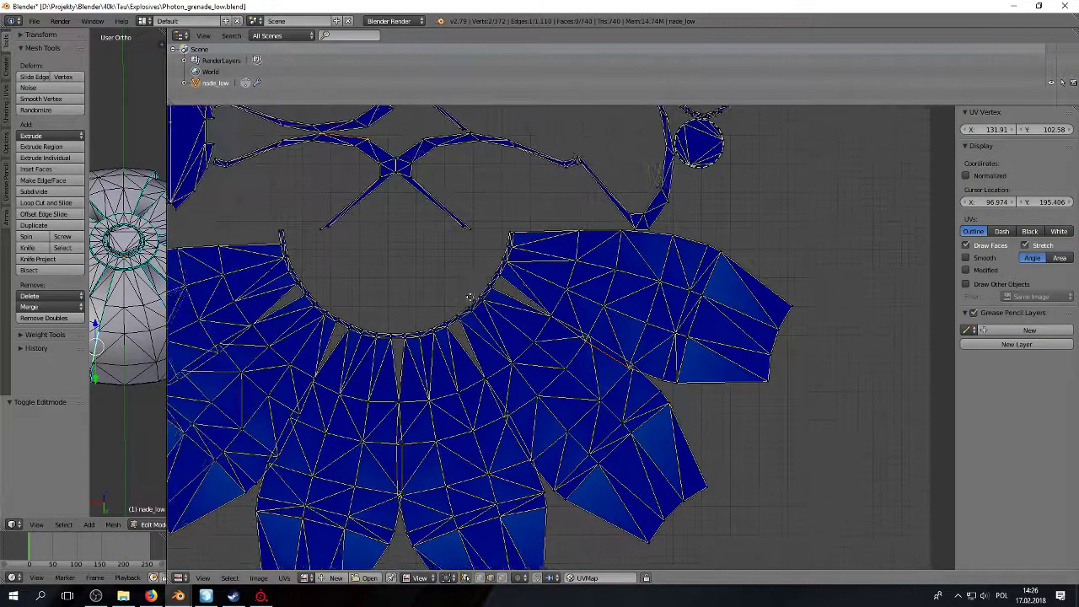
scroll(472, 303, "up", 5)
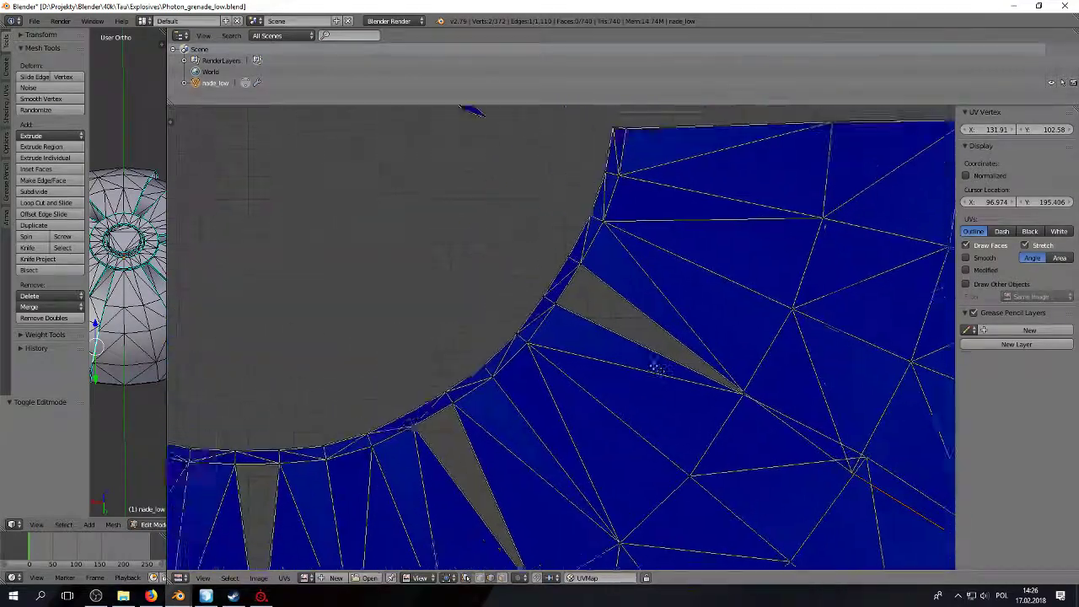
right_click(594, 286)
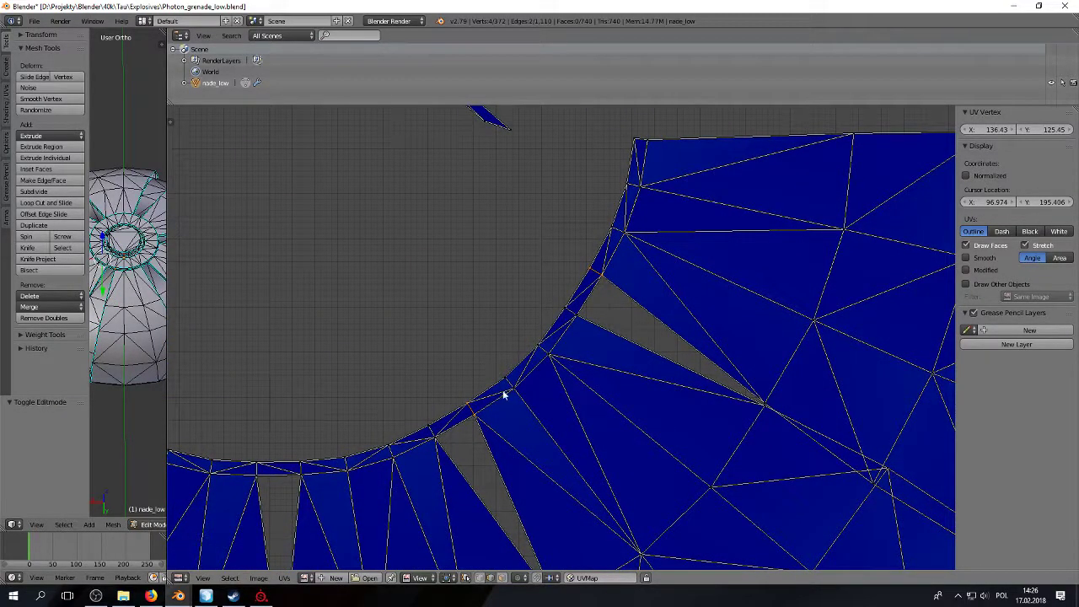
right_click(304, 470, "shift")
middle_click_drag(239, 419, 595, 394)
right_click(350, 324)
scroll(447, 312, "up", 2)
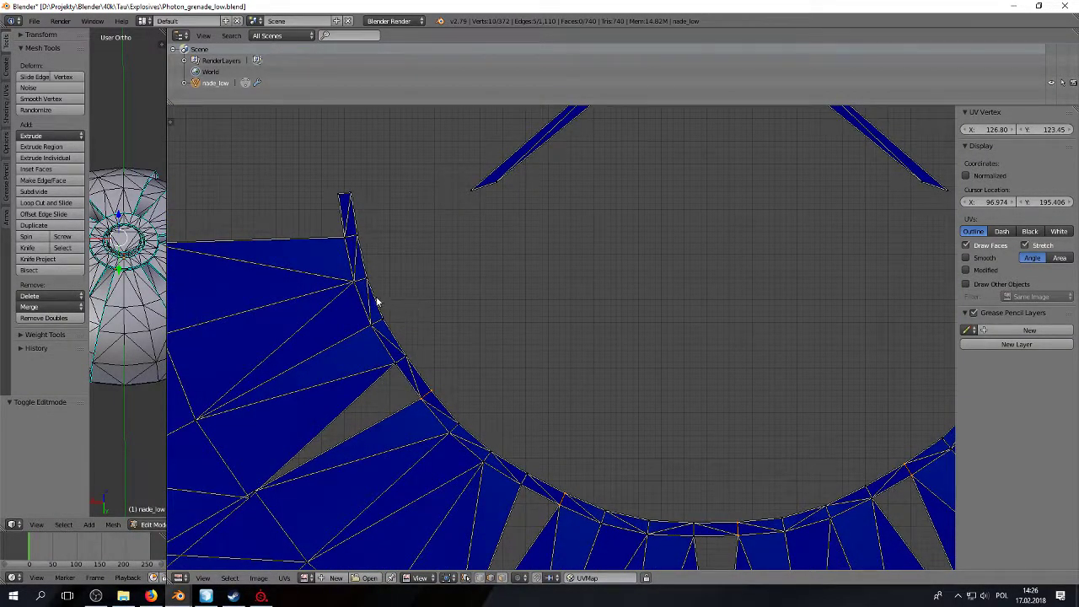
scroll(526, 338, "down", 3)
key("Escape")
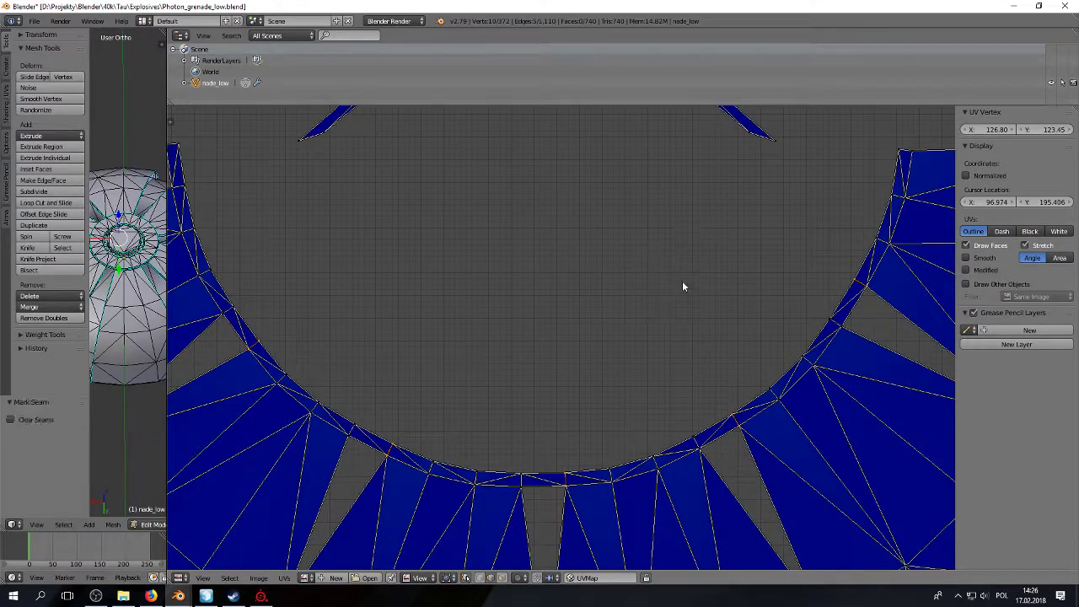
Step: Select the whole node_low mesh and unwrap it again so the petals become separate UV islands
key("a")
key("u")
left_click(149, 264)
scroll(438, 258, "down", 1)
scroll(452, 272, "down", 8)
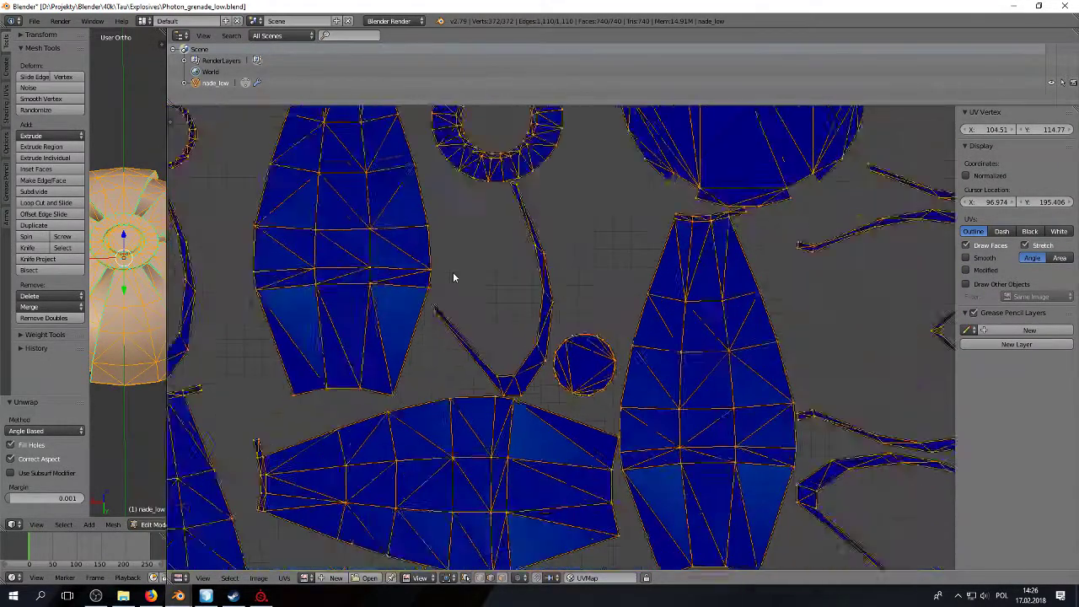
middle_click_drag(534, 318, 560, 348)
right_click(579, 247)
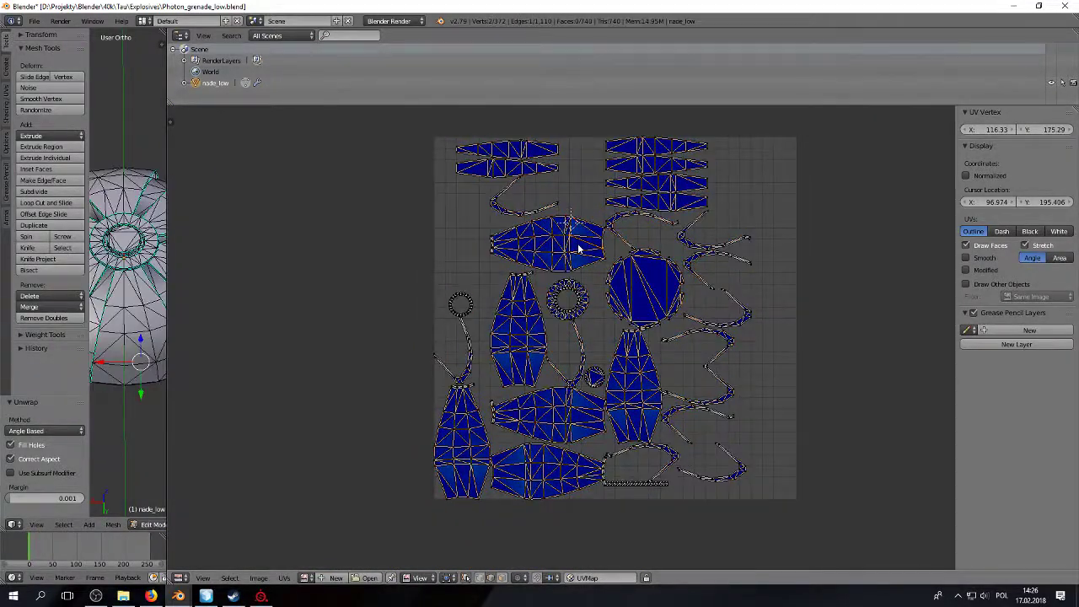
Step: Enlarge the 3D viewport again, save Photon_grenade_low.blend, and open the file commands
left_click_drag(167, 230, 608, 229)
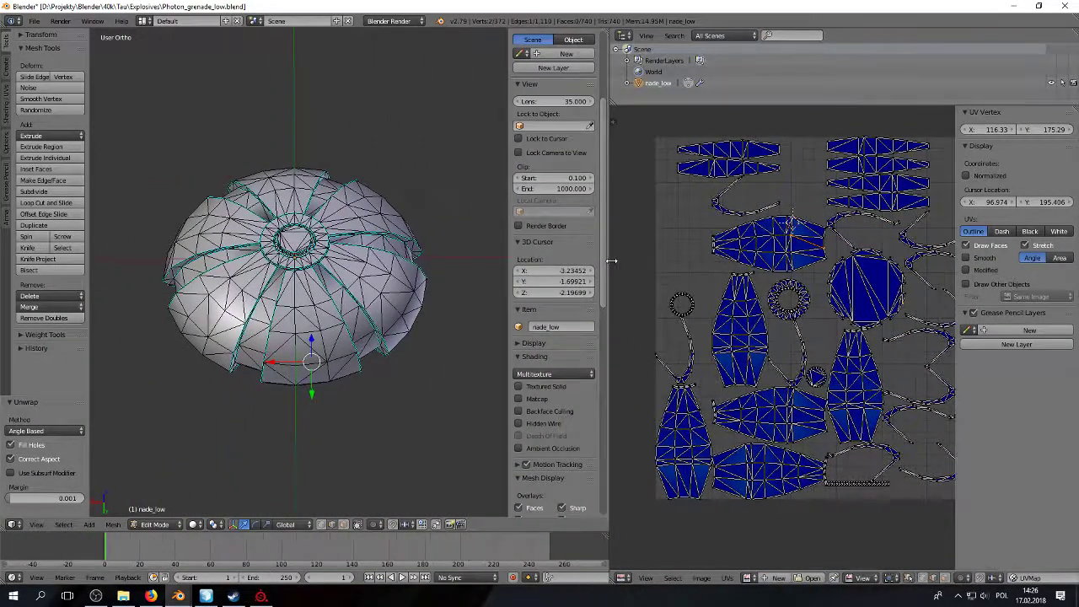
left_click(33, 21)
left_click(35, 21)
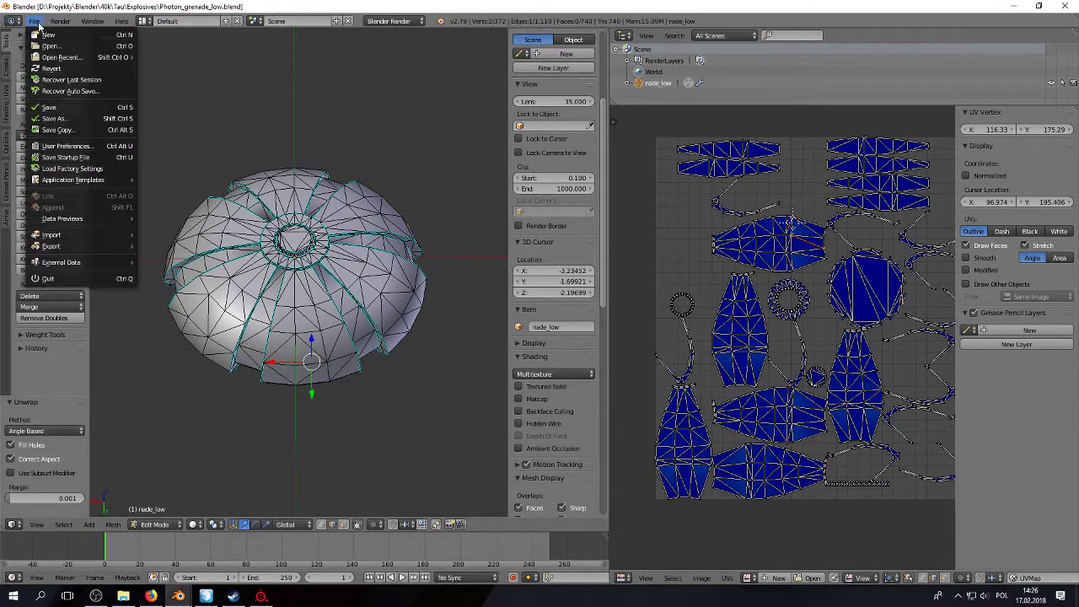
Step: Export the low-poly grenade model in FBX format as Photon_grenade_low in the Explosives folder
mouse_move(75, 247)
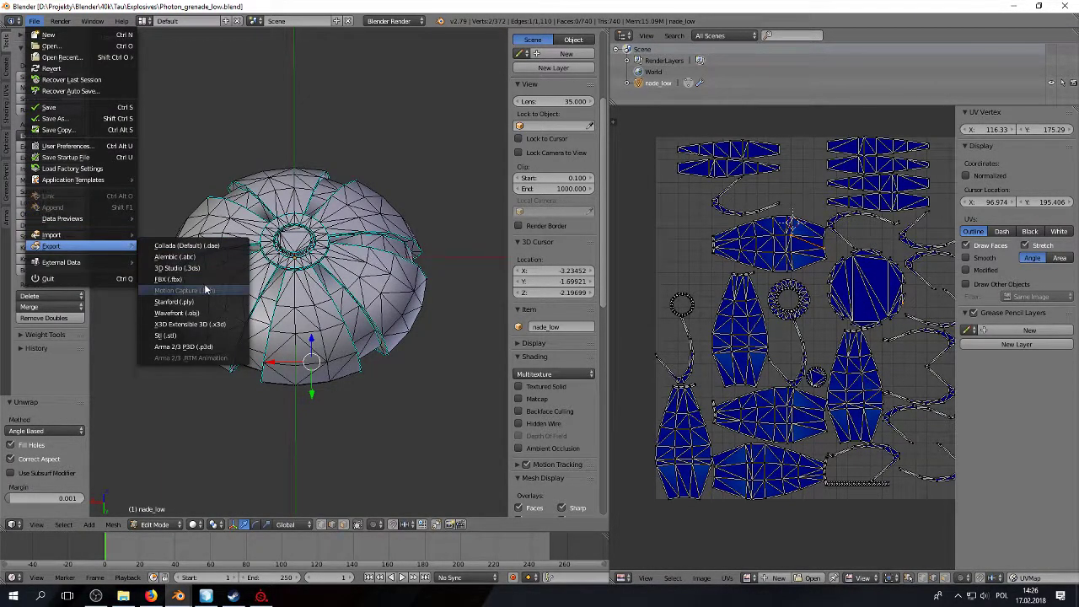
left_click(207, 279)
left_click(208, 89)
left_click(1045, 49)
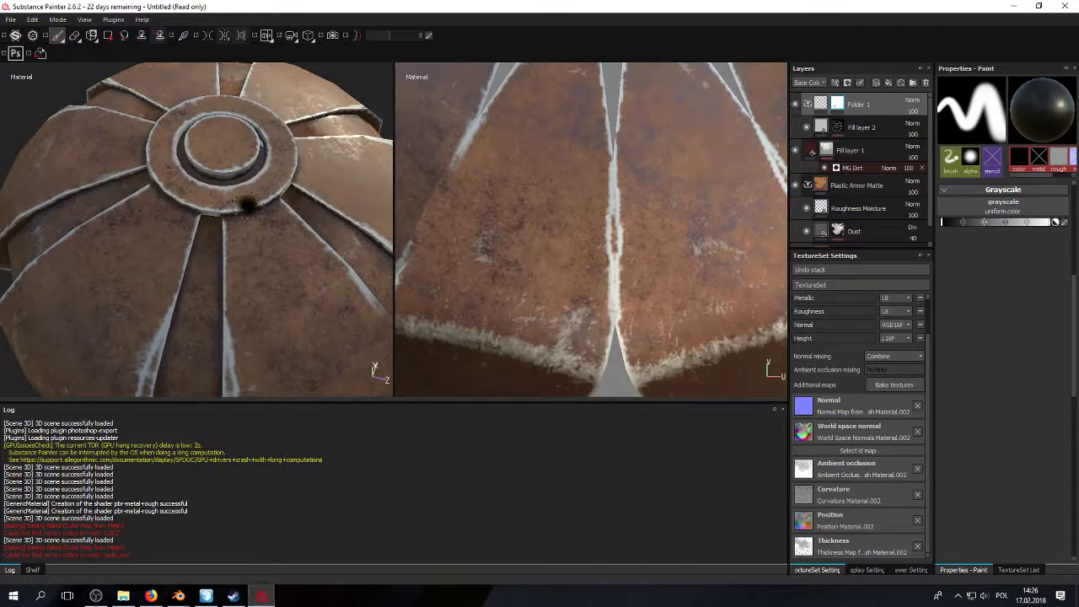
Step: In Substance Painter, start a new project from the Photon_grenade_low mesh, discarding the changes to the open project
left_click(10, 19)
left_click(21, 33)
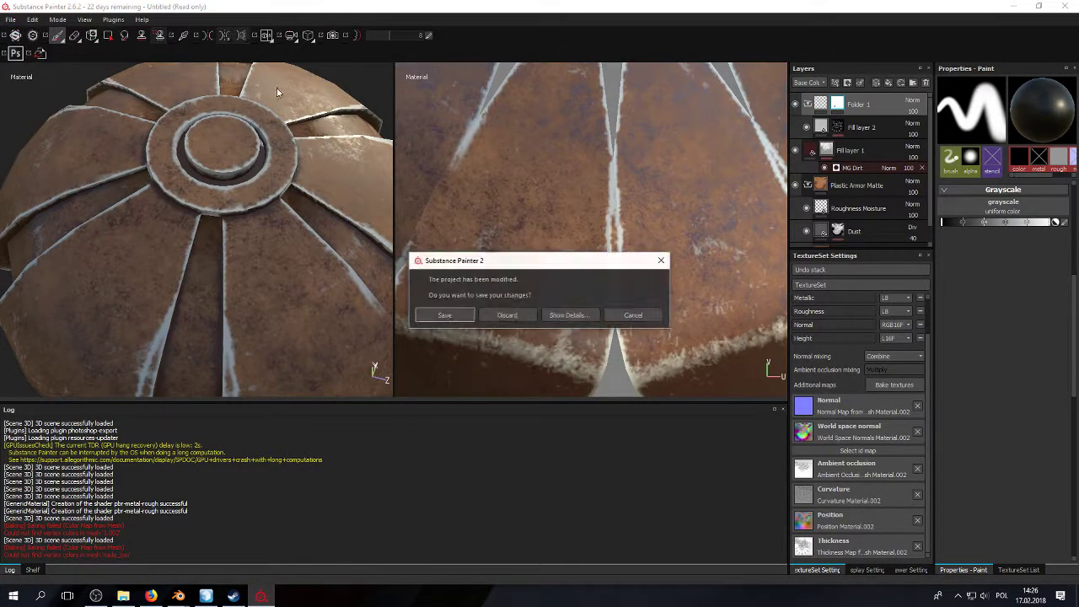
left_click(516, 317)
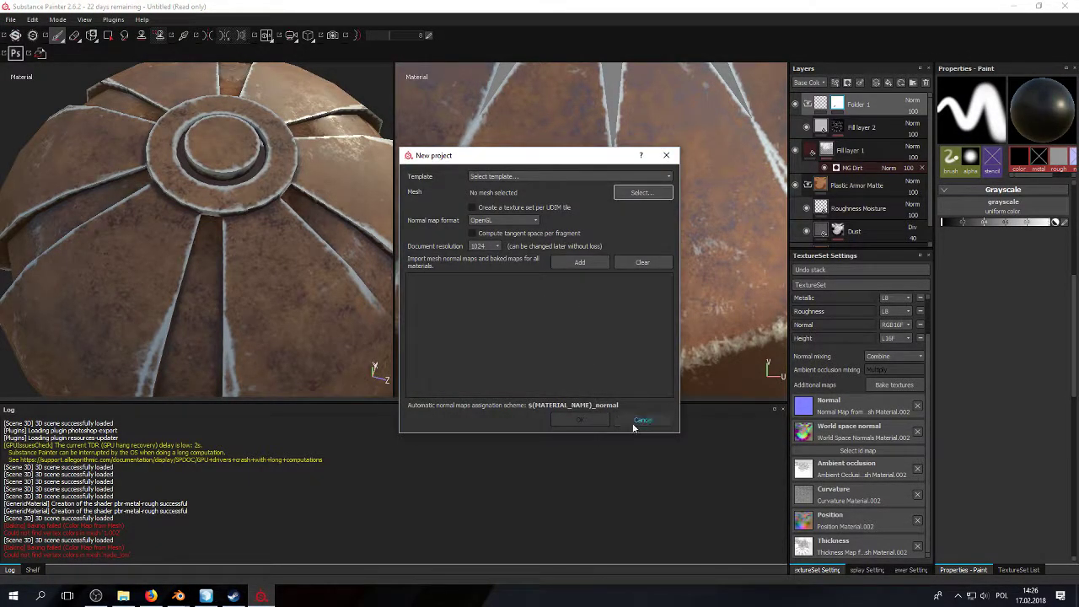
left_click(645, 192)
left_click(586, 254)
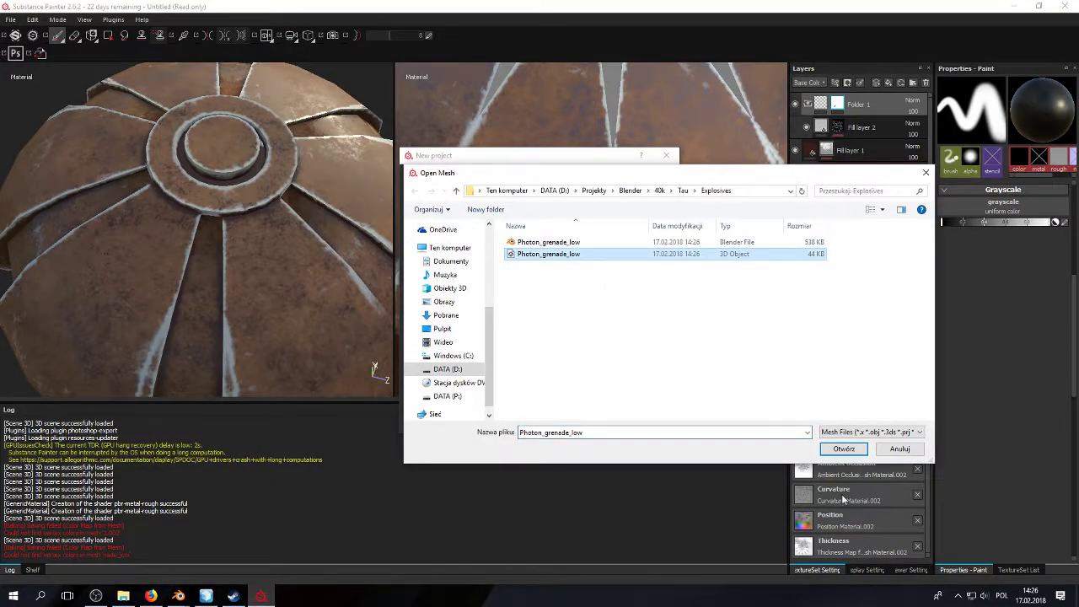
left_click(844, 449)
left_click(595, 422)
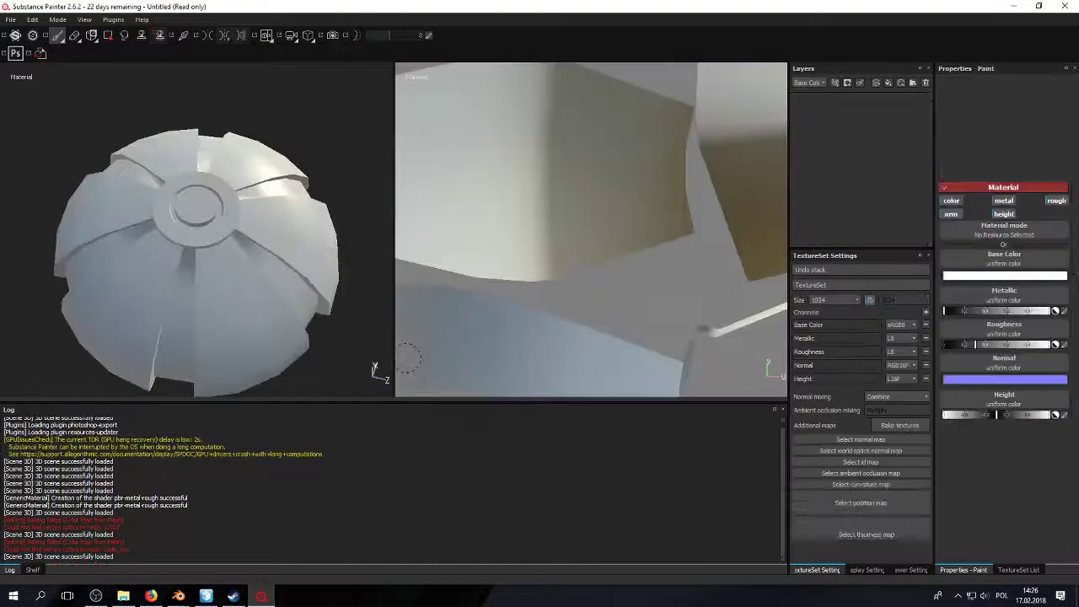
Step: Add the Plastic Armor Matte smart material beneath Layer 1 and bake the Material.002 textures with the default settings
left_click(33, 570)
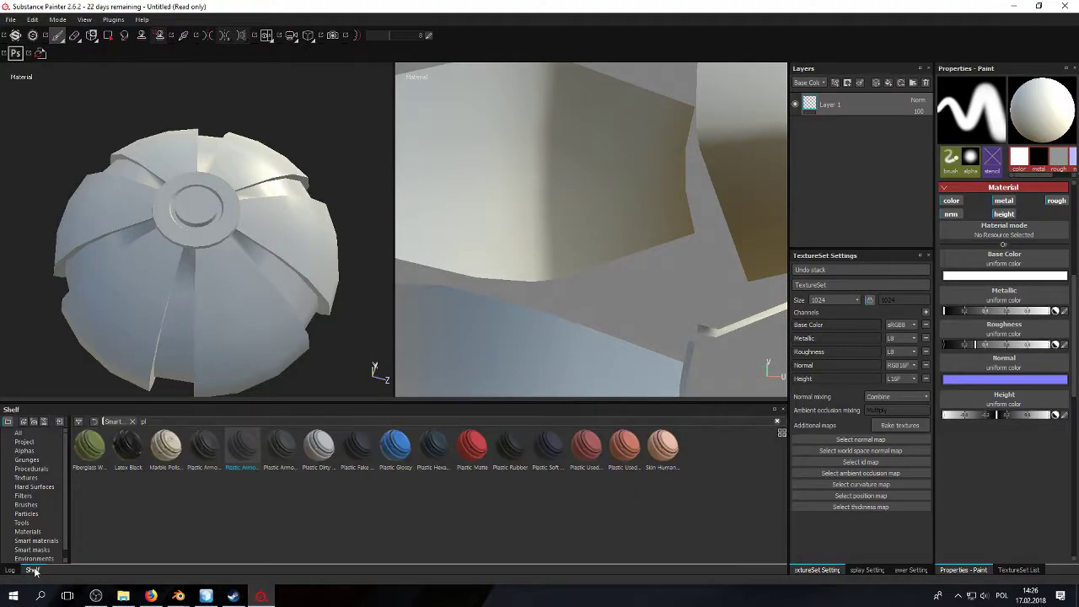
left_click_drag(256, 459, 853, 112)
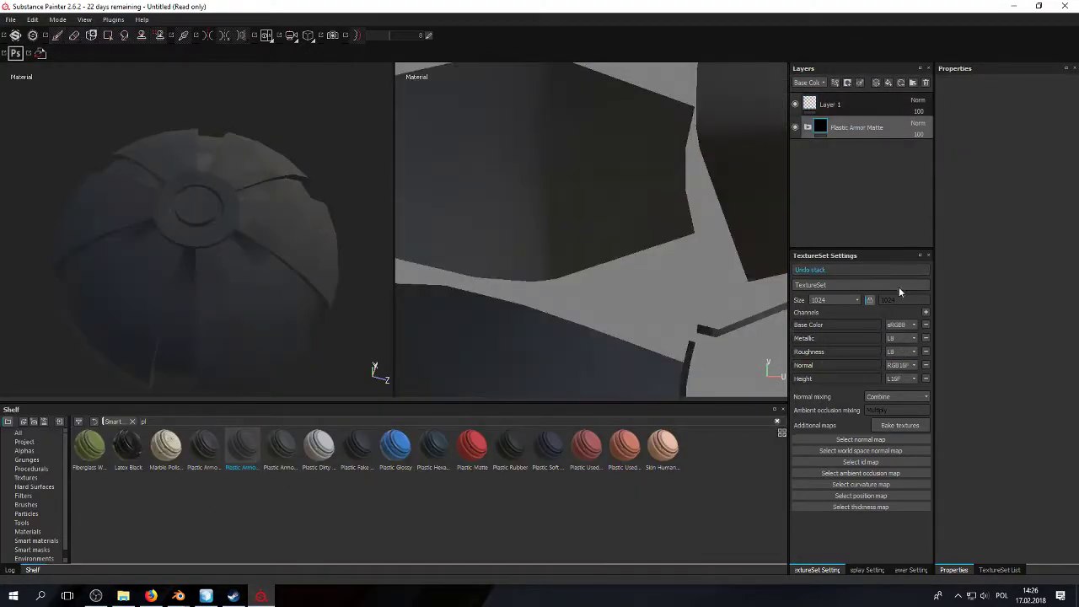
left_click(900, 425)
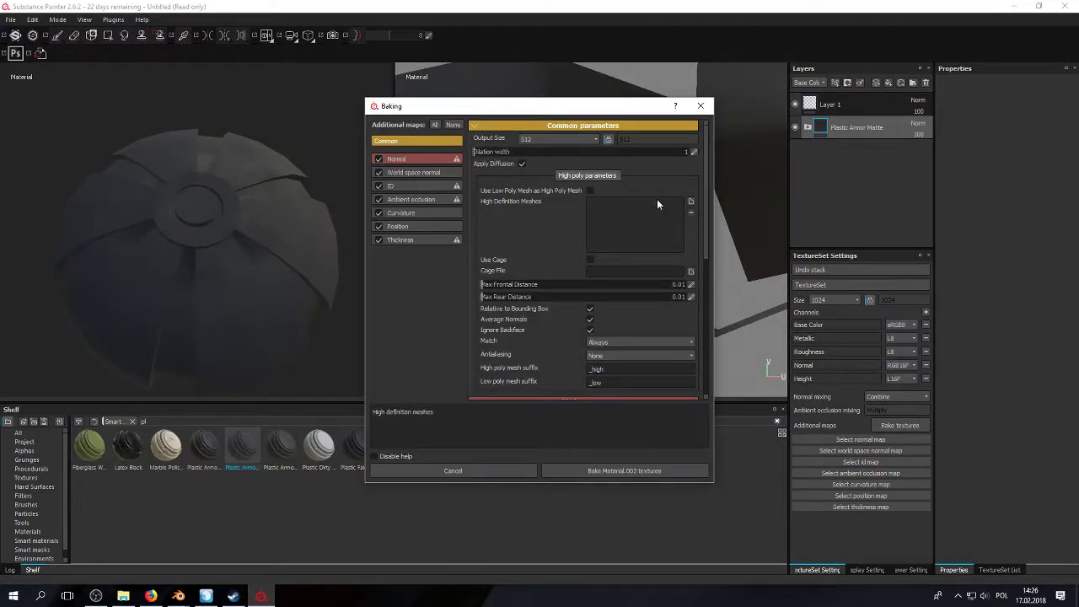
left_click(671, 473)
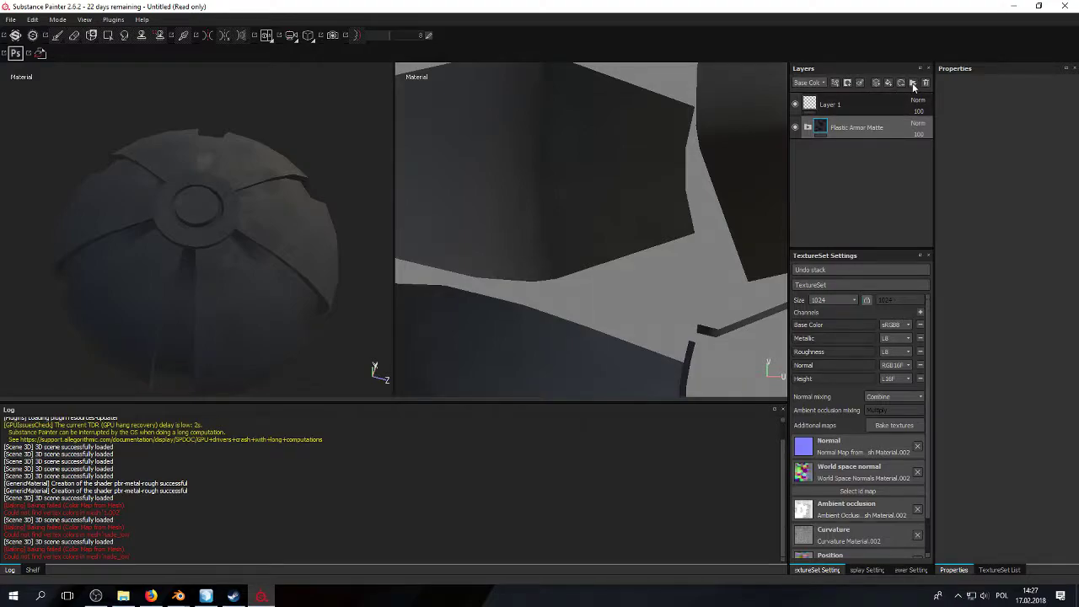
Step: Add a fill layer above Plastic Armor Matte with a black mask driven by the MG Metal Edge Wear generator
left_click(885, 83)
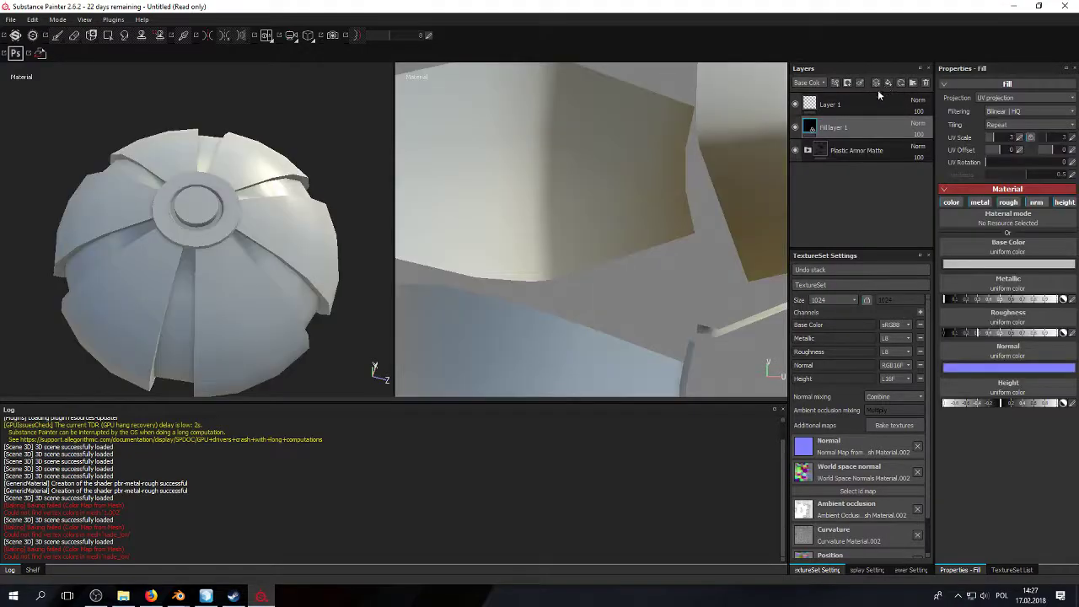
right_click(837, 129)
left_click(874, 147)
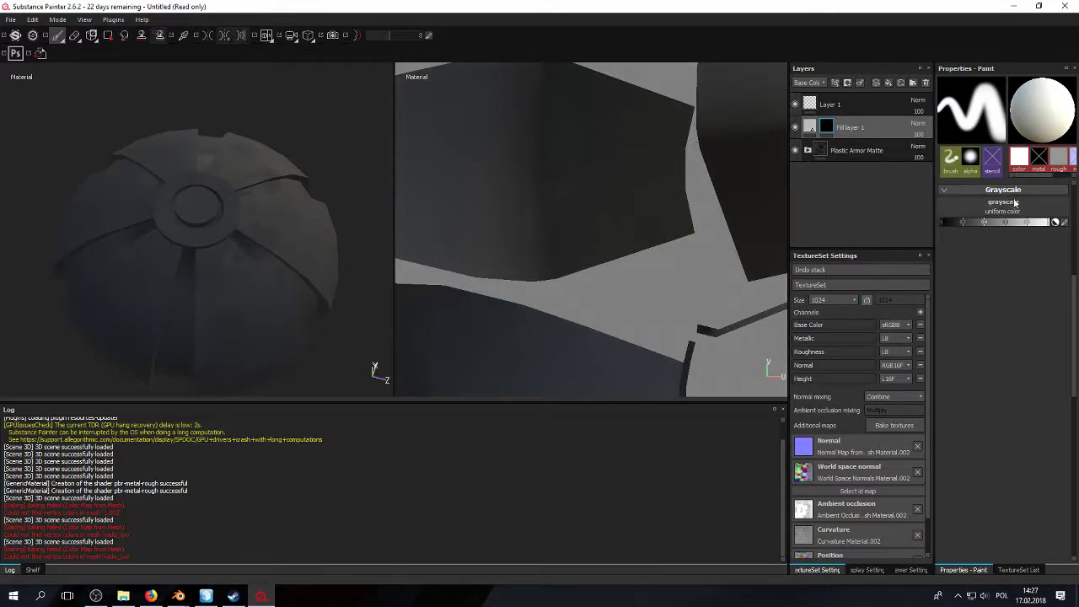
right_click(824, 132)
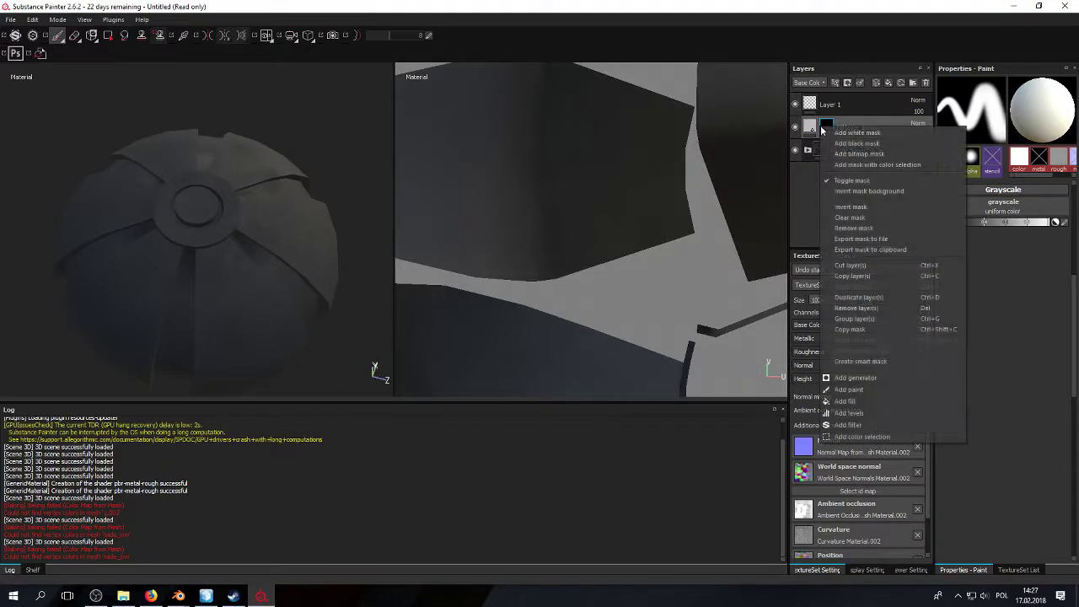
left_click(864, 378)
left_click(977, 101)
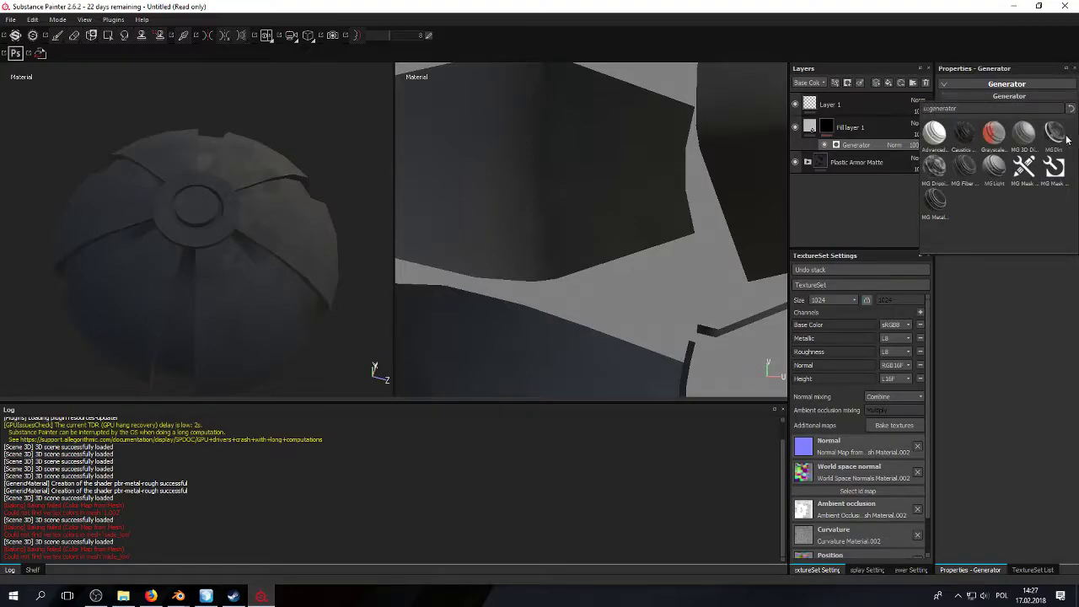
left_click(935, 201)
Step: Examine the edge wear around the grenade's central ring and along the panel seams, up close and from above
left_click_drag(273, 219, 172, 227, "alt")
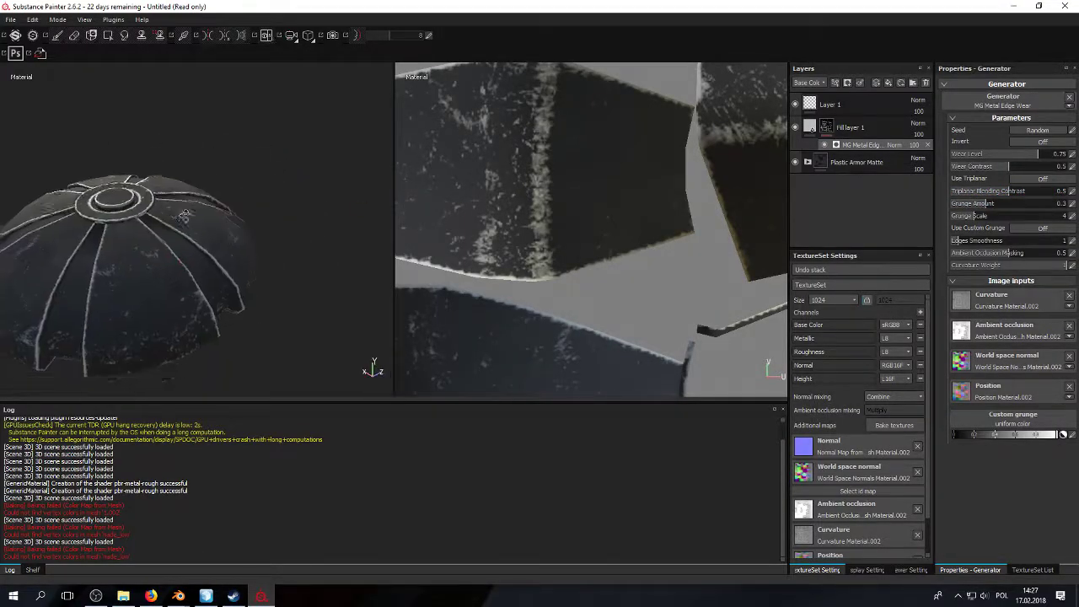
middle_click_drag(173, 228, 211, 180, "alt")
left_click_drag(211, 180, 161, 248, "alt")
scroll(161, 206, "up", 4)
middle_click_drag(161, 206, 166, 292, "alt")
left_click_drag(166, 291, 173, 207, "alt")
scroll(174, 209, "up", 4)
left_click_drag(200, 320, 170, 229, "alt")
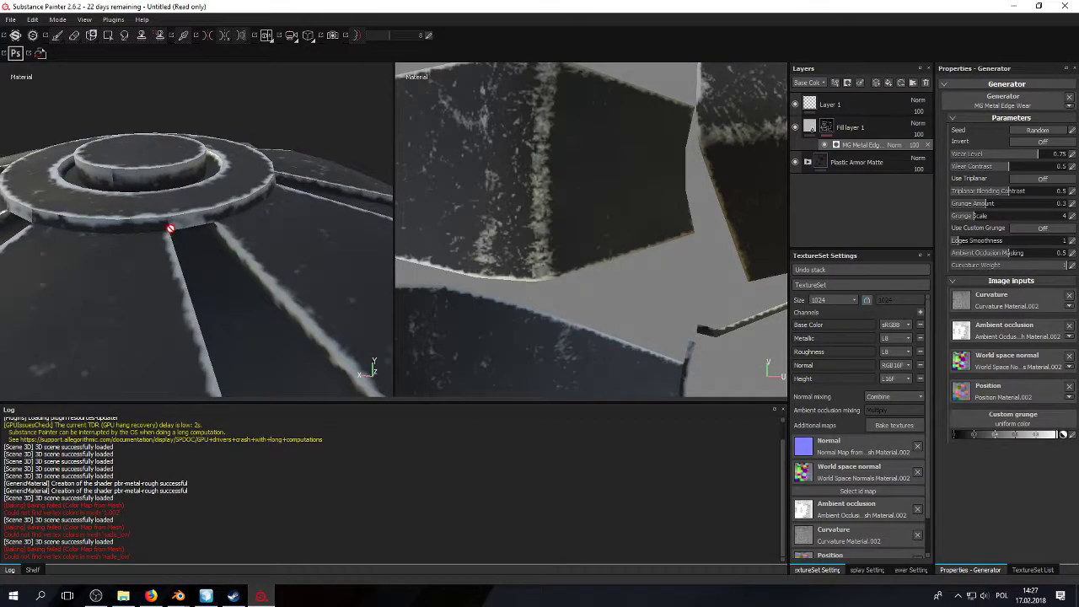
left_click_drag(250, 217, 273, 258, "alt")
right_click_drag(272, 258, 267, 85, "alt")
left_click_drag(267, 85, 208, 252, "alt")
right_click_drag(207, 253, 209, 213, "alt")
middle_click_drag(209, 213, 205, 342, "alt")
left_click_drag(211, 250, 211, 207, "alt")
right_click_drag(211, 208, 208, 160, "alt")
left_click_drag(209, 181, 210, 214, "alt")
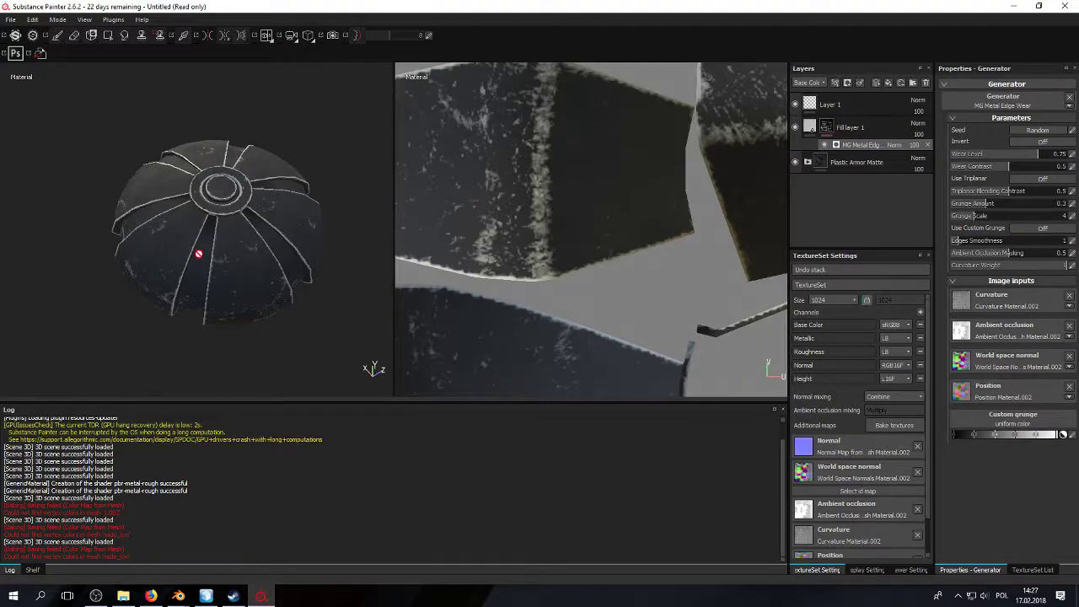
Step: Examine the edge wear on the grenade's lower rim from the side, and across the whole shell
left_click_drag(320, 252, 260, 199, "alt")
scroll(260, 197, "up", 2)
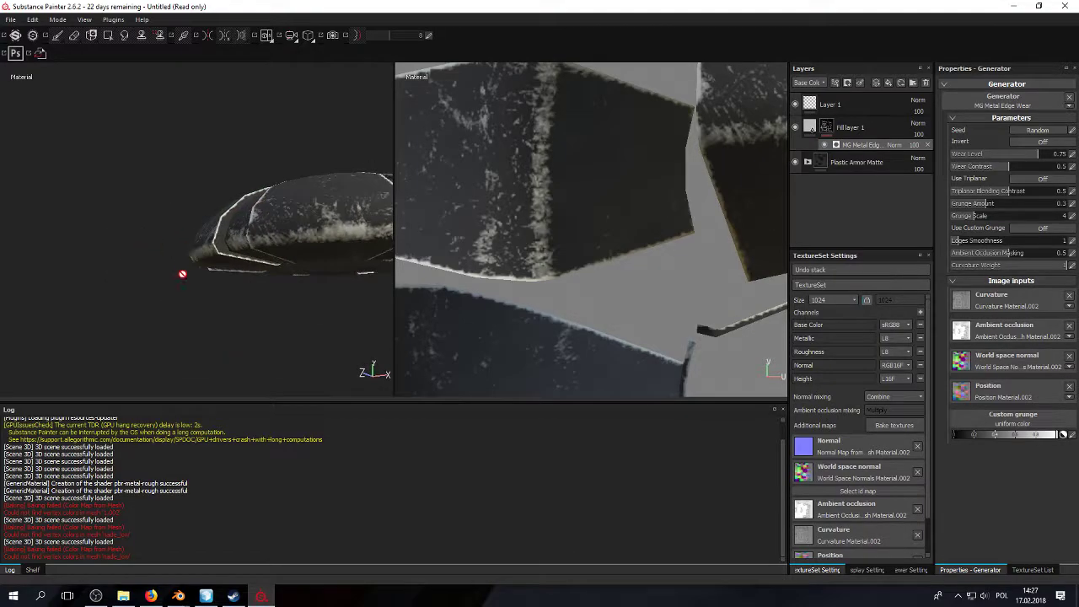
middle_click_drag(183, 265, 215, 236, "alt")
left_click_drag(216, 235, 98, 248, "alt")
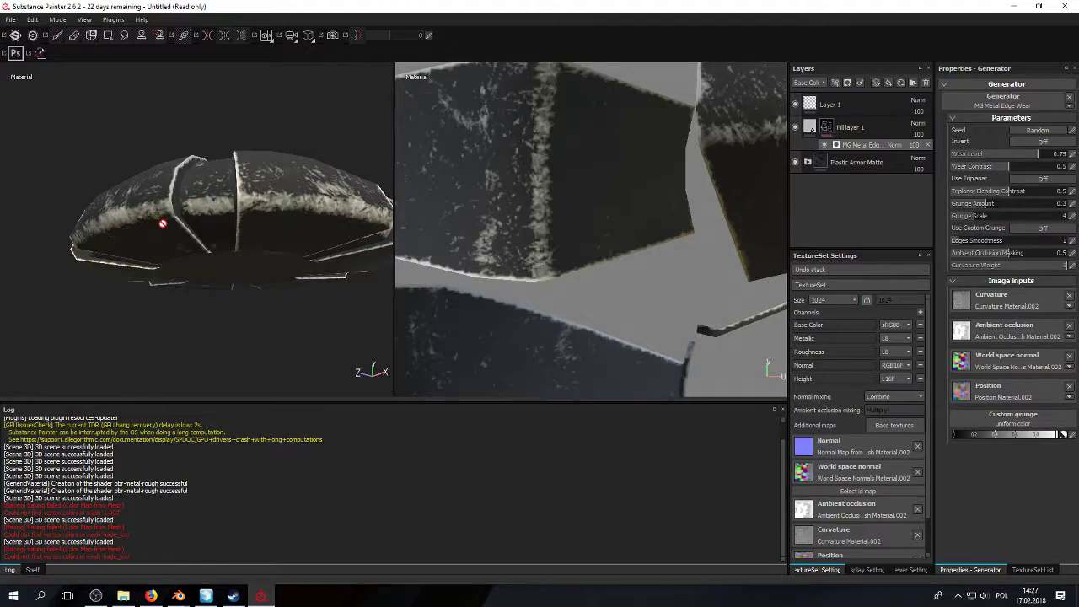
left_click_drag(166, 209, 129, 233, "alt")
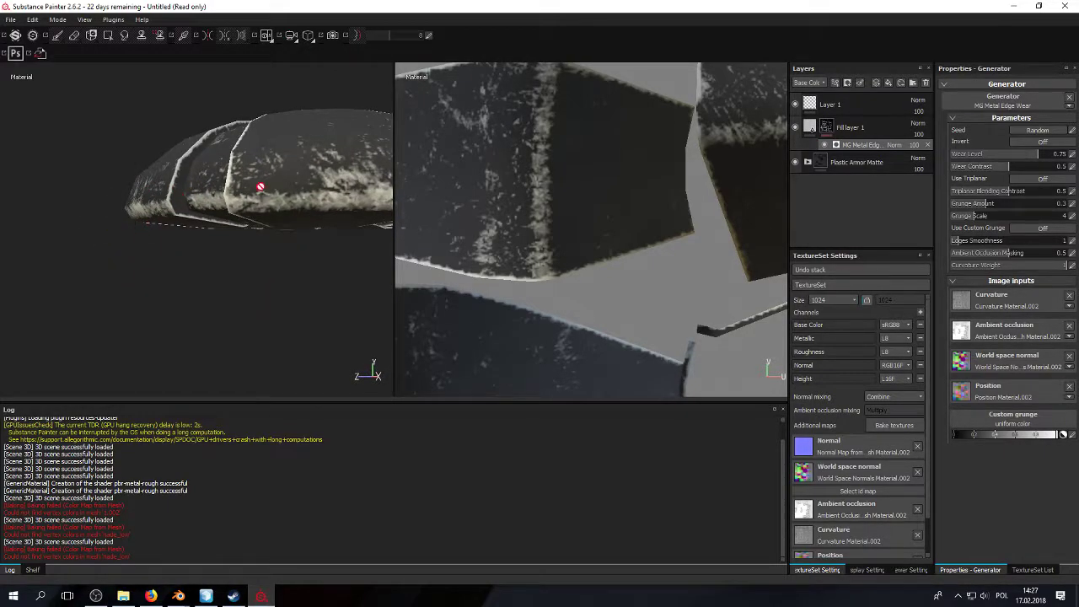
left_click_drag(196, 225, 238, 206, "alt")
left_click_drag(179, 150, 227, 253, "alt")
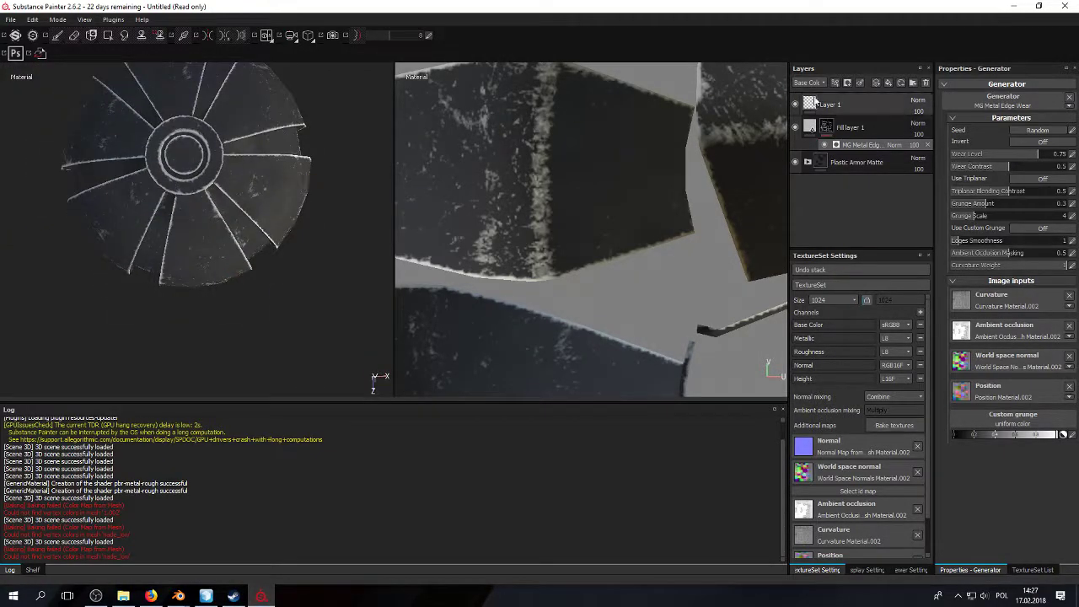
left_click_drag(322, 175, 223, 228, "alt")
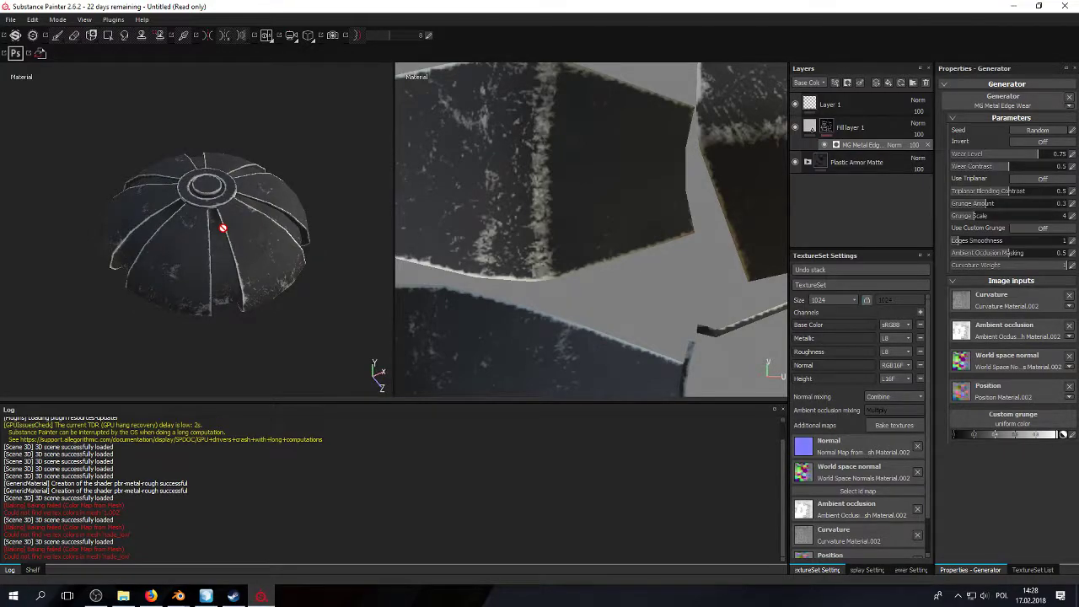
left_click_drag(189, 192, 242, 222, "alt")
Step: Switch to the Blender window with the low-poly grenade, pausing the Twitch stream playback in Firefox on the way
left_click(161, 593)
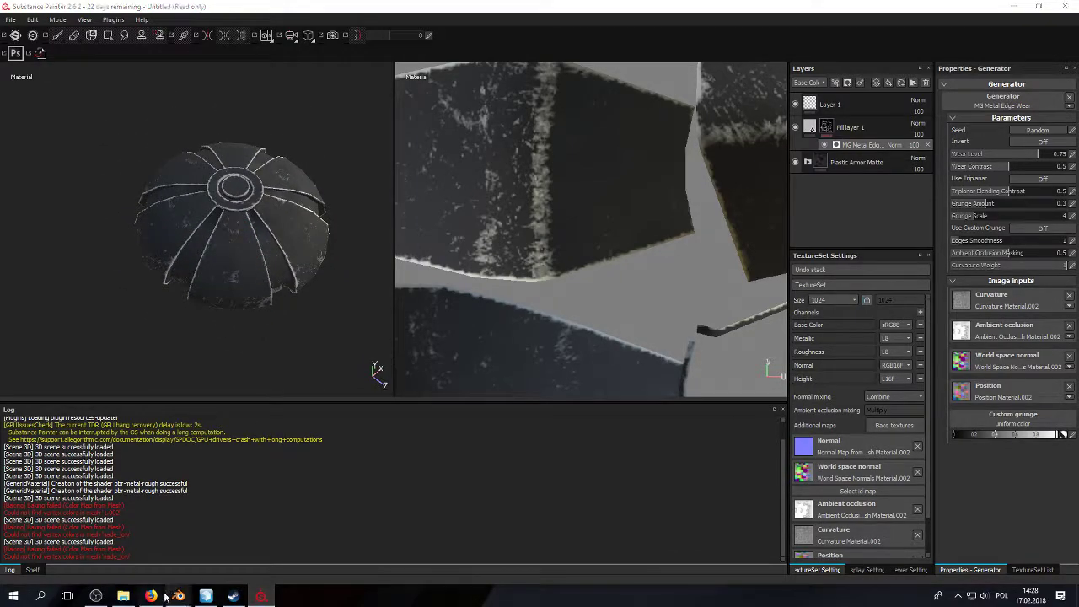
left_click(176, 596)
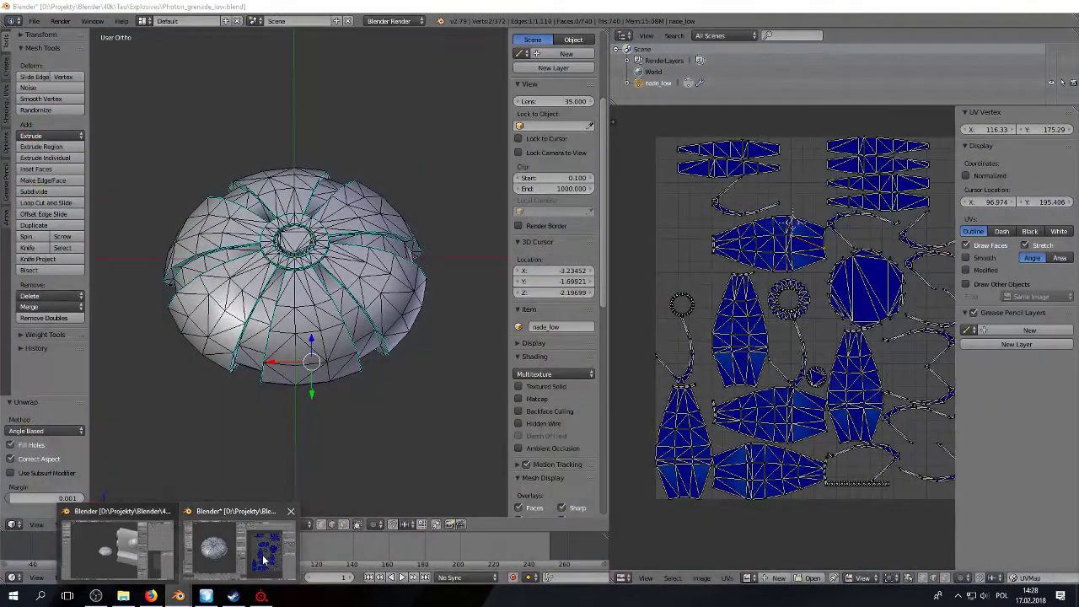
left_click(217, 552)
left_click(150, 596)
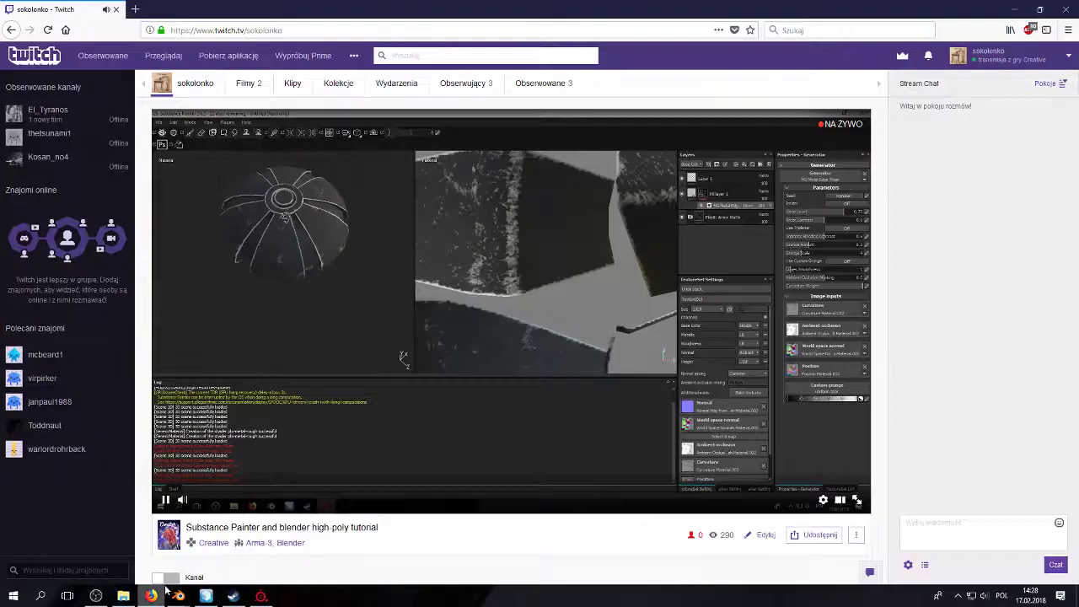
left_click(165, 499)
left_click(1015, 8)
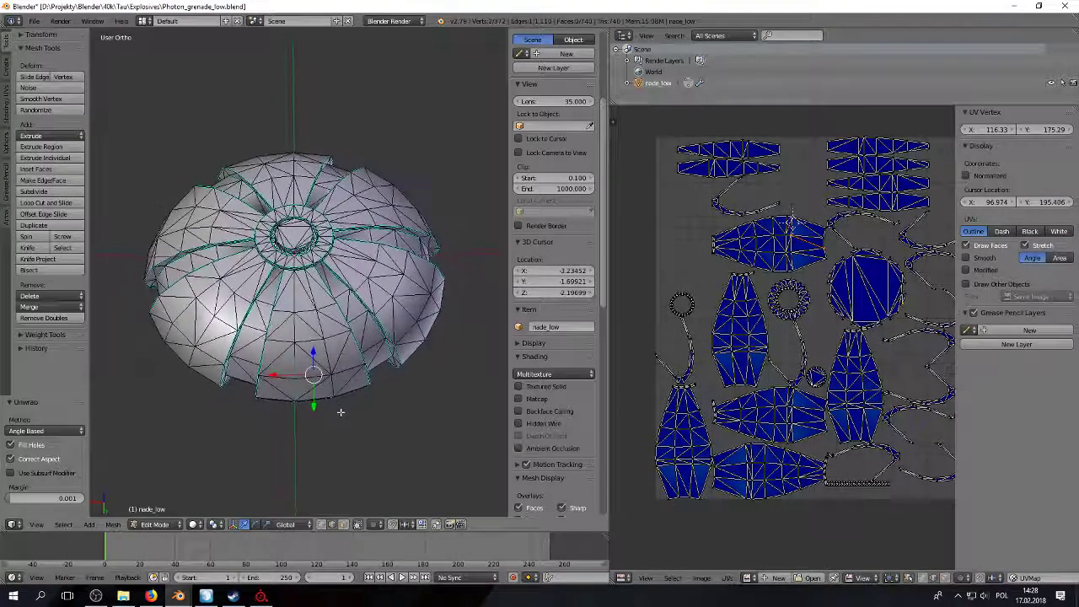
Step: Convert all triangles of the grenade mesh to quads and select an edge loop running down the front panel
key("Tab")
key("Tab")
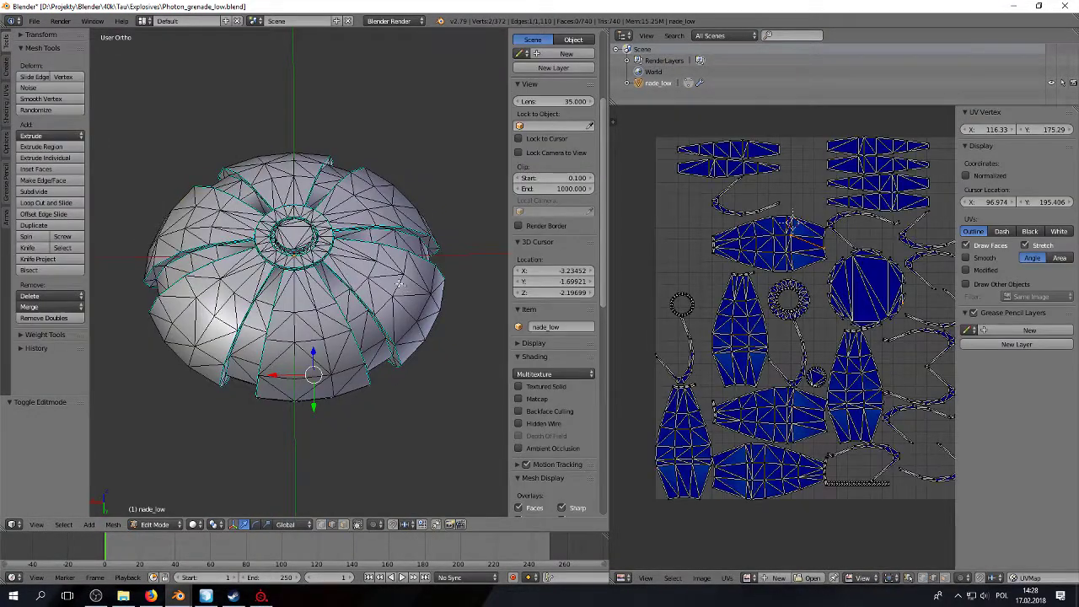
key("a")
key("alt+j")
key("Tab")
key("Tab")
right_click(314, 291, "alt")
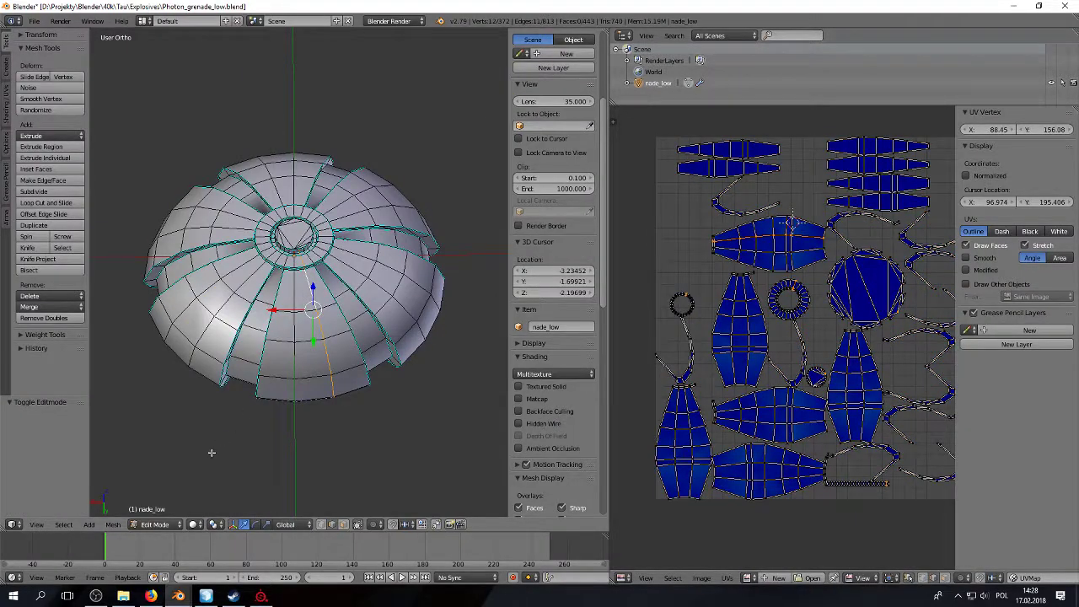
Step: Widen the 3D viewport at the expense of the UV editor to inspect the grenade's quad topology
scroll(270, 398, "up", 2)
scroll(281, 423, "down", 1)
middle_click_drag(278, 373, 305, 302)
middle_click_drag(305, 302, 269, 439)
middle_click_drag(338, 515, 337, 371)
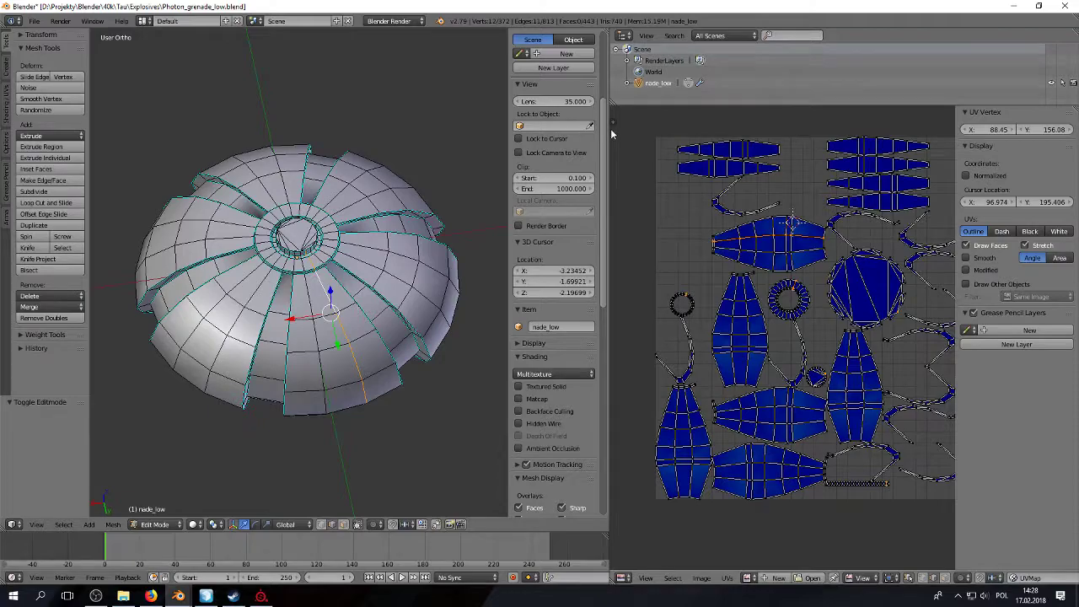
left_click_drag(611, 134, 882, 142)
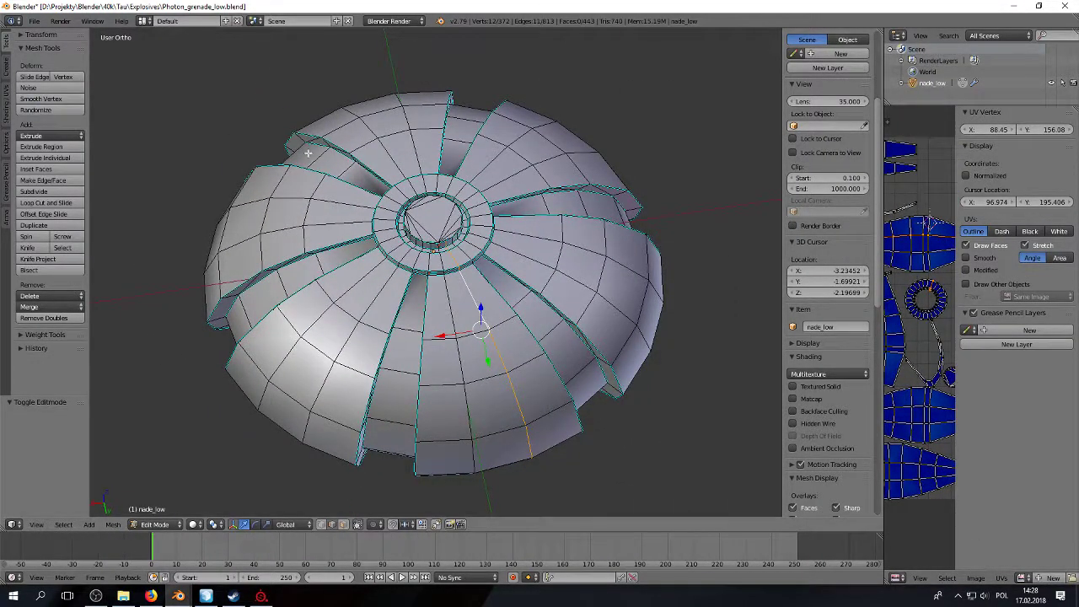
Step: Return the grenade to Object Mode and save the scene as Photon_grenade_high.blend in the Explosives folder
key("a")
left_click(34, 21)
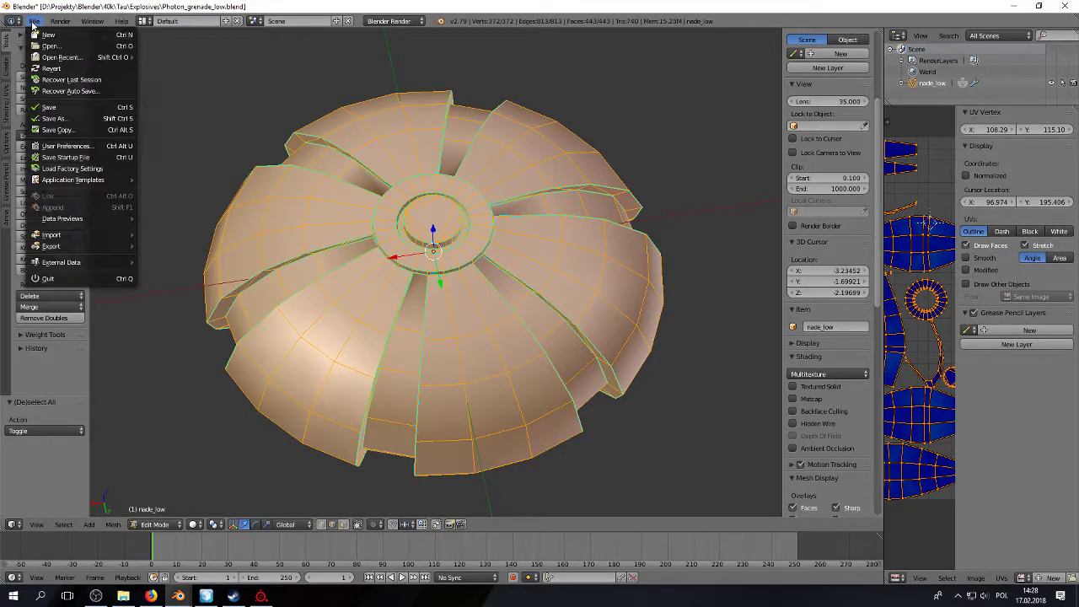
key("Tab")
left_click(34, 21)
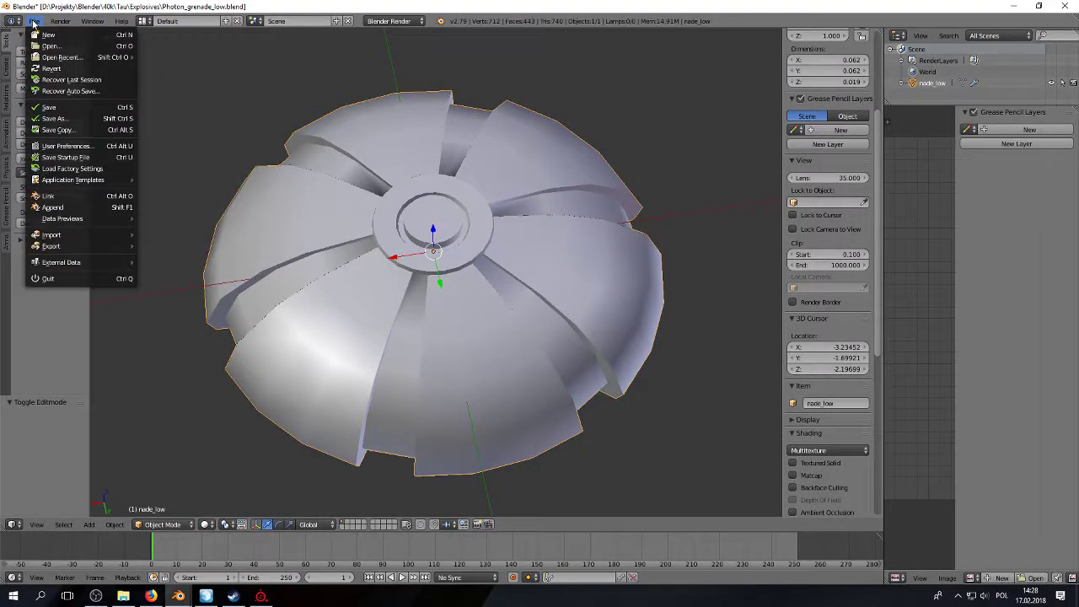
left_click(51, 107)
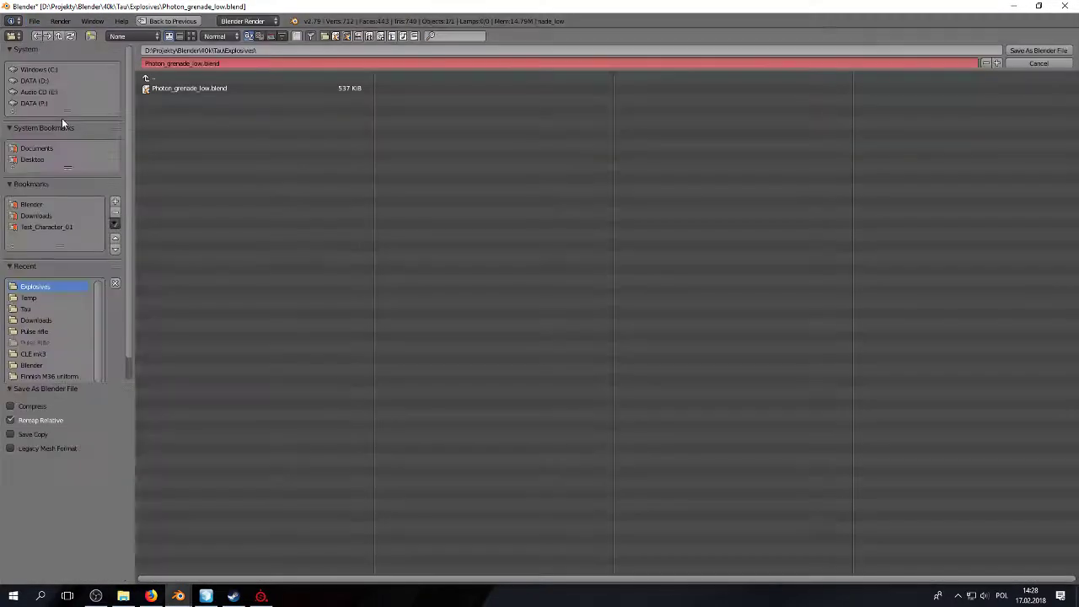
left_click(206, 64)
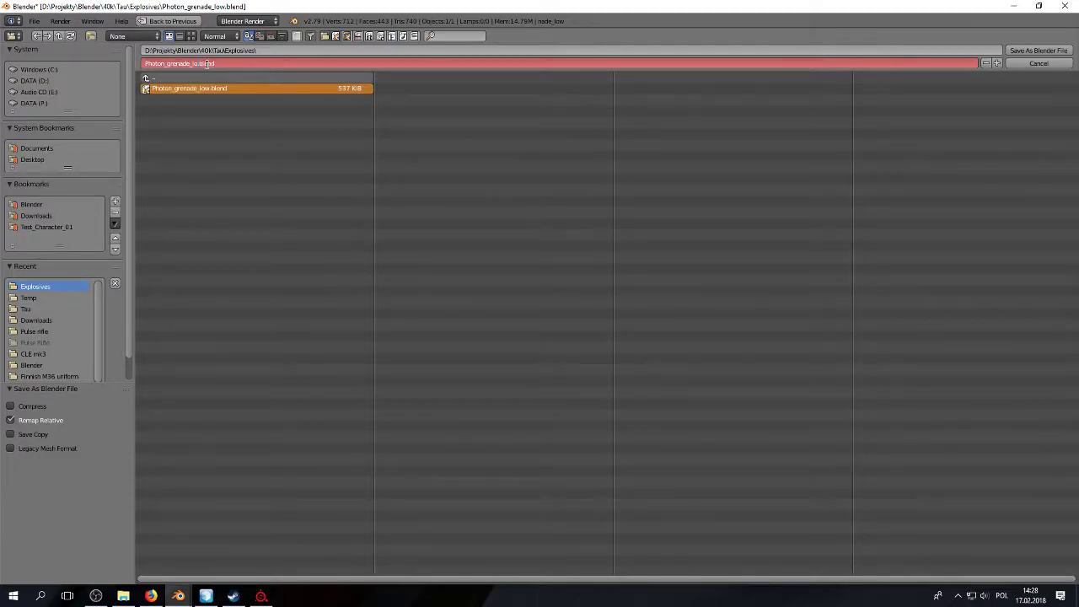
left_click(1052, 52)
left_click(1052, 52)
middle_click_drag(507, 241, 474, 218)
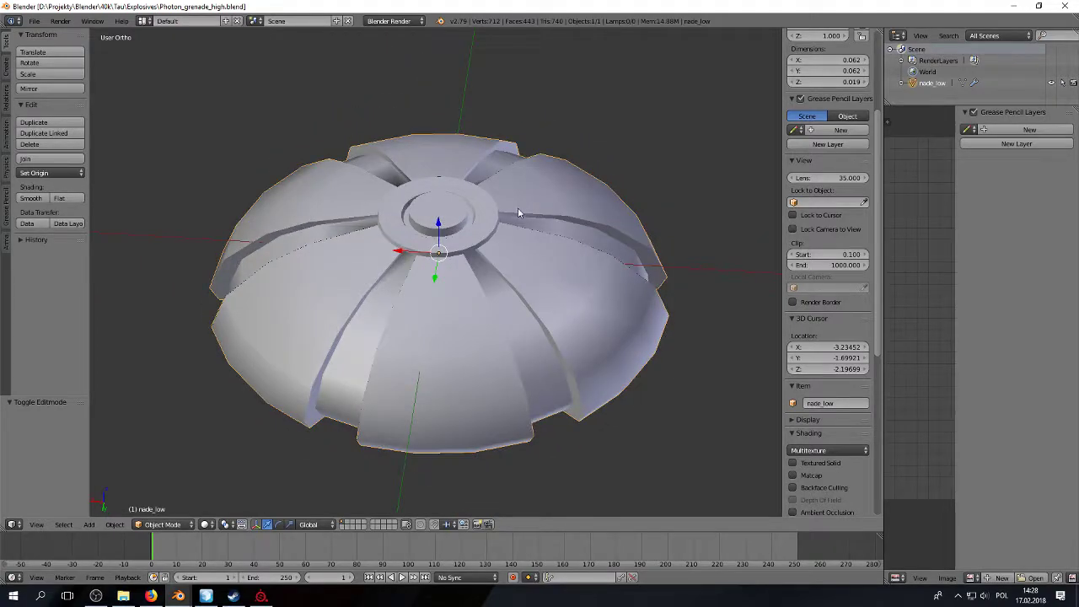
Step: Rename the grenade object to nade_high
double_click(940, 82)
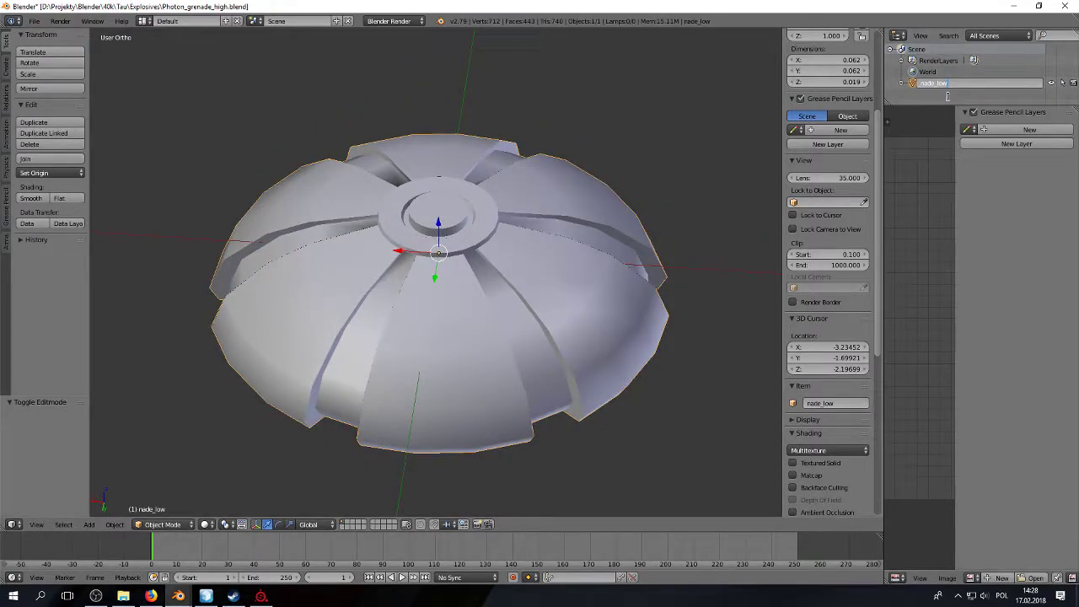
key("Return")
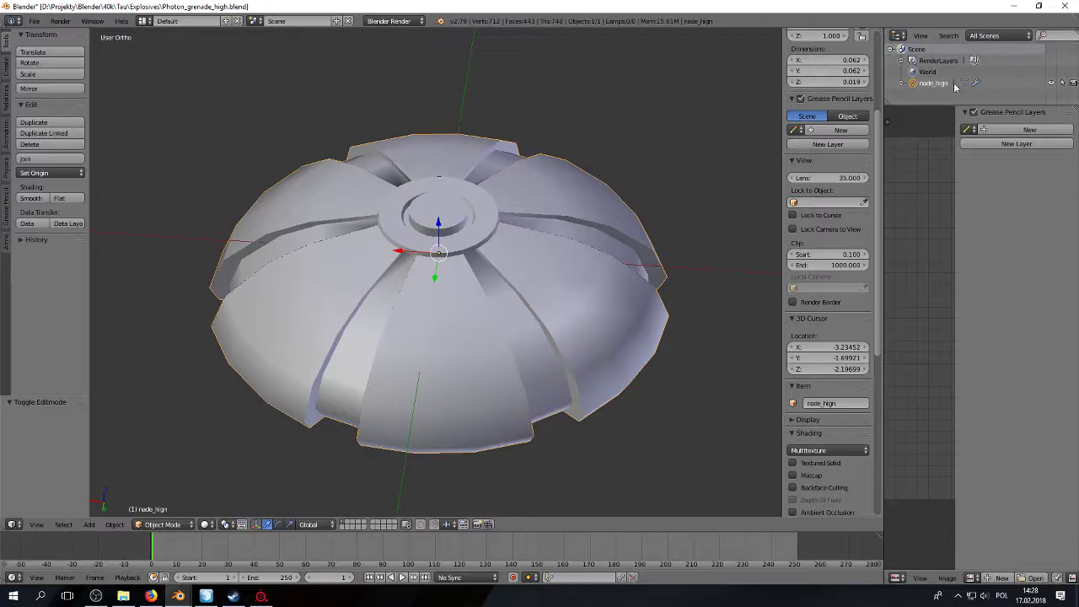
double_click(947, 83)
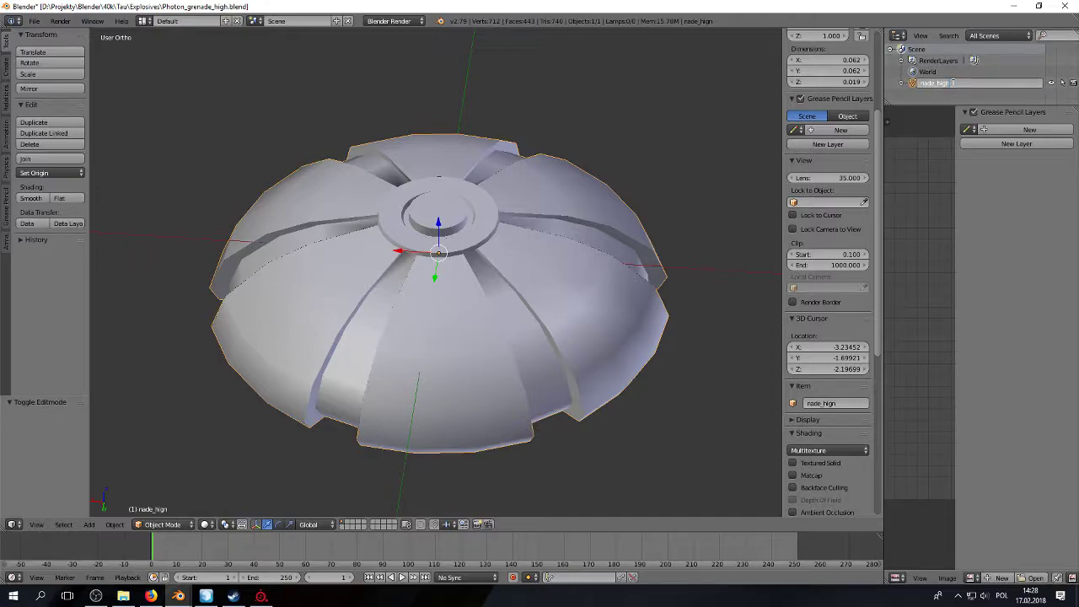
key("Return")
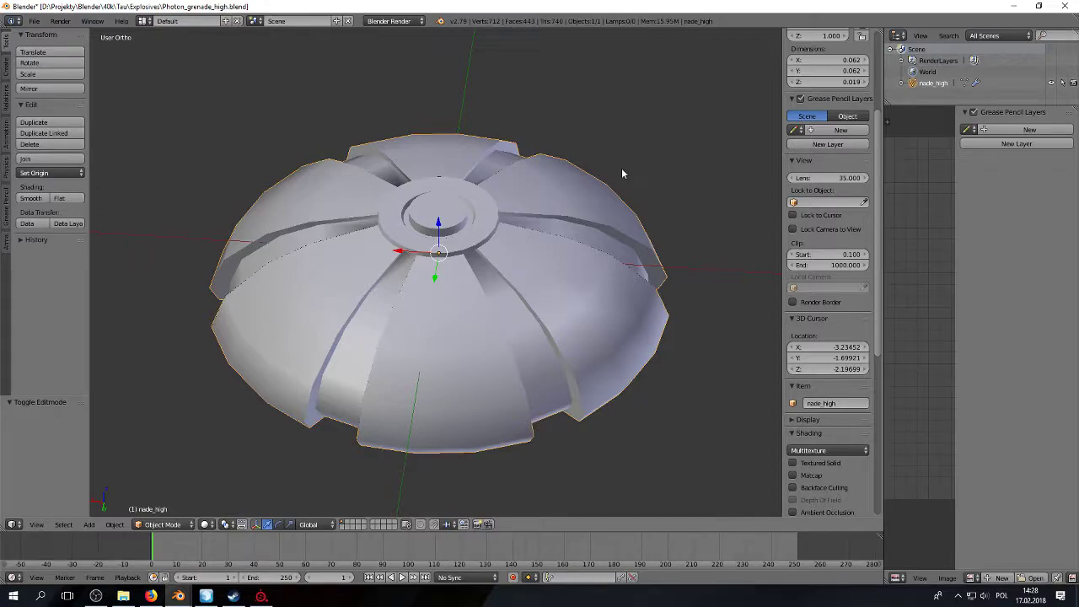
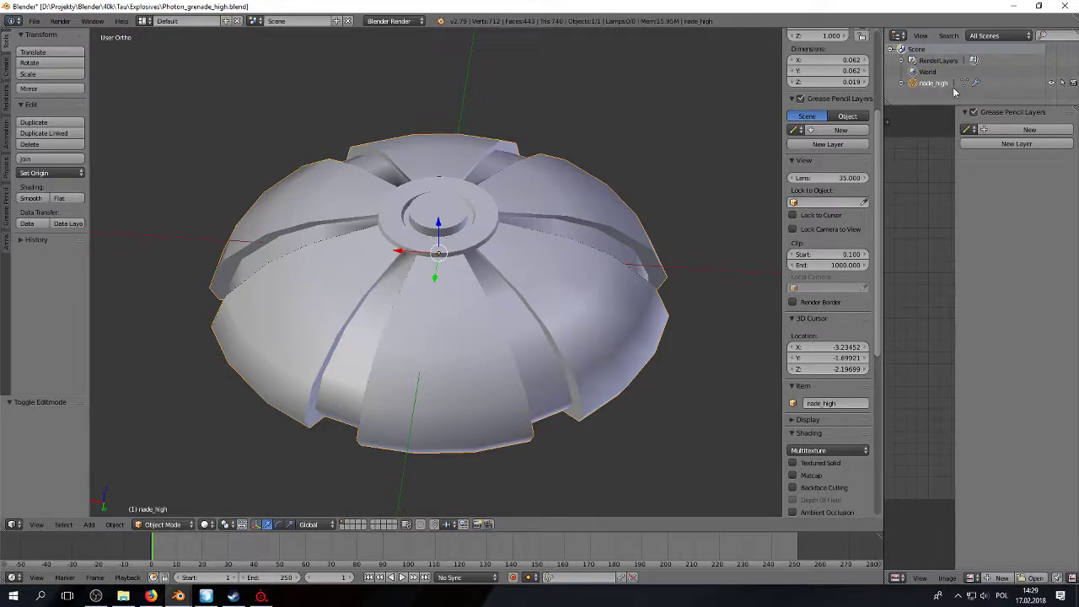
Step: Switch to Substance Painter, open the texture baking settings and try custom high-poly and low-poly mesh suffixes
left_click(260, 596)
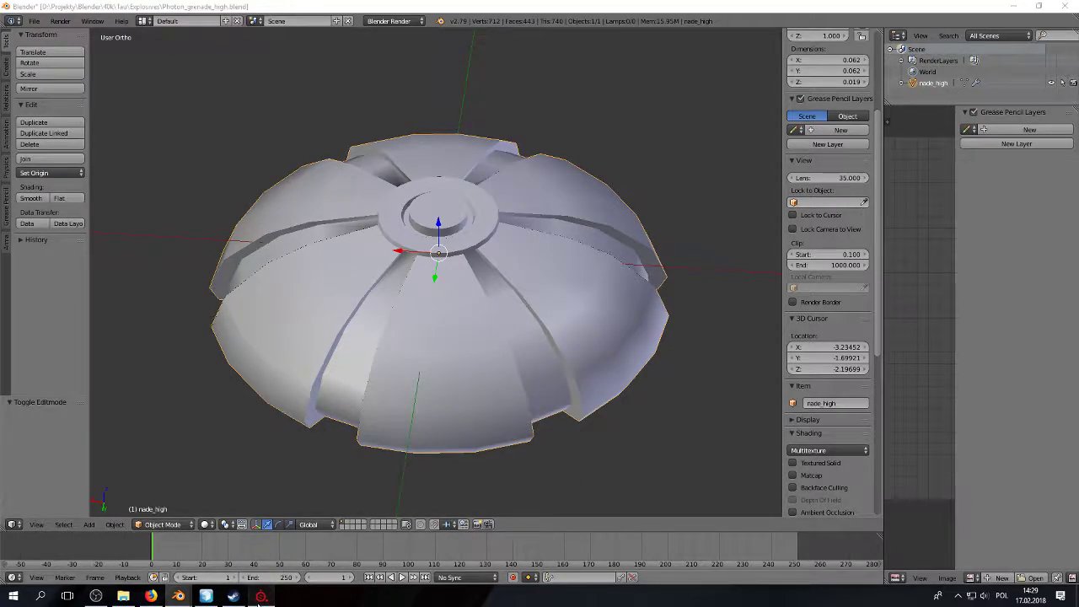
left_click(893, 424)
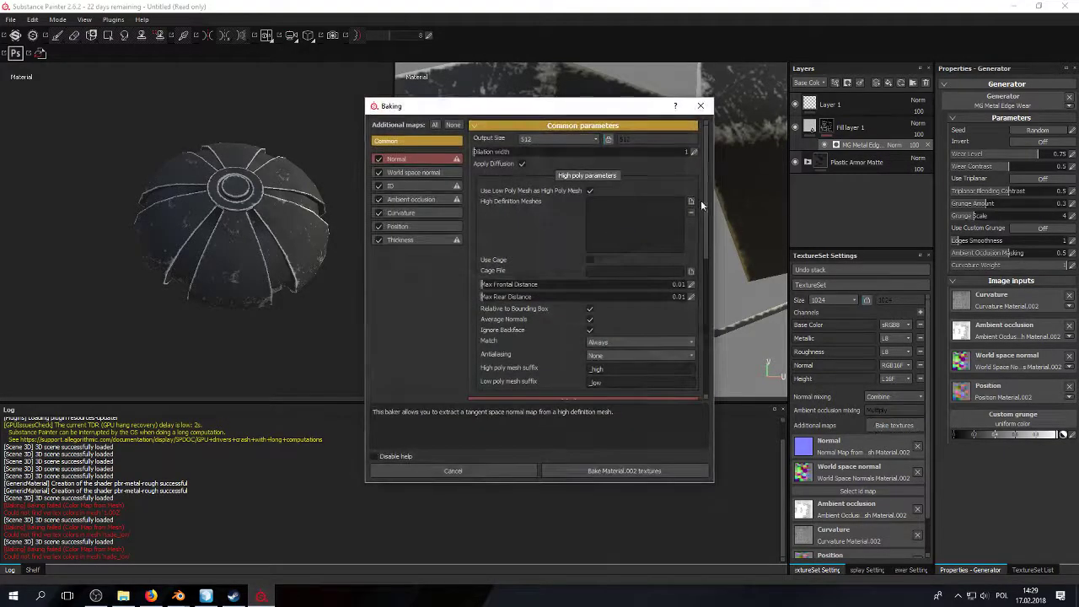
scroll(708, 193, "down", 2)
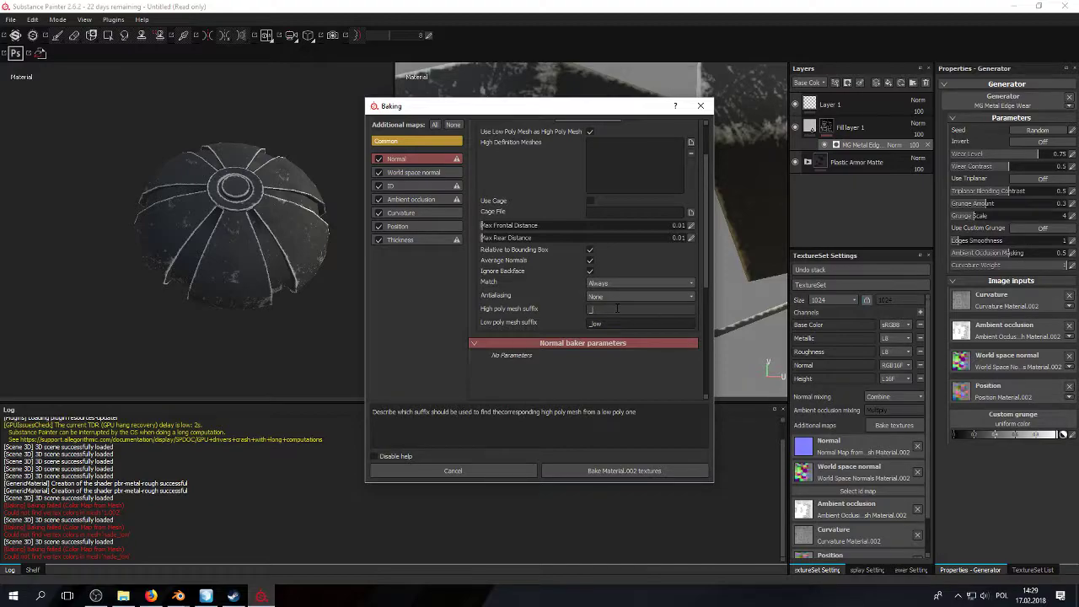
left_click(618, 320)
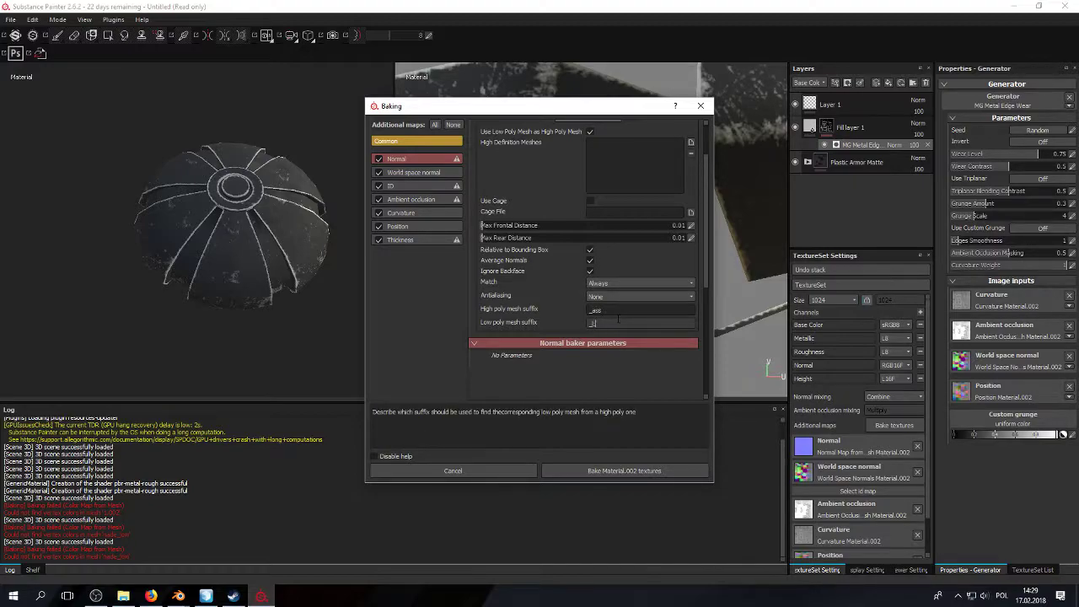
left_click(616, 312)
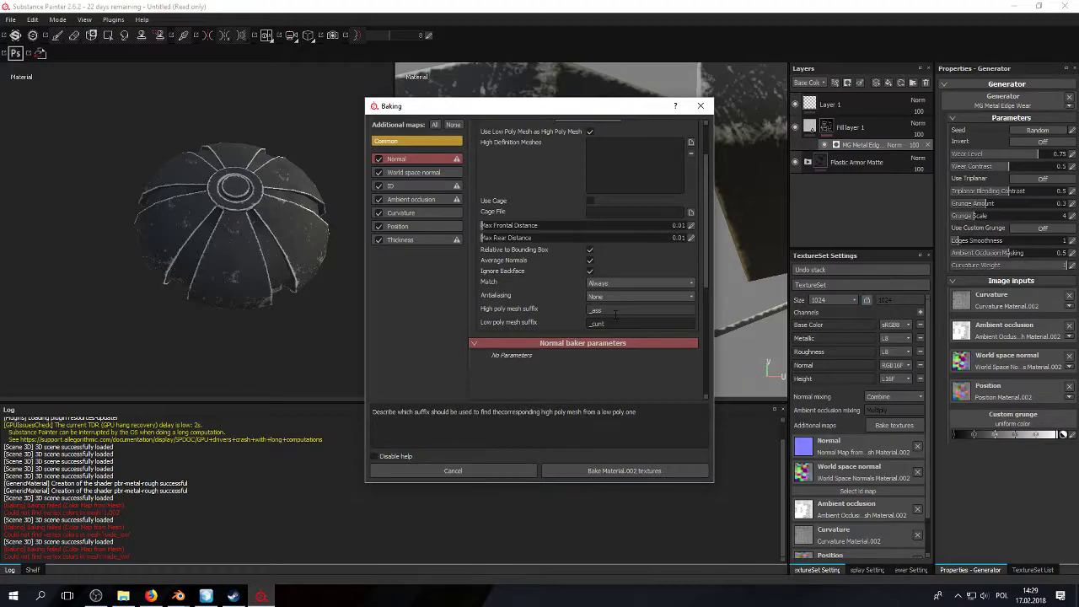
left_click(618, 322)
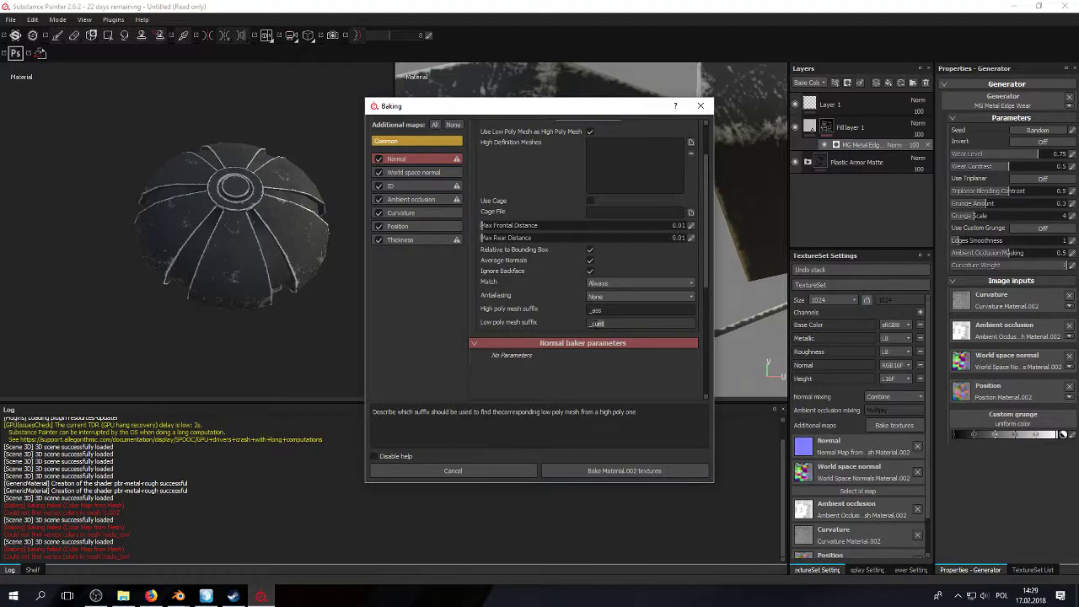
Step: Restore the mesh suffixes to _low and _high and cancel the baking setup
key("BackSpace")
key("BackSpace")
key("BackSpace")
key("BackSpace")
type("low")
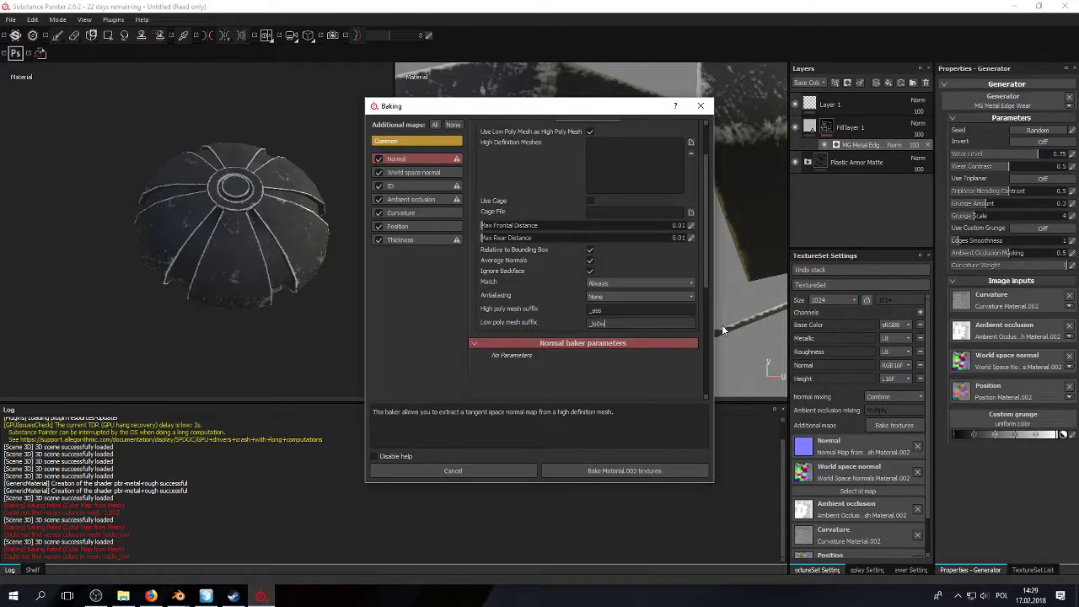
left_click(664, 308)
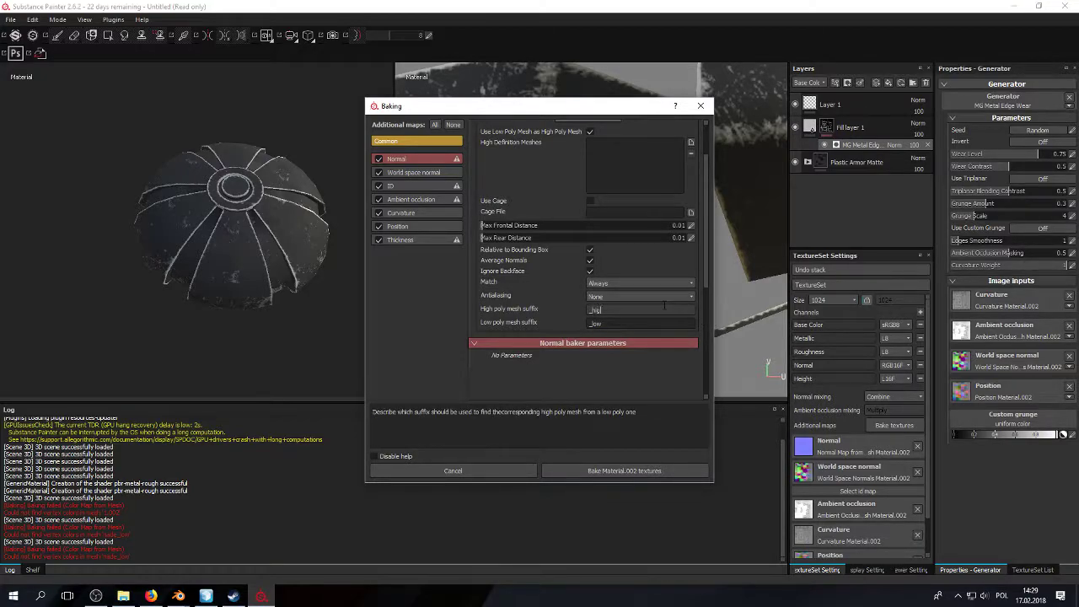
left_click(558, 306)
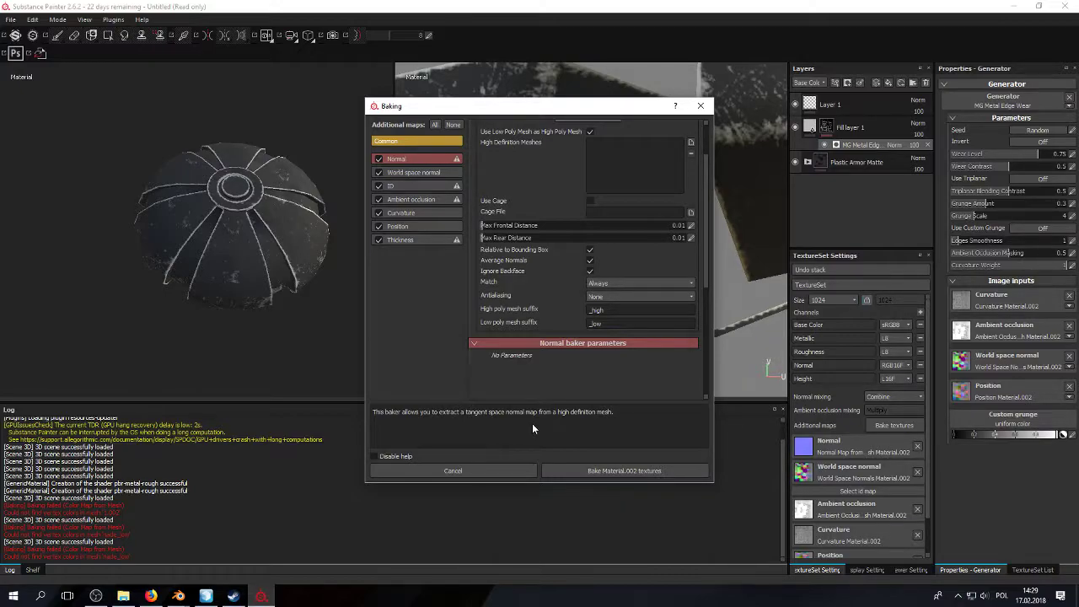
left_click(507, 469)
Step: Switch back to the Blender window and enter Edit Mode on the nade_high mesh
mouse_move(179, 596)
left_click(228, 552)
key("Tab")
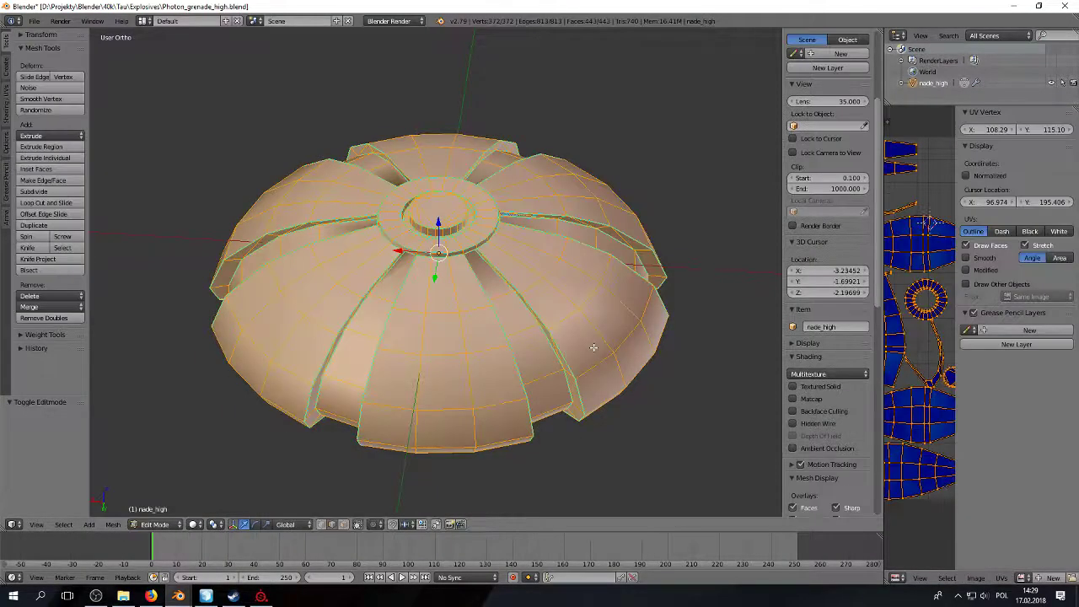
Step: Select the horizontal mid-height edge loop on all six raised outer panels of the grenade
right_click(442, 360)
right_click(298, 309, "alt")
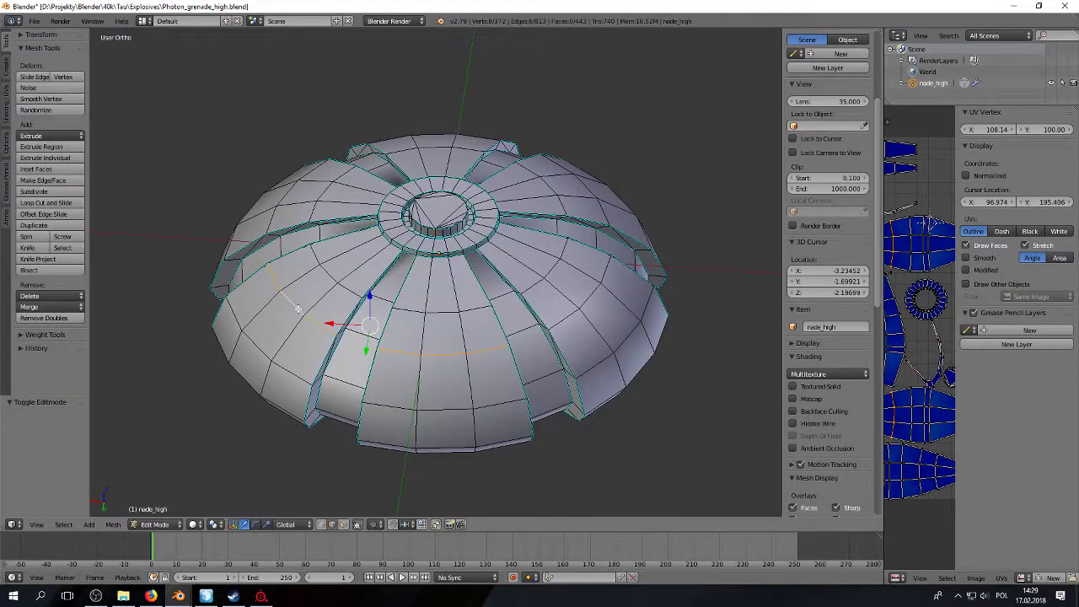
right_click(594, 302, "alt+shift")
middle_click_drag(649, 258, 532, 392)
right_click(558, 375, "alt+shift")
middle_click_drag(631, 377, 501, 397)
right_click(522, 391, "alt+shift")
right_click(516, 386, "alt+shift")
middle_click_drag(569, 376, 509, 376)
middle_click_drag(437, 347, 647, 215)
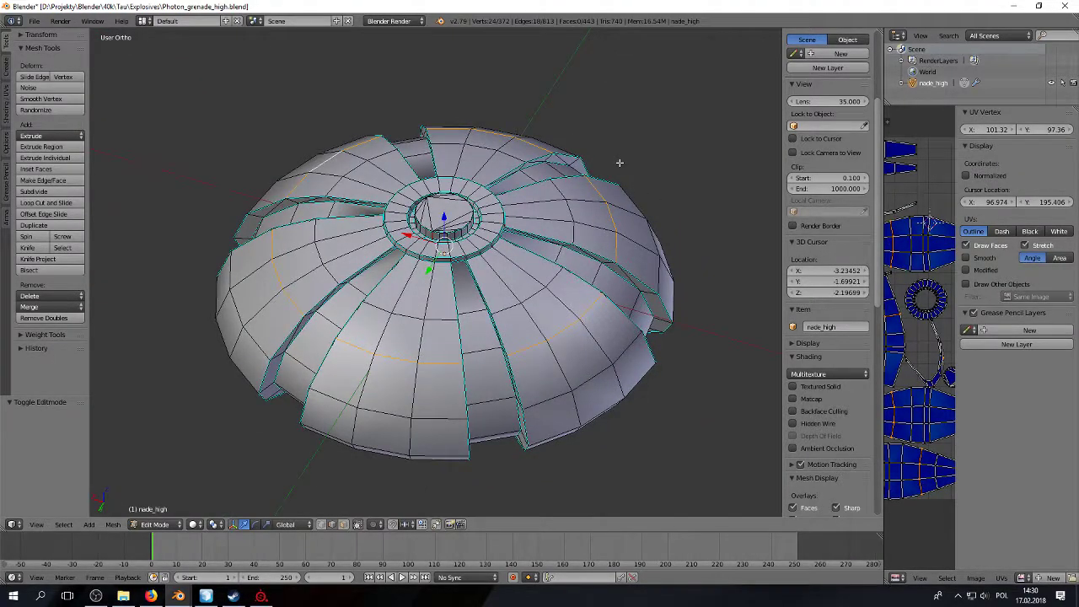
Step: Bevel the selected panel edge loops with an offset of about 0.000417
key("ctrl+b")
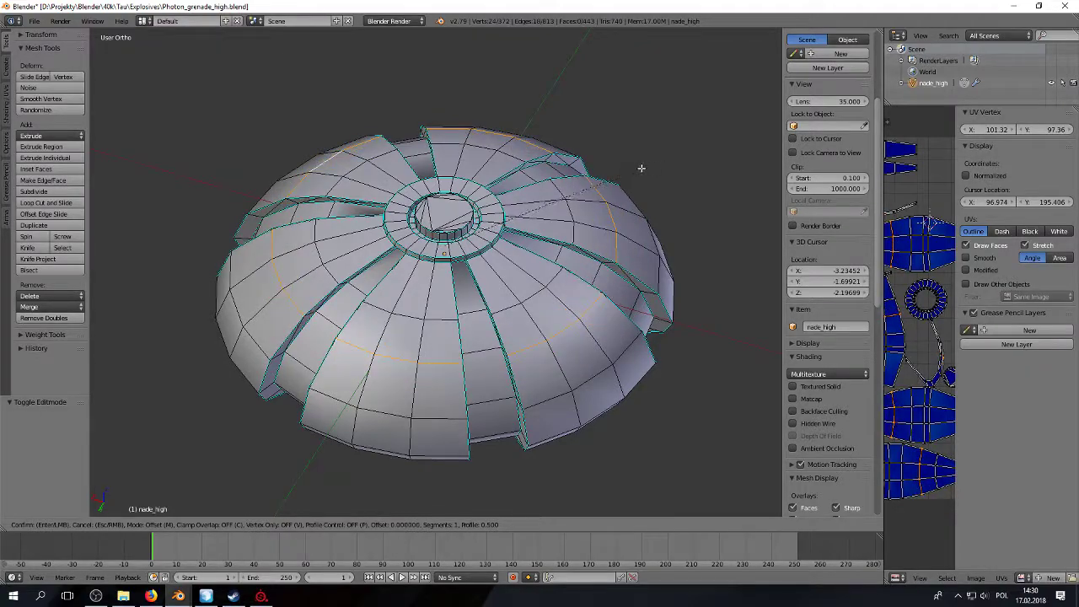
left_click(646, 167)
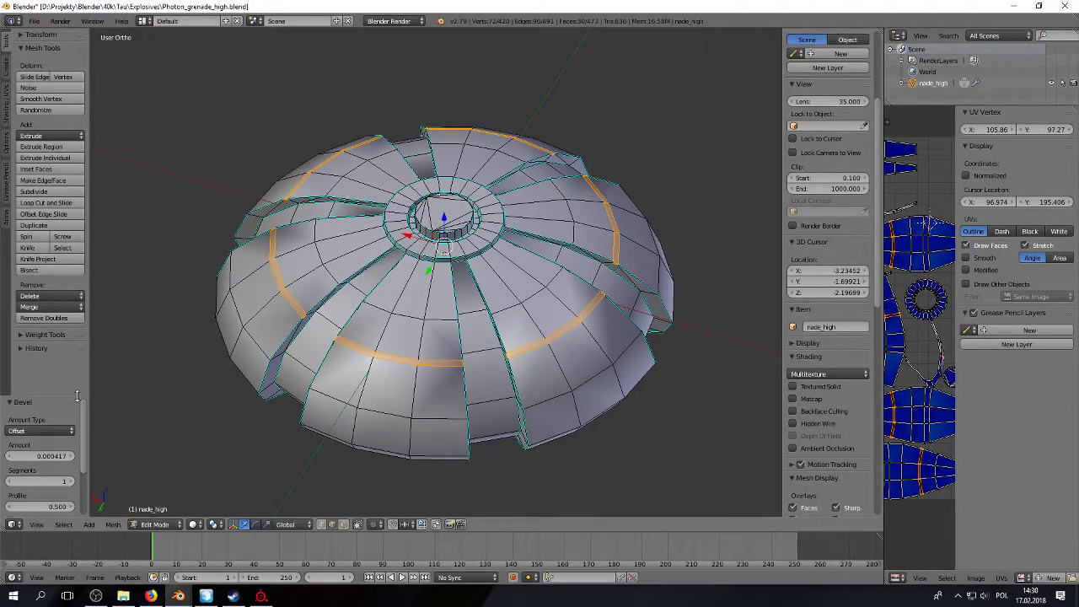
scroll(76, 396, "down", 2)
scroll(87, 410, "down", 1)
scroll(87, 413, "up", 2)
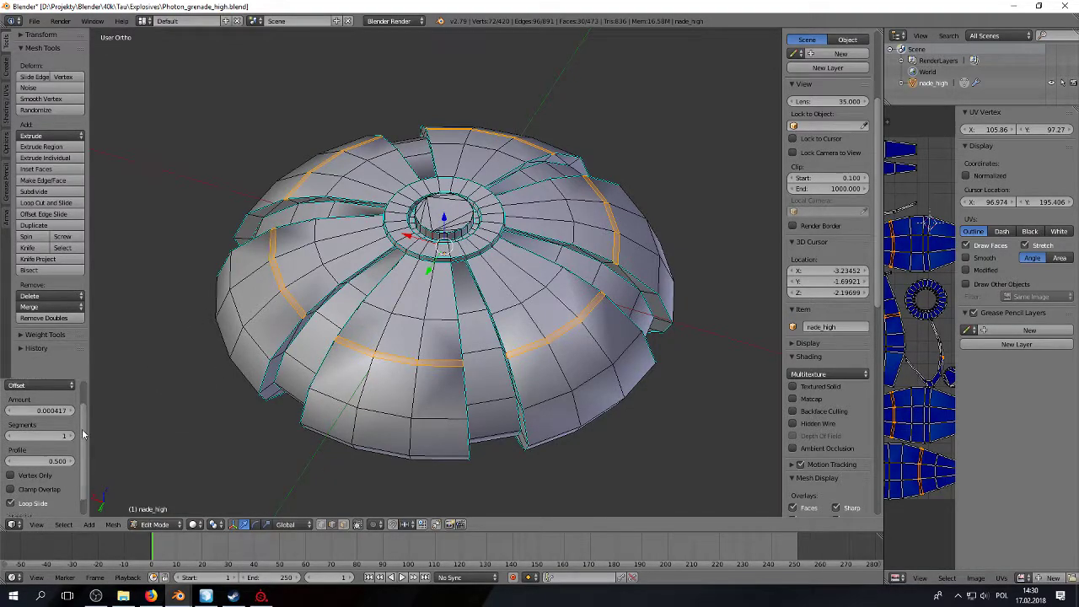
scroll(90, 411, "down", 1)
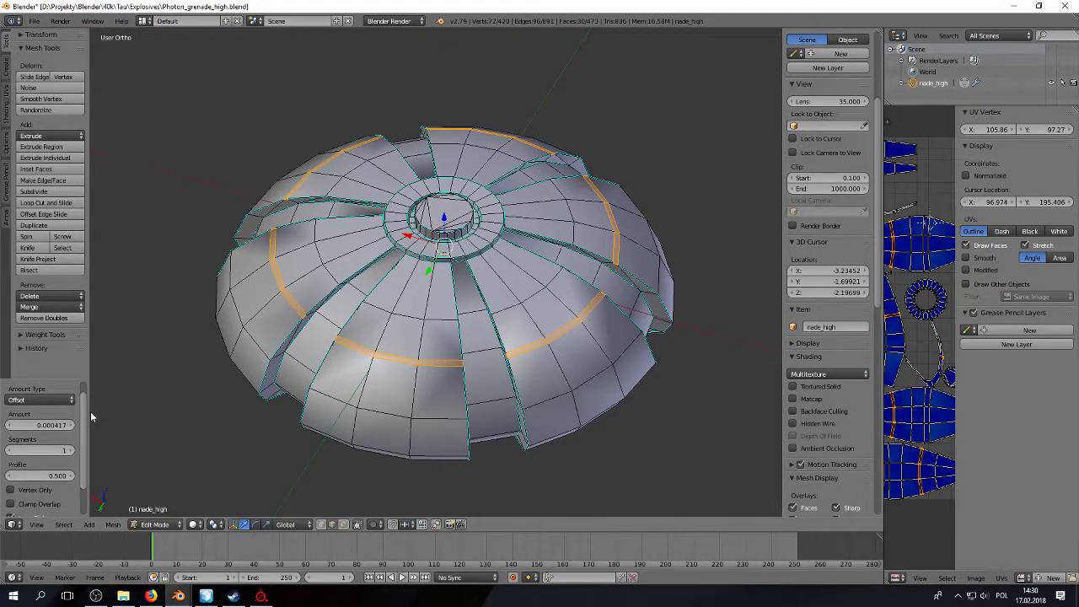
Step: Inspect the bevelled bands up close and set the bevel to 5 segments
middle_click_drag(318, 354, 424, 313)
scroll(424, 313, "up", 6)
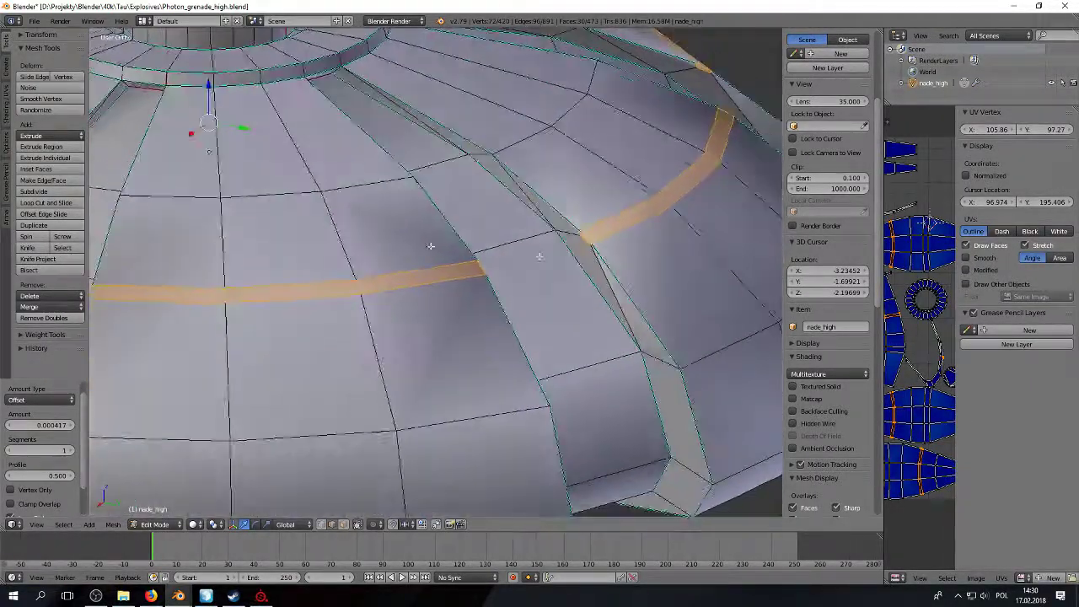
scroll(593, 235, "down", 6)
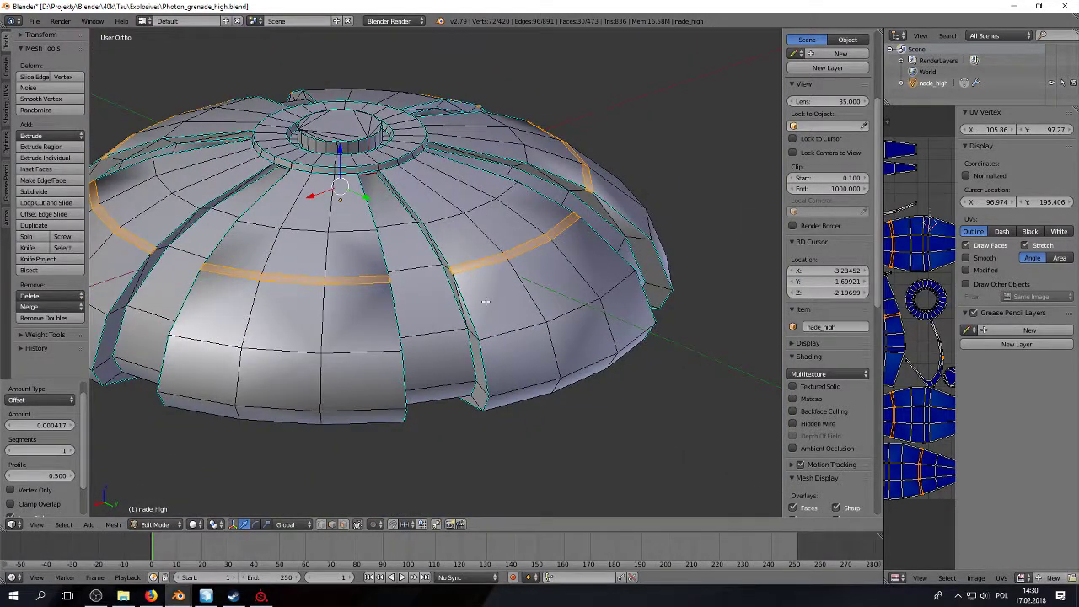
middle_click_drag(486, 301, 424, 307)
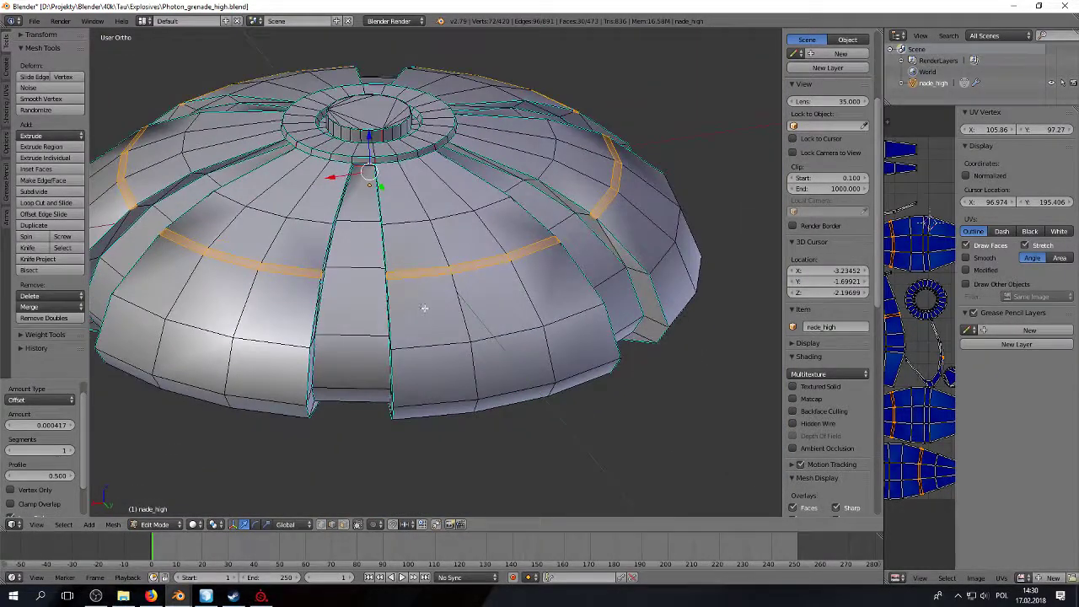
left_click(71, 451)
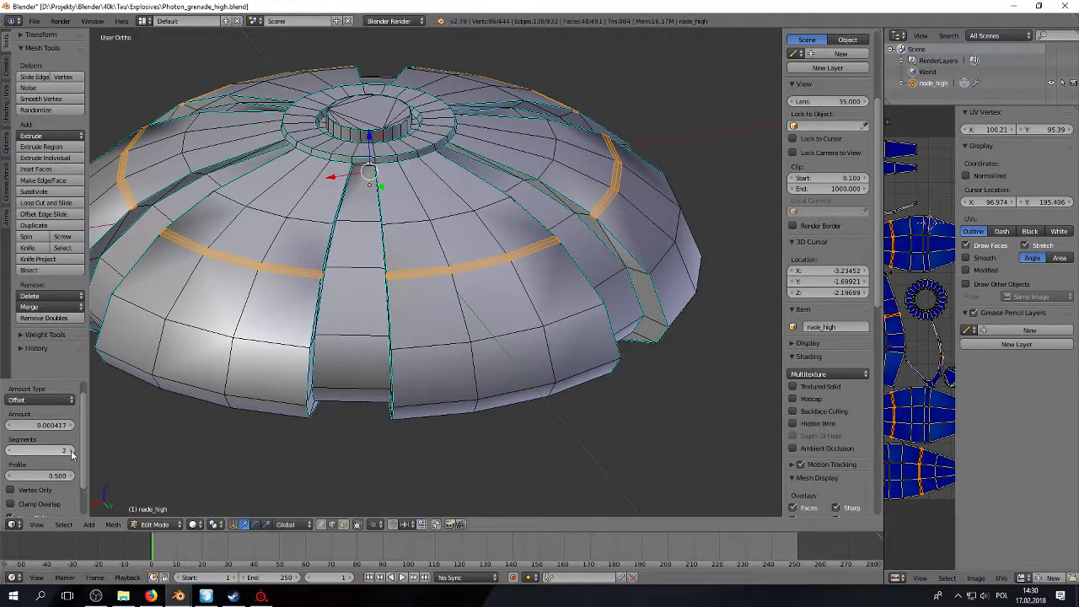
left_click(72, 451)
left_click(71, 451)
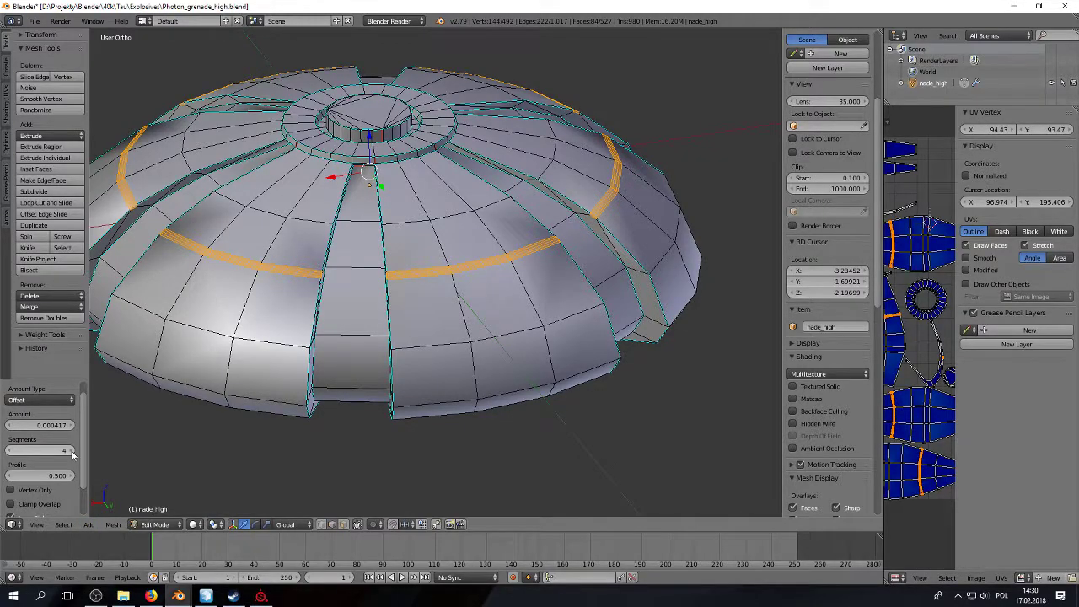
left_click(72, 451)
Step: Try the bevel with 4 and 3 segments, comparing the bands up close, and return it to 5
middle_click_drag(242, 255, 323, 307, "shift")
scroll(324, 307, "up", 1)
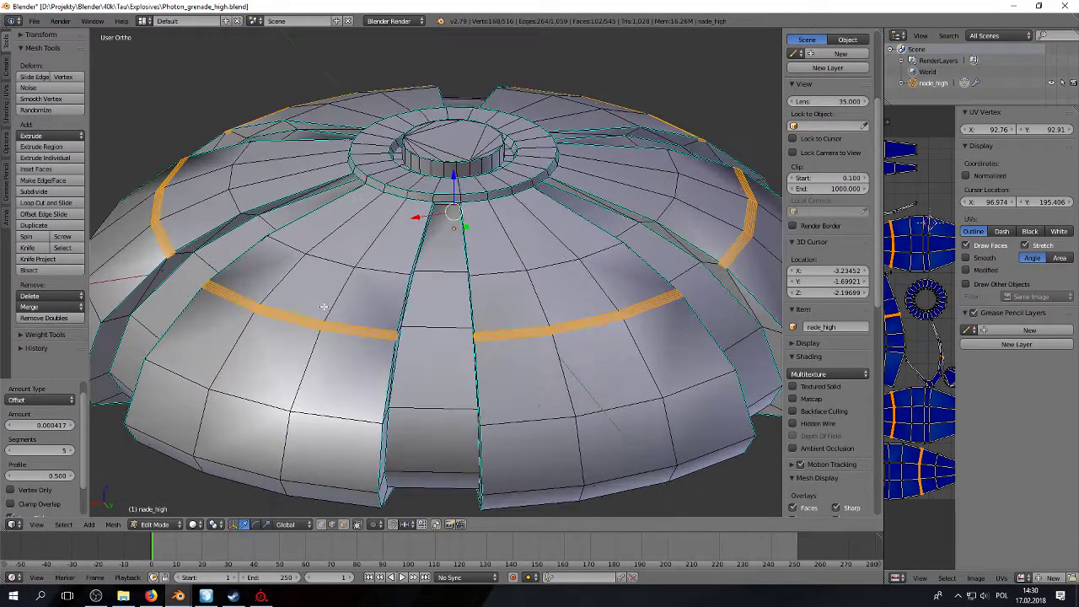
scroll(323, 306, "up", 2)
scroll(447, 260, "up", 2)
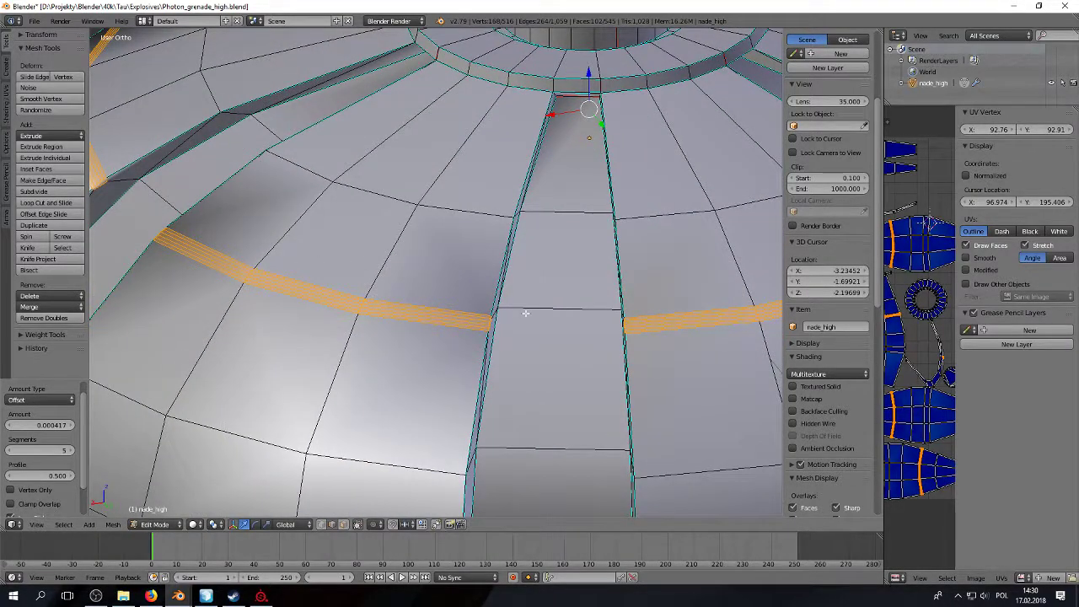
left_click(10, 451)
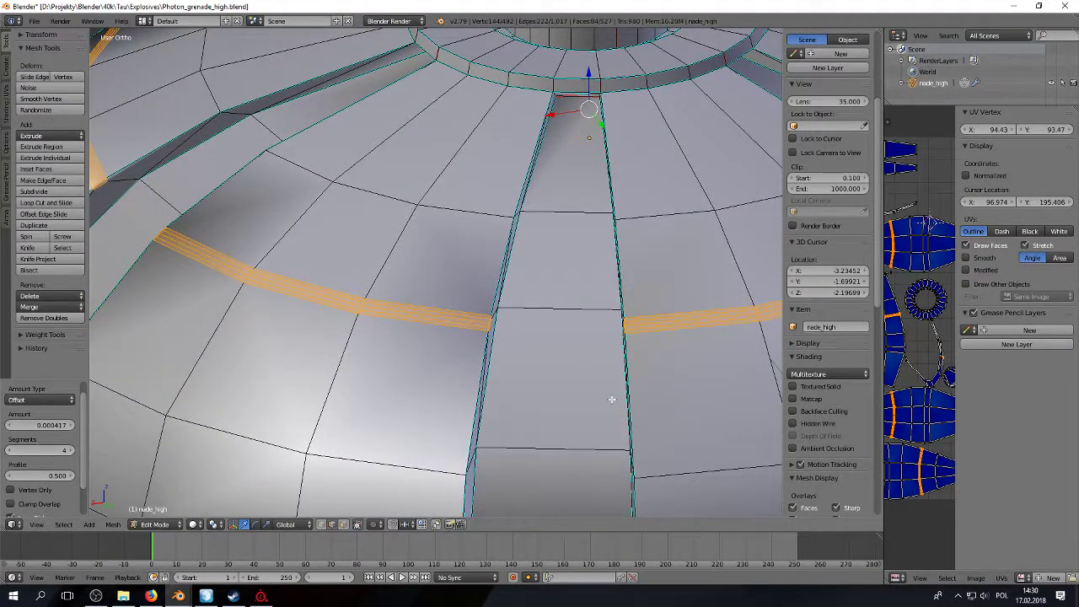
scroll(422, 374, "up", 3)
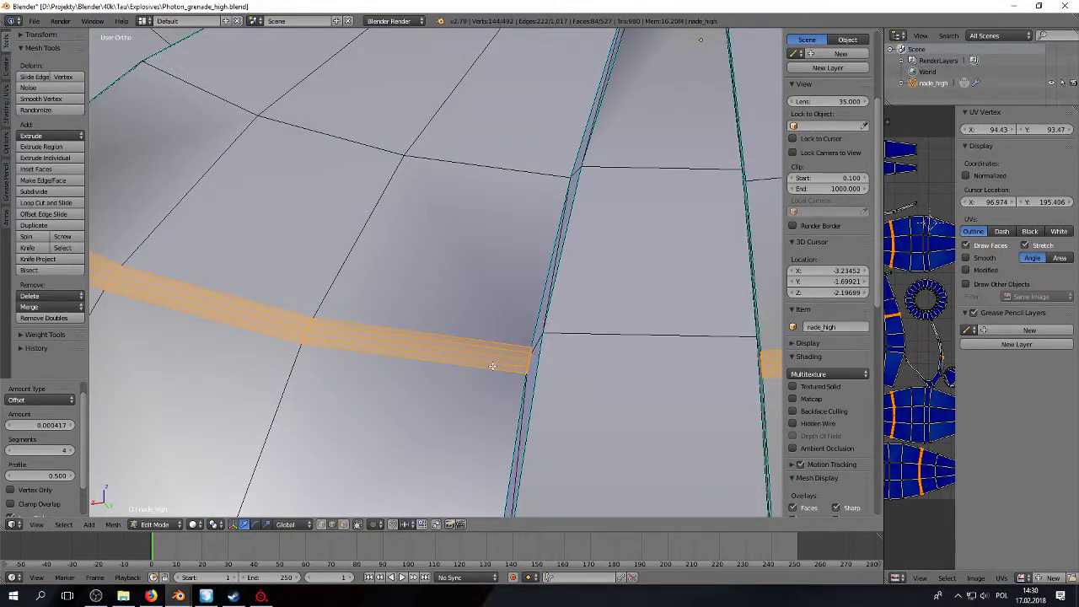
left_click(10, 451)
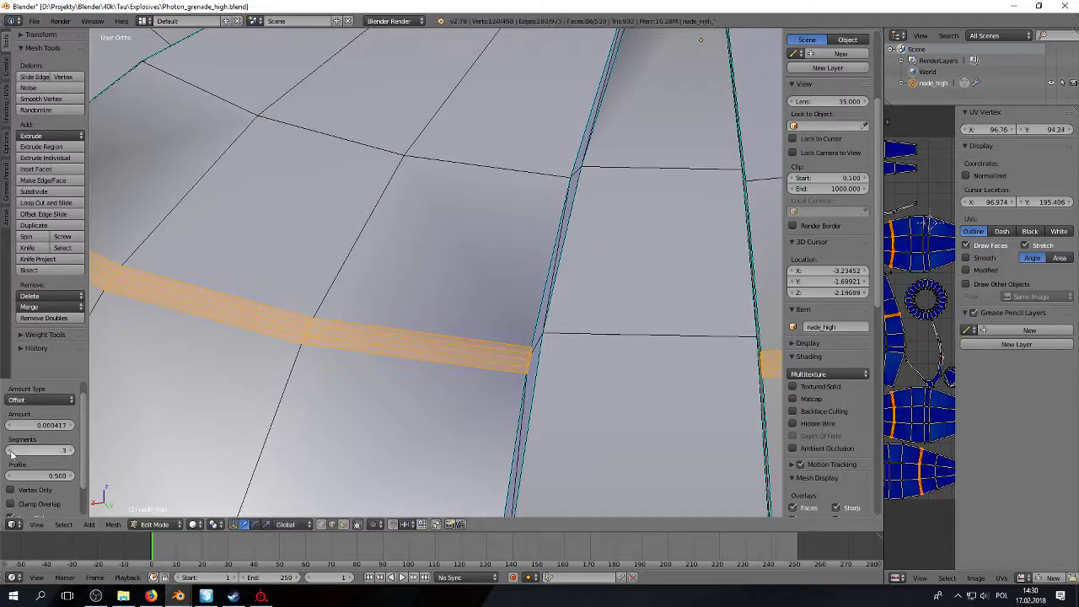
left_click(71, 451)
left_click(71, 451)
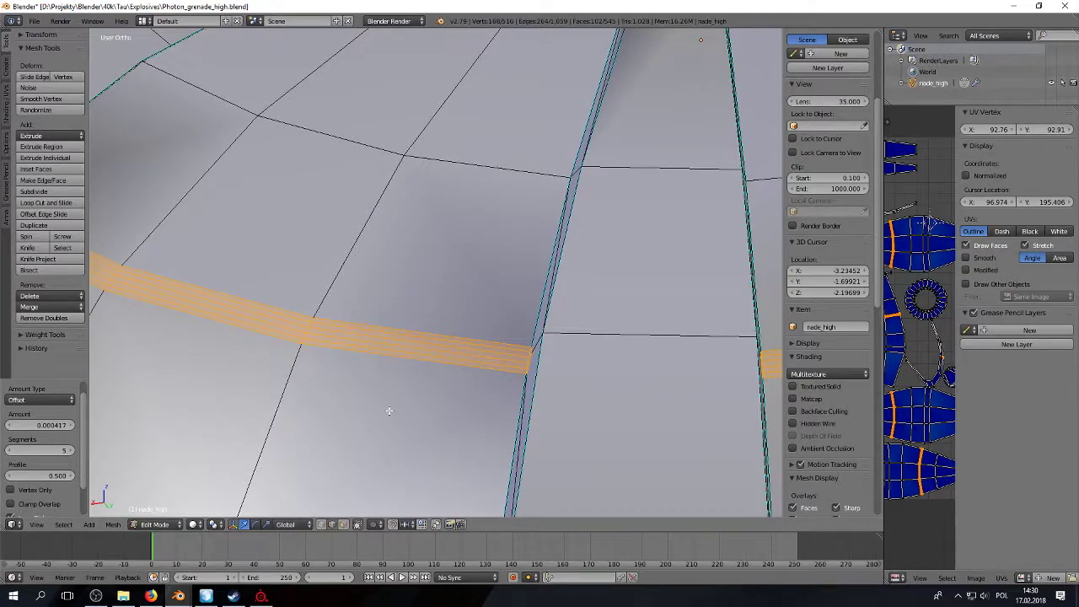
Step: Select the two middle edge loops of the bevelled band on each of the six raised panels
right_click(523, 355)
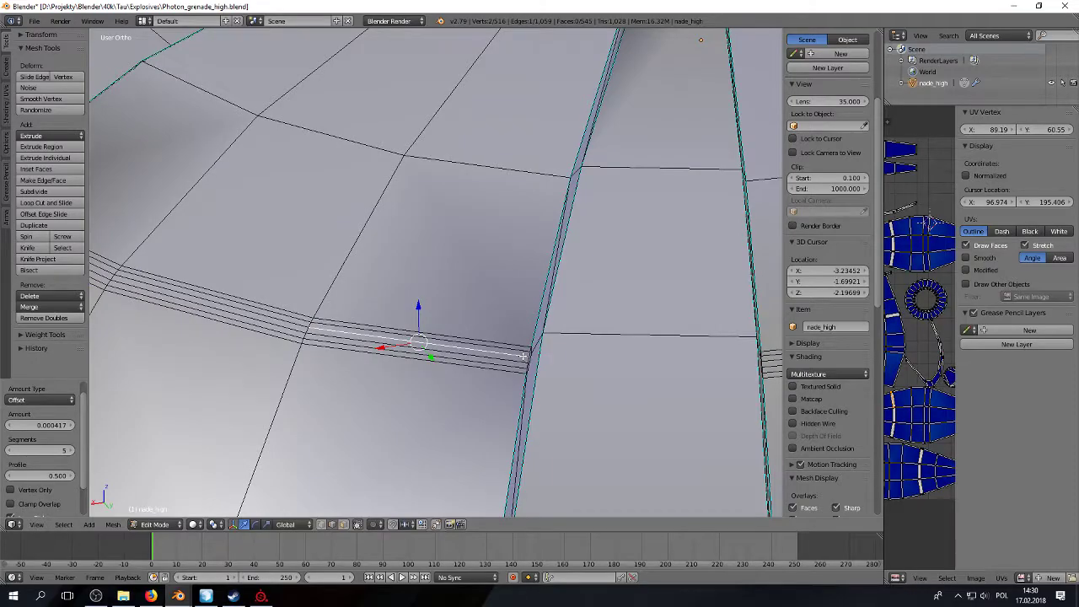
right_click(520, 361, "alt")
right_click(515, 357, "alt+shift")
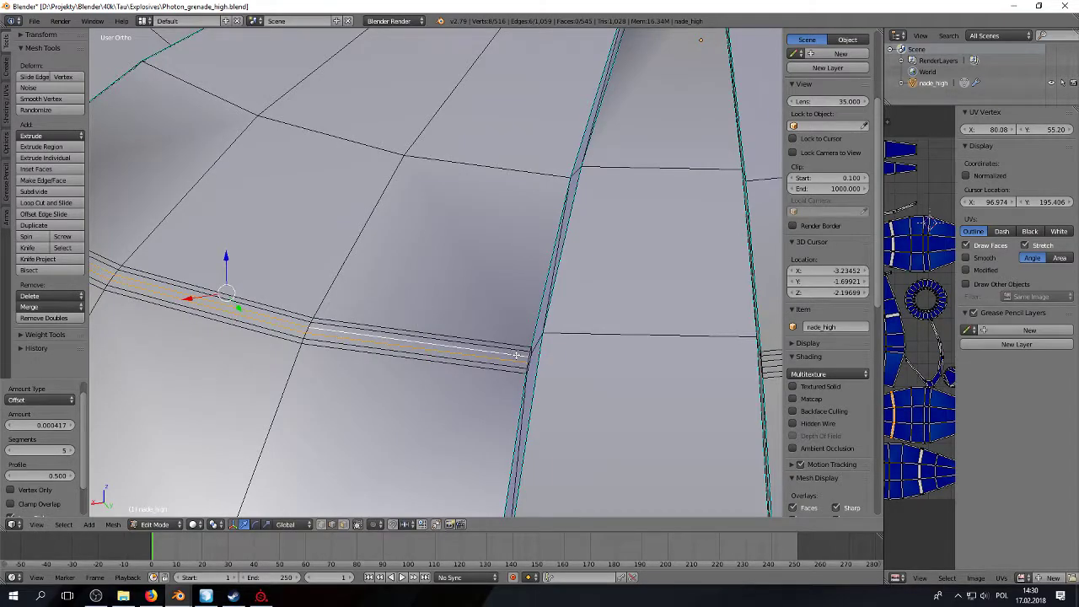
scroll(515, 357, "down", 4)
scroll(512, 360, "down", 2)
middle_click_drag(512, 360, 267, 287)
scroll(267, 287, "up", 4)
right_click(360, 381, "alt+shift")
right_click(360, 387, "alt+shift")
middle_click_drag(744, 294, 228, 409)
right_click(284, 354, "alt+shift")
middle_click_drag(284, 354, 491, 240)
right_click(369, 307, "alt+shift")
right_click(483, 242, "alt+shift")
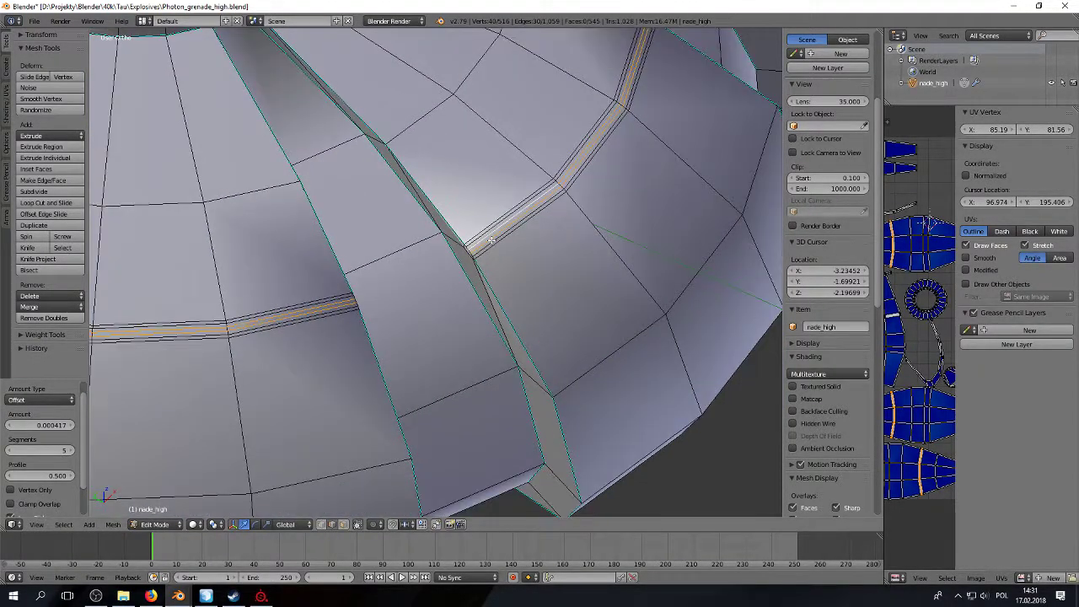
scroll(492, 241, "down", 5)
middle_click_drag(182, 197, 408, 377)
scroll(328, 255, "up", 1)
scroll(340, 253, "up", 6)
right_click(390, 401, "alt+shift")
Step: Scale the selected middle loops inward so the panel bands sink into shallow grooves
scroll(409, 306, "down", 5)
middle_click_drag(527, 95, 514, 286, "shift")
key("s")
left_click(689, 117)
Step: Examine the mid-height grooves on the panels in shaded view, comparing them with the edit mesh
key("Tab")
scroll(401, 152, "up", 3)
middle_click_drag(380, 268, 569, 240)
key("Tab")
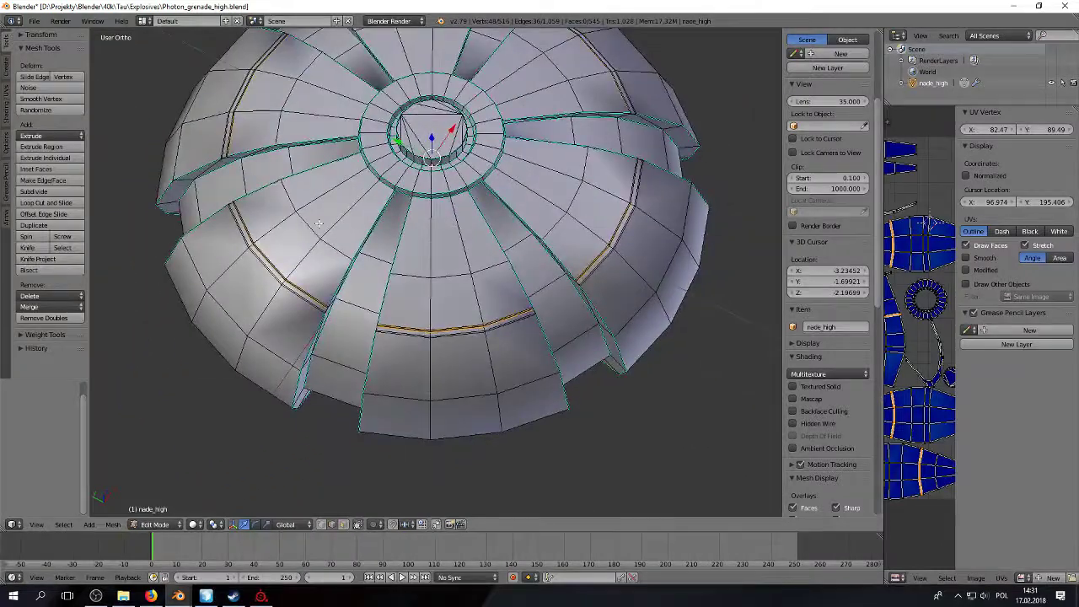
key("Tab")
middle_click_drag(309, 231, 404, 253)
key("Tab")
key("Tab")
key("Tab")
Step: Select the flat ring of faces around the central cap and inset it by about 0.0011
scroll(505, 467, "up", 3)
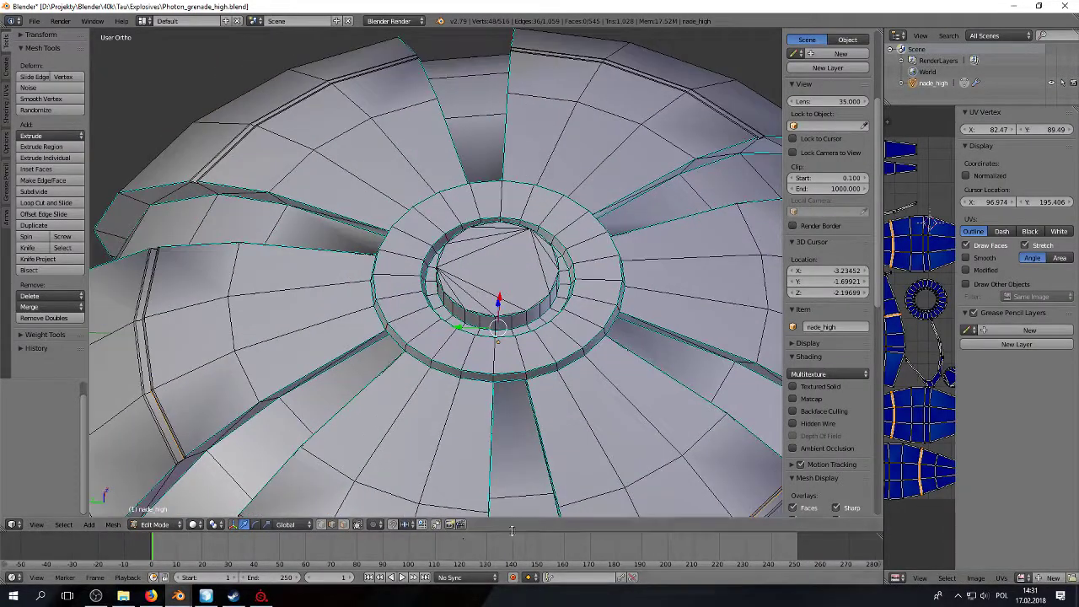
left_click(341, 522)
right_click(404, 291, "alt")
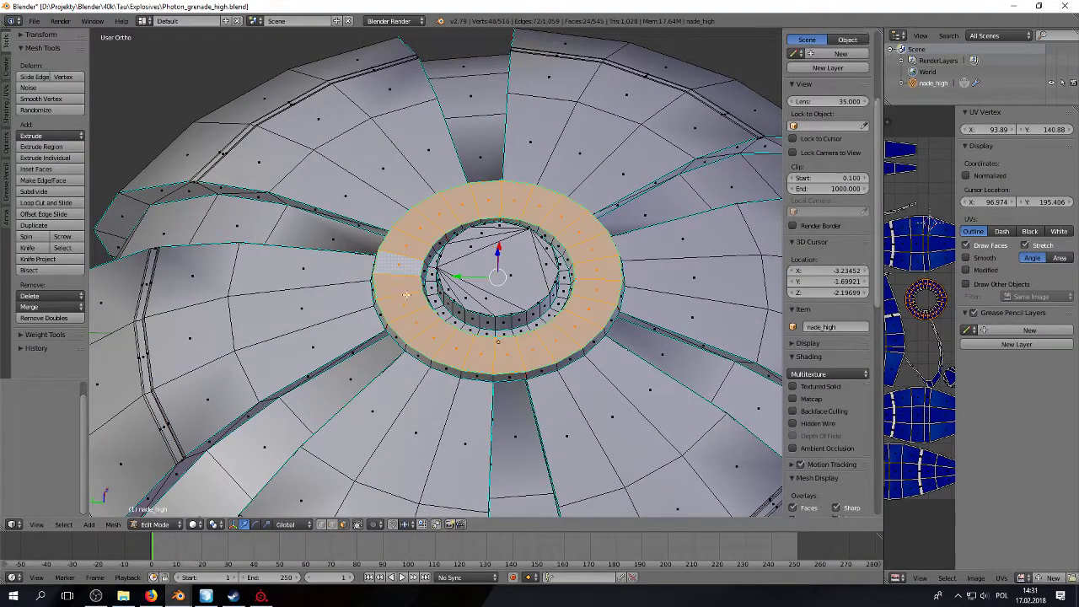
key("i")
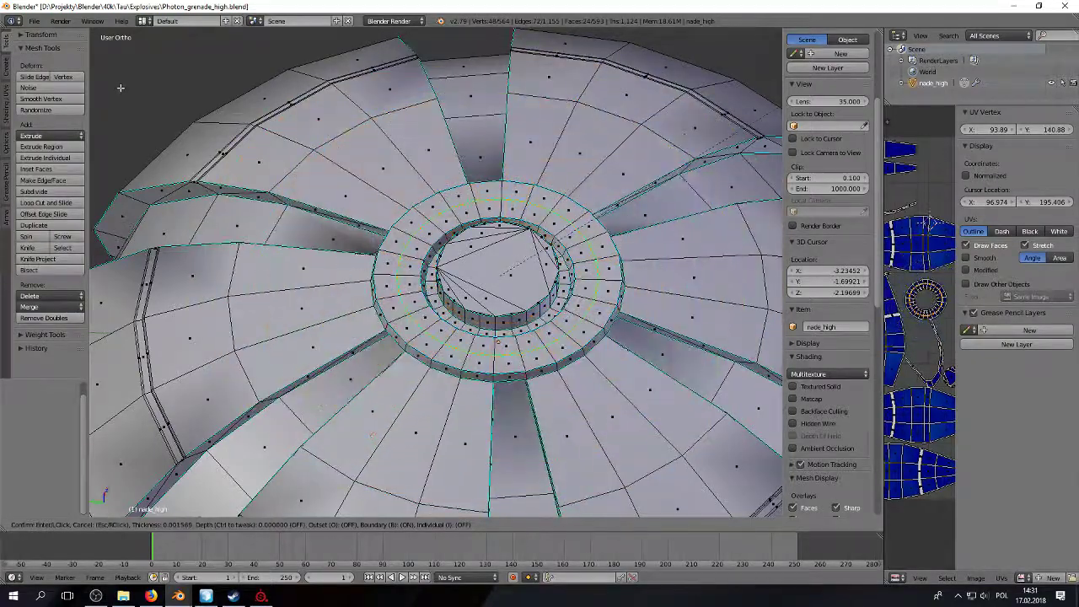
left_click(144, 88)
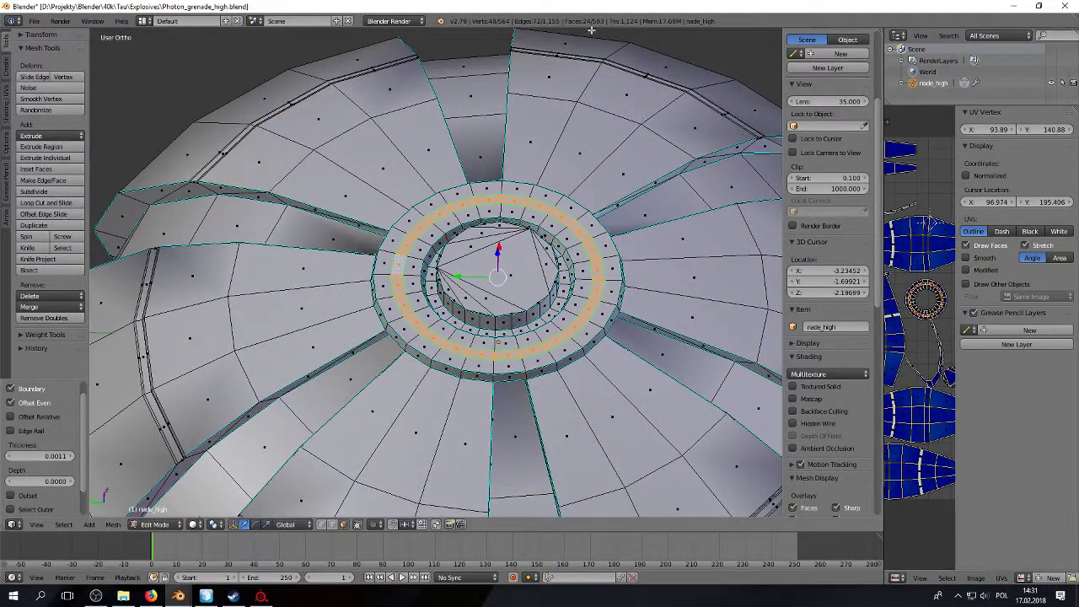
Step: Bevel the outer edge loop of the inset ring with an offset of 0.000417 and 5 segments
scroll(648, 164, "up", 2)
left_click(333, 525)
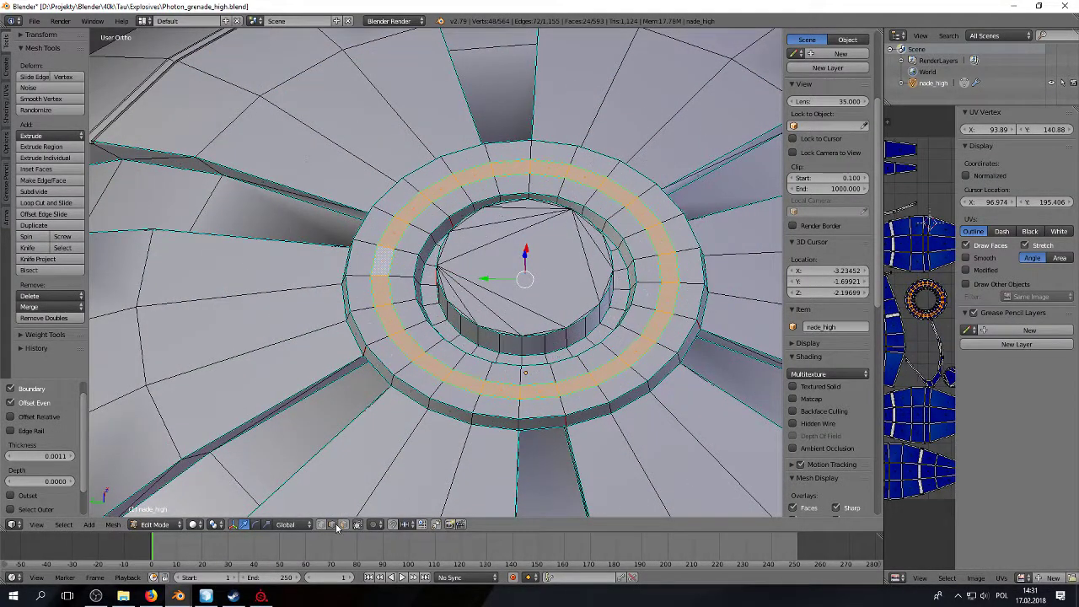
left_click(377, 294, "alt")
key("ctrl+b")
left_click(347, 285)
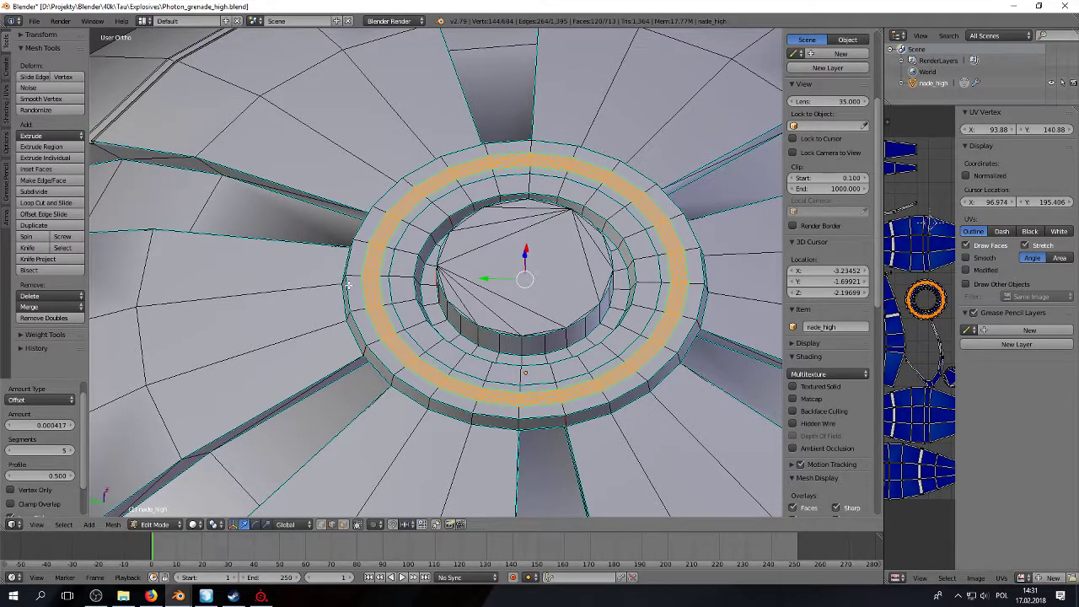
Step: Sink the two middle edge loops of the ring's bevel to form a circular groove around the cap
left_click(367, 286, "alt")
scroll(362, 291, "up", 1)
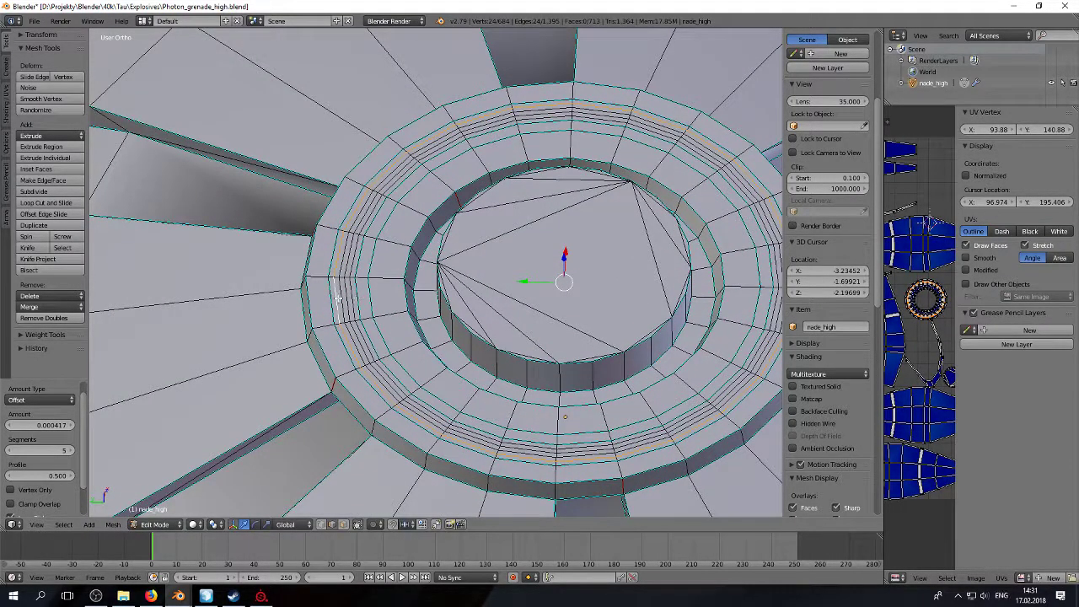
left_click(370, 287, "alt+shift")
middle_click_drag(574, 248, 575, 287)
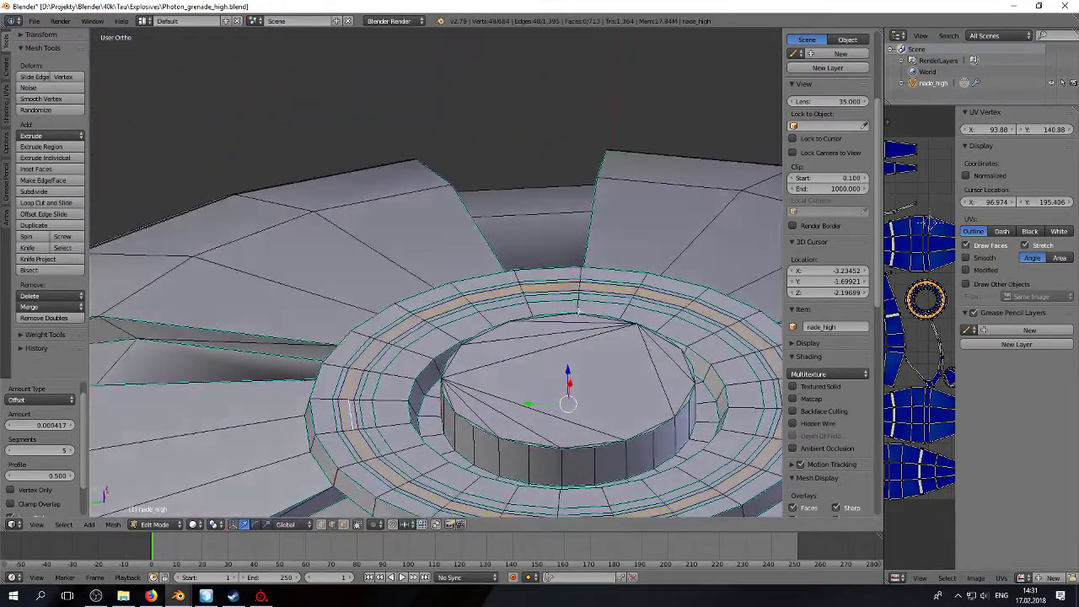
scroll(569, 368, "down", 1)
key("Tab")
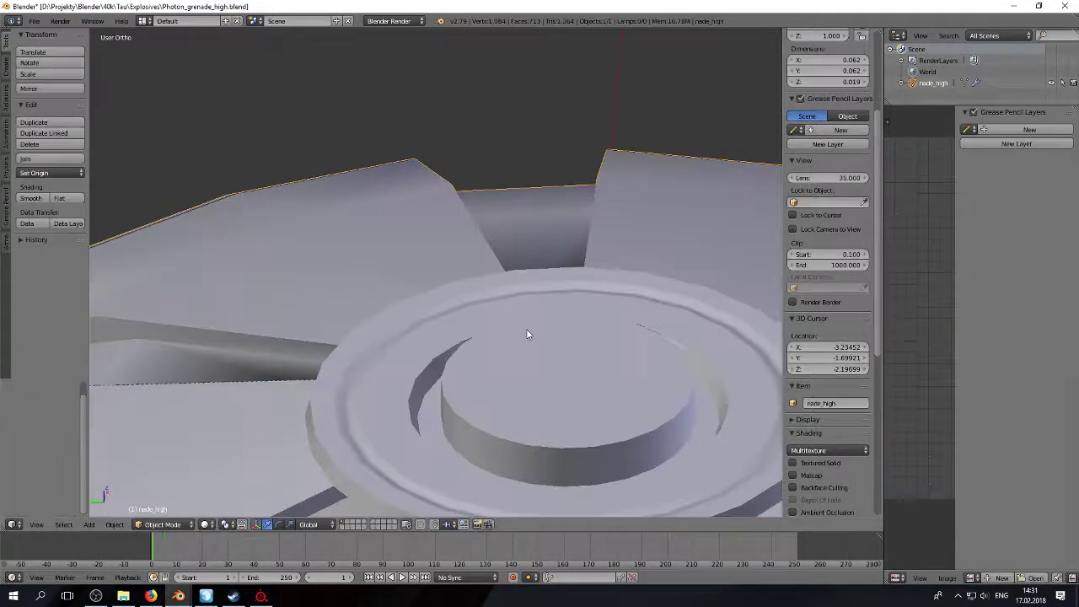
scroll(527, 335, "down", 3)
middle_click_drag(527, 335, 413, 320)
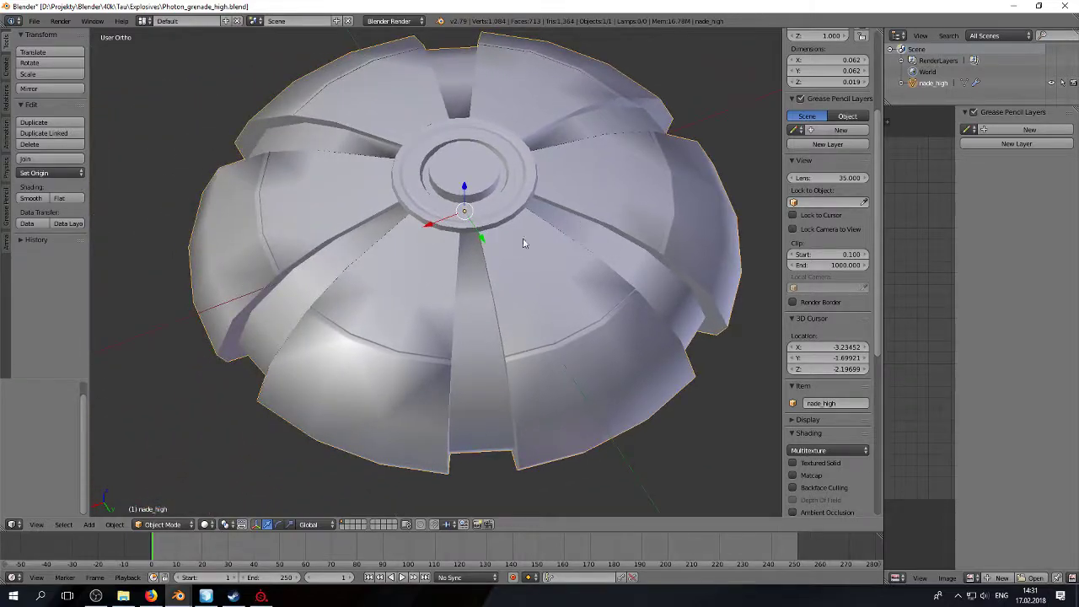
Step: Select the two lengthwise inner edge loops on each of the six raised panels
key("Tab")
right_click(366, 305, "alt")
right_click(408, 322, "alt+shift")
right_click(545, 317, "alt+shift")
right_click(588, 300, "alt+shift")
right_click(659, 209, "alt+shift")
right_click(646, 173, "alt+shift")
right_click(560, 91, "alt+shift")
right_click(536, 79, "alt+shift")
right_click(558, 84, "alt+shift")
right_click(524, 67, "alt+shift")
right_click(386, 78, "alt+shift")
right_click(342, 107, "alt+shift")
right_click(300, 183, "alt+shift")
right_click(286, 218, "alt+shift")
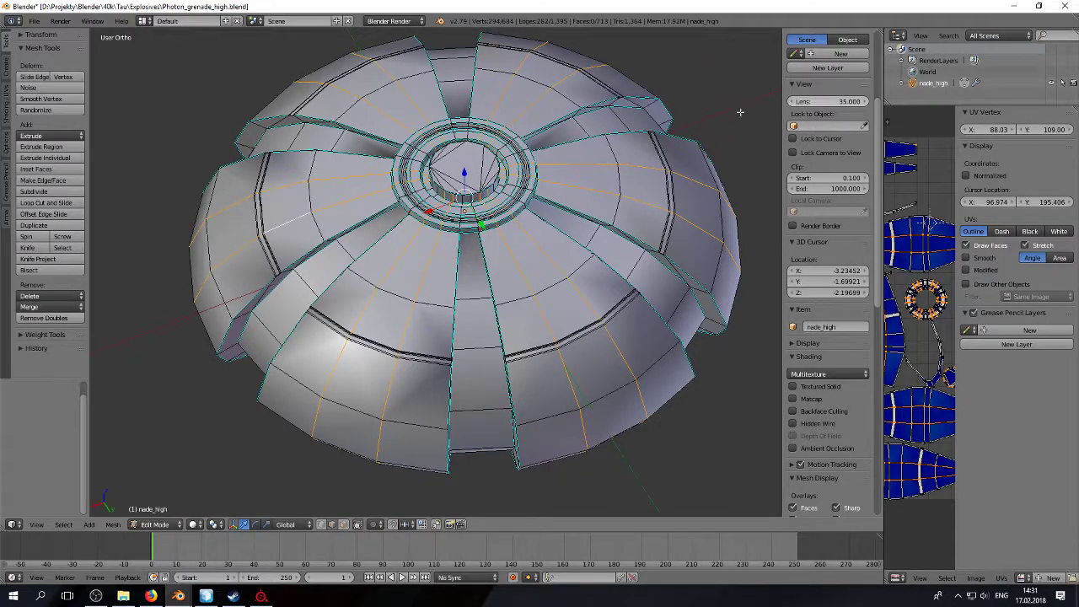
Step: Bevel the selected lengthwise loops with an offset of about 0.000426 and 5 segments
key("ctrl+b")
scroll(614, 156, "up", 4)
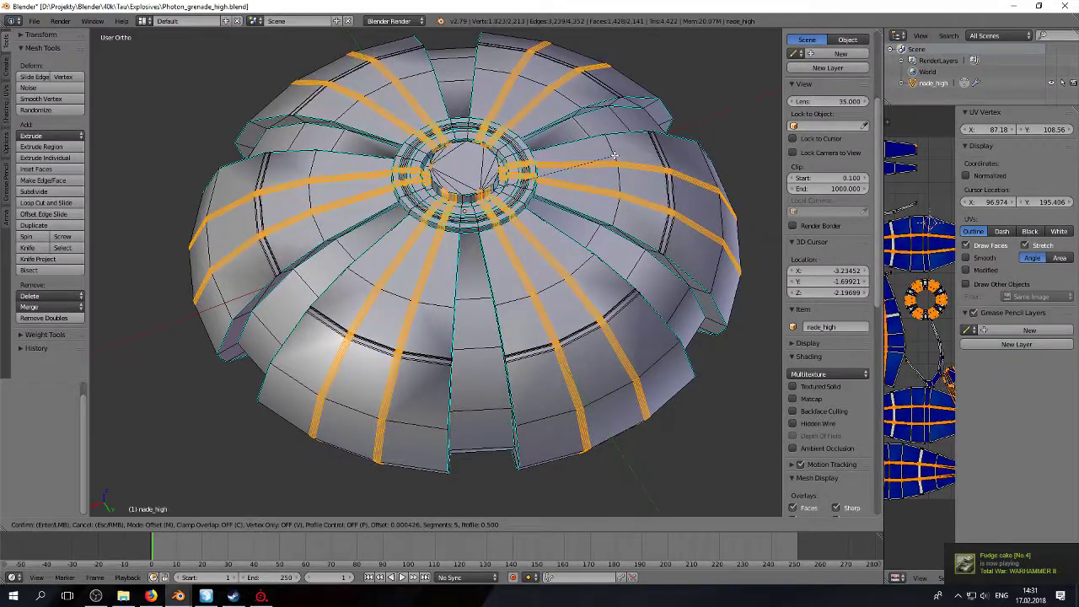
left_click(614, 156)
Step: Select the middle edge loops inside both lengthwise bevels on the first three raised panels
middle_click_drag(313, 273, 334, 265)
scroll(335, 264, "up", 3)
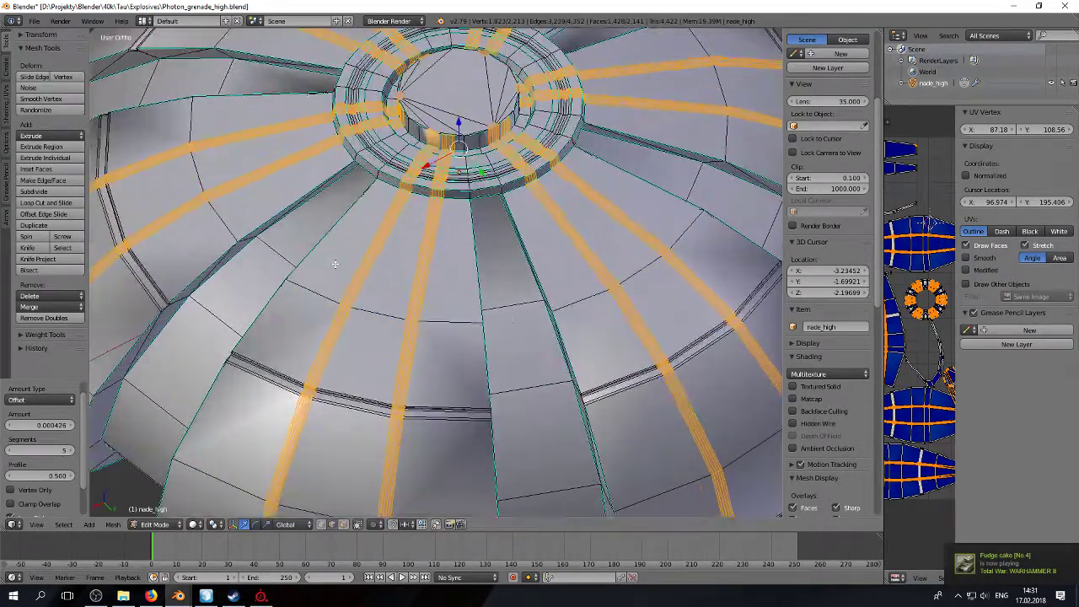
right_click(347, 308, "alt")
right_click(412, 299, "alt+shift")
middle_click_drag(411, 300, 568, 301)
right_click(539, 299, "alt+shift")
right_click(574, 304, "alt+shift")
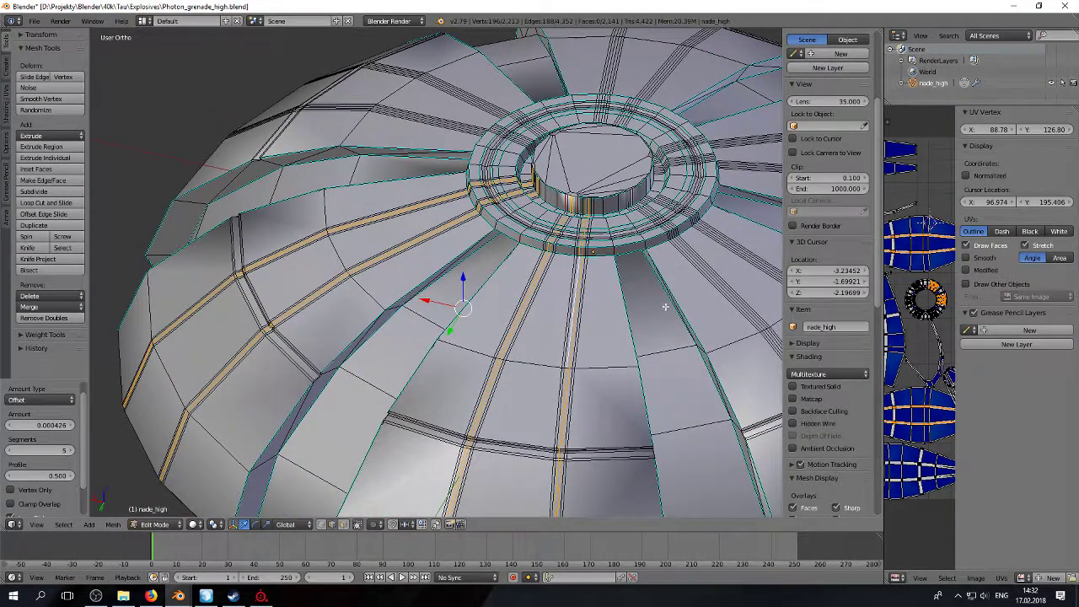
middle_click_drag(667, 300, 371, 302, "shift")
middle_click_drag(472, 295, 390, 289)
right_click(380, 282, "alt+shift")
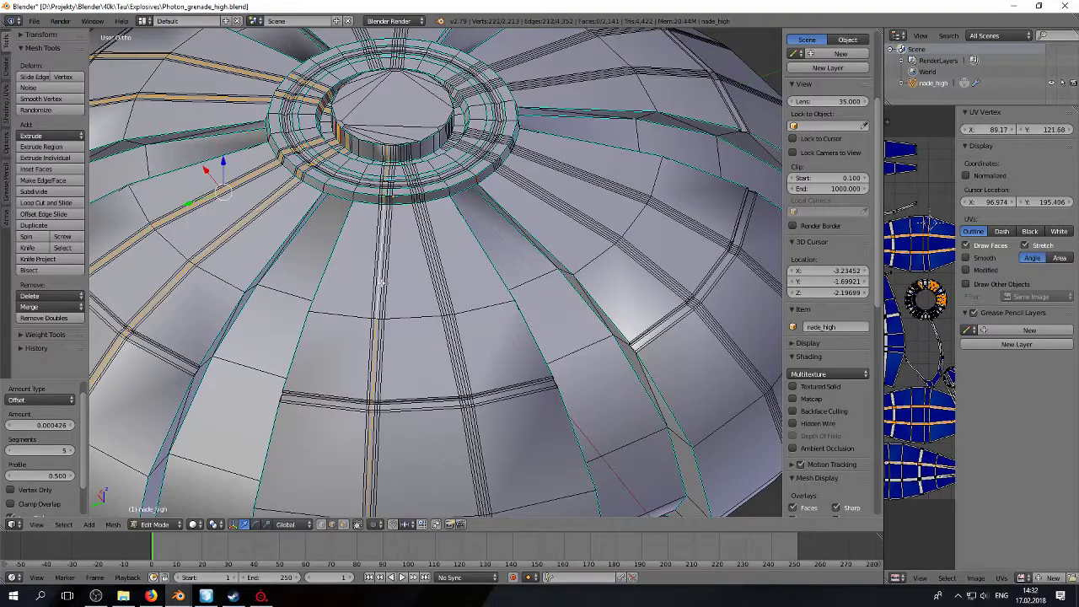
scroll(392, 286, "up", 4)
right_click(343, 291, "alt+shift")
right_click(343, 291, "alt+shift")
right_click(439, 285, "alt+shift")
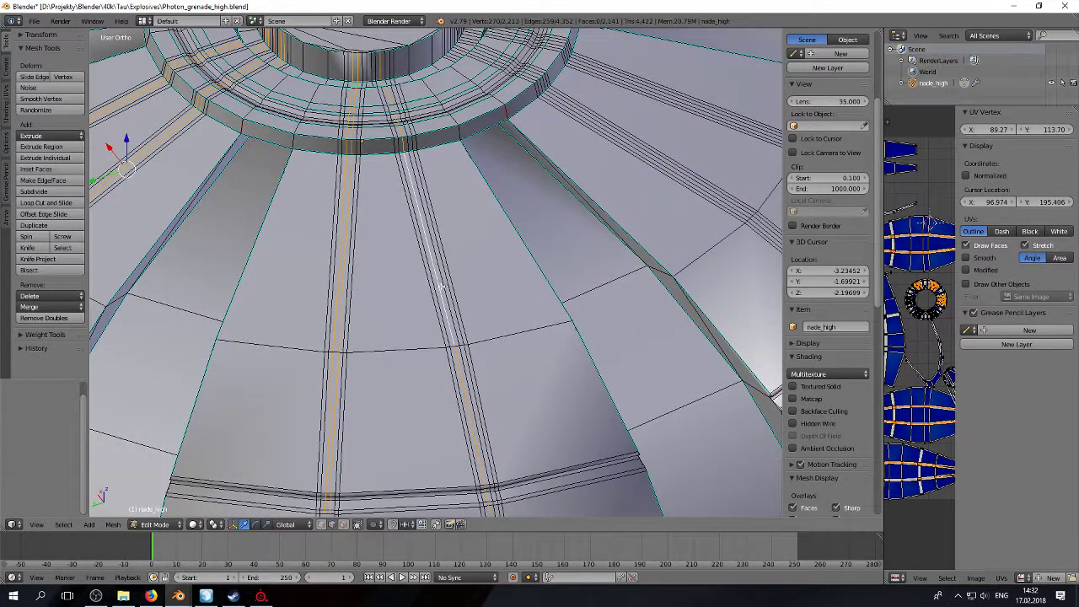
Step: Add the middle loops of the lengthwise bevels on the remaining three panels to the selection
middle_click_drag(506, 284, 574, 261)
right_click(574, 261, "alt+shift")
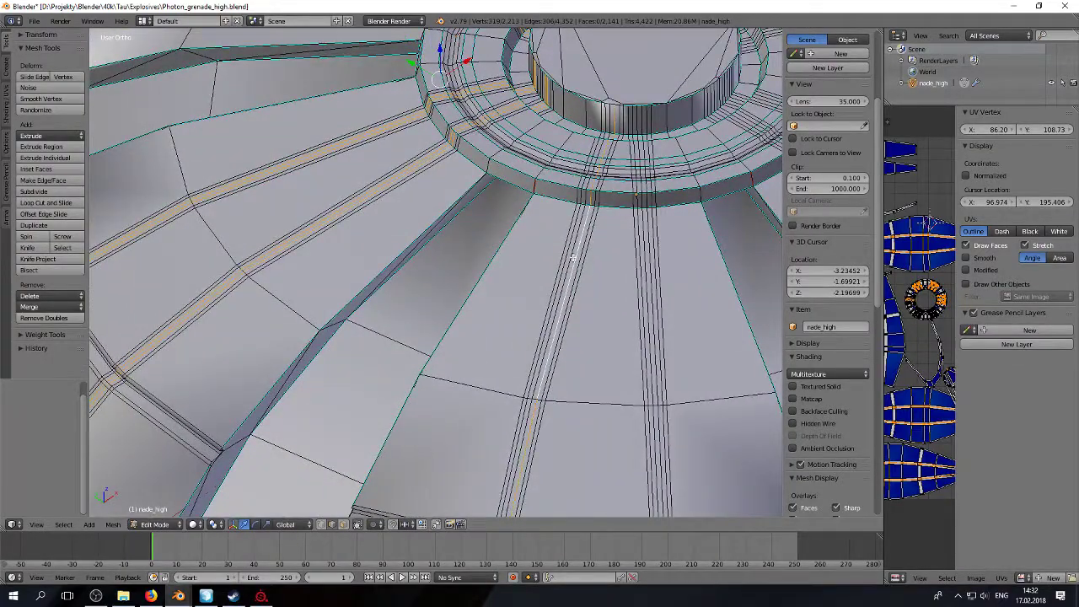
right_click(646, 248, "alt+shift")
middle_click_drag(640, 249, 524, 314)
right_click(524, 315, "alt+shift")
middle_click_drag(596, 319, 585, 316, "shift")
right_click(586, 316, "alt+shift")
key("ctrl+z")
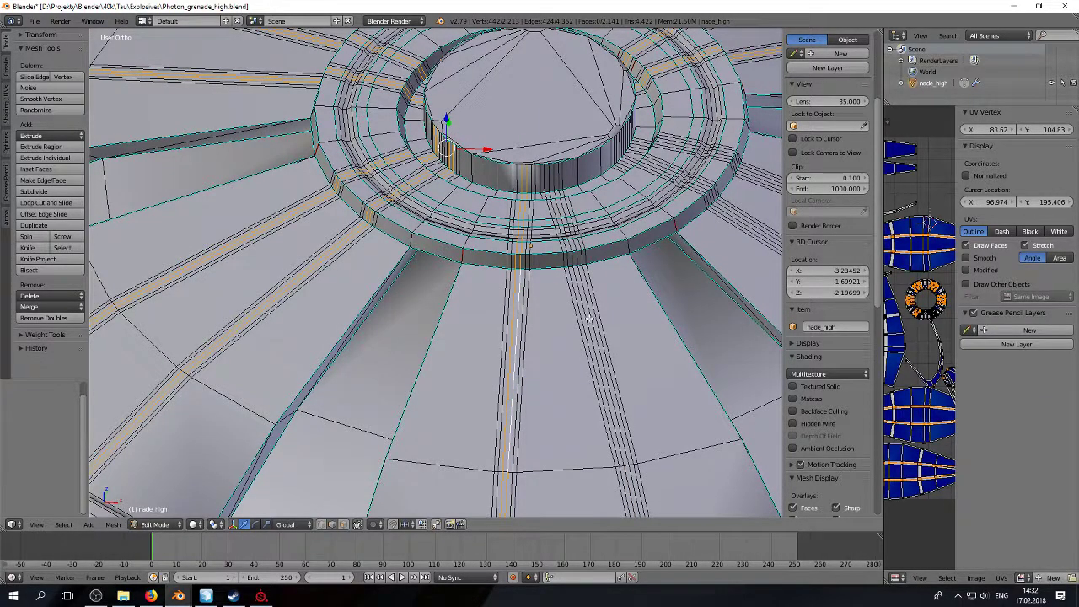
middle_click_drag(593, 322, 439, 291)
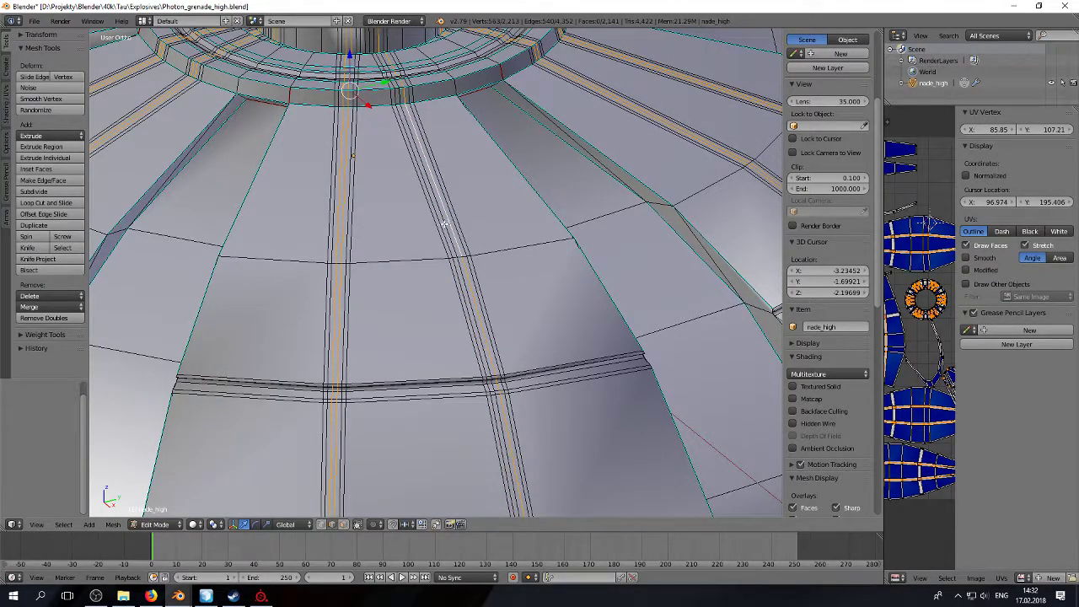
middle_click_drag(626, 212, 487, 233)
scroll(515, 221, "down", 5)
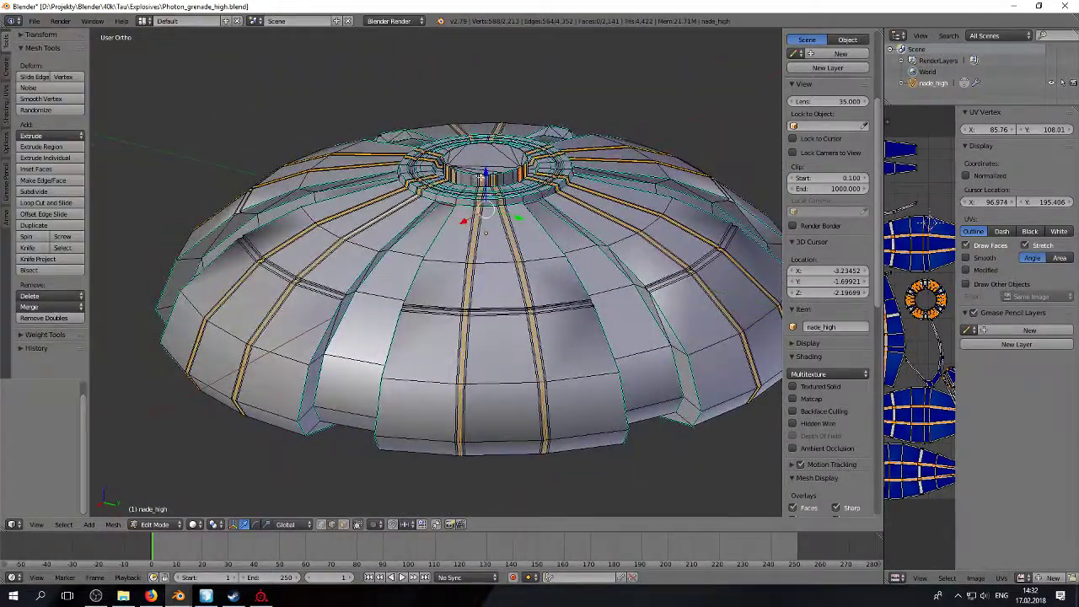
Step: Sink the selected lengthwise loops into grooves running along the panels and across the central ring, checking from above and below
key("Tab")
scroll(347, 219, "up", 2)
middle_click_drag(354, 236, 334, 311)
scroll(348, 216, "down", 3)
scroll(335, 312, "up", 4)
middle_click_drag(380, 362, 368, 161)
key("Tab")
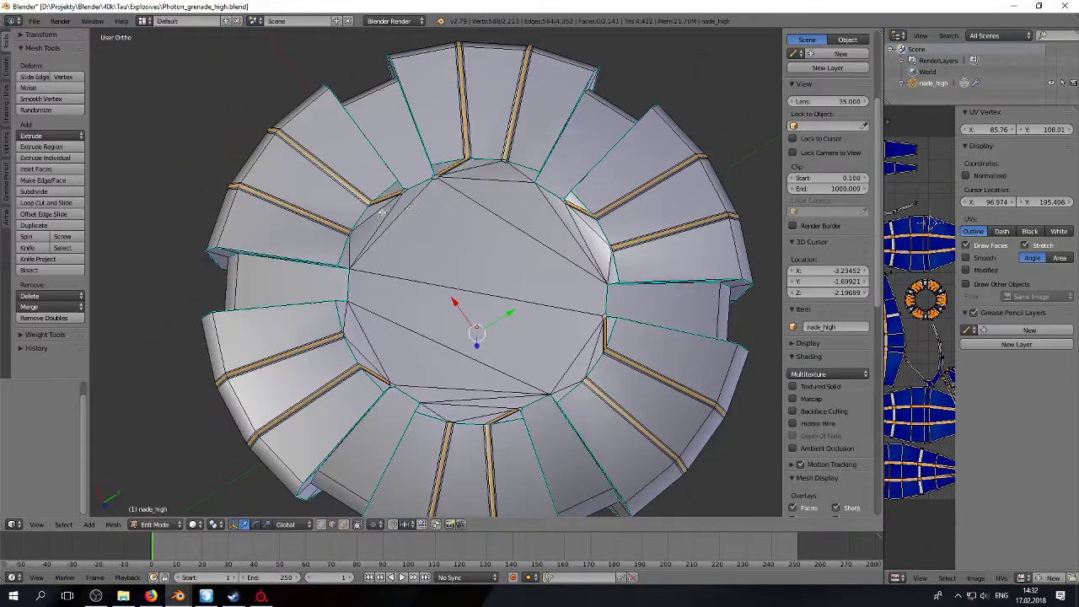
key("Tab")
middle_click_drag(371, 215, 472, 300)
key("Tab")
key("Tab")
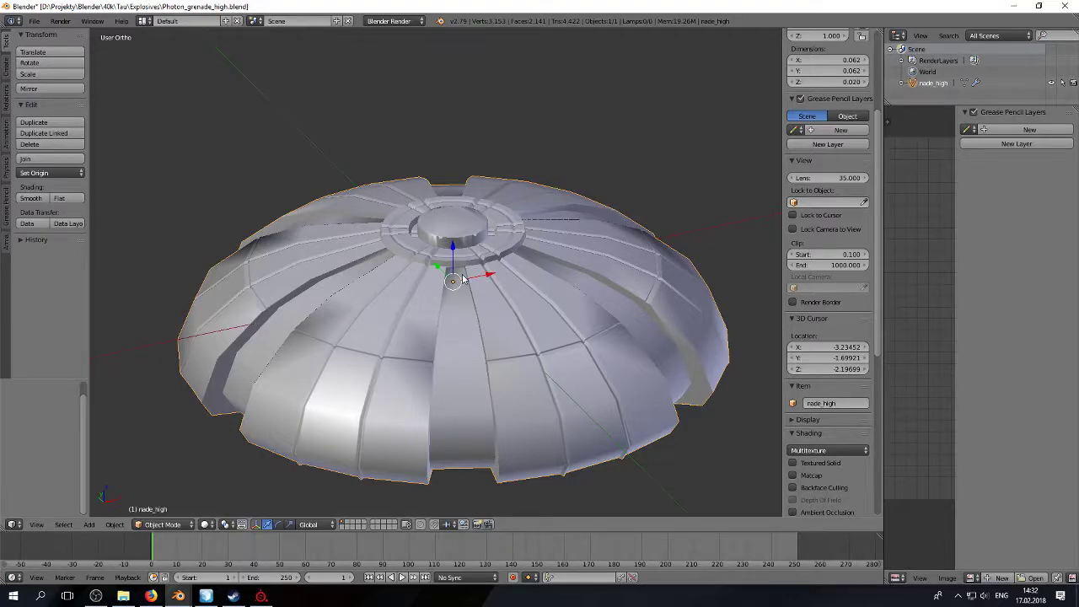
Step: Examine up close how the lengthwise grooves cross the central ring and cap
scroll(462, 279, "up", 5)
key("Tab")
middle_click_drag(457, 212, 401, 339, "shift")
scroll(402, 339, "up", 3)
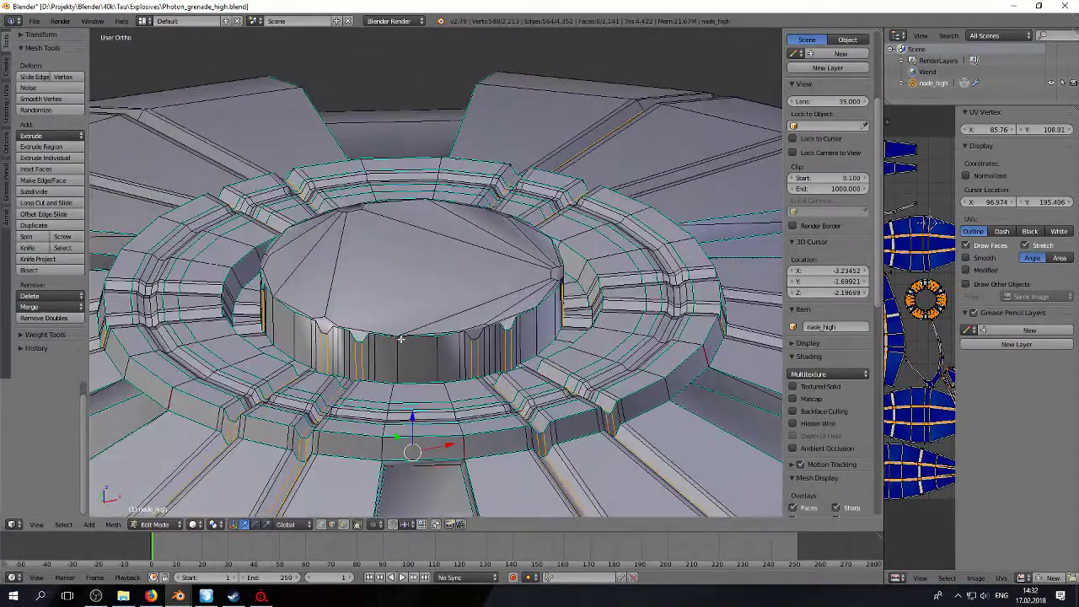
scroll(365, 341, "down", 7)
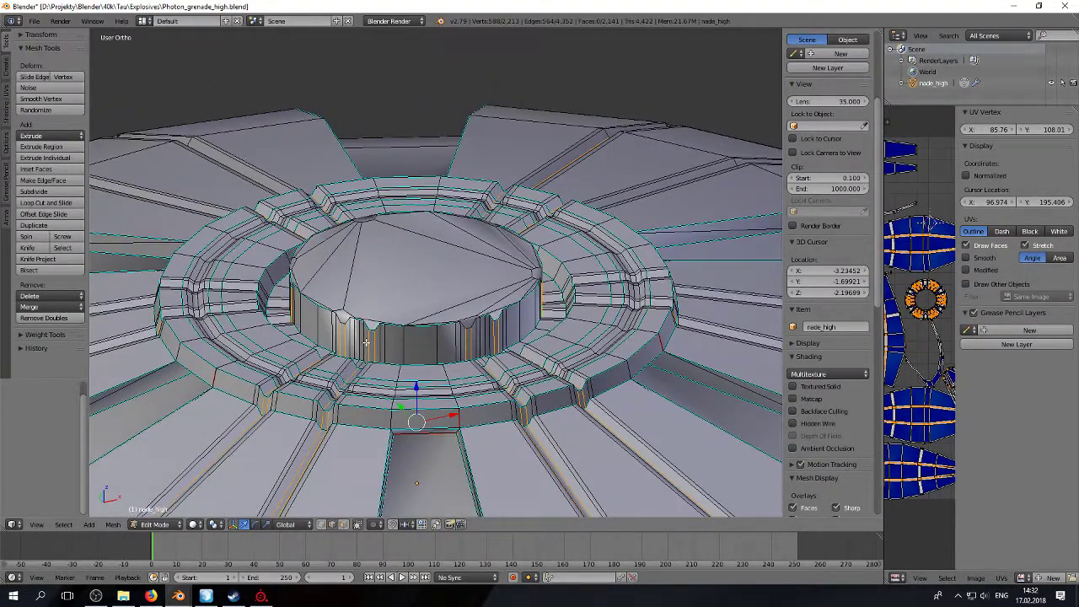
key("Tab")
middle_click_drag(438, 282, 436, 257)
Step: Select the whole grenade mesh and triangulate its faces
key("Tab")
key("a")
key("Tab")
middle_click_drag(394, 361, 443, 344)
key("Tab")
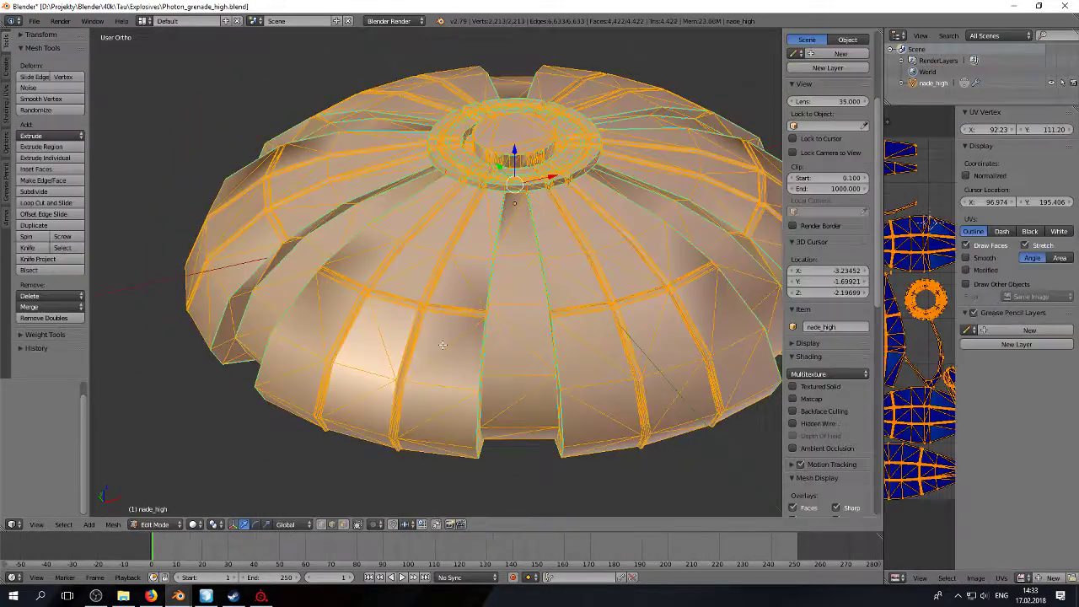
Step: Convert the mesh's triangles back to quads, check the shading, and clear the selection
key("alt+j")
key("Tab")
middle_click_drag(363, 348, 434, 363)
key("Tab")
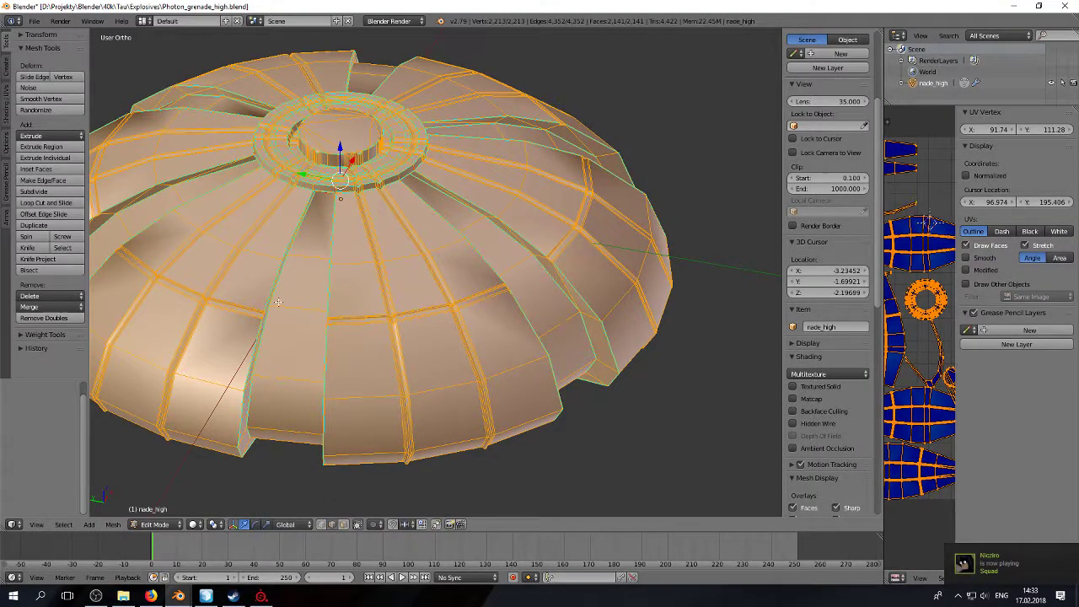
key("a")
Step: Select the edge path along one long side of a raised panel, undoing stray path picks
scroll(356, 441, "up", 4)
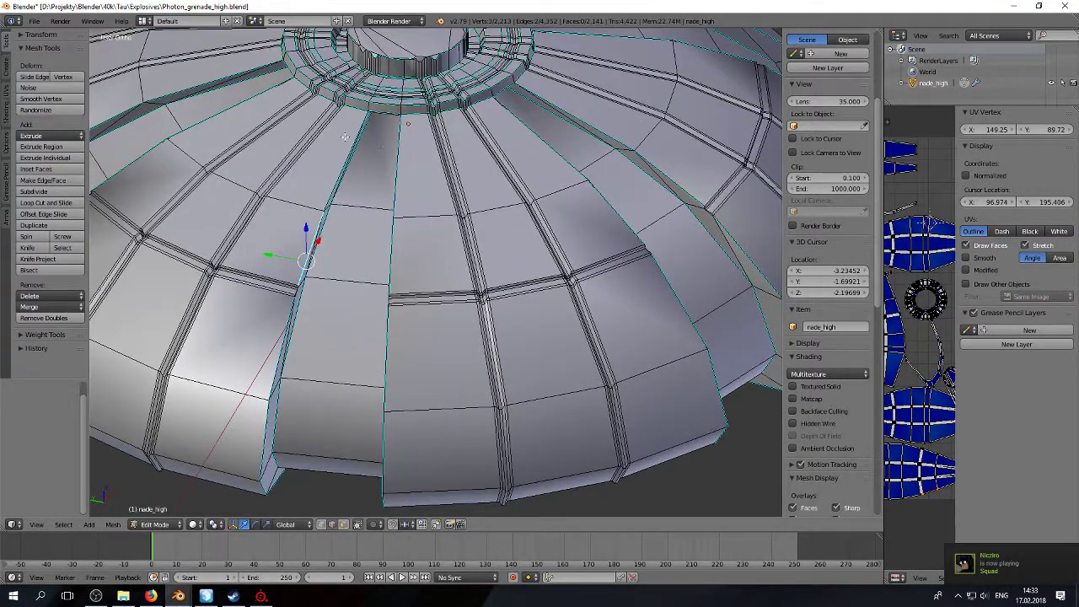
middle_click_drag(305, 366, 322, 145, "shift")
right_click(340, 347, "ctrl")
mouse_move(267, 322)
middle_mouse_down()
mouse_move(269, 367)
mouse_move(270, 334)
middle_mouse_up()
key("ctrl+z")
right_click(325, 179, "ctrl")
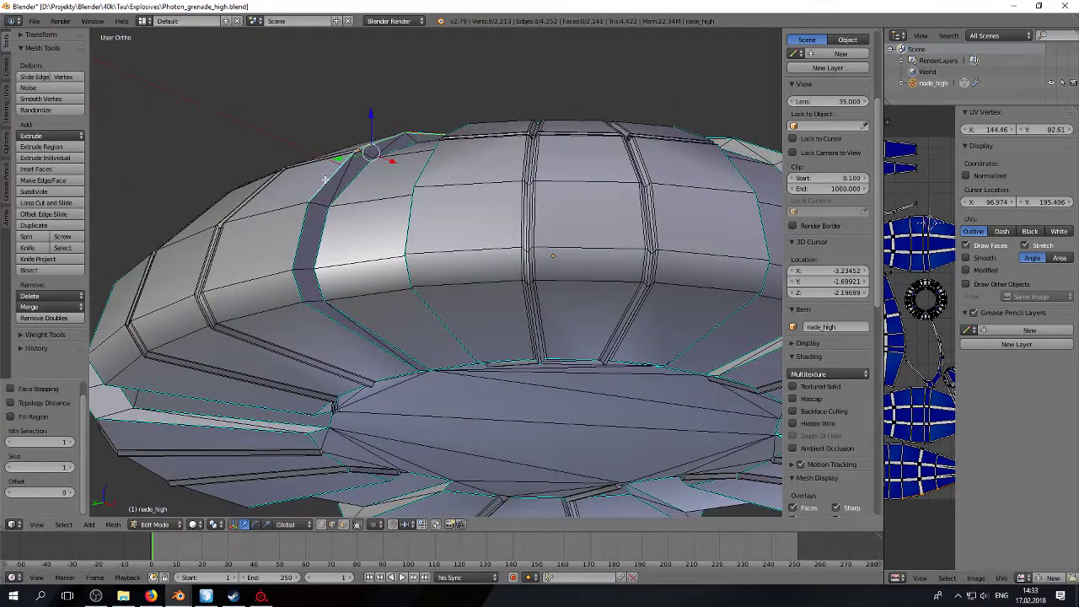
left_click(328, 182, "ctrl")
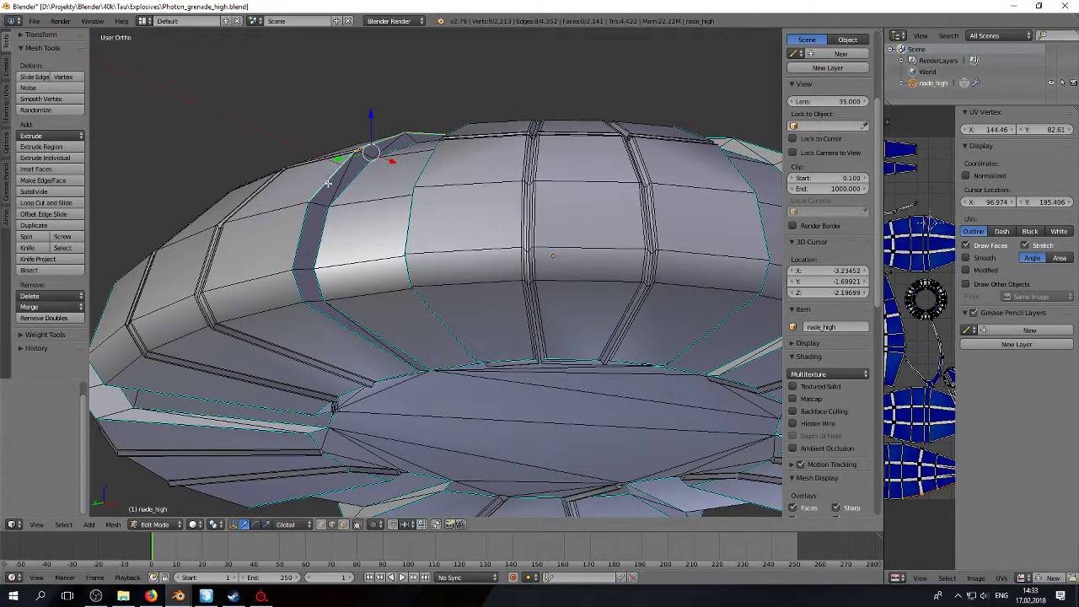
left_click(374, 351, "ctrl")
middle_click_drag(269, 279, 425, 238)
key("ctrl+z")
Step: Extend the selection with the edge path along the opposite long side of the same panel
right_click(373, 225, "shift")
middle_click_drag(460, 397, 491, 253)
right_click(489, 292, "ctrl")
right_click(445, 282, "ctrl")
middle_click_drag(446, 282, 346, 373)
scroll(346, 373, "up", 8)
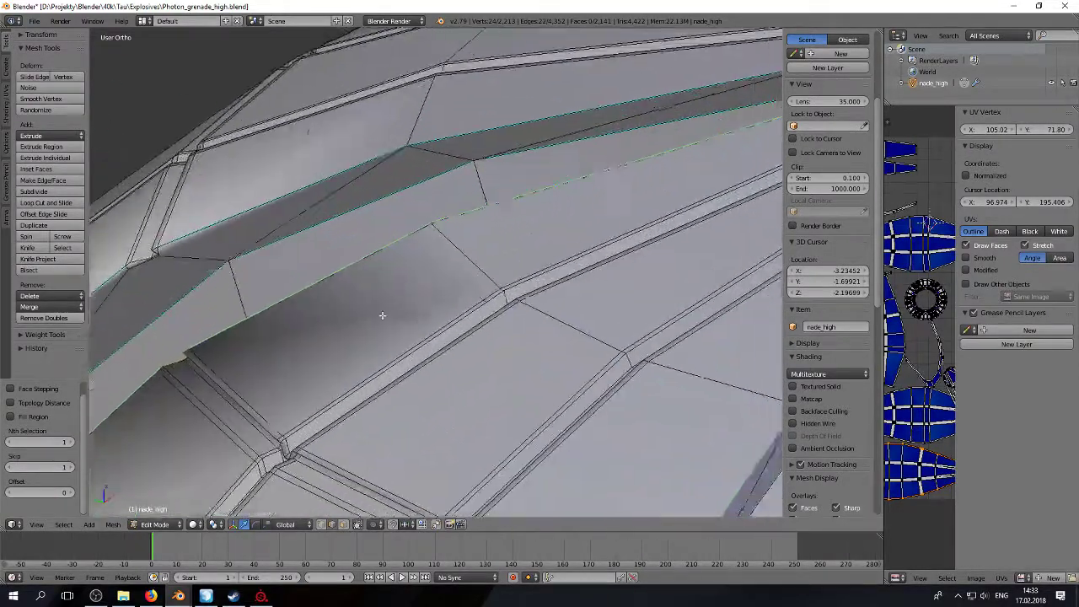
key("ctrl+b")
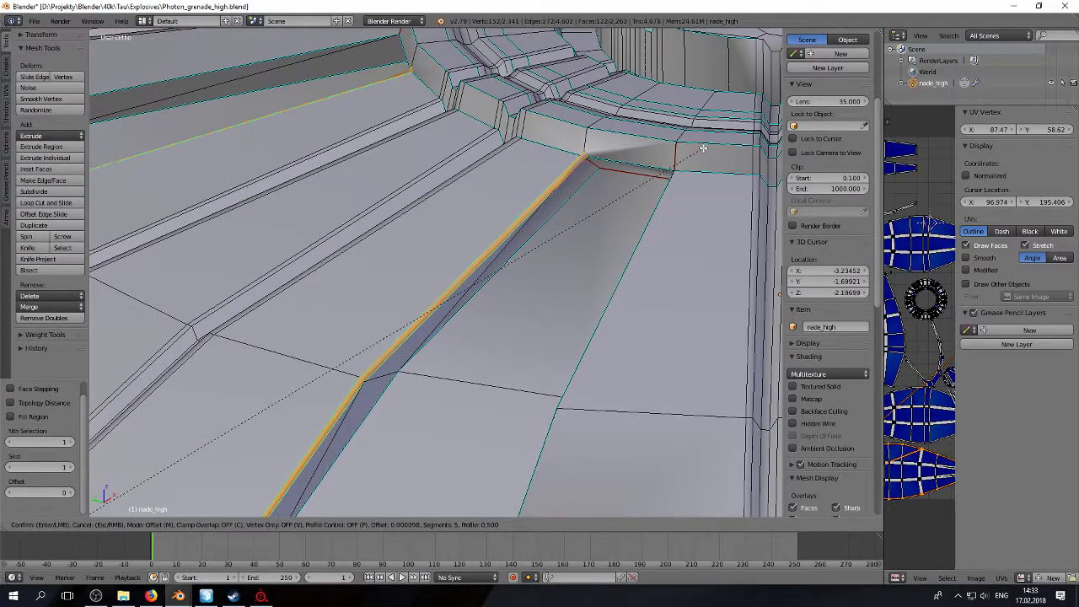
key("Escape")
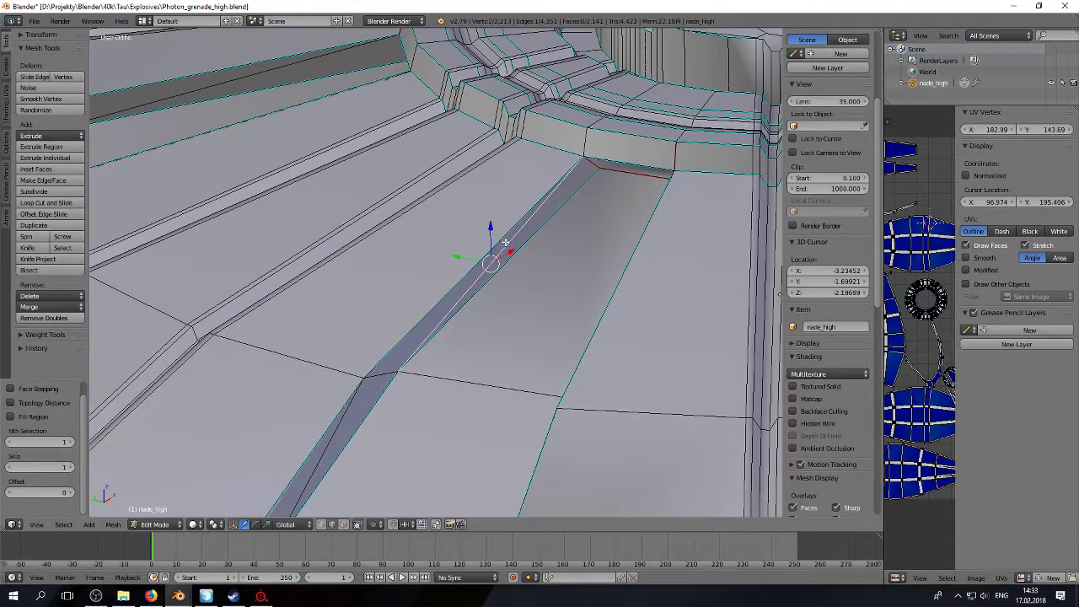
Step: Dissolve the stray diagonal edges crossing the narrow side walls of the recessed strip near the central ring
key("x")
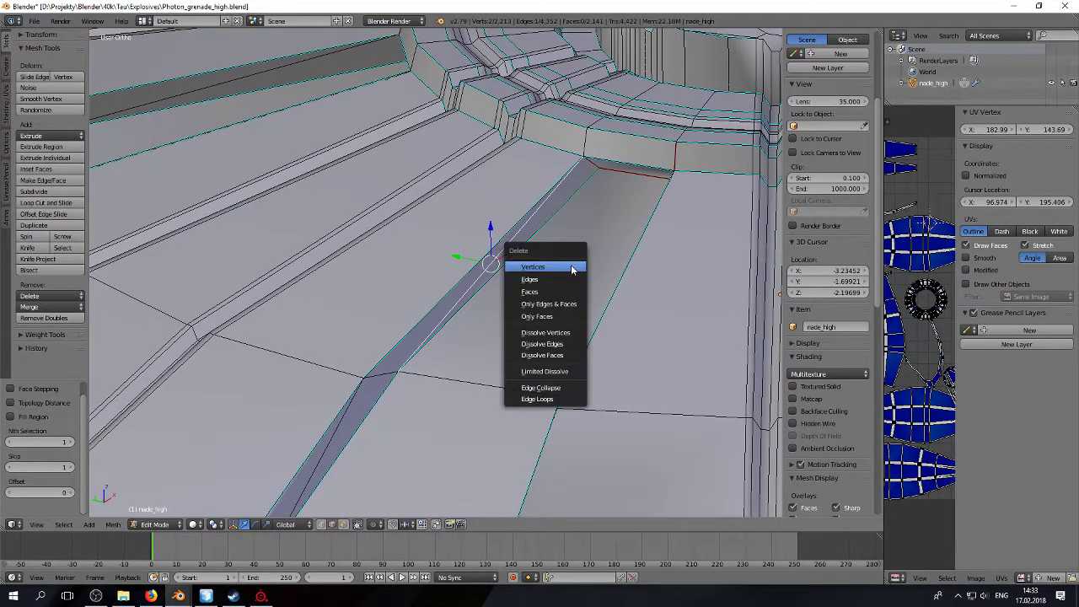
left_click(553, 346)
middle_click_drag(460, 361, 366, 265)
key("x")
left_click(478, 243)
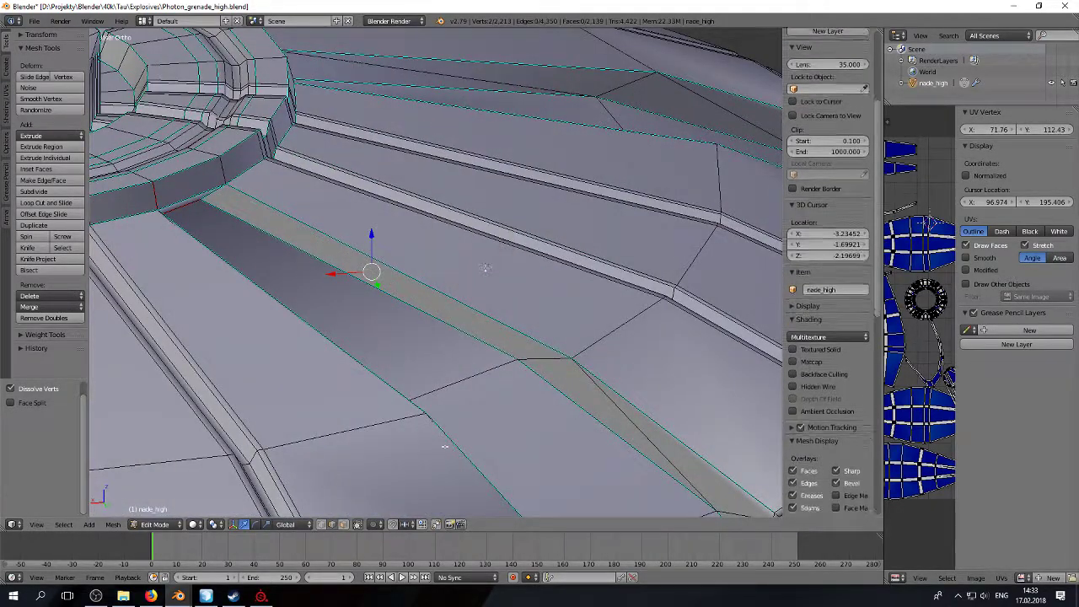
Step: Select the edge paths along the upper and lower edges of the side wall between the raised panel and the recessed strip
right_click(440, 290)
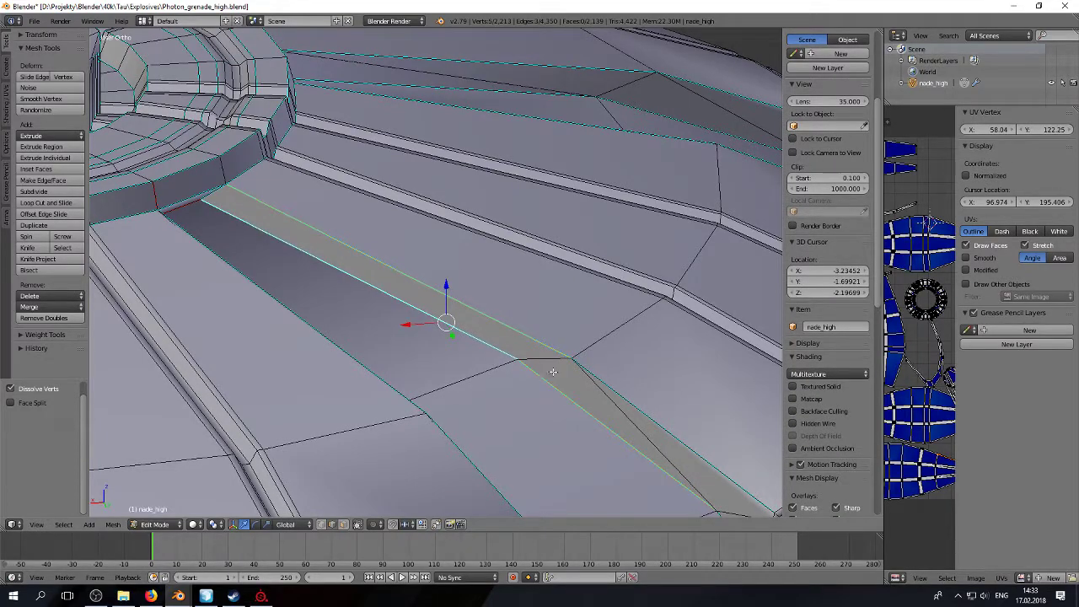
right_click(623, 385, "shift")
middle_click_drag(623, 384, 534, 334)
middle_click_drag(413, 506, 481, 282, "shift")
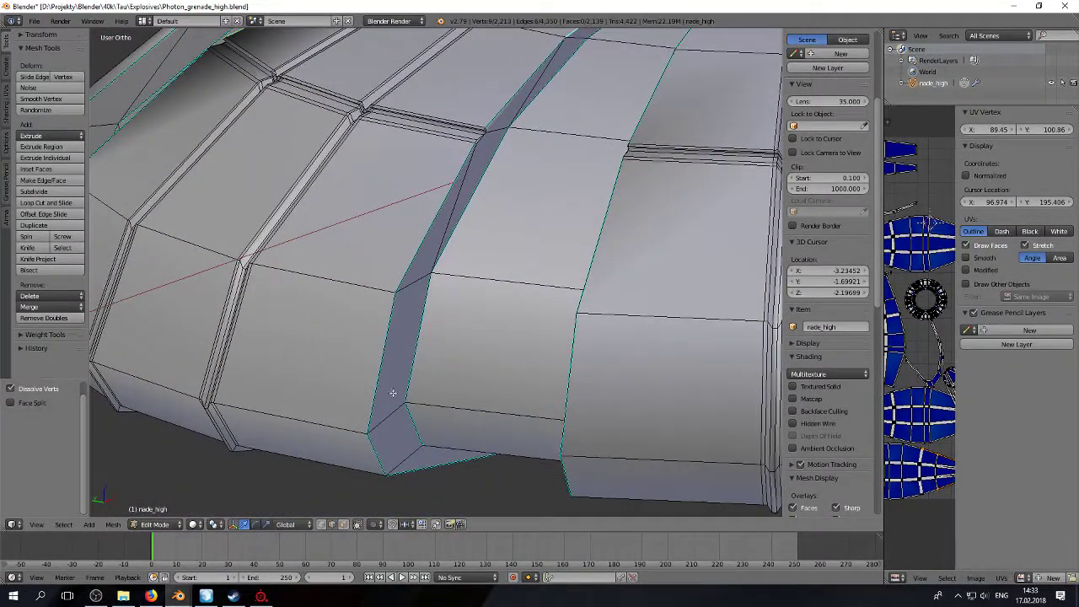
right_click(381, 362, "ctrl")
middle_click_drag(439, 471, 610, 168)
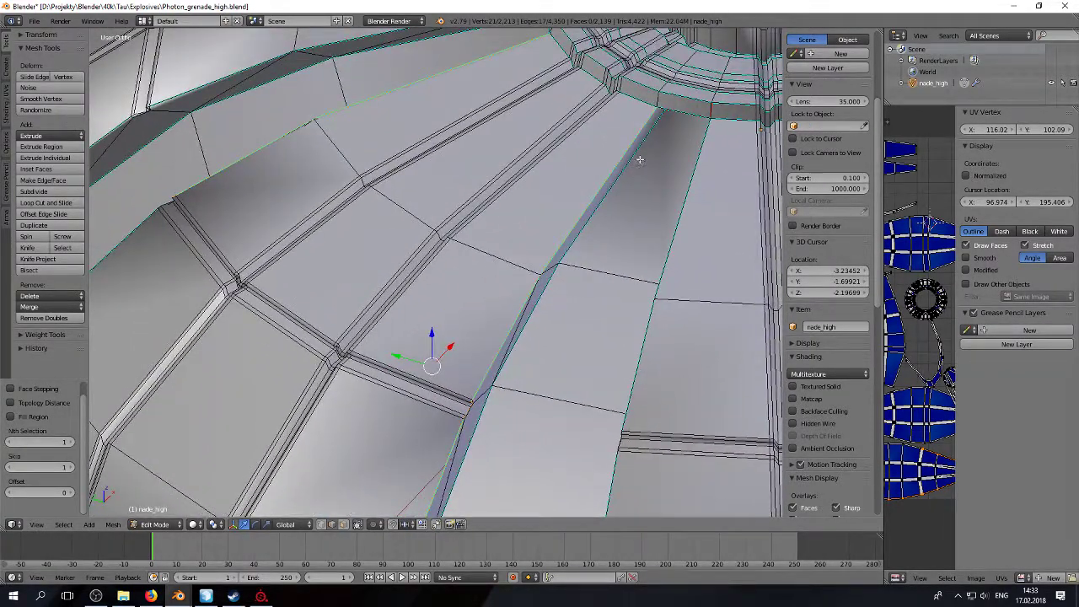
middle_click_drag(559, 321, 388, 274)
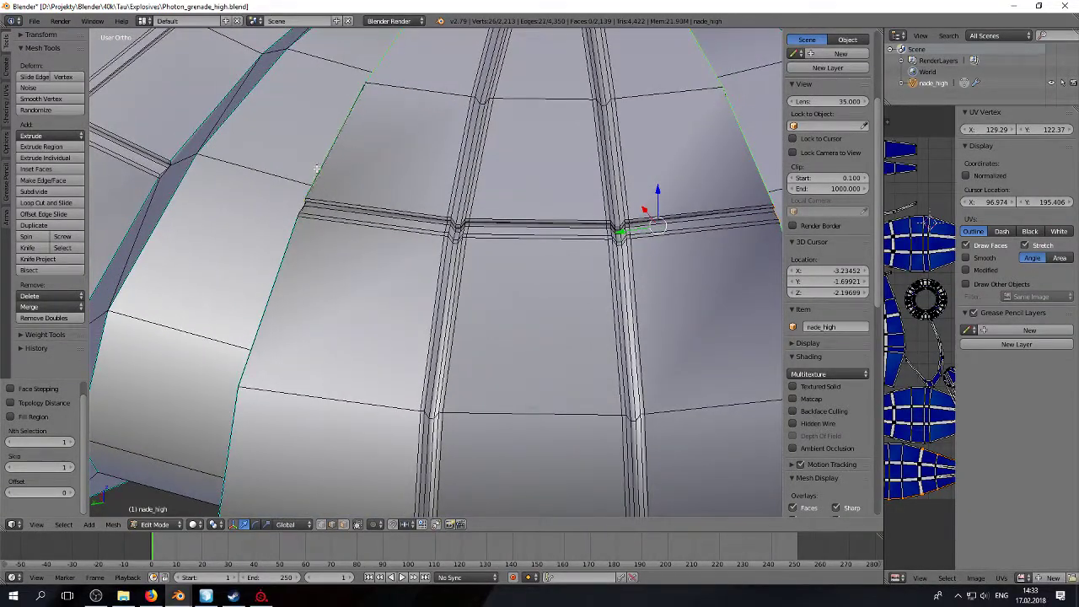
Step: Bevel the selected panel side edges with 5 segments and an offset of about 0.00028, replacing the first narrower bevel
middle_click_drag(328, 166, 515, 214)
middle_click_drag(443, 183, 452, 265)
middle_click_drag(523, 236, 390, 225)
key("ctrl+b")
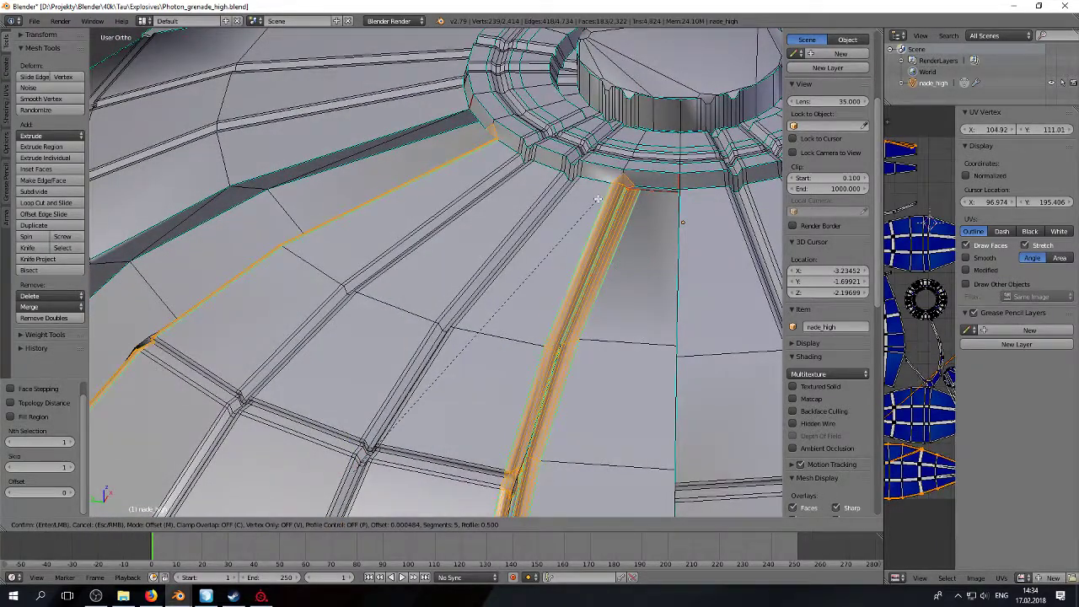
left_click(589, 204)
middle_click_drag(589, 204, 444, 220)
scroll(444, 221, "up", 10)
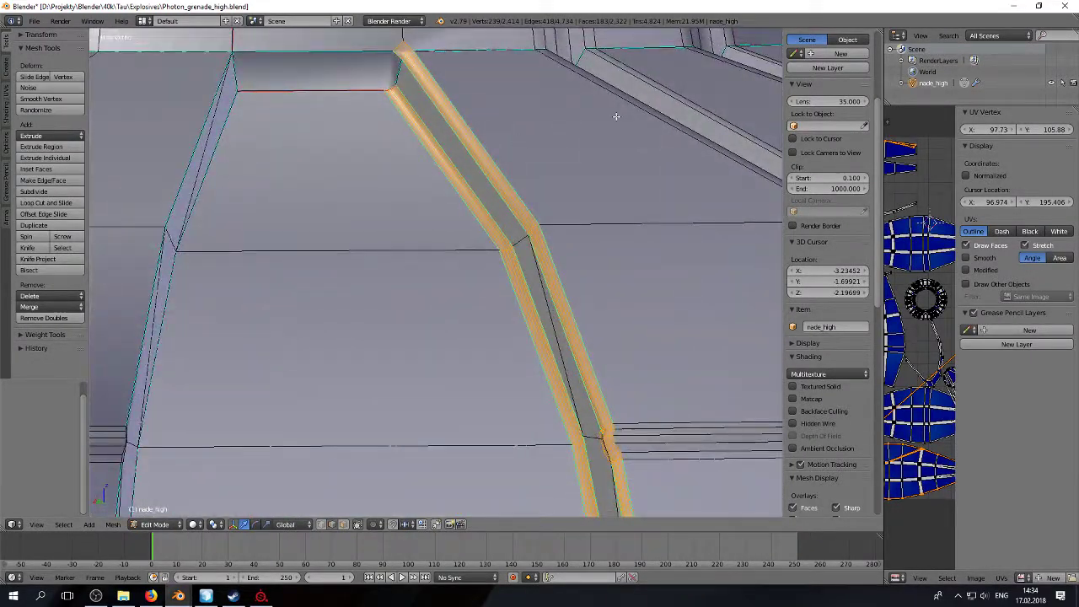
key("ctrl+b")
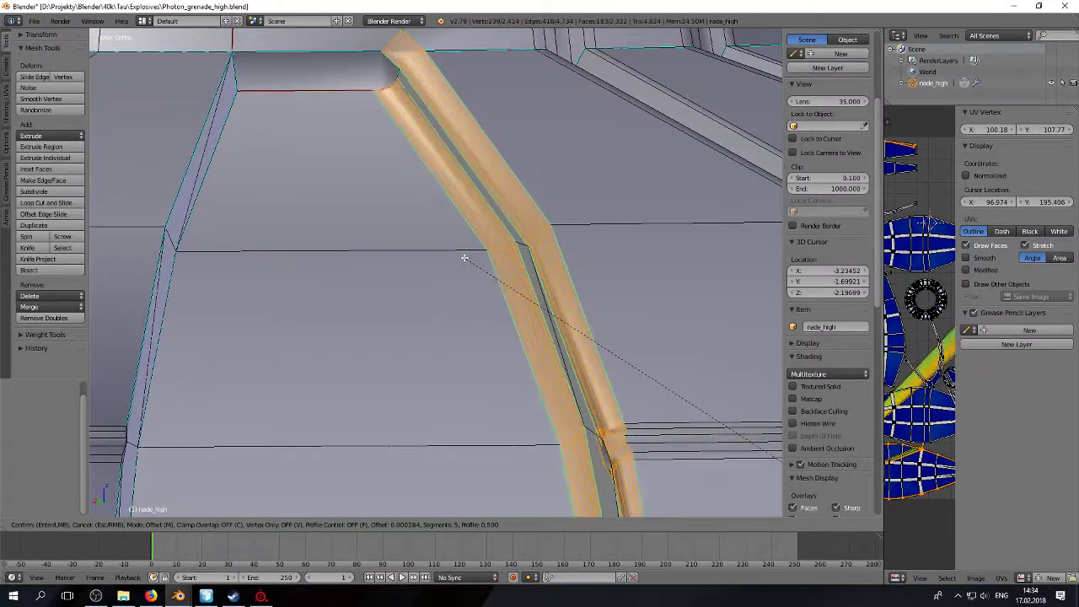
left_click(472, 260)
Step: Examine the new bevel's shading and geometry where the horizontal groove meets the panel's side wall
key("Tab")
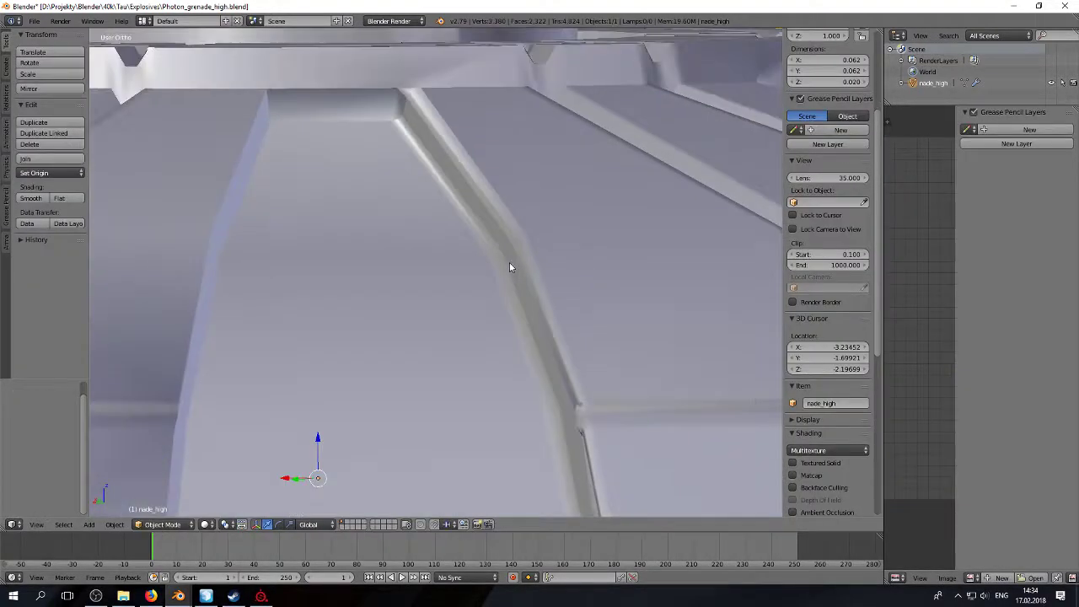
scroll(509, 266, "down", 3)
middle_click_drag(559, 302, 509, 206, "shift")
middle_click_drag(509, 205, 450, 174)
scroll(545, 183, "up", 3)
key("Tab")
scroll(450, 174, "up", 6)
mouse_move(437, 211)
middle_mouse_down()
mouse_move(450, 333)
mouse_move(456, 214)
middle_mouse_up()
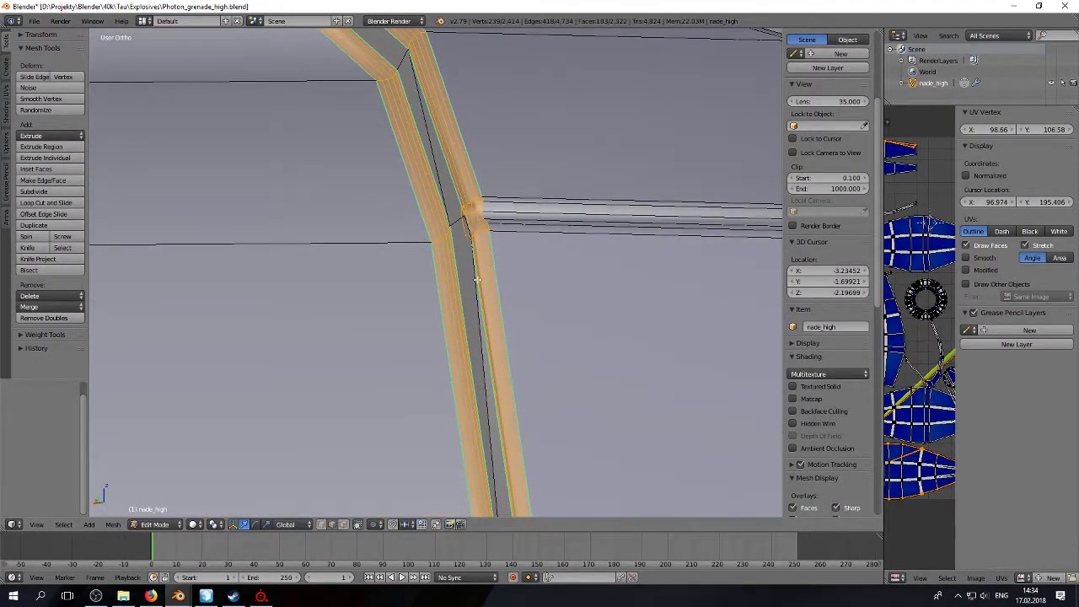
key("Tab")
middle_click_drag(433, 272, 414, 282)
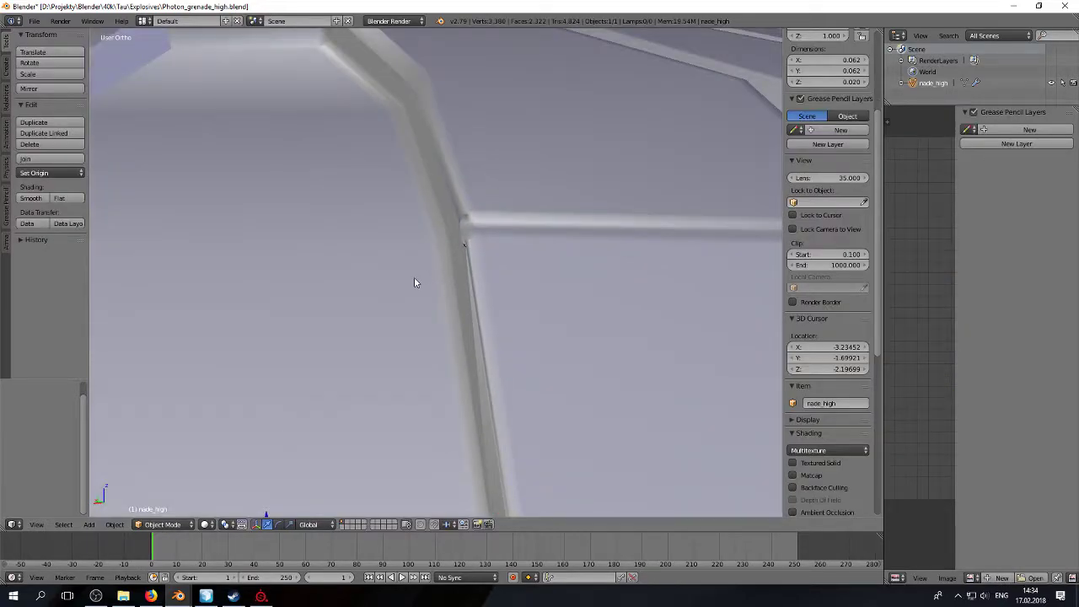
Step: Examine the whole grenade's panels and central ring, comparing the shaded surface in Object Mode with the mesh in Edit Mode
scroll(413, 282, "down", 4)
middle_click_drag(448, 313, 509, 192)
key("Tab")
key("Tab")
scroll(433, 278, "down", 5)
scroll(504, 279, "up", 5)
middle_click_drag(381, 146, 518, 316, "shift")
key("Tab")
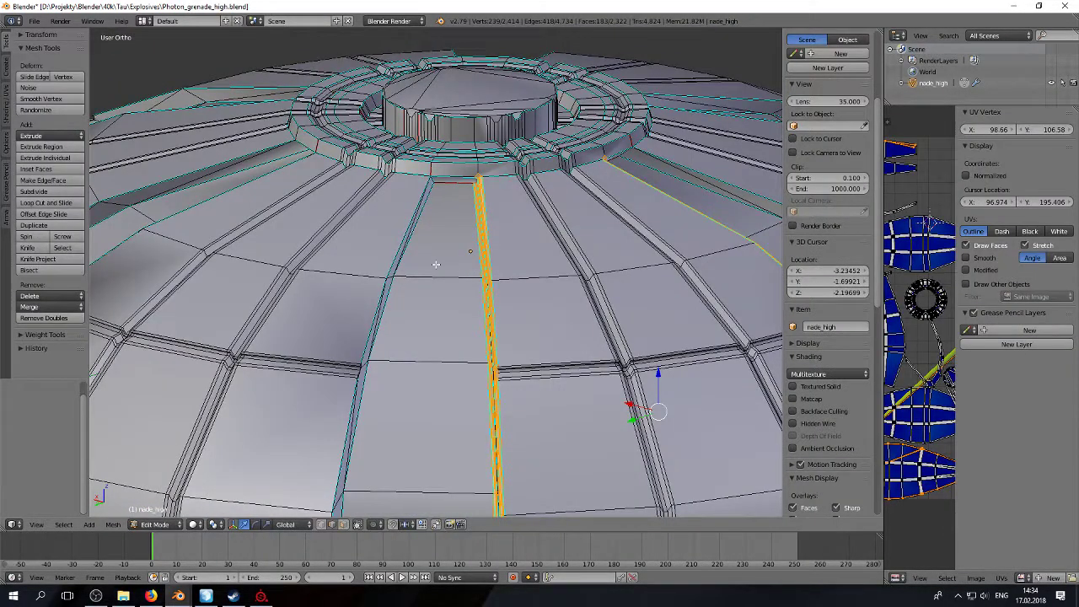
scroll(436, 264, "up", 1)
scroll(435, 264, "up", 4)
right_click(370, 223)
middle_click_drag(366, 178, 440, 247)
key("Tab")
key("Tab")
scroll(565, 149, "down", 5)
key("Tab")
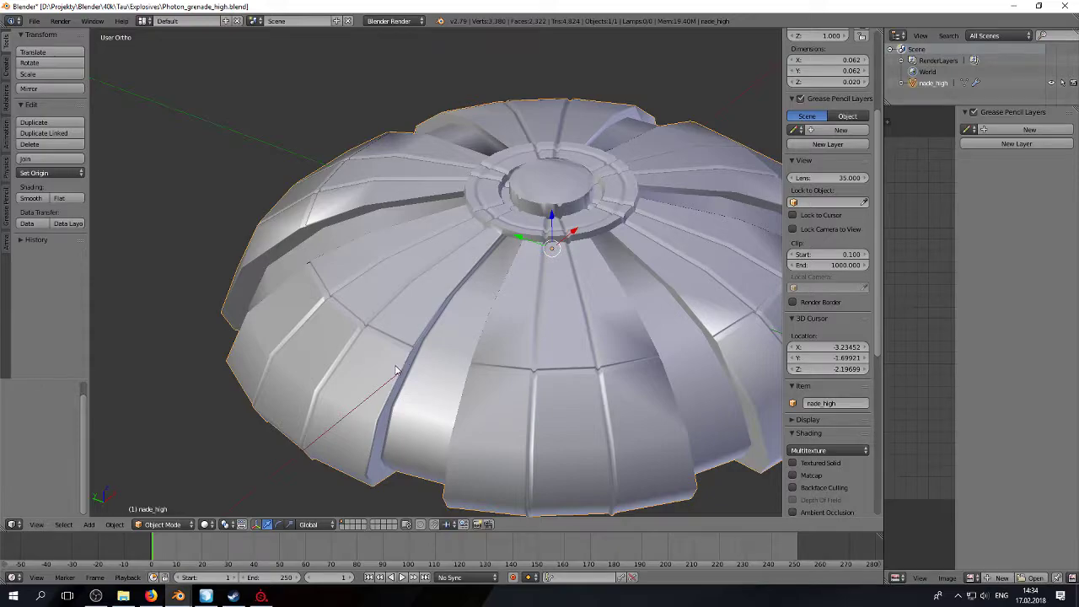
middle_click_drag(530, 251, 517, 155)
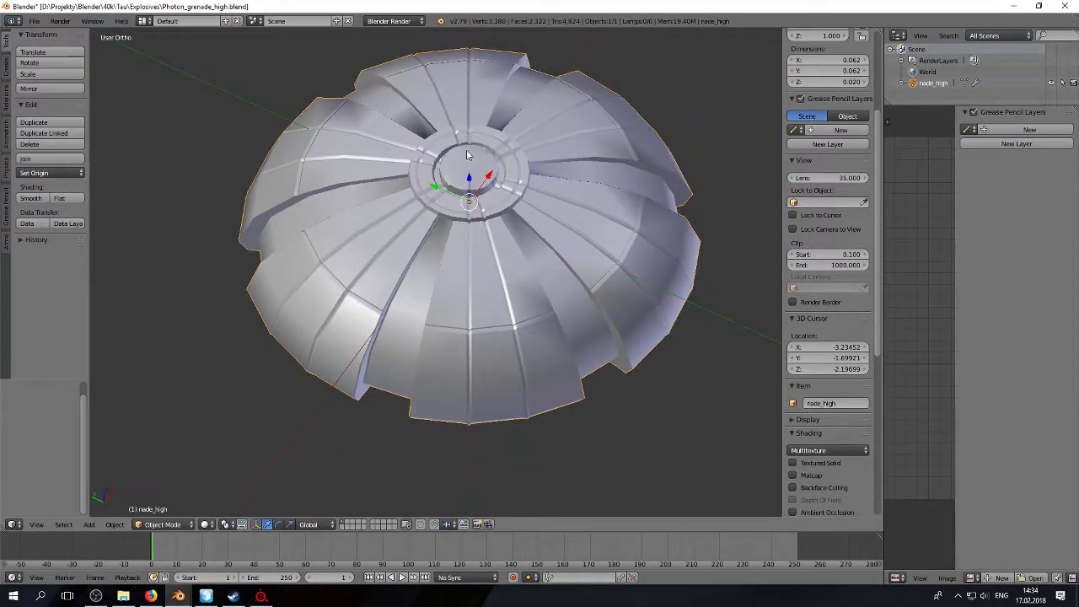
Step: Save the high-poly grenade file
left_click(34, 21)
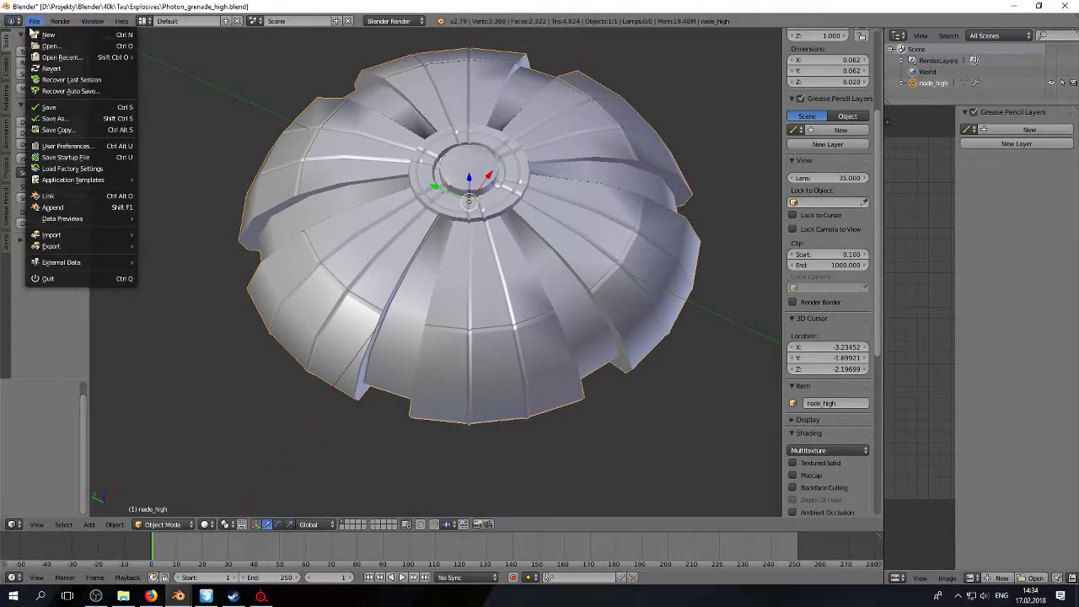
mouse_move(79, 247)
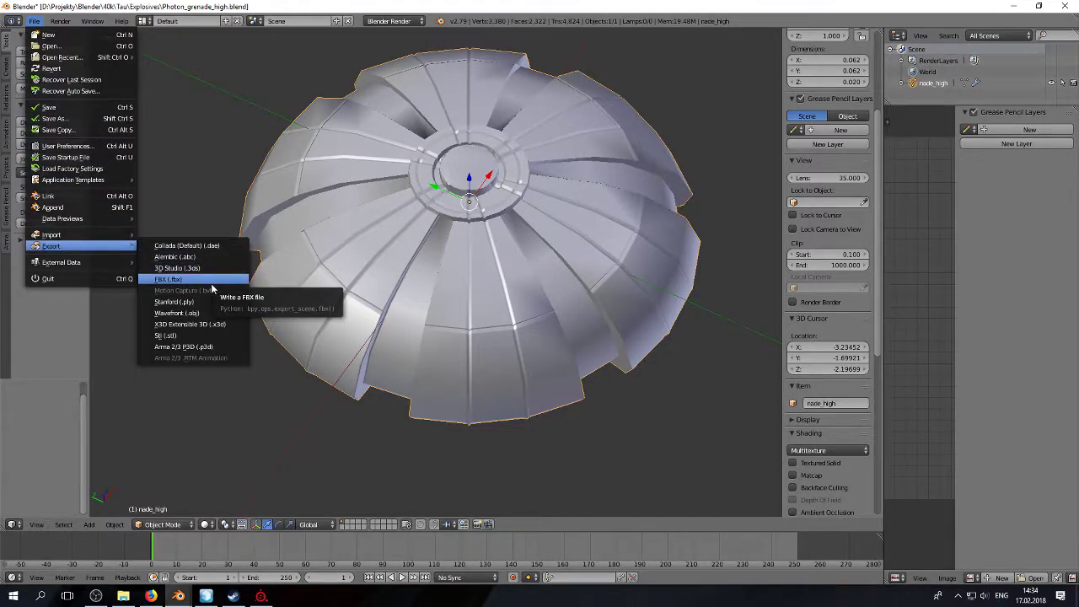
left_click(70, 109)
Step: Check the high-poly mesh's UV layout in an enlarged UV editor, then restore the larger 3D view
left_click(34, 21)
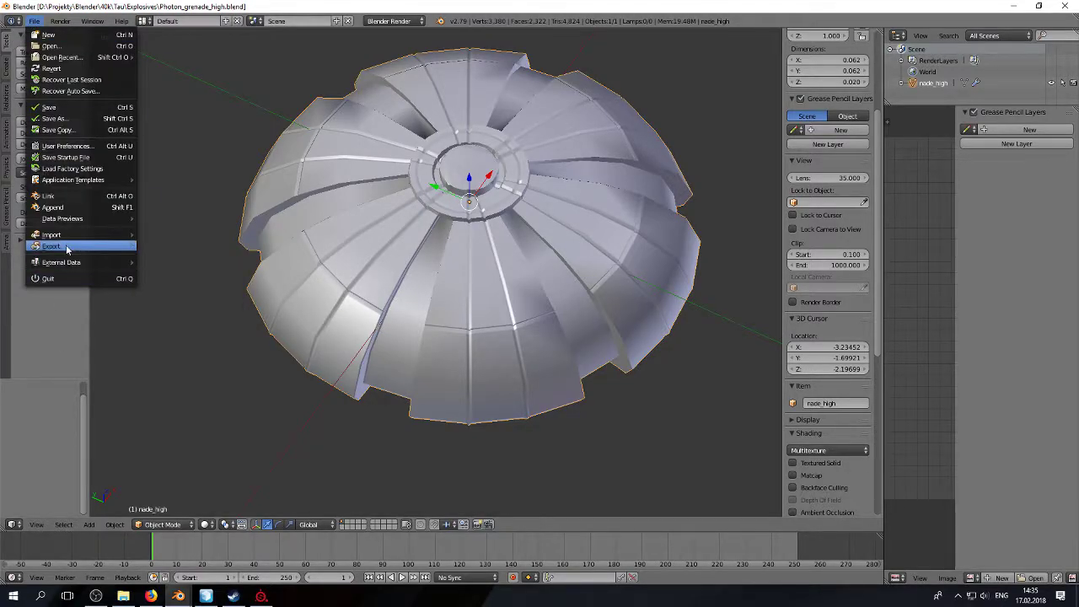
key("Tab")
left_click_drag(883, 272, 508, 273)
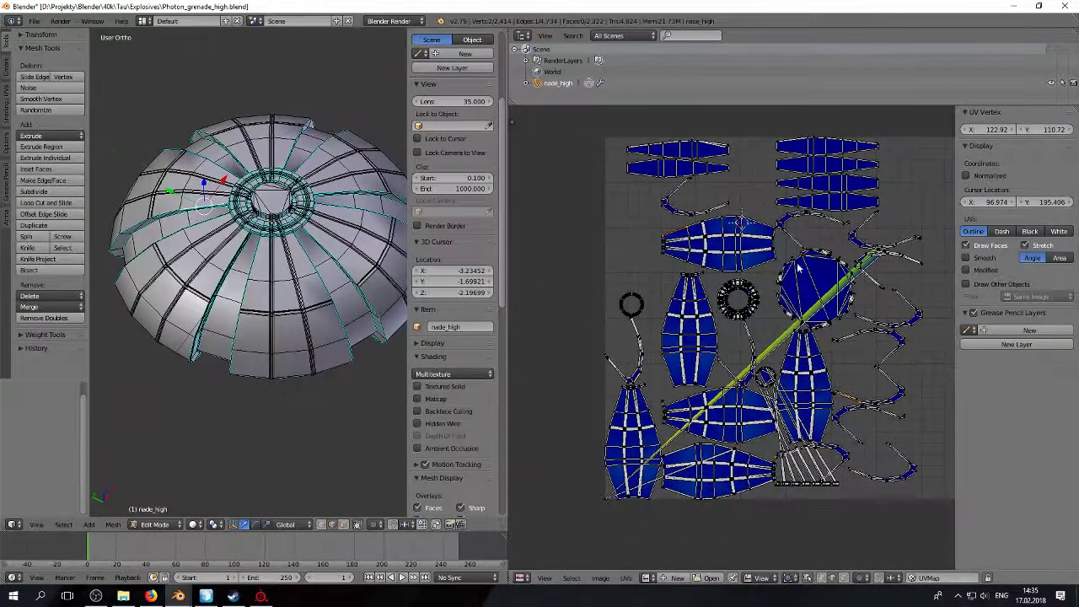
left_click_drag(508, 327, 894, 328)
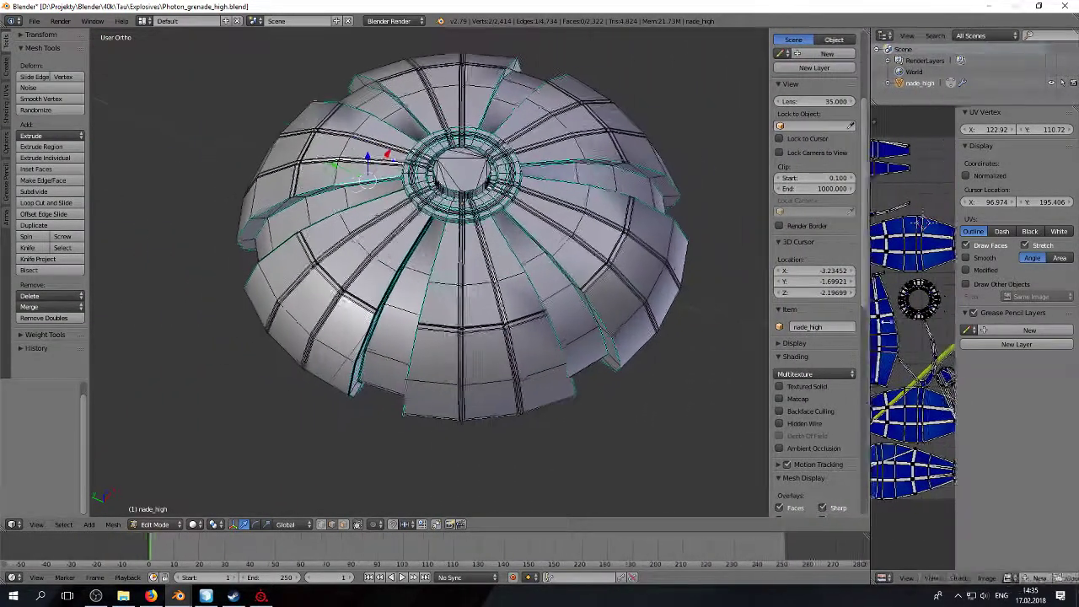
Step: Export the high-poly grenade as an FBX file named Photon_grenade_high.fbx in the Explosives folder
left_click(33, 20)
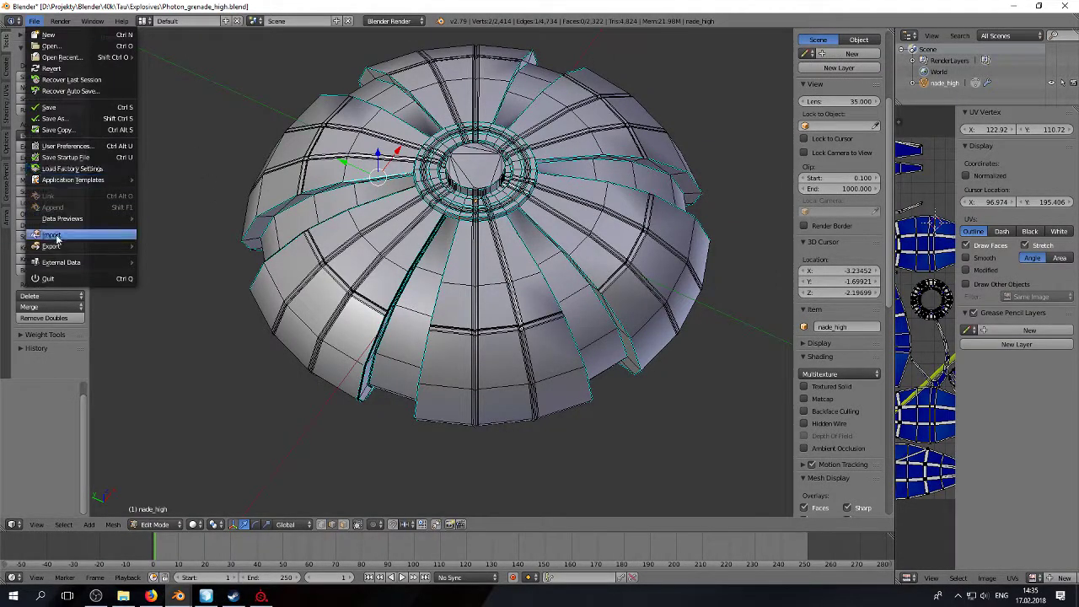
mouse_move(54, 246)
left_click(223, 280)
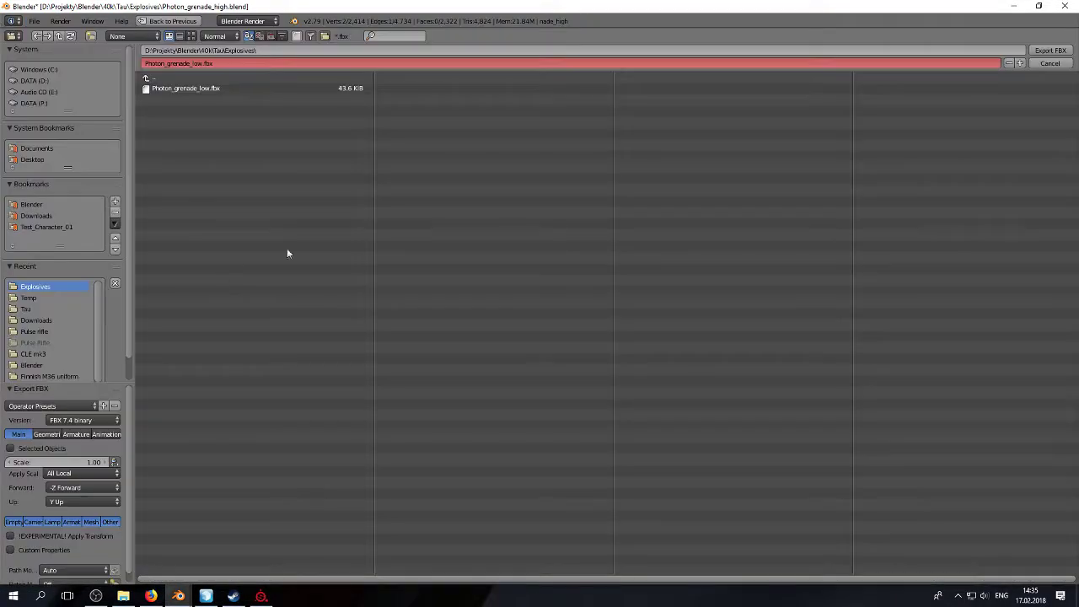
left_click(201, 63)
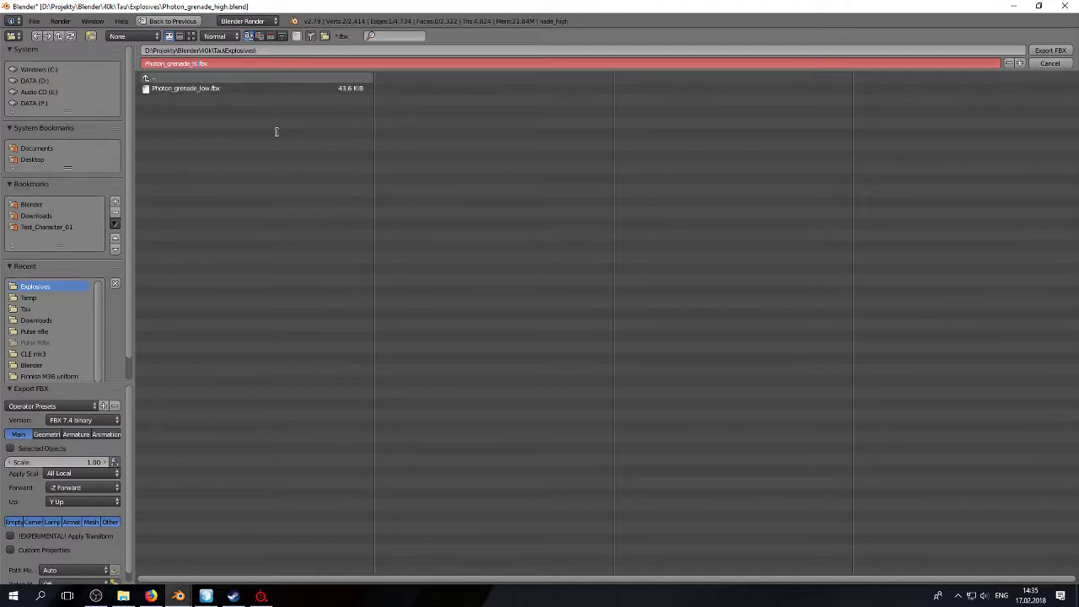
left_click(1051, 51)
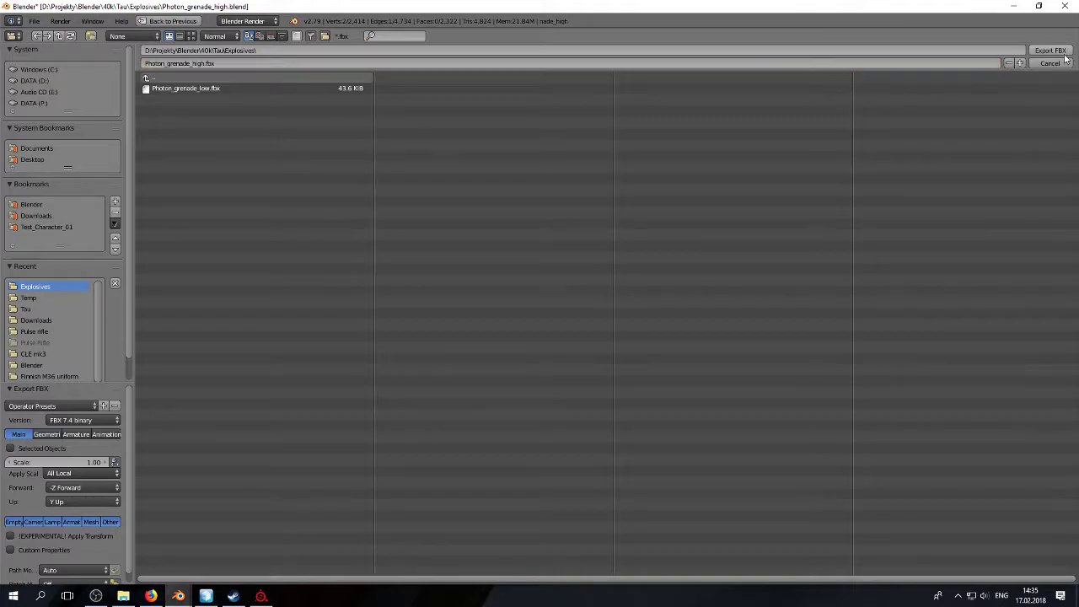
Step: Switch to Substance Painter and bake the Material.002 textures using the Photon_grenade_high FBX as the high definition mesh
left_click(261, 596)
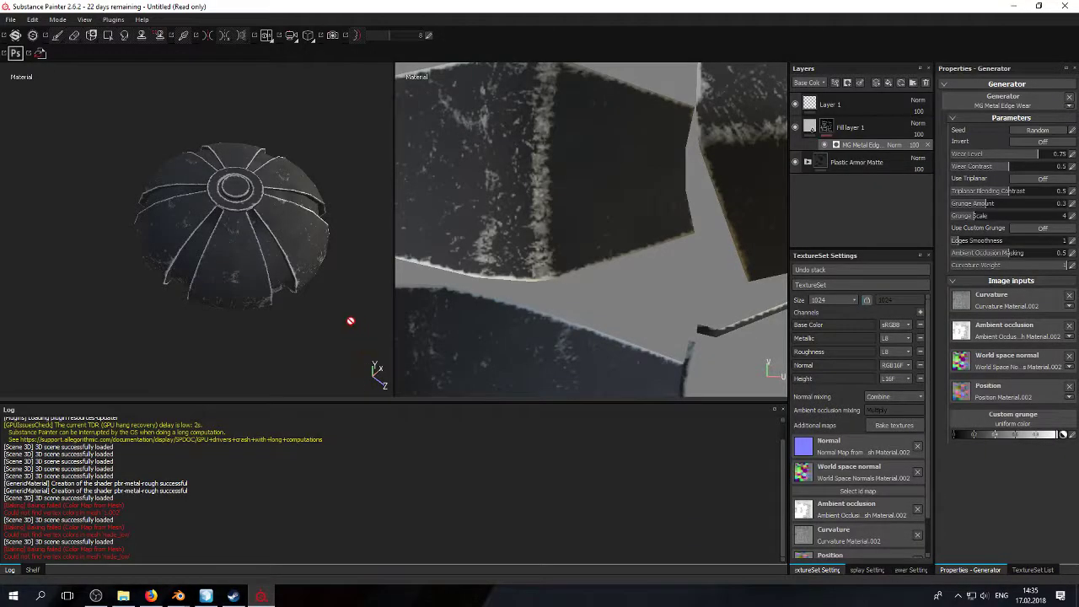
left_click(899, 425)
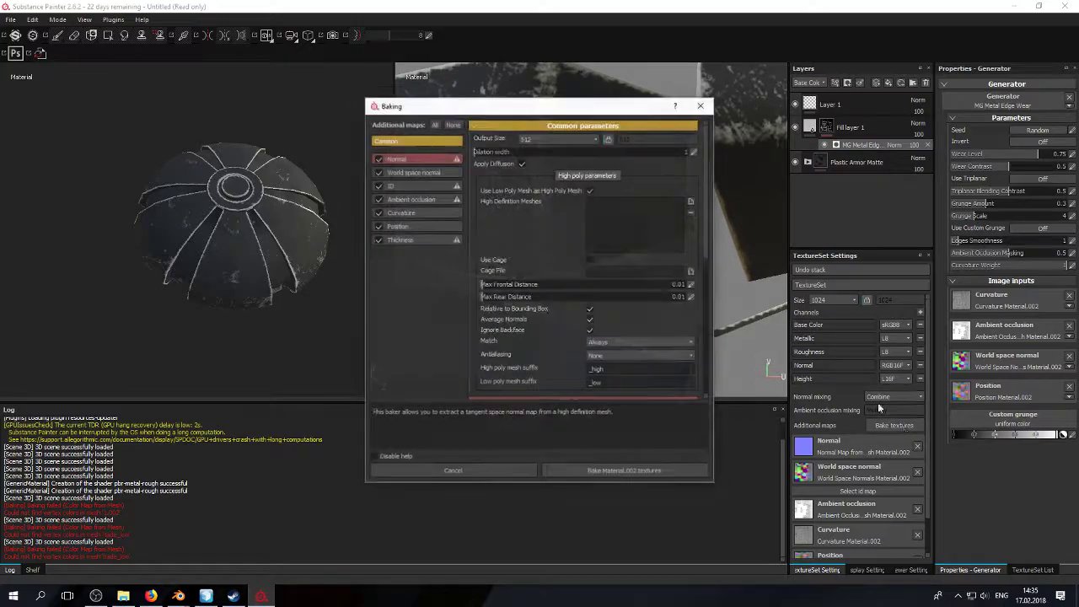
left_click(691, 203)
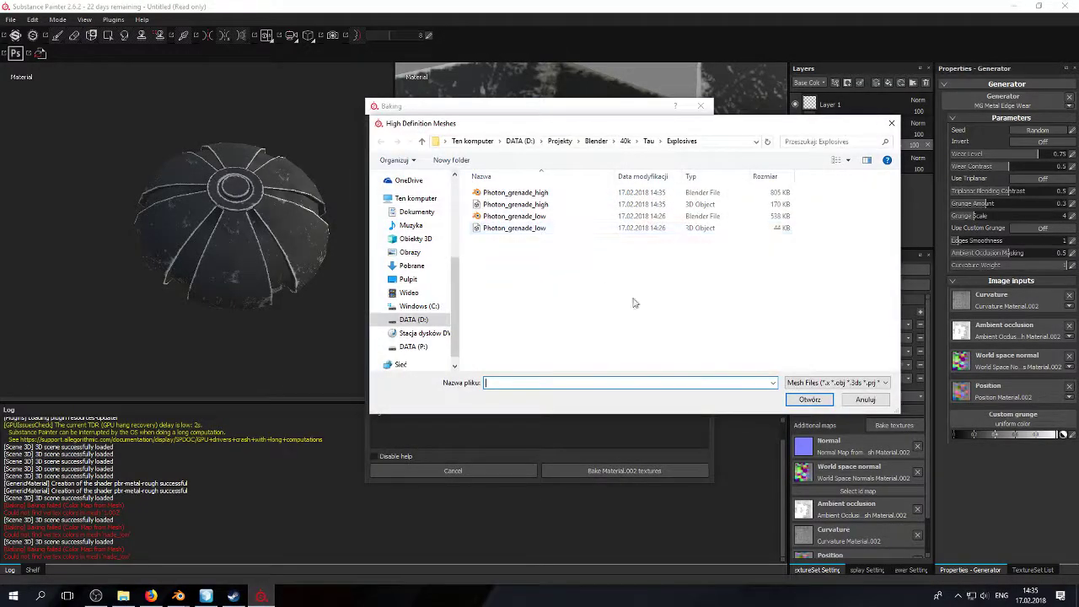
left_click(530, 207)
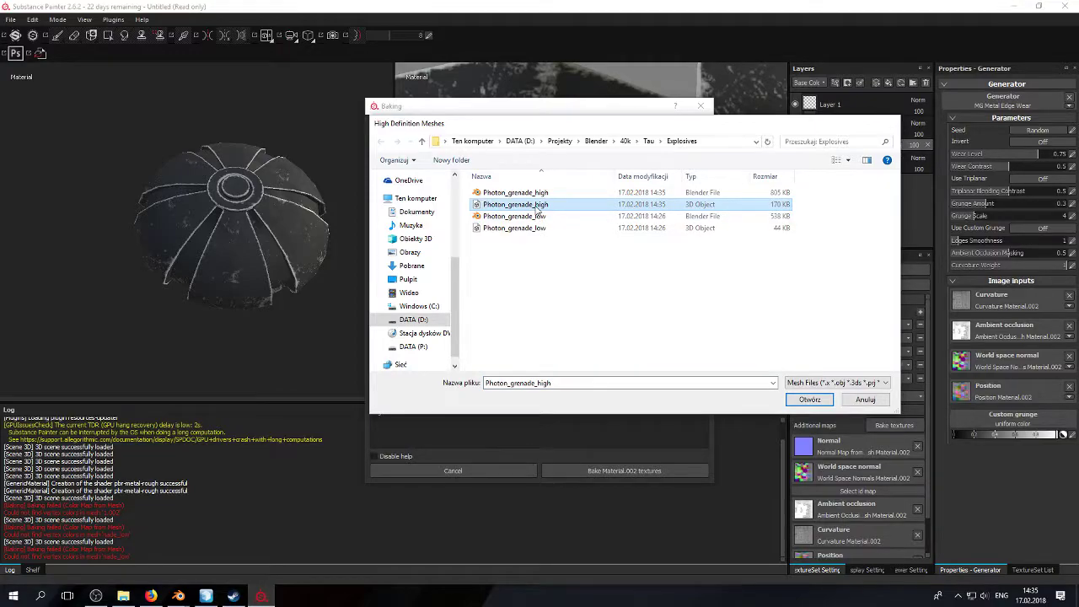
double_click(538, 208)
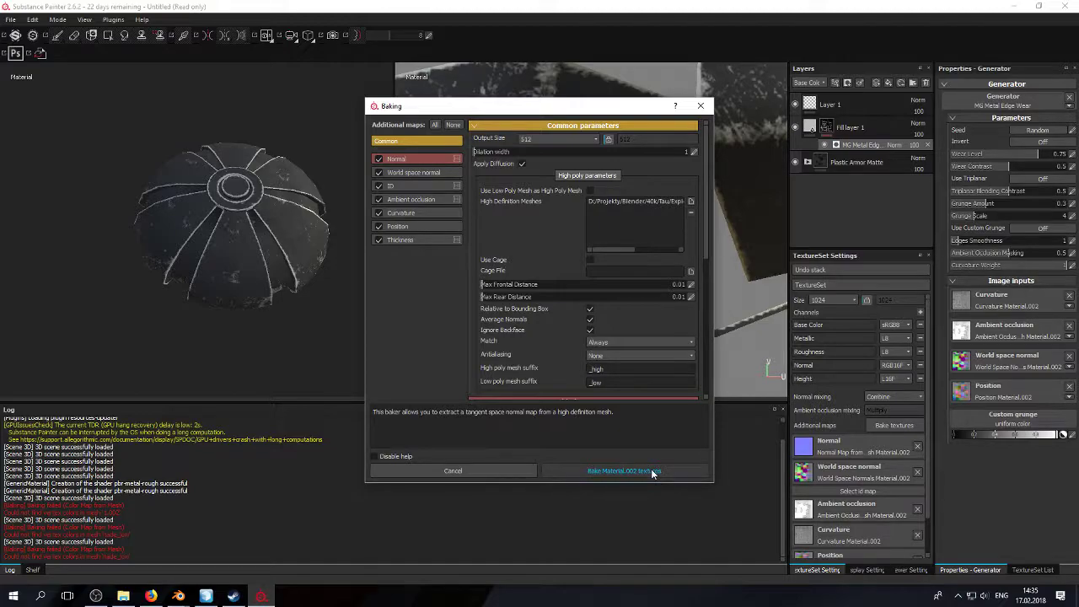
left_click(624, 470)
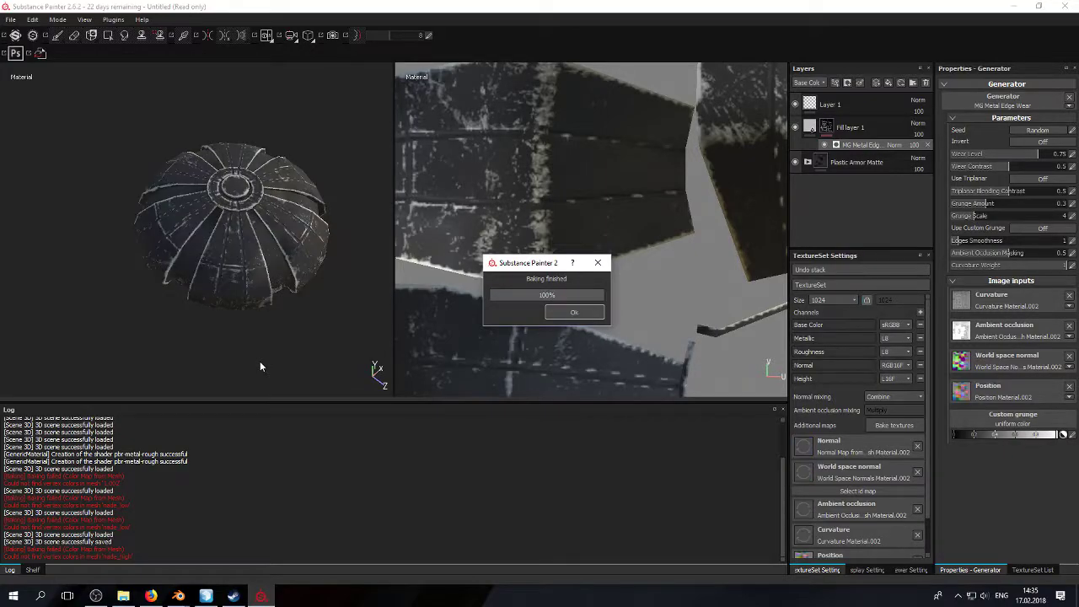
key("Return")
Step: Inspect the baked groove details and edge wear on the grenade from the side and from above
left_click_drag(211, 254, 239, 250, "alt")
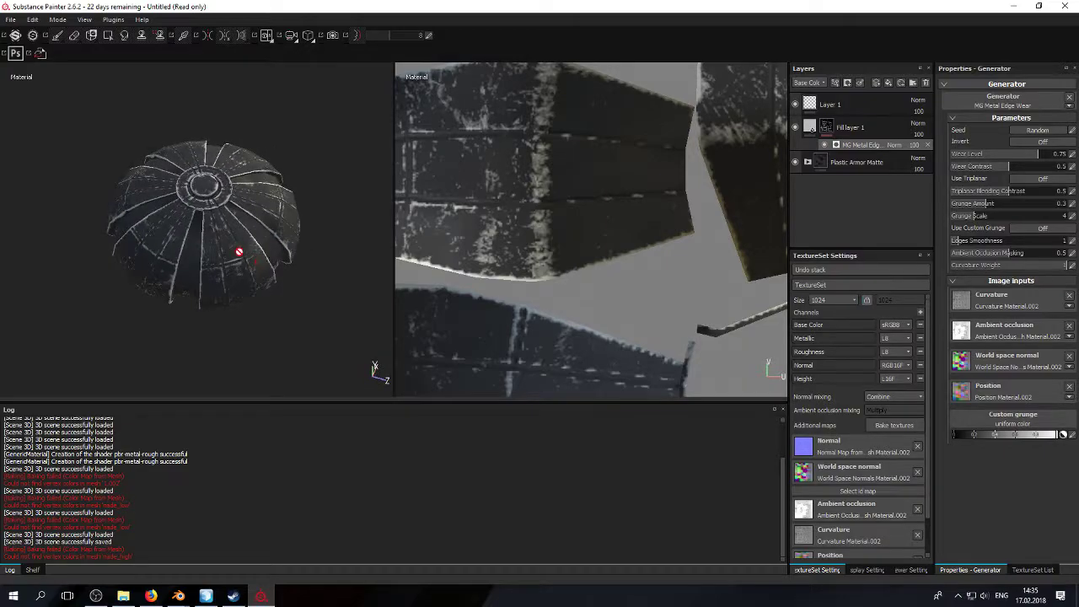
scroll(238, 250, "up", 3)
middle_click_drag(239, 251, 246, 305, "alt")
scroll(243, 241, "up", 5)
middle_click_drag(244, 241, 192, 330, "alt")
left_click_drag(192, 329, 172, 236, "alt")
middle_click_drag(274, 253, 278, 169, "alt")
left_click_drag(278, 169, 204, 156, "alt")
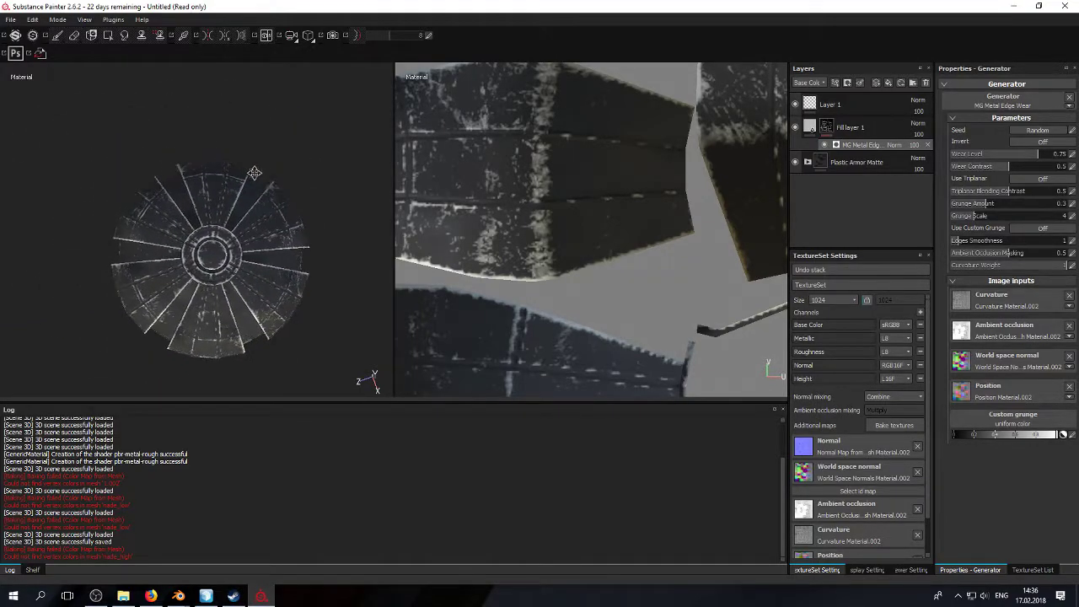
Step: Examine the baked ribs, panel grooves and worn edges of the grenade up close from above and at an angle
middle_click_drag(256, 150, 256, 148, "alt")
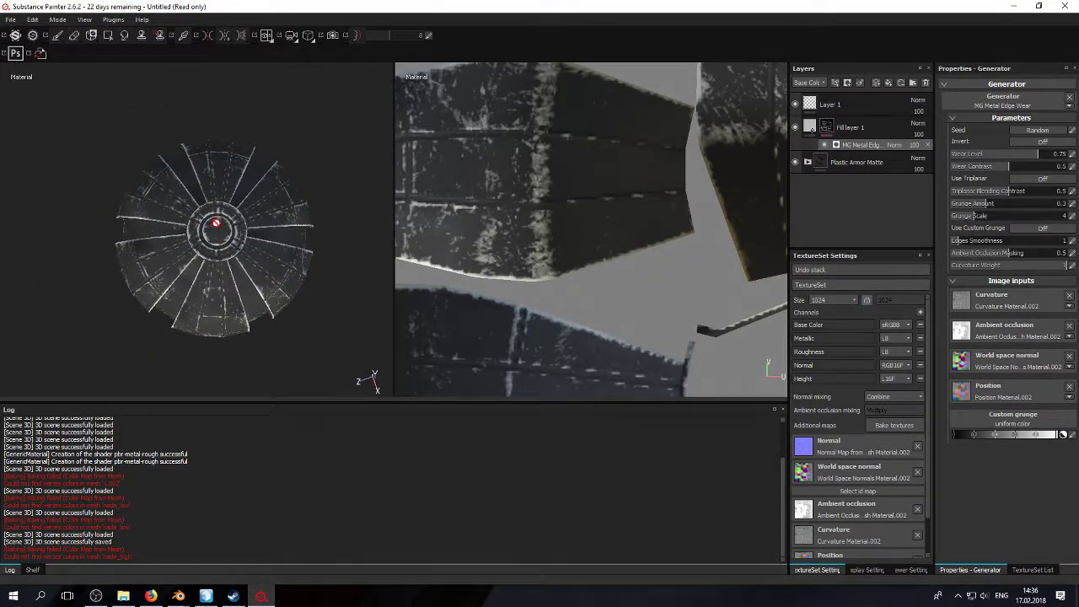
scroll(216, 217, "up", 3)
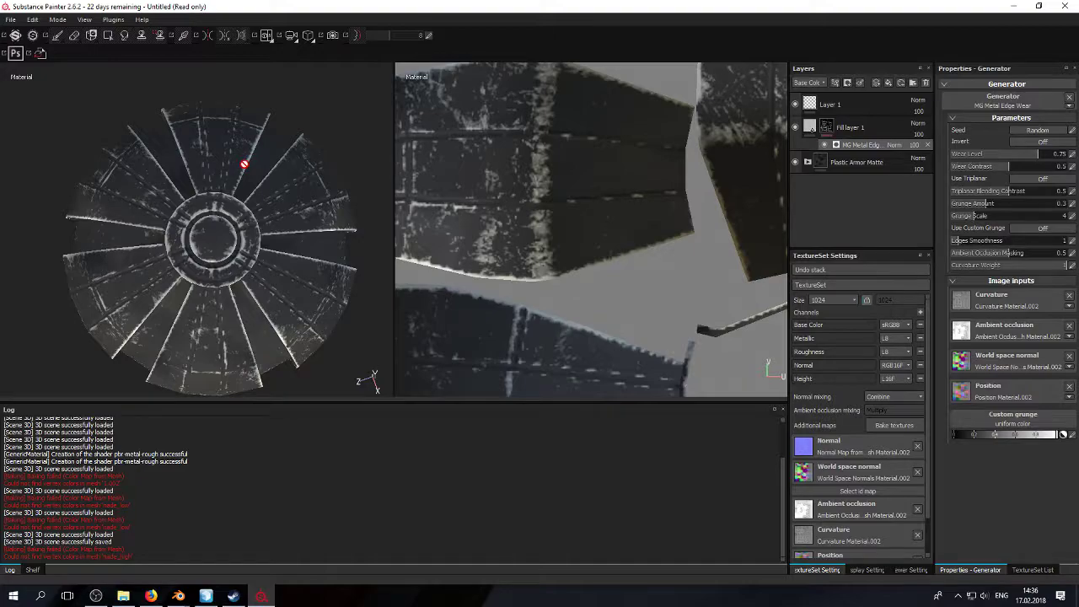
left_click_drag(215, 315, 227, 341, "alt")
left_click_drag(212, 243, 228, 220, "alt")
scroll(223, 175, "up", 3)
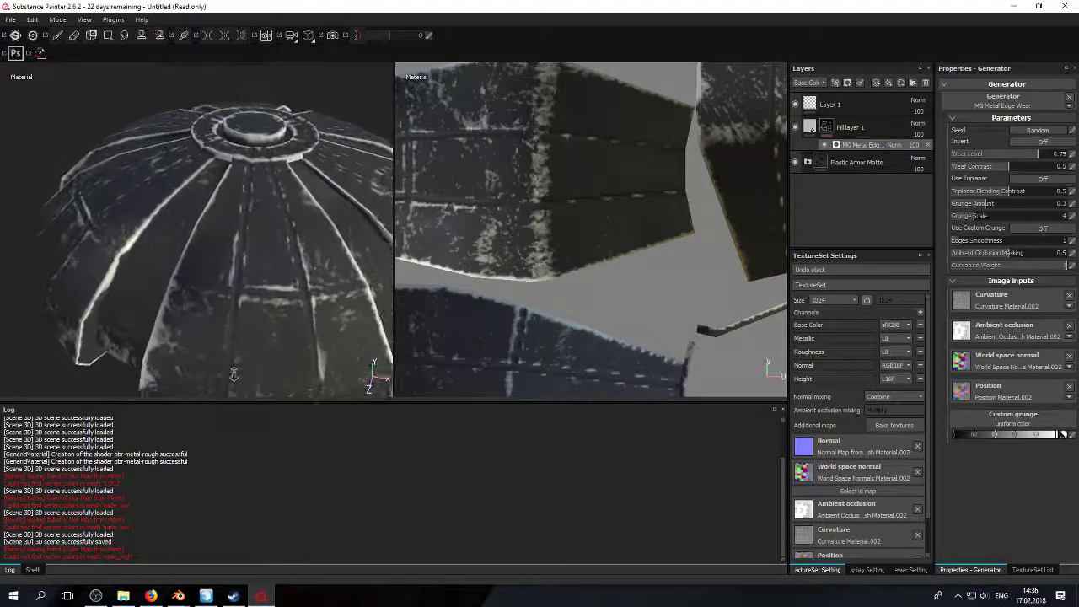
left_click_drag(221, 171, 261, 171, "alt")
left_click_drag(225, 296, 226, 143, "alt")
left_click_drag(216, 188, 211, 218, "alt")
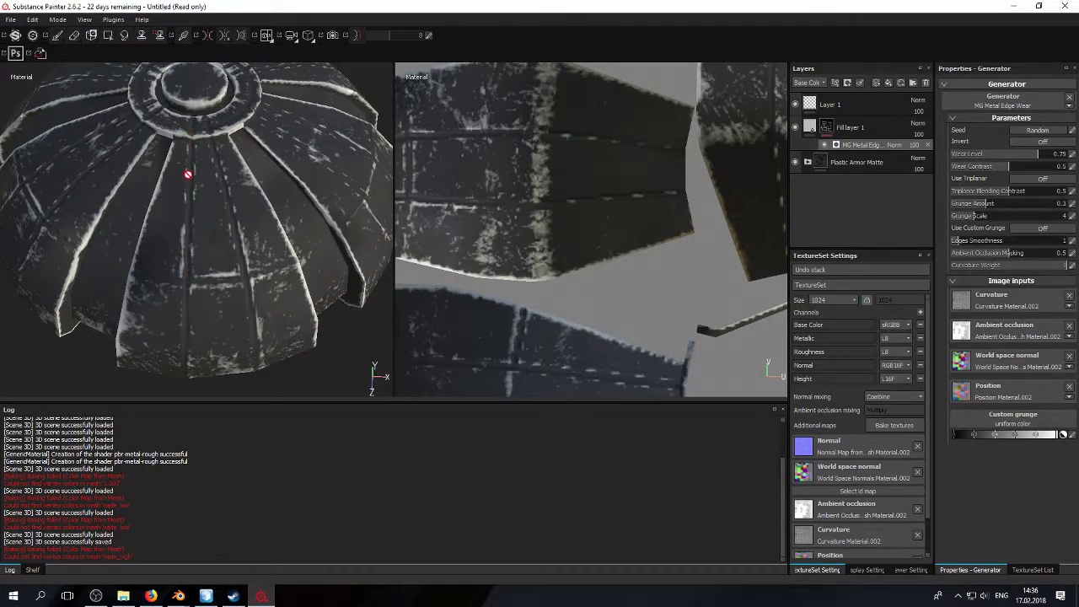
Step: Set the Metal Edge Wear generator on Fill layer 1 to Edges Smoothness 1.4, Grunge Scale 8 and Grunge Amount 0.35
left_click(881, 127)
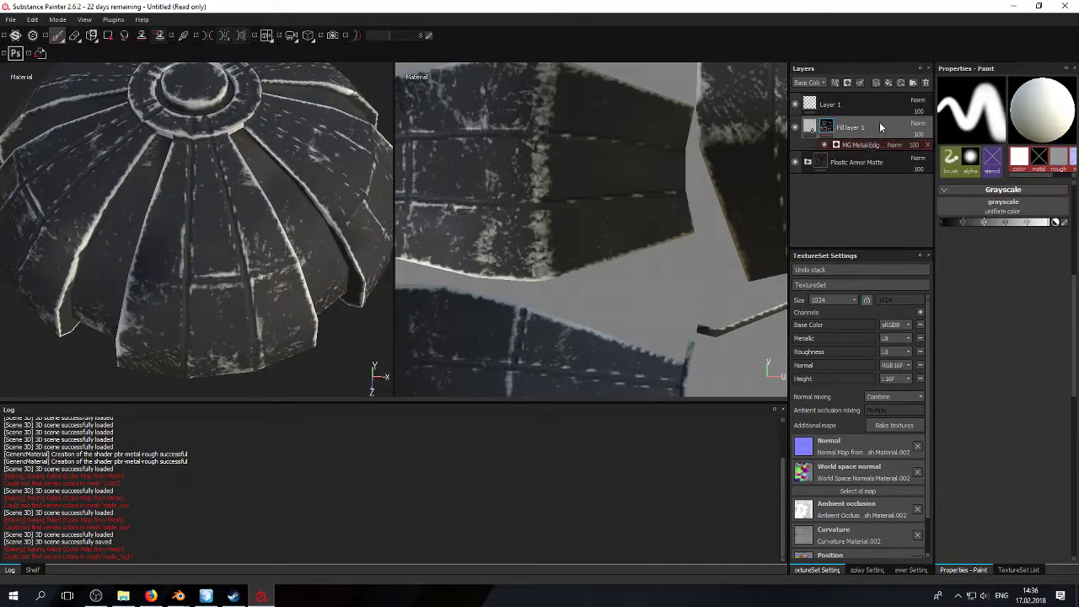
left_click(871, 146)
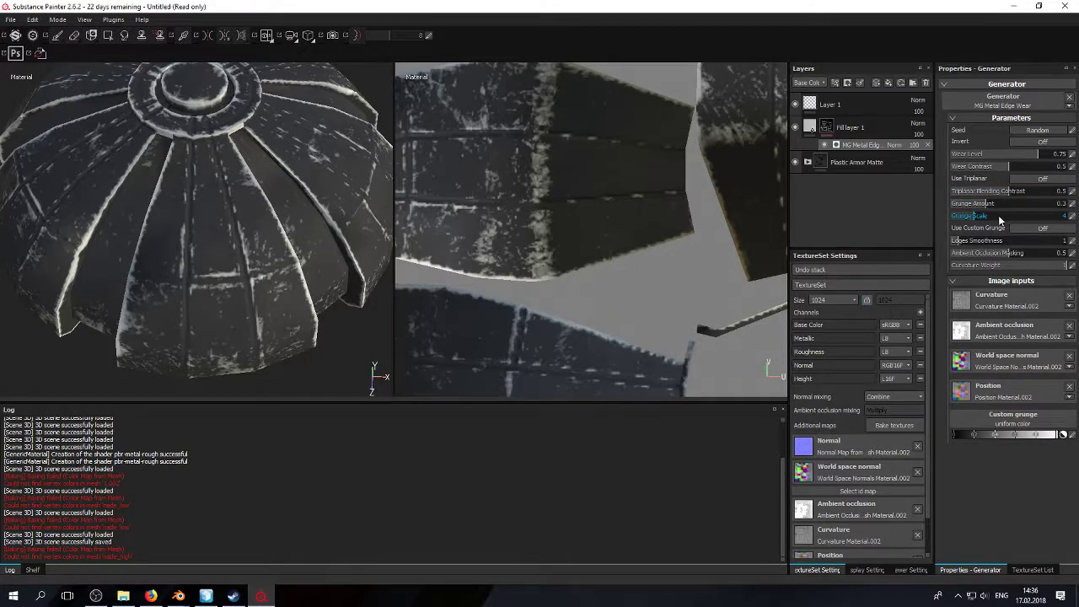
left_click_drag(970, 241, 991, 206)
left_click_drag(165, 291, 202, 171, "alt")
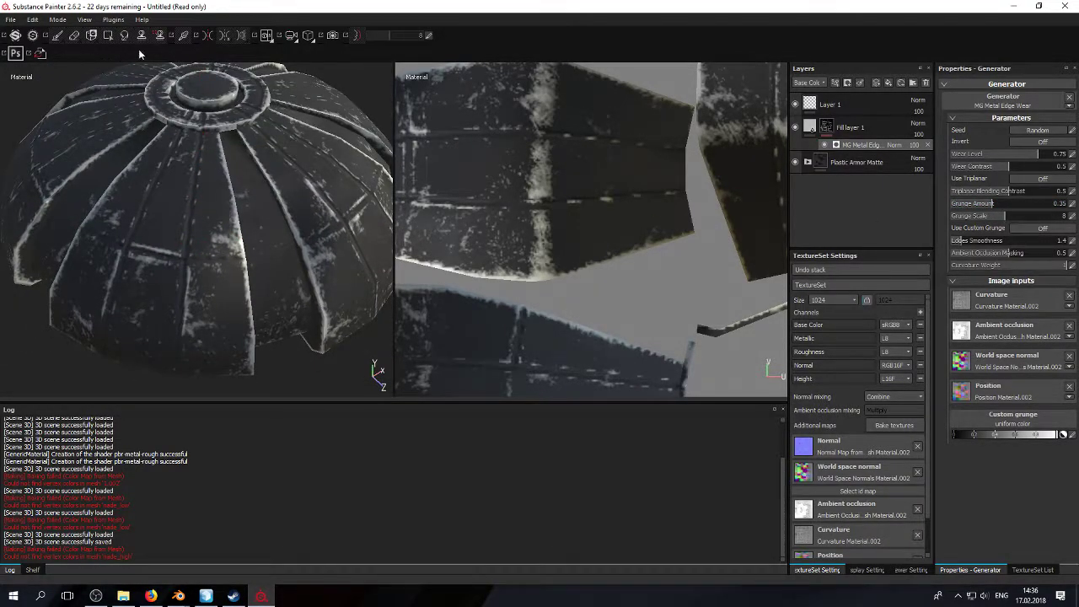
Step: Render the grenade in Iray, inspect it from nearer and farther away, then return to painting mode
left_click(336, 38)
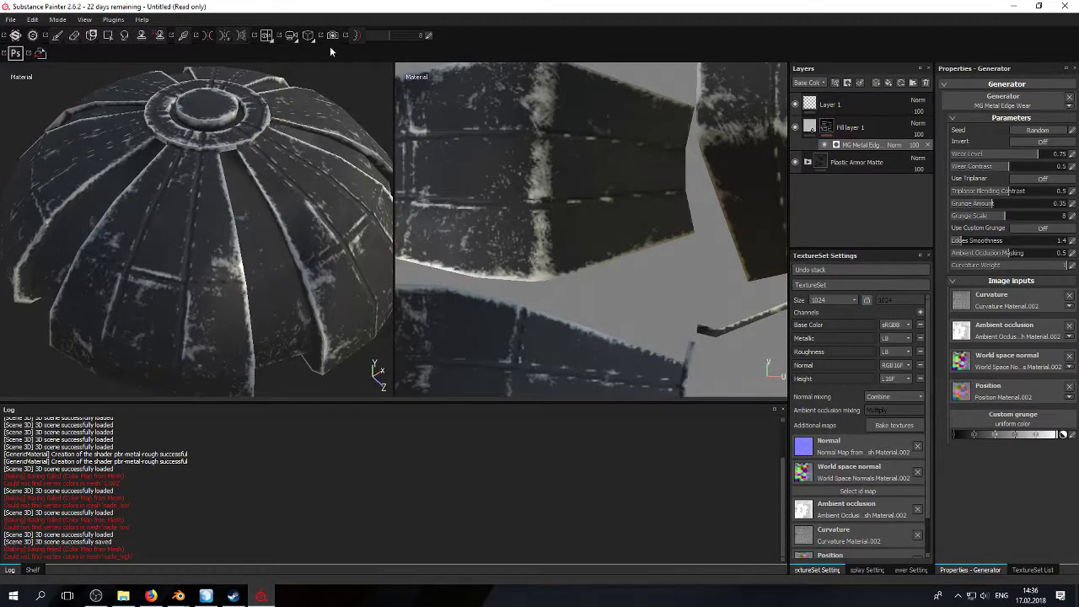
key("F10")
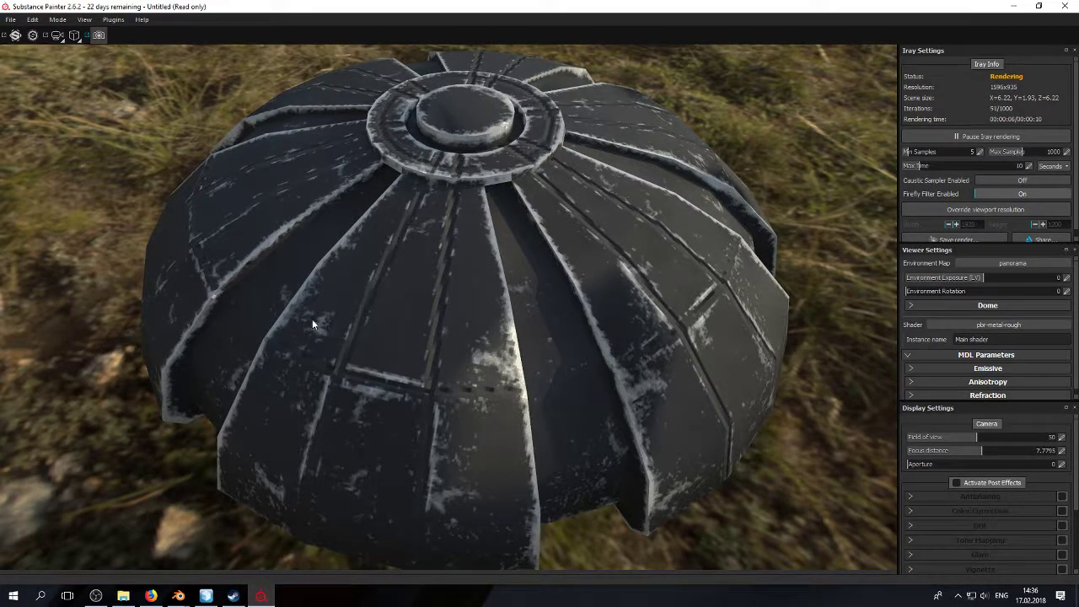
left_click_drag(305, 318, 332, 318, "alt")
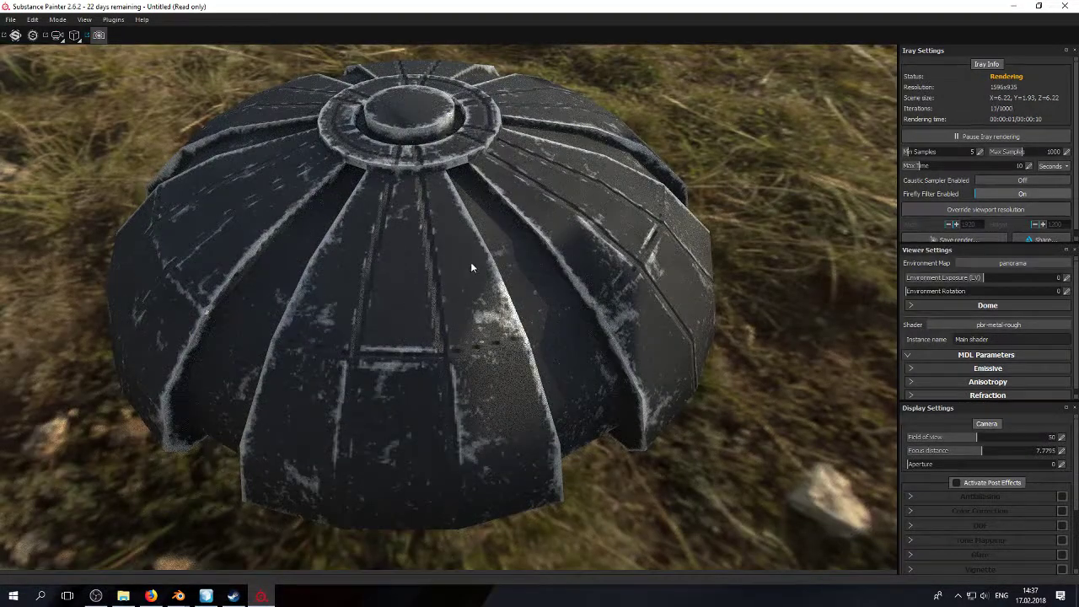
right_click_drag(430, 284, 414, 232, "alt")
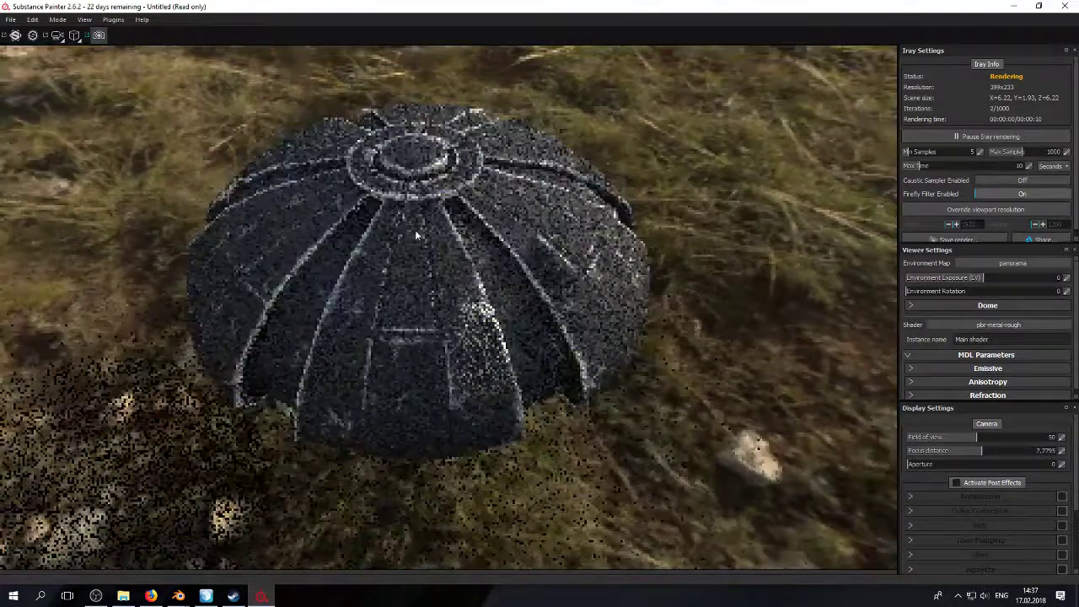
scroll(433, 279, "down", 3)
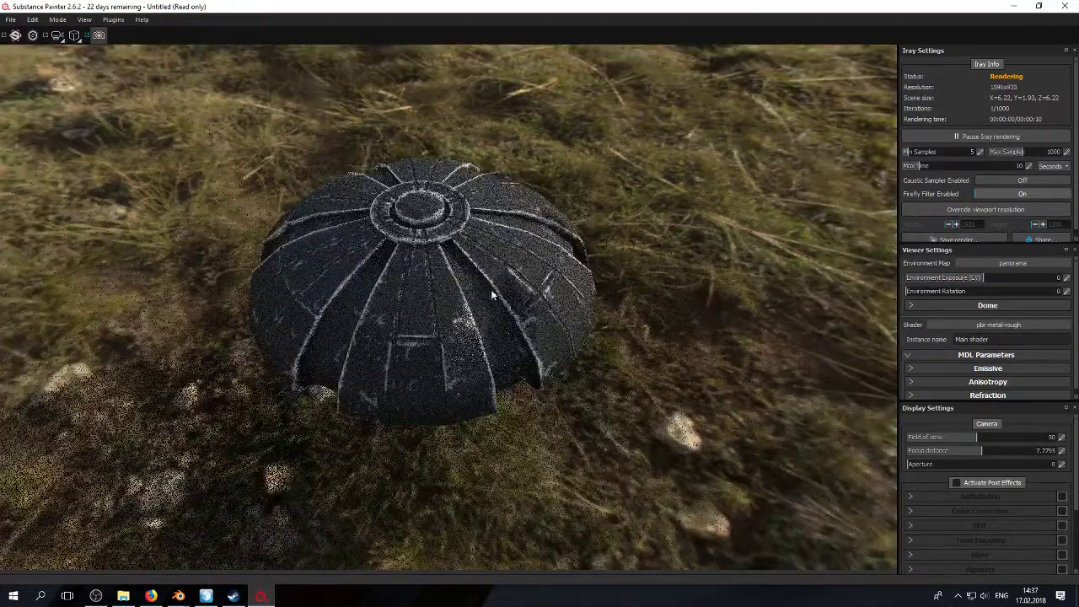
right_click_drag(470, 318, 485, 332, "alt")
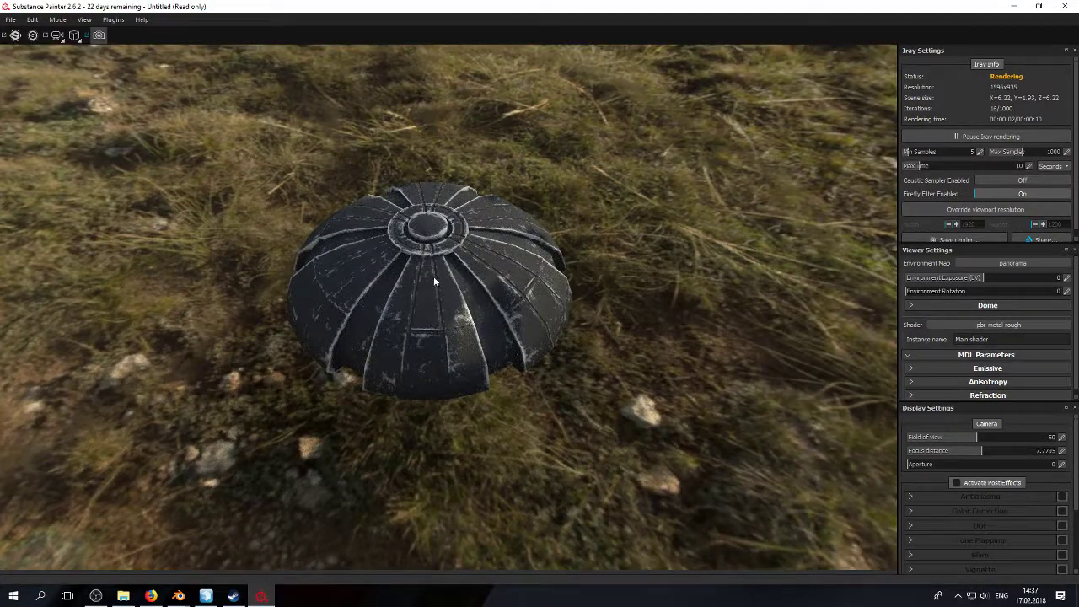
left_click(100, 36)
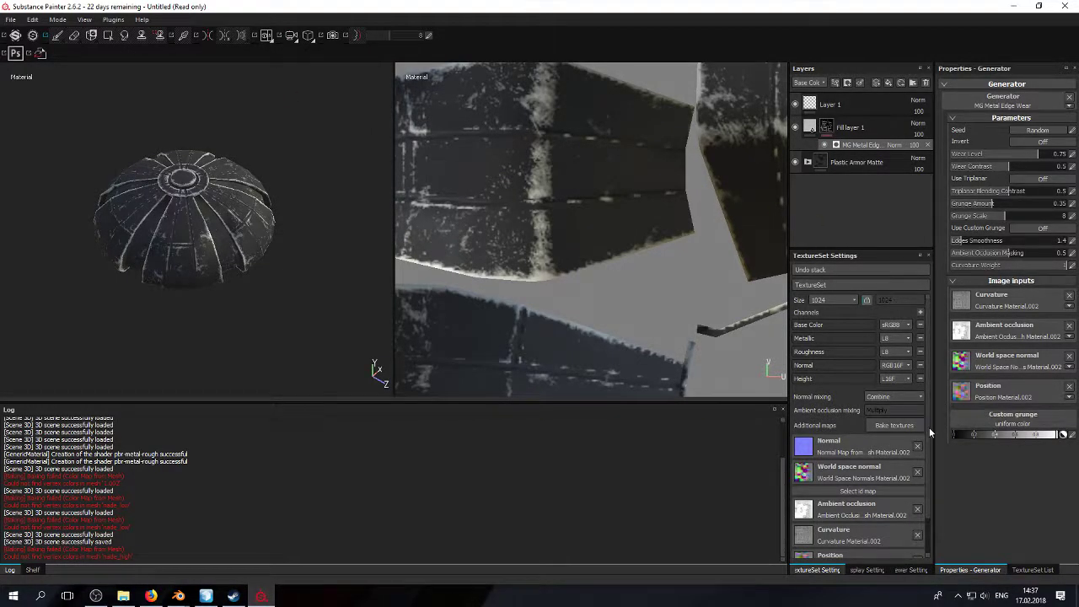
Step: Rebake the Material.002 textures with the output size set to 2048
left_click(905, 425)
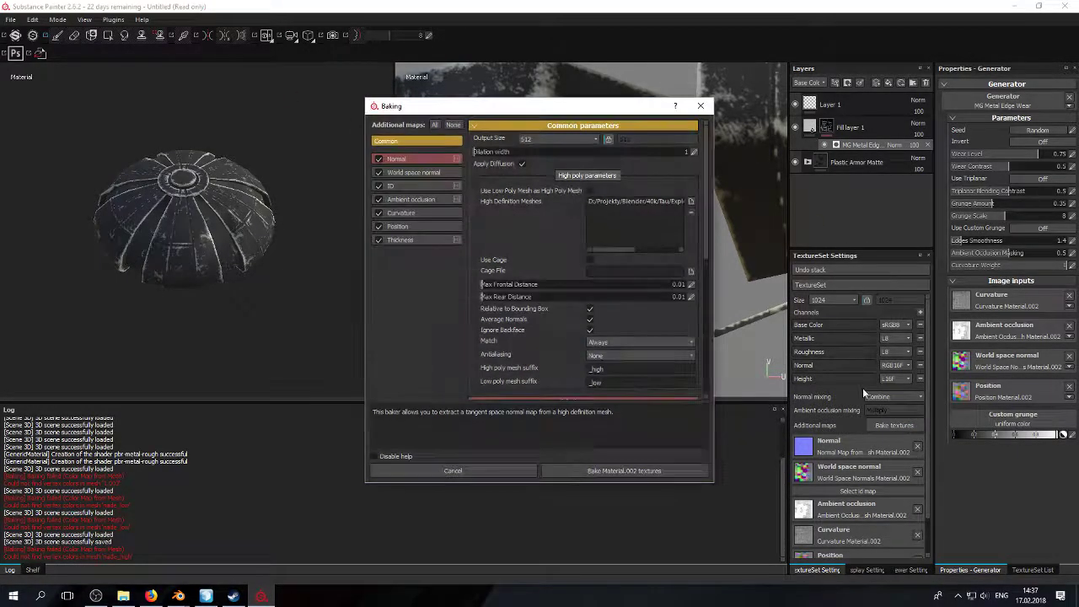
left_click(563, 142)
left_click(553, 191)
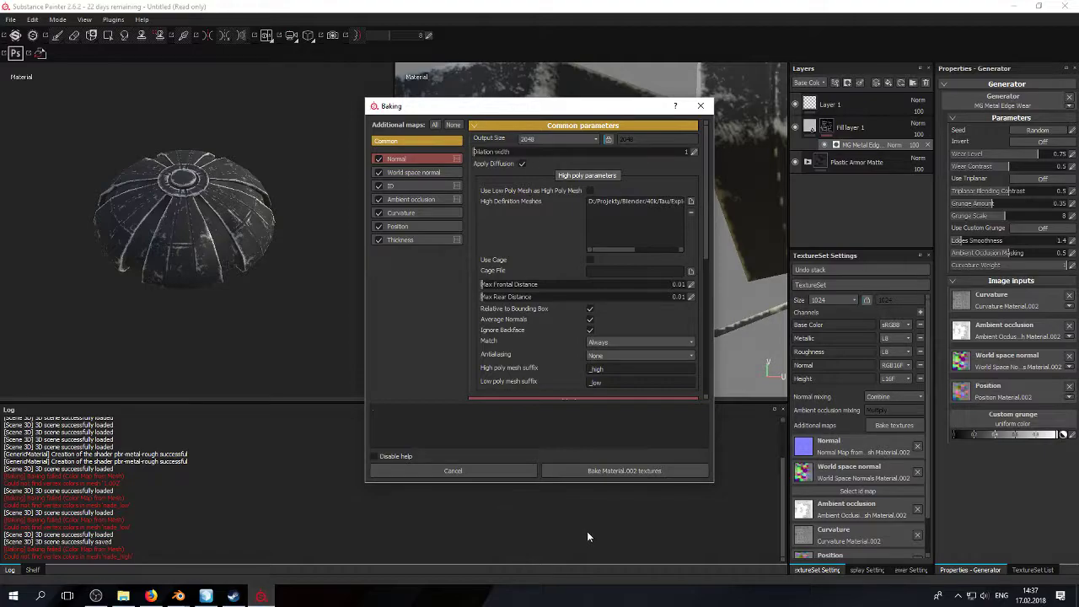
left_click(587, 470)
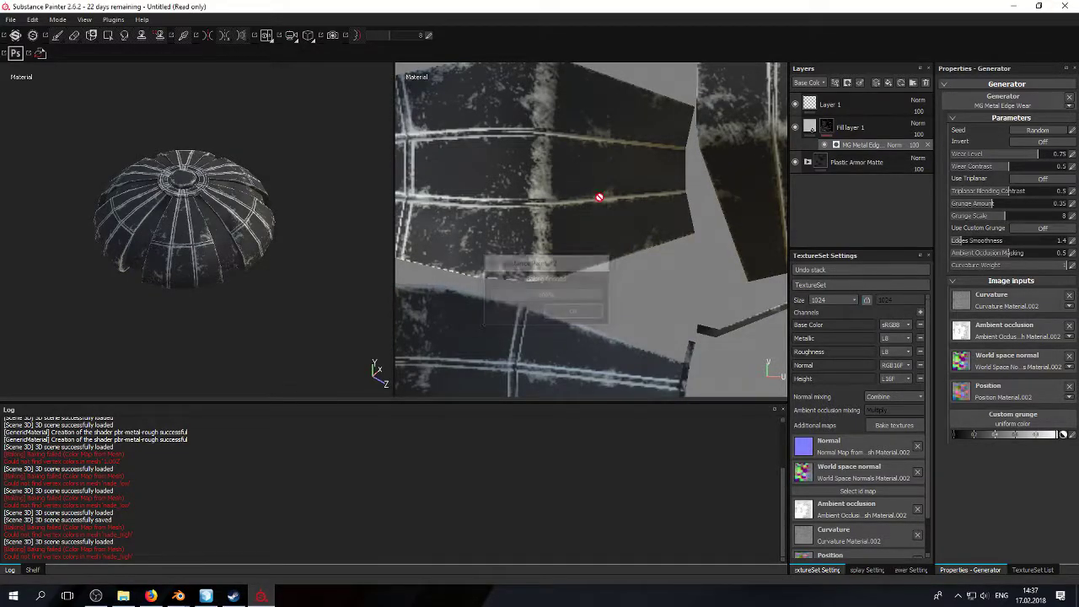
Step: Check the rebaked grenade from several angles and set the edge wear's Grunge Scale to 3 and Grunge Amount to 0.44
left_click_drag(94, 227, 120, 225, "alt")
middle_click_drag(121, 224, 200, 279, "alt")
right_click_drag(229, 206, 245, 315, "alt")
left_click_drag(245, 315, 170, 217, "alt")
right_click_drag(170, 217, 197, 188, "alt")
left_click_drag(198, 188, 255, 190, "alt")
mouse_move(1006, 215)
left_mouse_down()
mouse_move(965, 222)
mouse_move(1002, 203)
left_mouse_up()
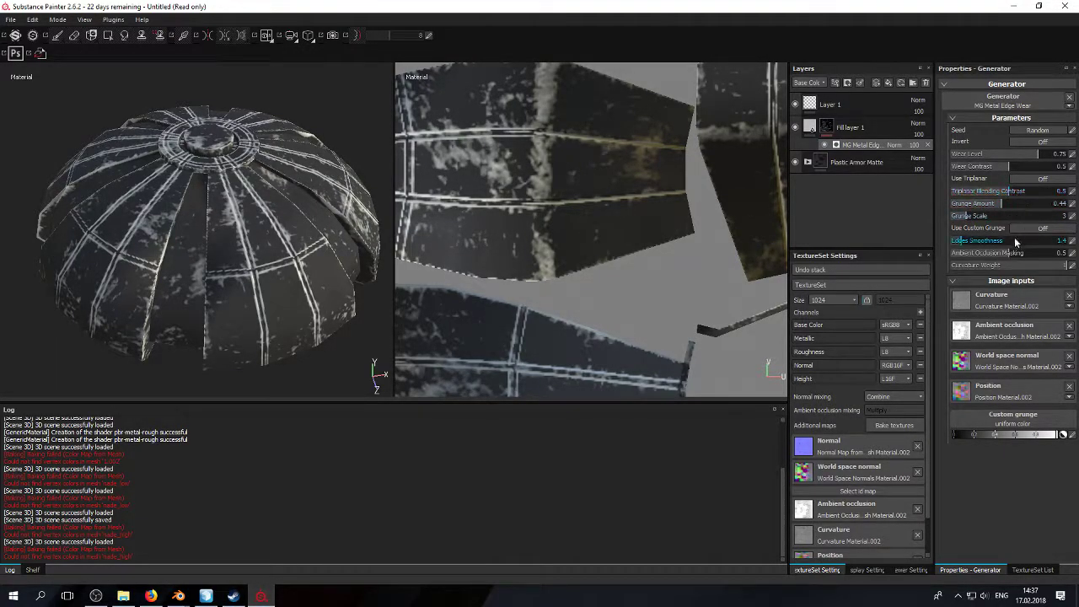
Step: Try lower Curvature Weight values for the edge wear, down to 0, and compare the wear on the model and UV islands
left_click_drag(1064, 267, 1030, 265)
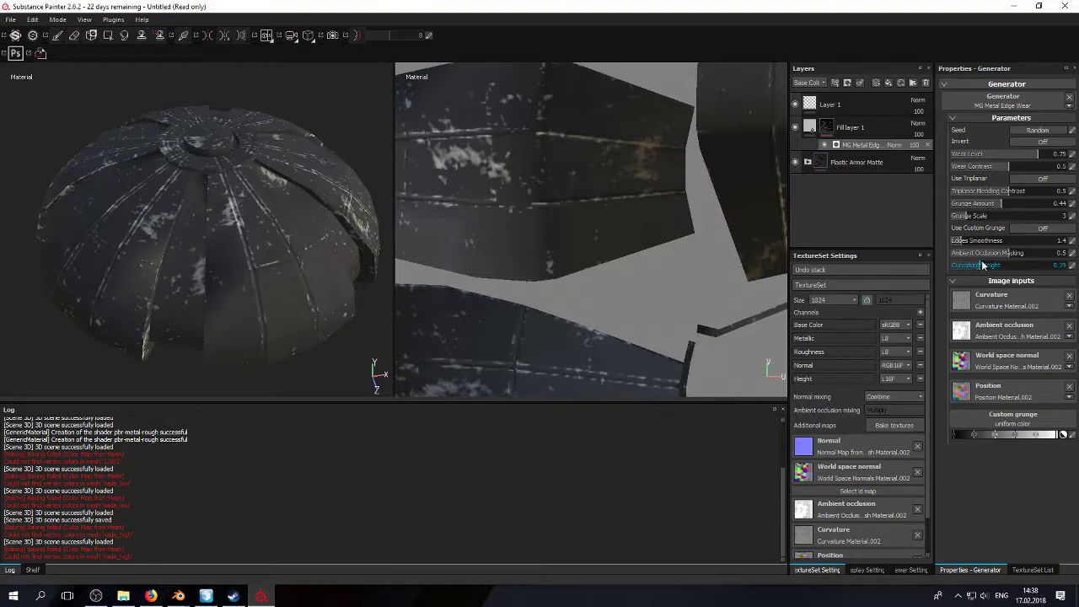
left_click_drag(364, 270, 296, 163, "alt")
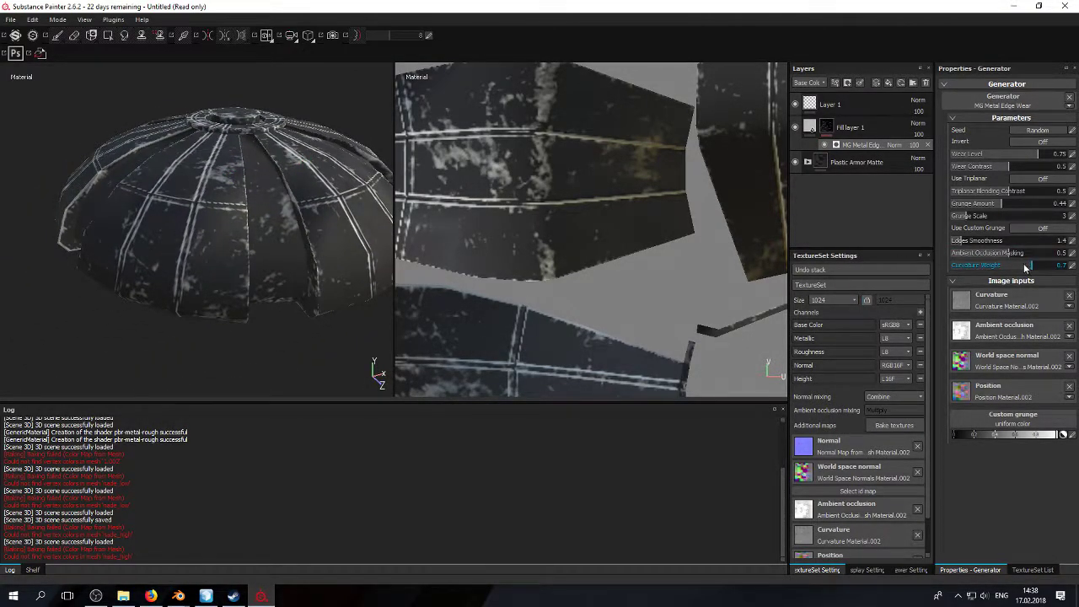
mouse_move(1025, 266)
left_mouse_down()
mouse_move(990, 266)
mouse_move(1020, 278)
left_mouse_up()
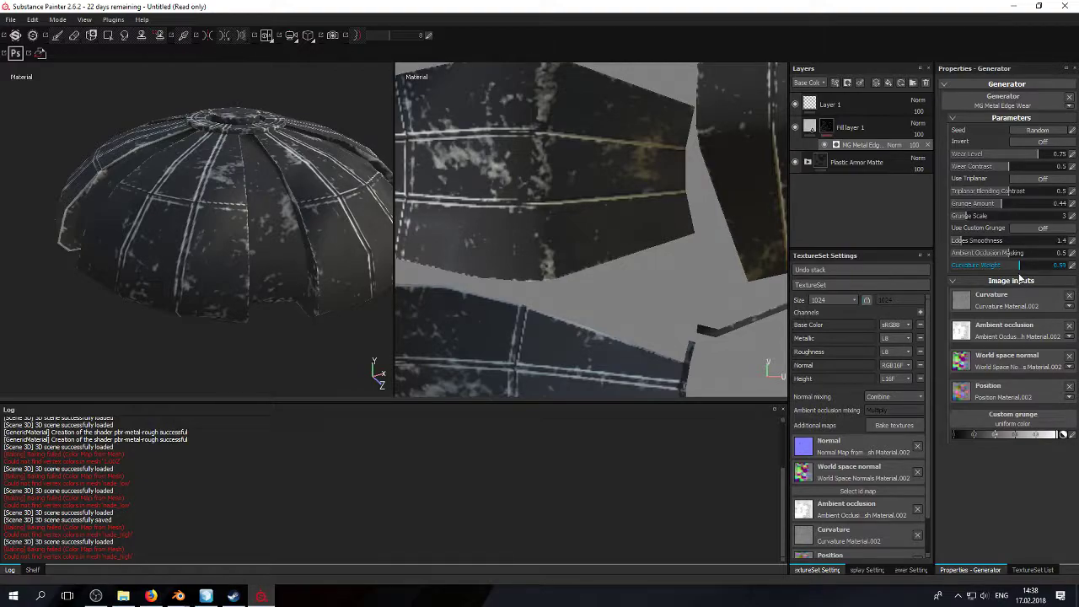
left_click_drag(1025, 278, 641, 237)
left_click_drag(182, 168, 304, 214, "alt")
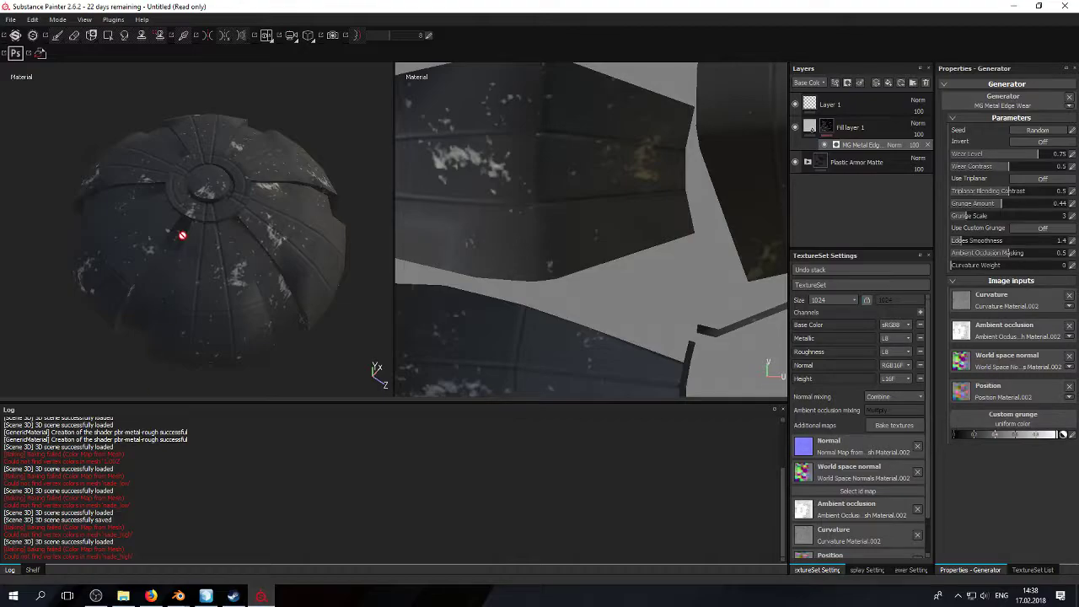
scroll(590, 240, "down", 8)
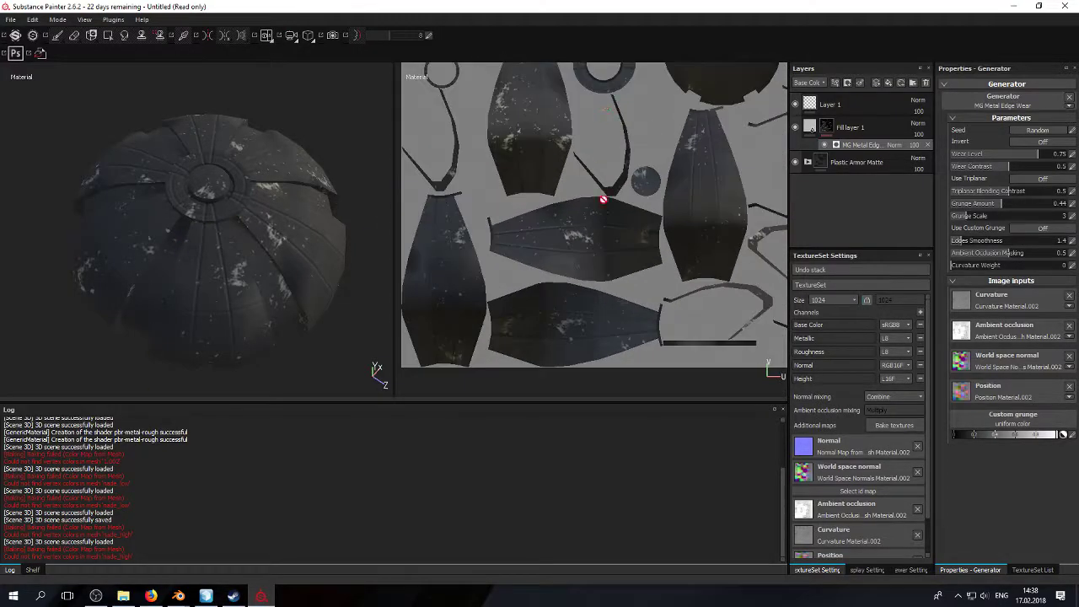
mouse_move(254, 239)
left_mouse_down("alt")
mouse_move(253, 268)
mouse_move(255, 242)
left_mouse_up("alt")
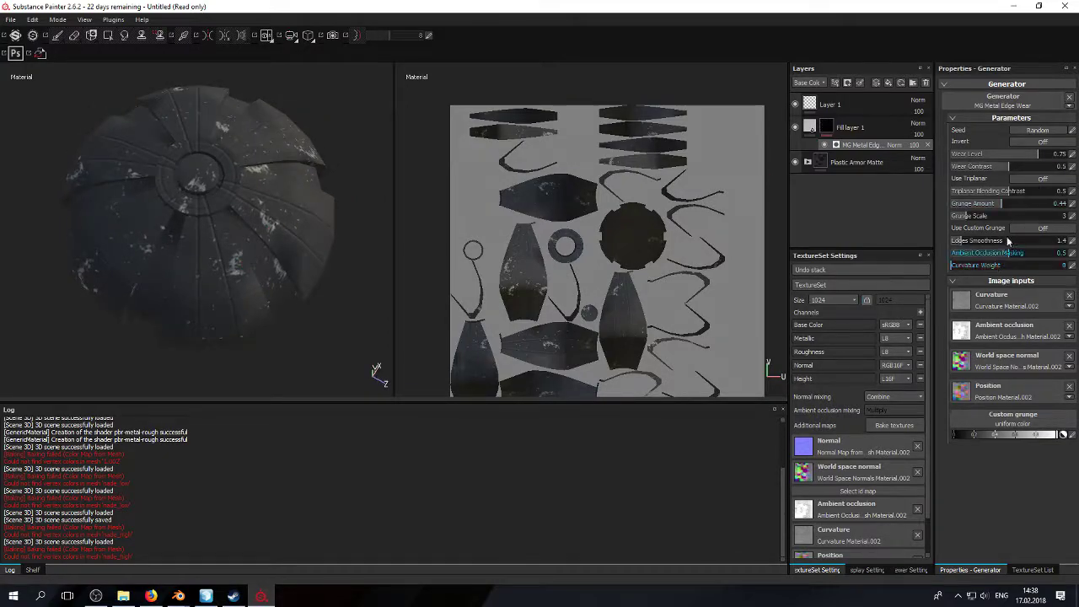
Step: Set the edge wear's Grunge Scale to 4, Curvature Weight to 0.33 and Ambient Occlusion Masking to 0.22
left_click_drag(968, 216, 1069, 222)
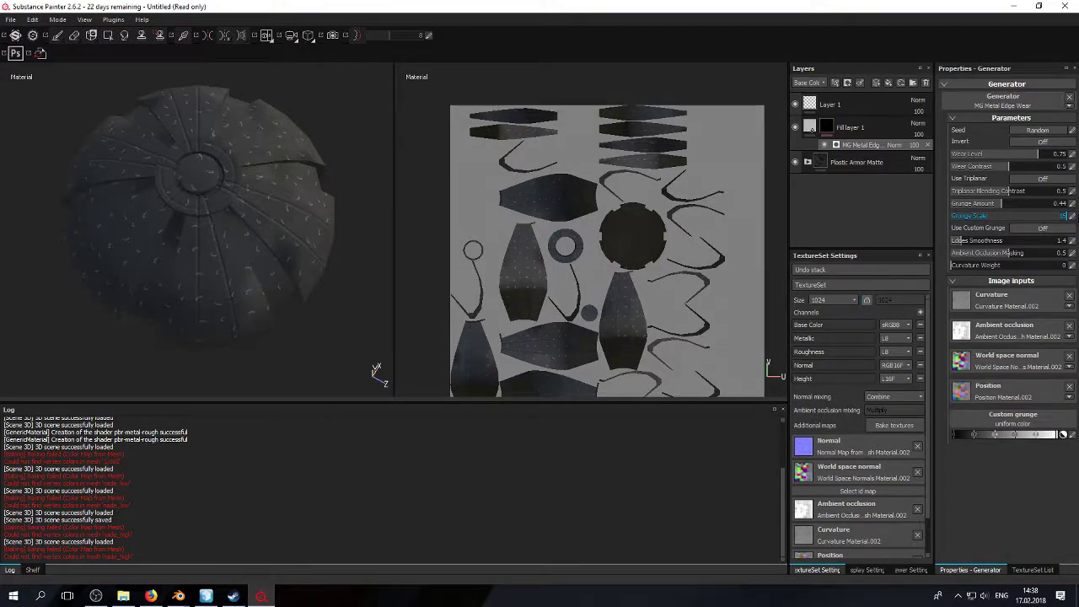
left_click_drag(1064, 216, 971, 217)
mouse_move(980, 265)
left_mouse_down()
mouse_move(1011, 274)
mouse_move(990, 276)
mouse_move(988, 258)
left_mouse_up()
left_click_drag(229, 163, 184, 132, "alt")
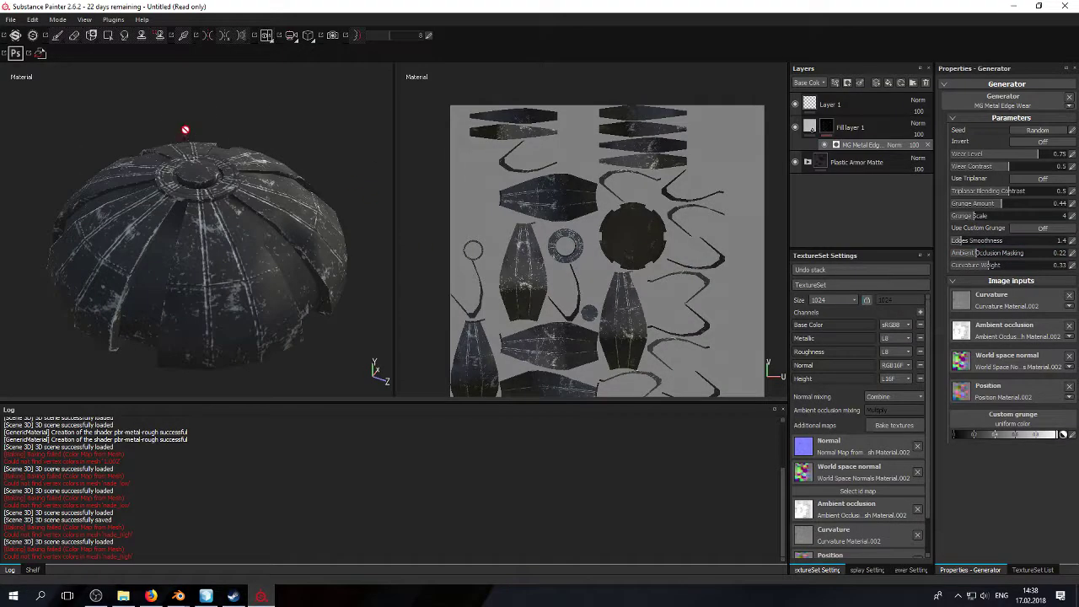
Step: Raise the edge wear's Ambient Occlusion Masking to 0.46 and check the wear around the central cap and over the whole grenade
scroll(183, 131, "up", 6)
middle_click_drag(190, 160, 201, 232, "alt")
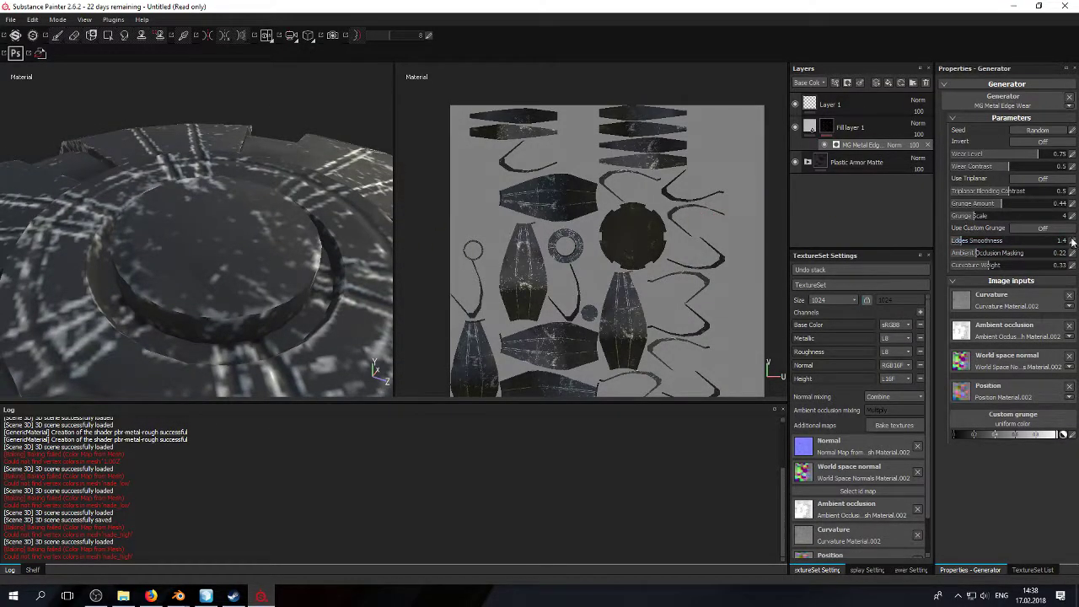
left_click_drag(976, 254, 1004, 255)
left_click_drag(1058, 253, 999, 252)
right_click_drag(338, 296, 176, 162, "alt")
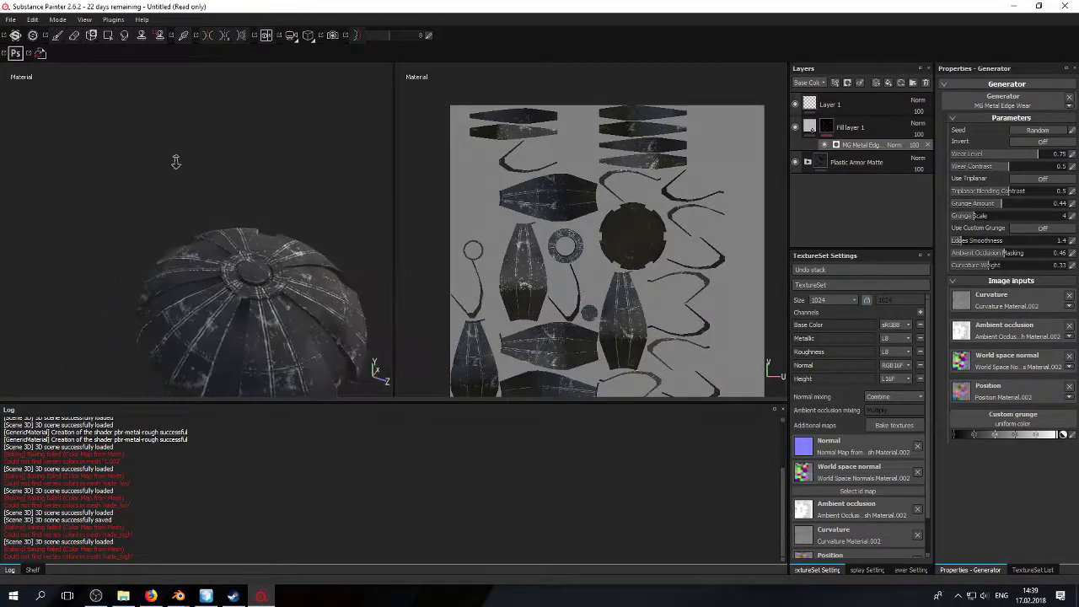
left_click_drag(175, 162, 178, 205, "alt")
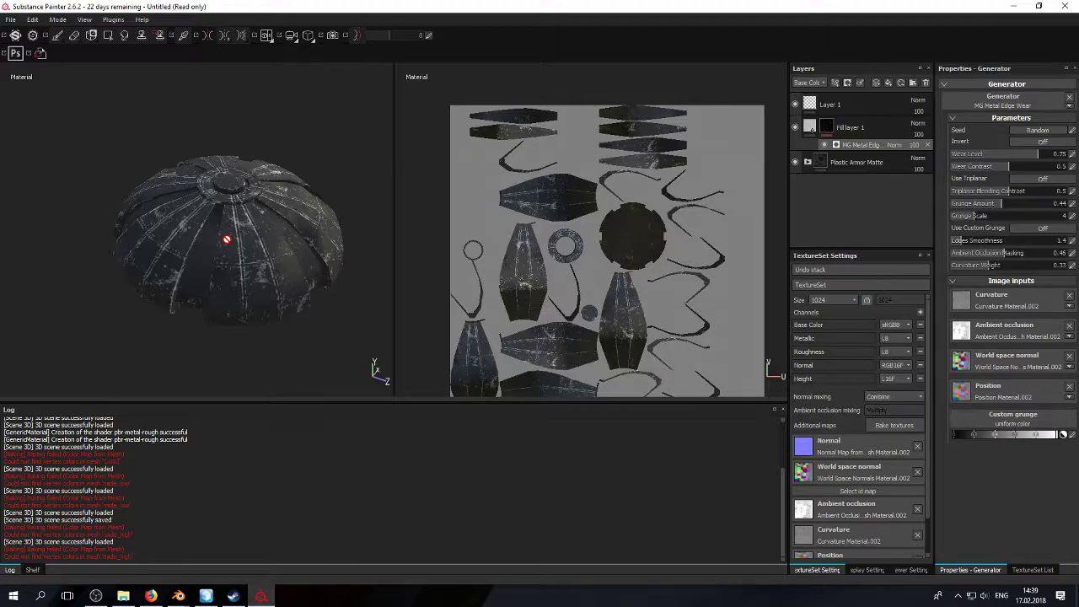
left_click_drag(186, 260, 221, 192, "alt")
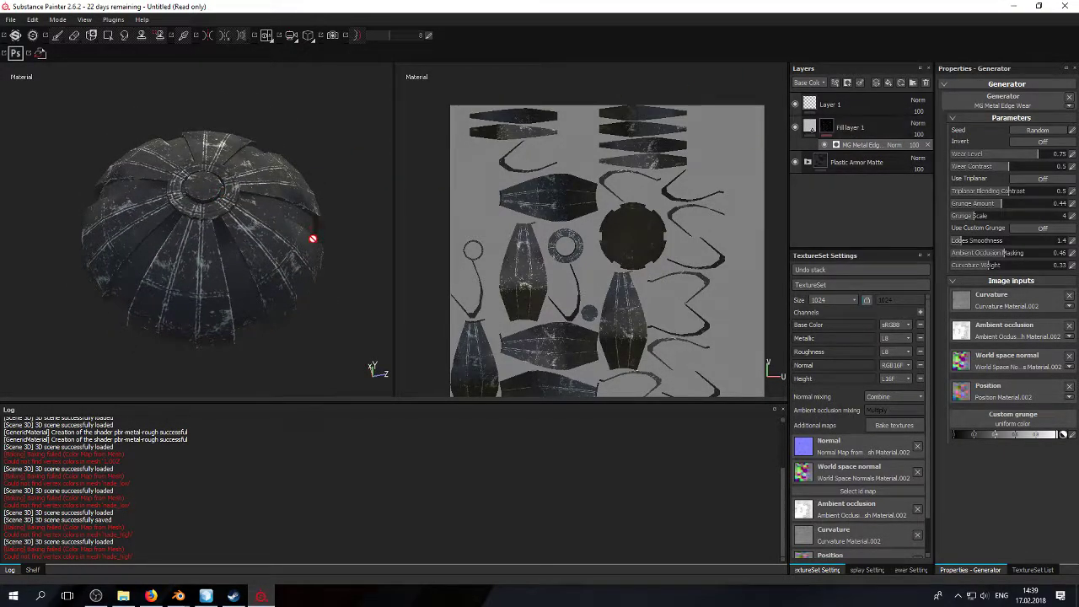
Step: Change the Base Plastic layer's base colour in the Plastic Armor Matte group to a dark brown of RGB 0.051, 0.034, 0.012
left_click(854, 163)
left_click(807, 151)
left_click(819, 220)
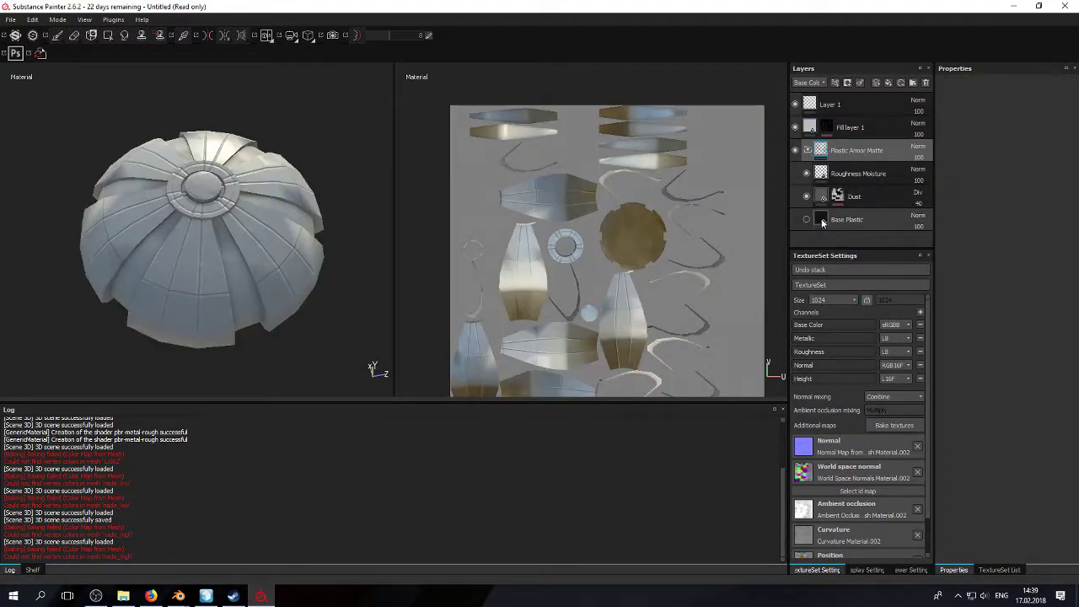
left_click(1037, 267)
left_click(939, 281)
left_click_drag(1003, 284, 949, 295)
left_click_drag(1053, 270, 1054, 296)
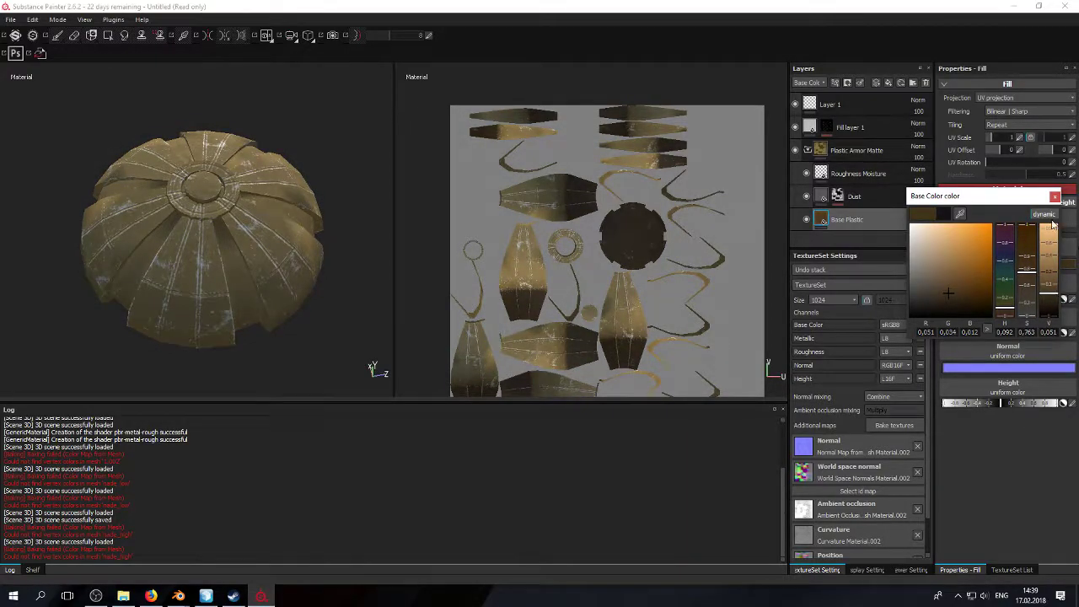
Step: Change Fill layer 1's base colour to a light beige so the edge wear matches the brown base
left_click(812, 124)
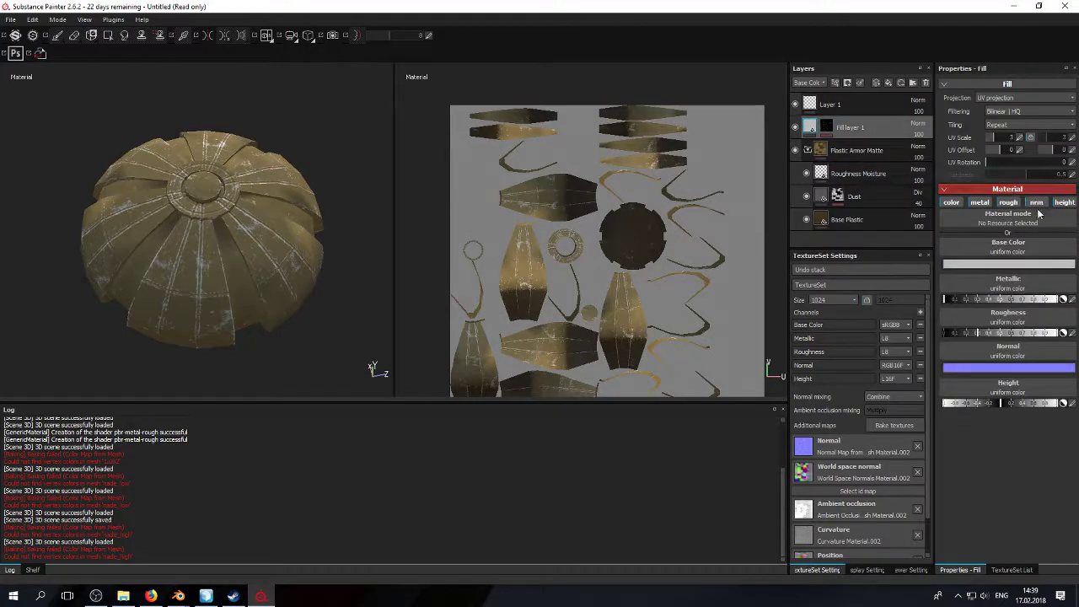
left_click(1010, 263)
left_click_drag(1008, 258, 1005, 284)
left_click_drag(1028, 285, 1004, 313)
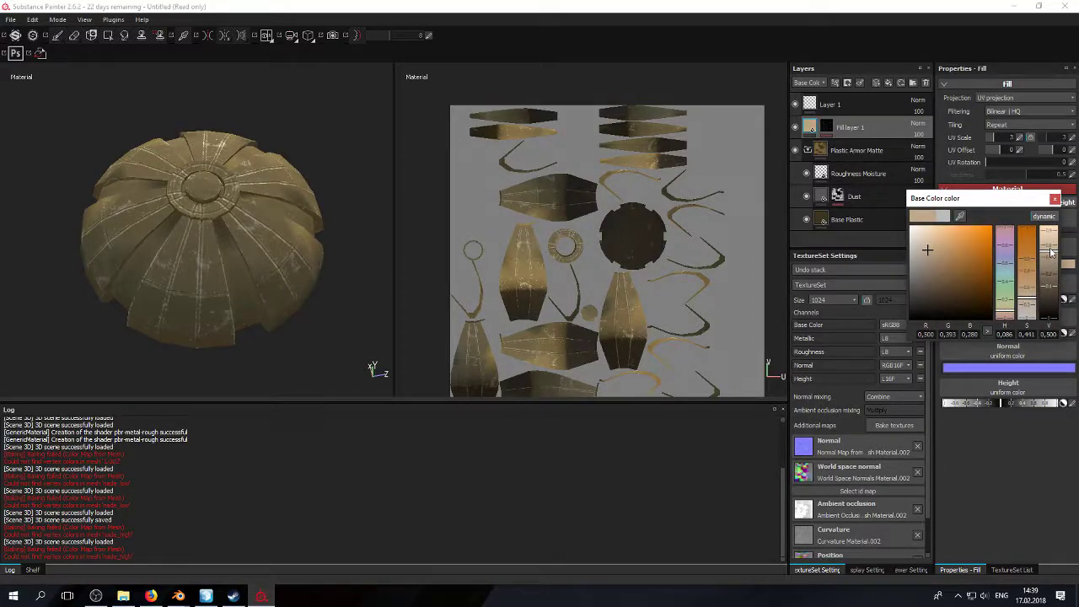
left_click_drag(1050, 250, 1050, 248)
left_click(1056, 197)
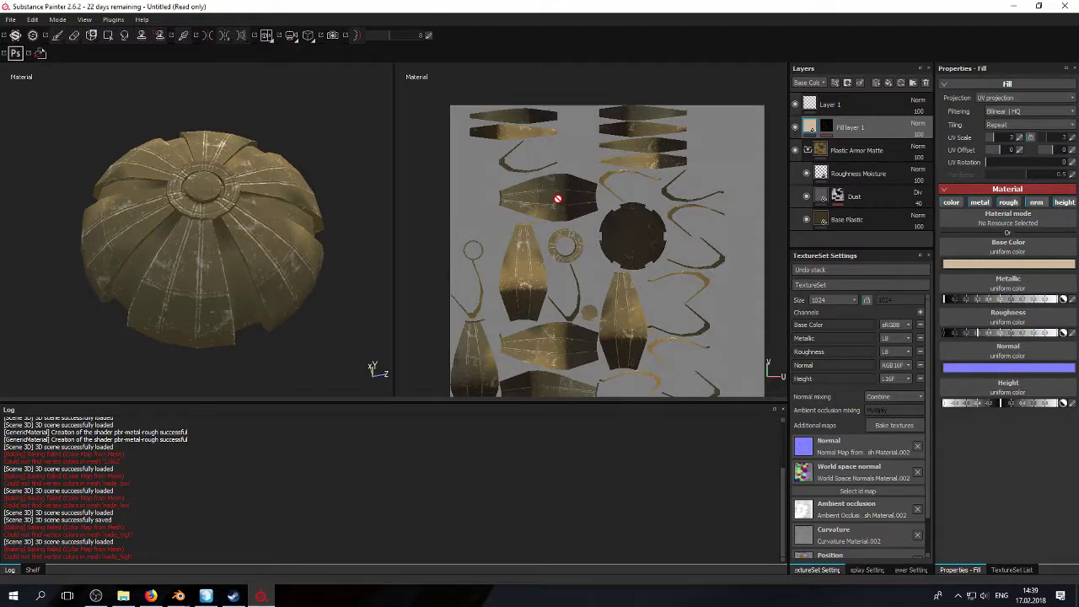
Step: Add a fill layer above Fill layer 1 and set its base colour to a near-black brown of RGB 0.011, 0.008, 0.001
left_click(892, 82)
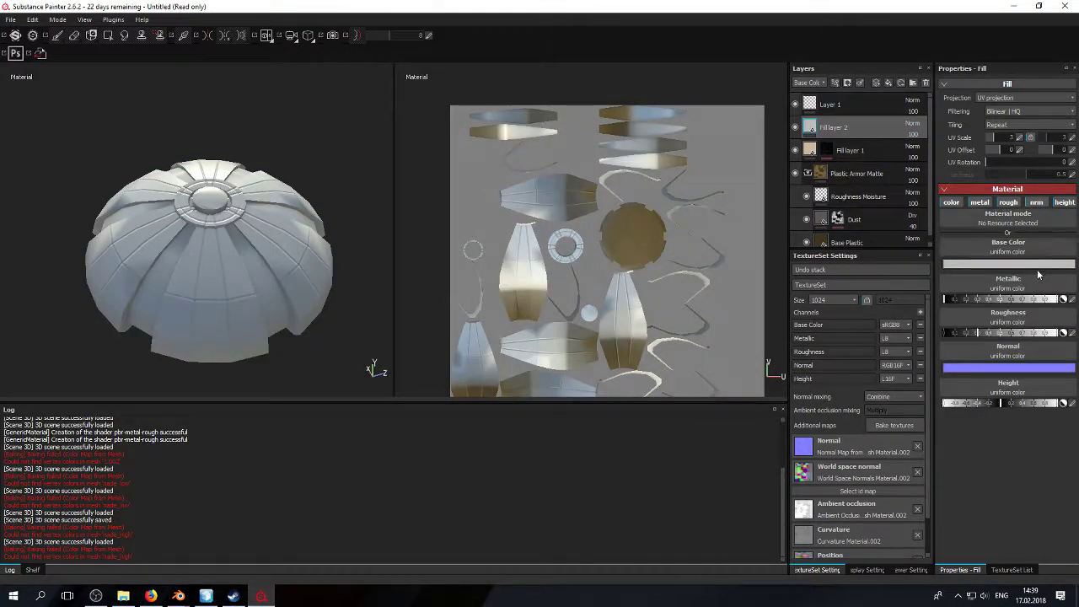
left_click(1008, 263)
left_click(938, 309)
left_click_drag(1027, 288, 1027, 278)
left_click_drag(1006, 313, 1005, 305)
left_click_drag(1026, 270, 1026, 252)
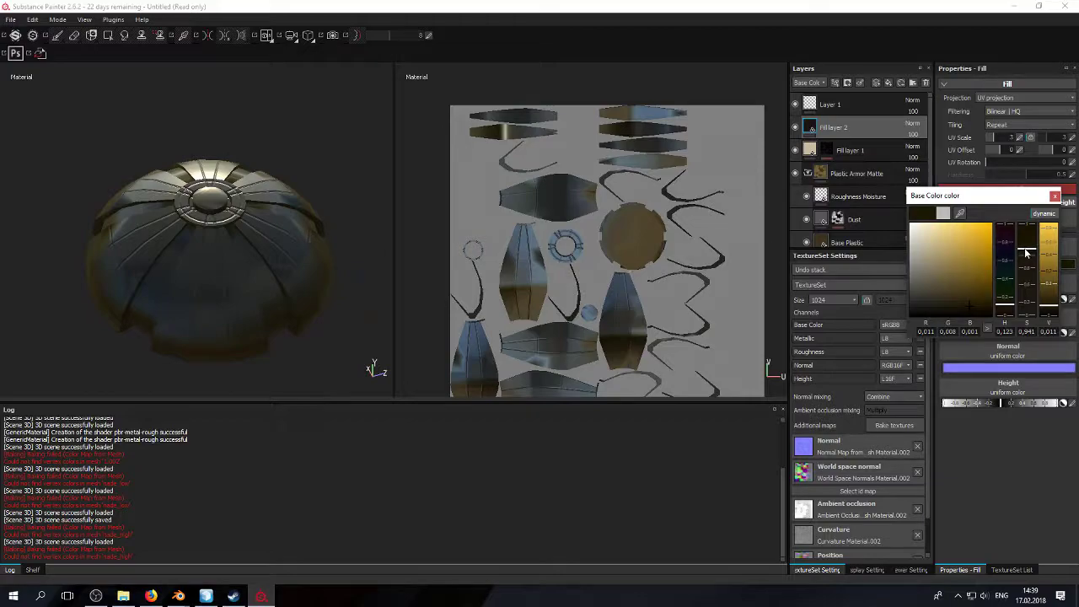
left_click(1054, 196)
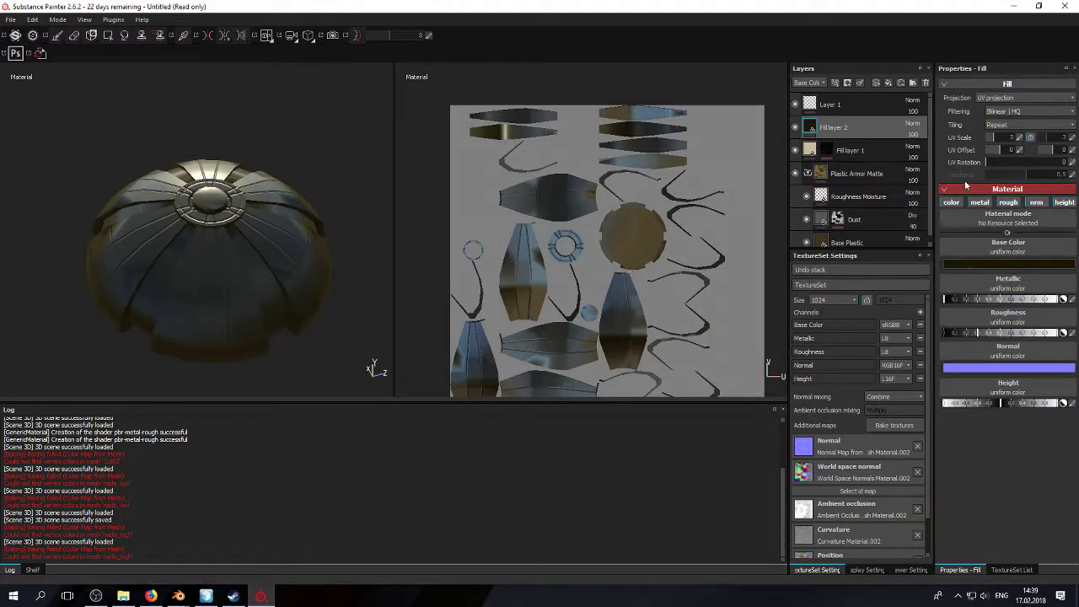
Step: Give Fill layer 2 a black mask driven by the MG Dirt generator
right_click(864, 126)
left_click(882, 141)
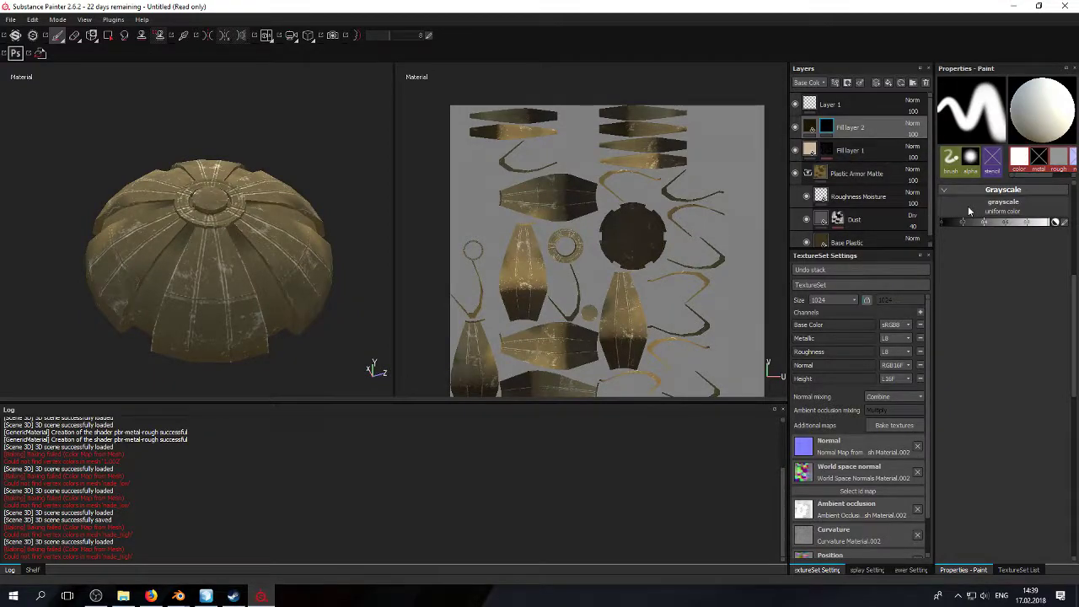
right_click(833, 125)
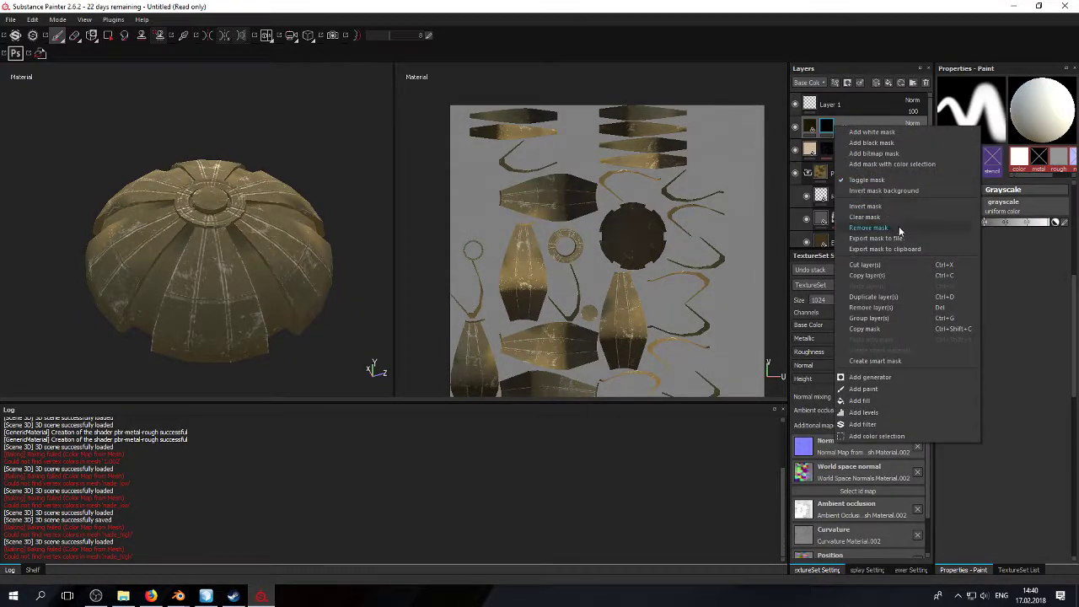
left_click(853, 374)
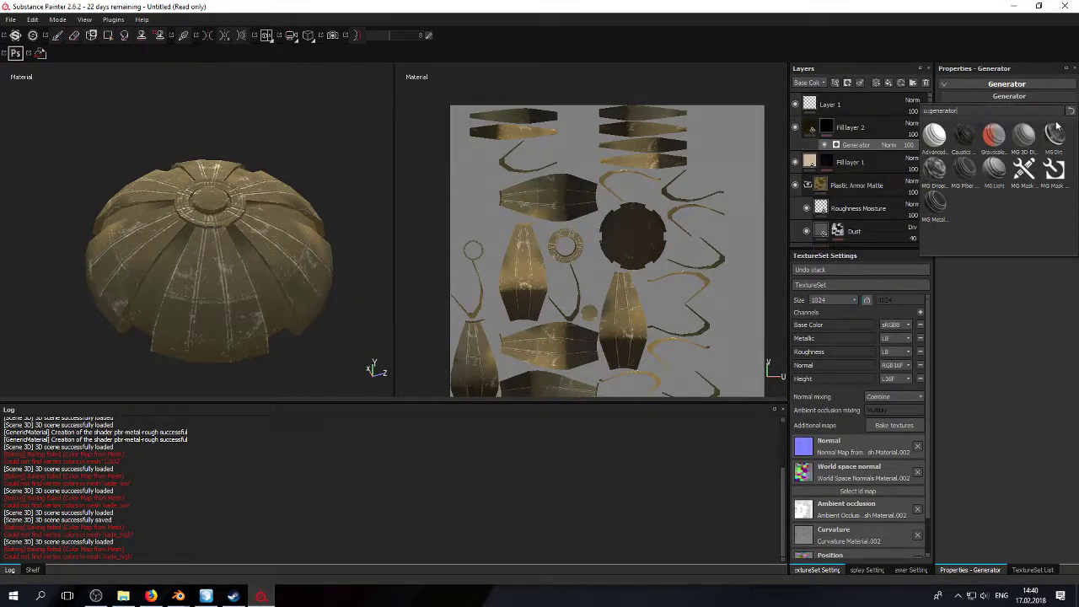
left_click(1058, 140)
mouse_move(264, 229)
left_mouse_down("alt")
mouse_move(272, 258)
mouse_move(279, 202)
mouse_move(263, 218)
mouse_move(306, 239)
left_mouse_up("alt")
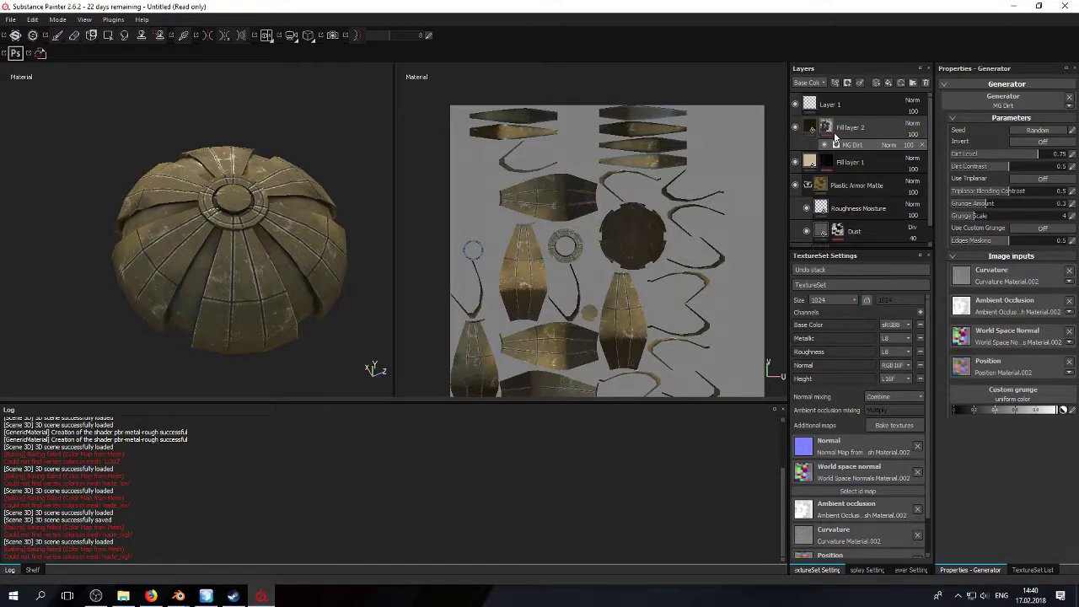
Step: Check the dirt around the grenade and disable Fill layer 2's roughness and metallic channels
left_click(33, 570)
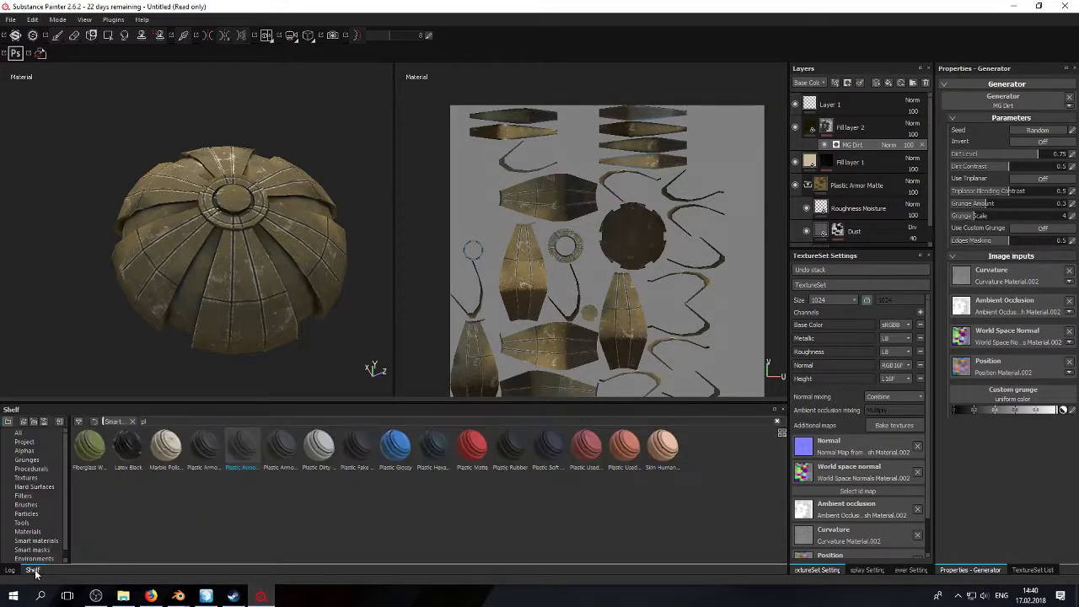
left_click(808, 126)
left_click_drag(244, 232, 261, 132, "alt")
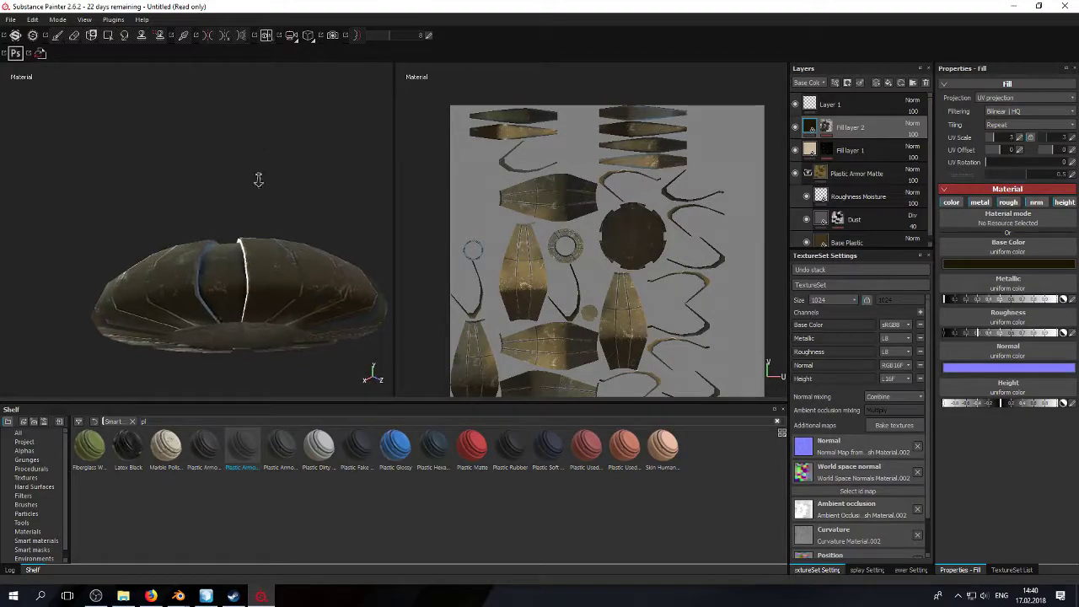
right_click_drag(265, 167, 186, 264, "alt")
left_click_drag(219, 226, 255, 200, "alt")
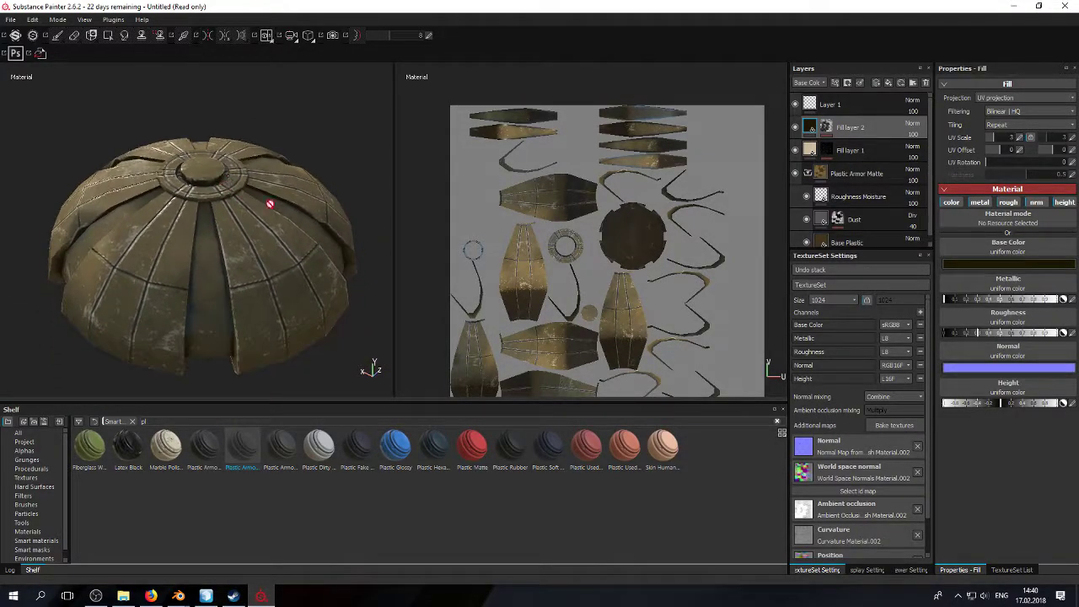
left_click_drag(462, 195, 320, 241, "alt")
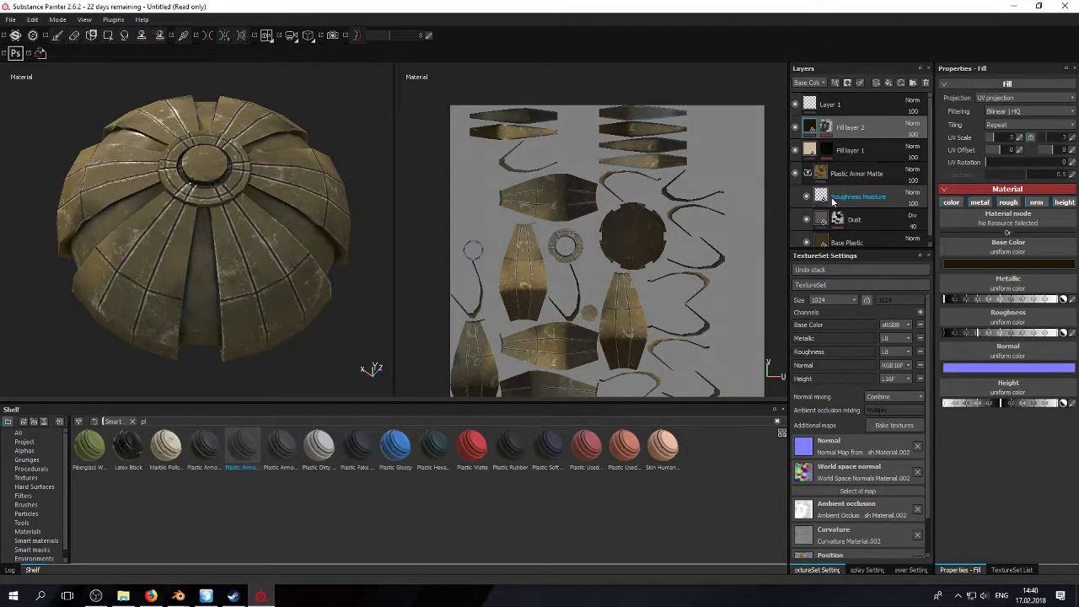
left_click(1008, 202)
left_click(980, 202)
left_click_drag(241, 205, 144, 166, "alt")
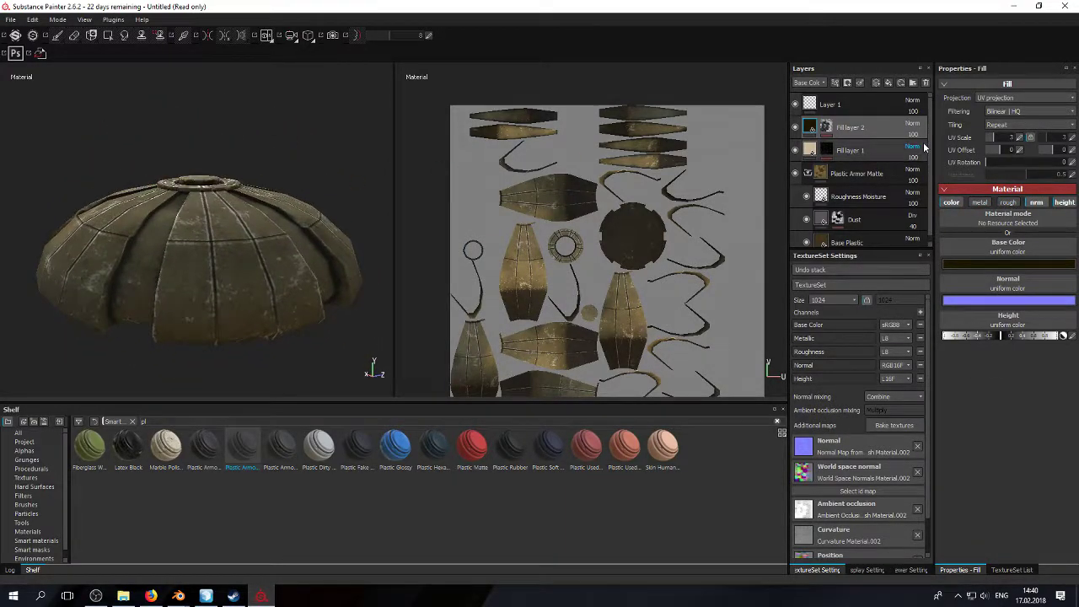
Step: Disable the roughness and metallic channels of Fill layer 1 and check the edge wear on the panels
left_click(825, 147)
left_click(1008, 203)
left_click(1008, 208)
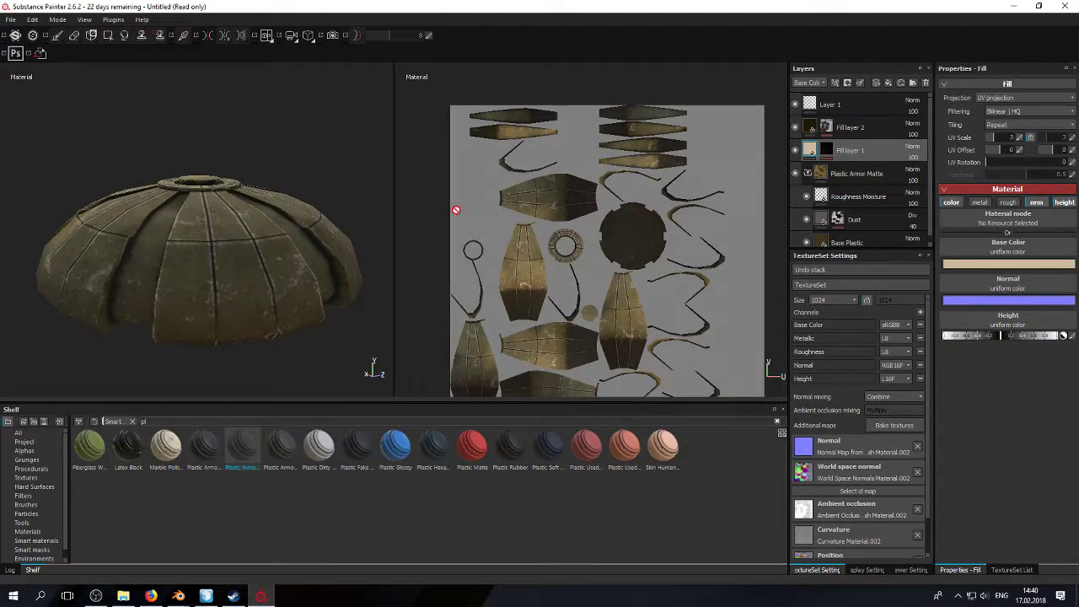
left_click_drag(178, 239, 194, 277, "alt")
middle_click_drag(172, 252, 216, 297, "alt")
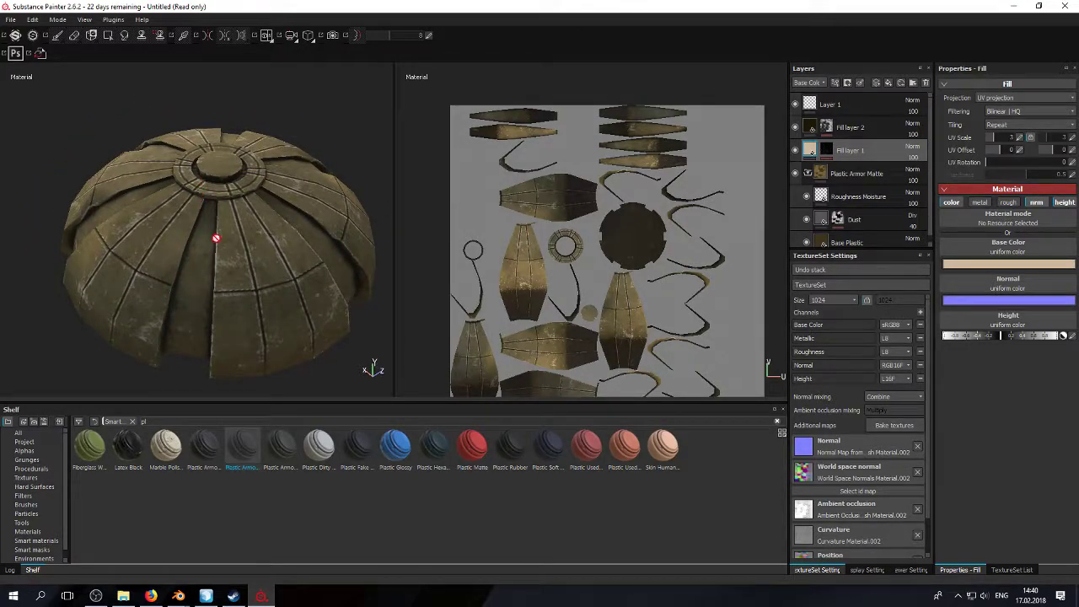
left_click_drag(226, 222, 245, 244, "alt")
left_click_drag(200, 192, 261, 245, "alt")
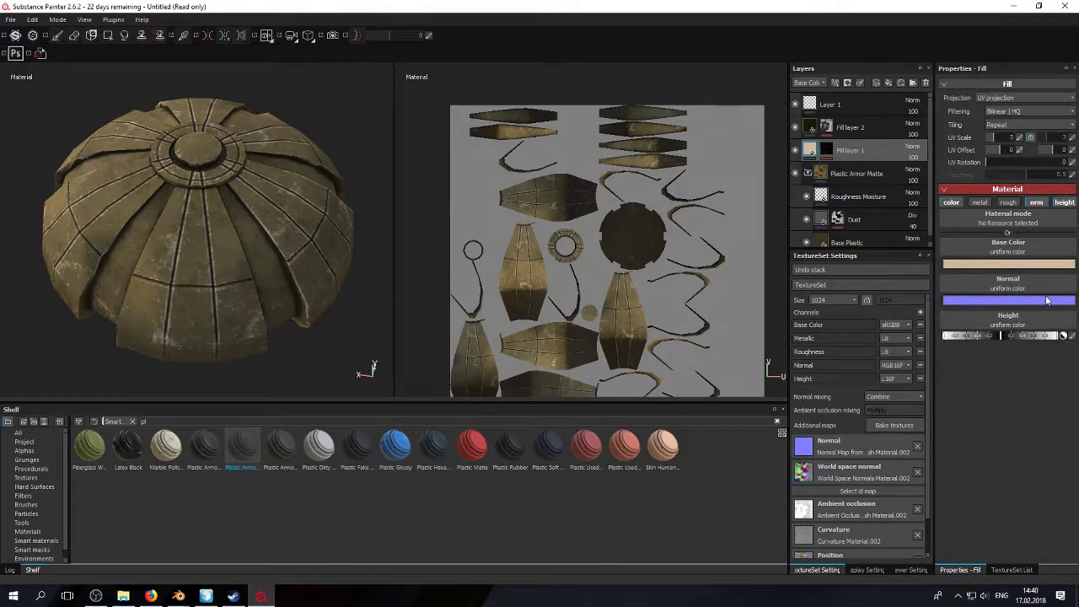
Step: Desaturate Fill layer 1's base colour to a pale grey-beige of RGB 0.610, 0.598, 0.585
left_click(1036, 265)
left_click_drag(1024, 305, 1027, 322)
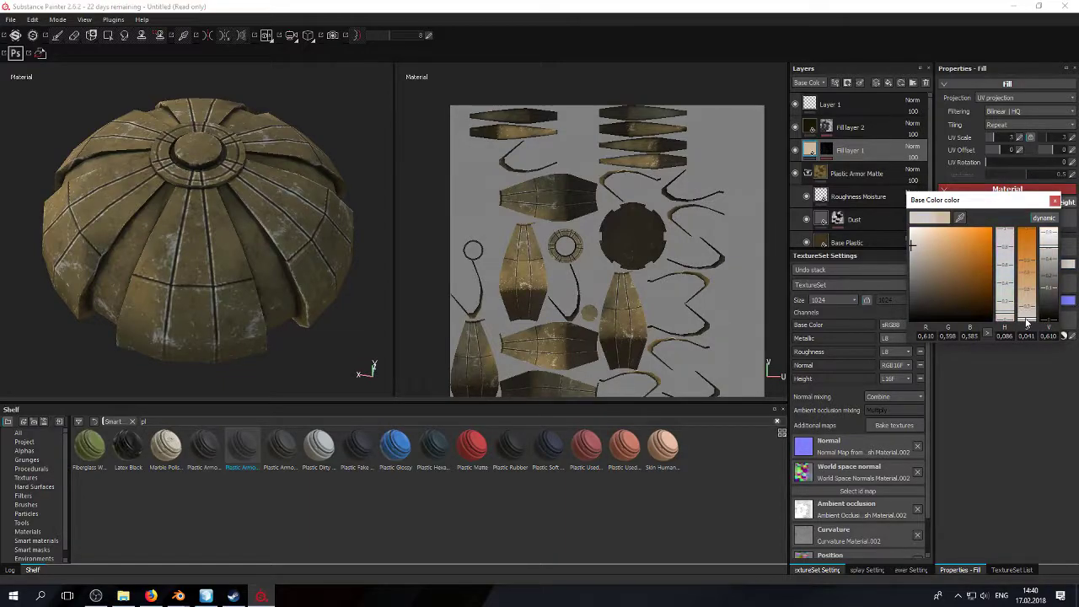
left_click(1057, 184)
left_click_drag(260, 224, 258, 197, "alt")
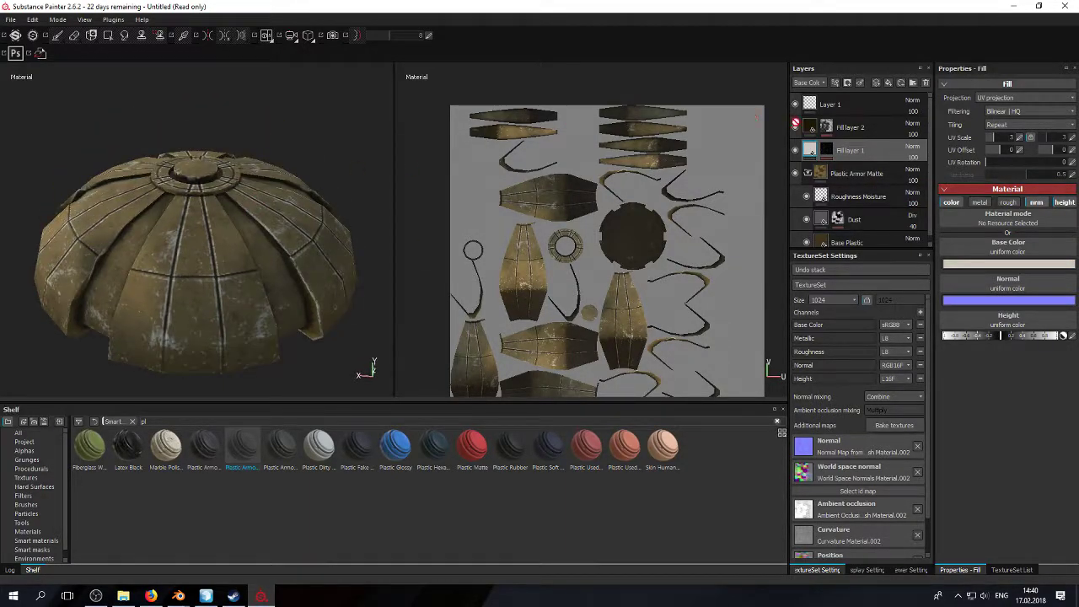
Step: Try Fill layer 2 without its normal and height channels, and restore both channels
left_click(847, 126)
left_click_drag(294, 301, 348, 232, "alt")
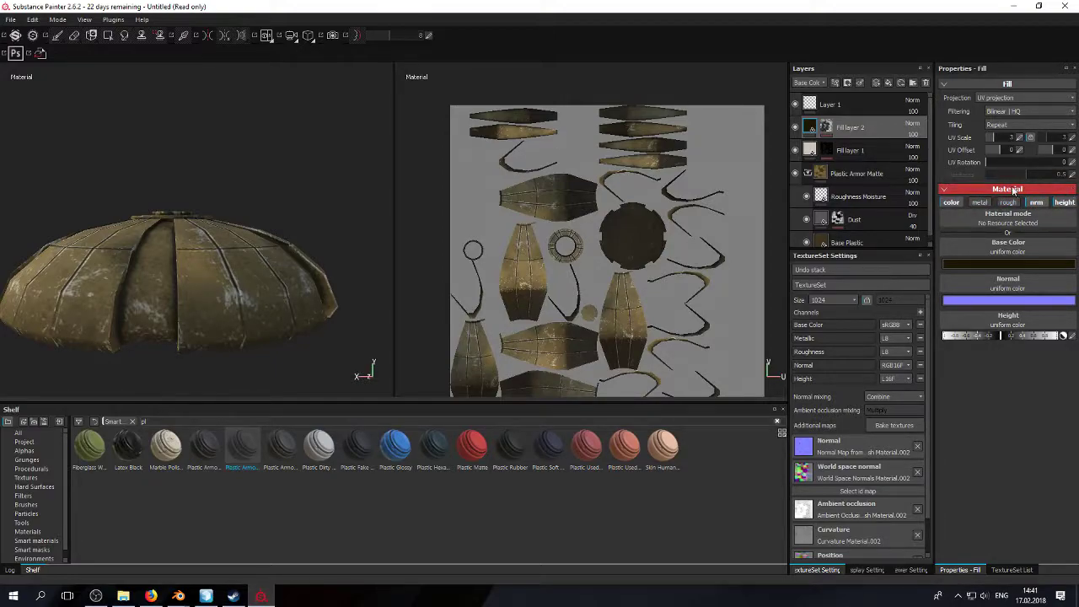
left_click_drag(294, 195, 295, 240, "alt")
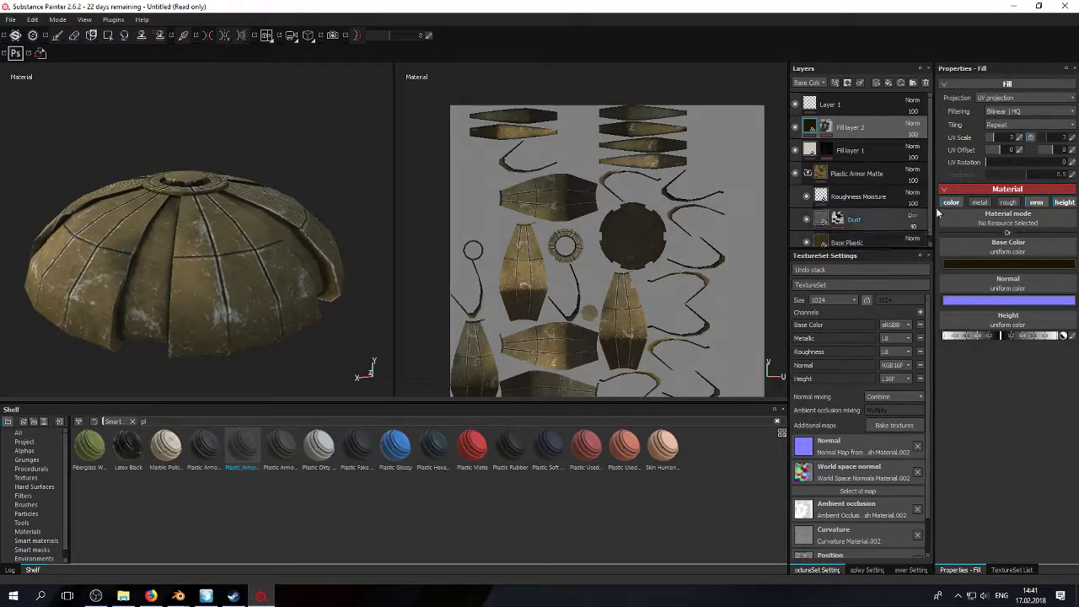
left_click(1044, 208)
left_click(1068, 207)
left_click(1067, 207)
left_click(1040, 205)
left_click(951, 203)
Step: Examine the dirt and edge wear on the grenade from all sides, up close and from a distance
left_click_drag(252, 137, 215, 102, "alt")
scroll(237, 233, "down", 3)
scroll(205, 210, "up", 5)
left_click_drag(206, 176, 206, 230, "alt")
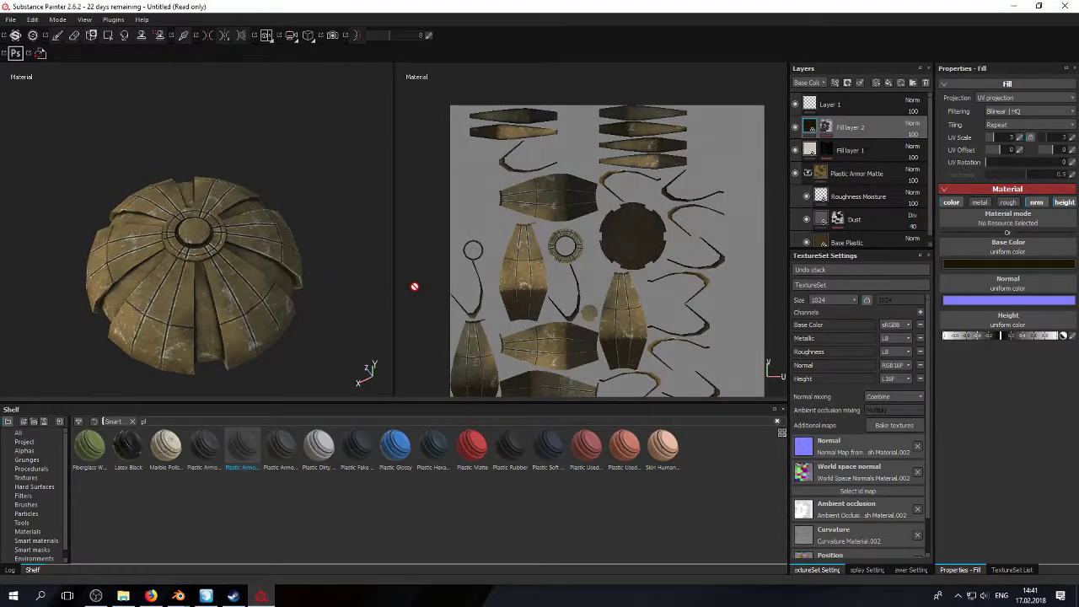
left_click_drag(236, 264, 251, 272, "alt")
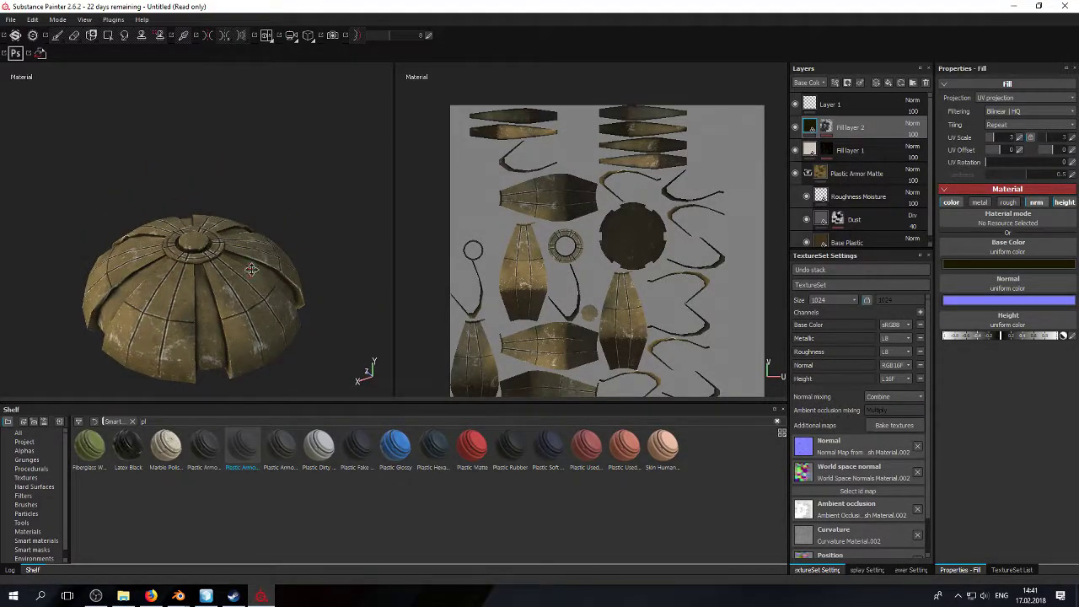
left_click_drag(242, 203, 250, 236, "alt")
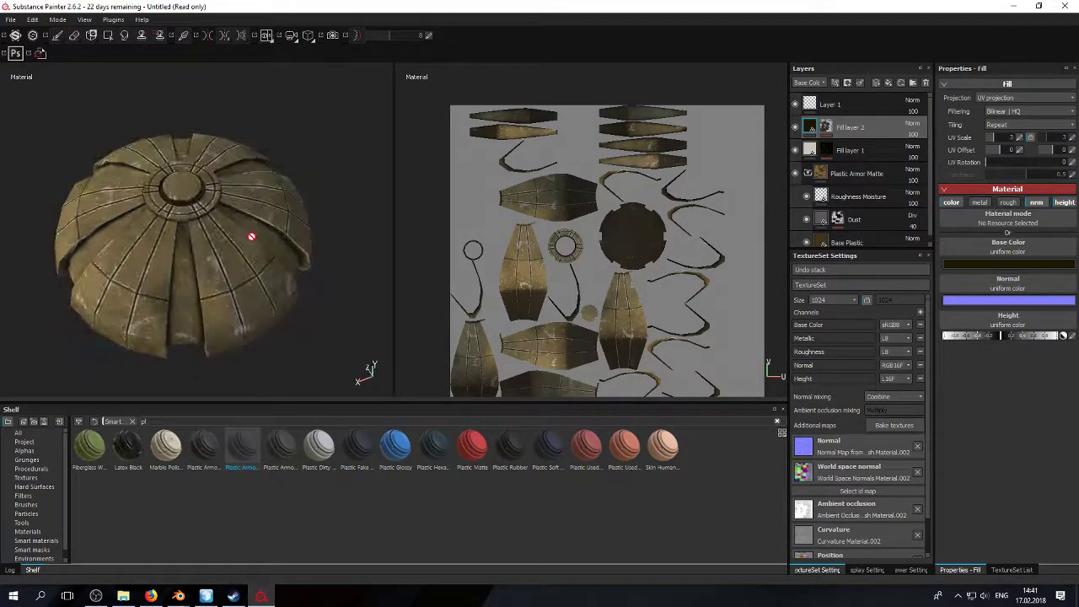
left_click_drag(246, 186, 251, 209, "alt")
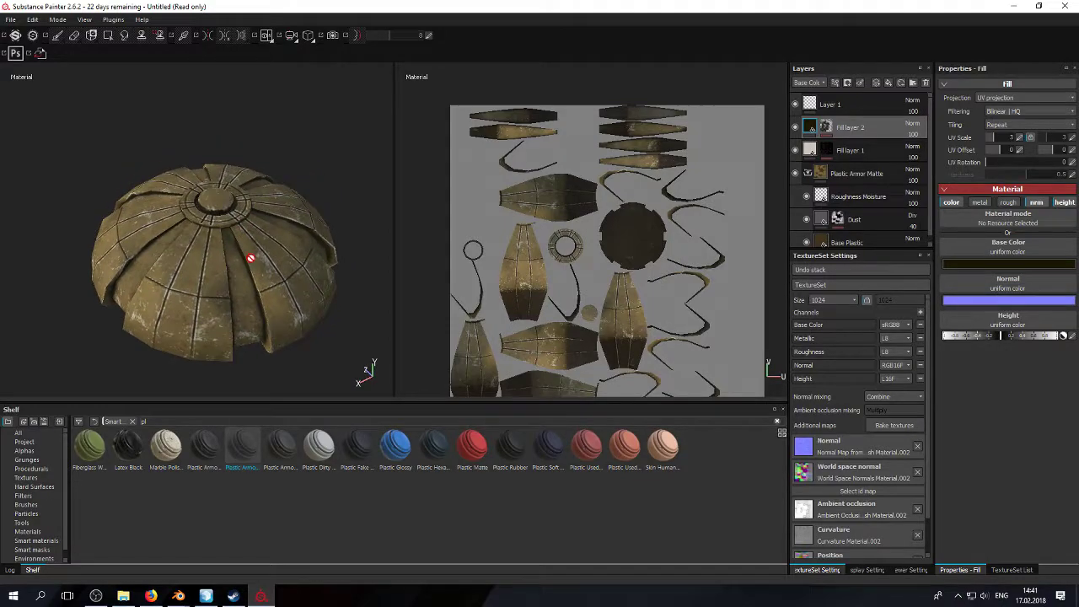
left_click_drag(239, 357, 259, 235, "alt")
left_click_drag(278, 191, 256, 225, "alt")
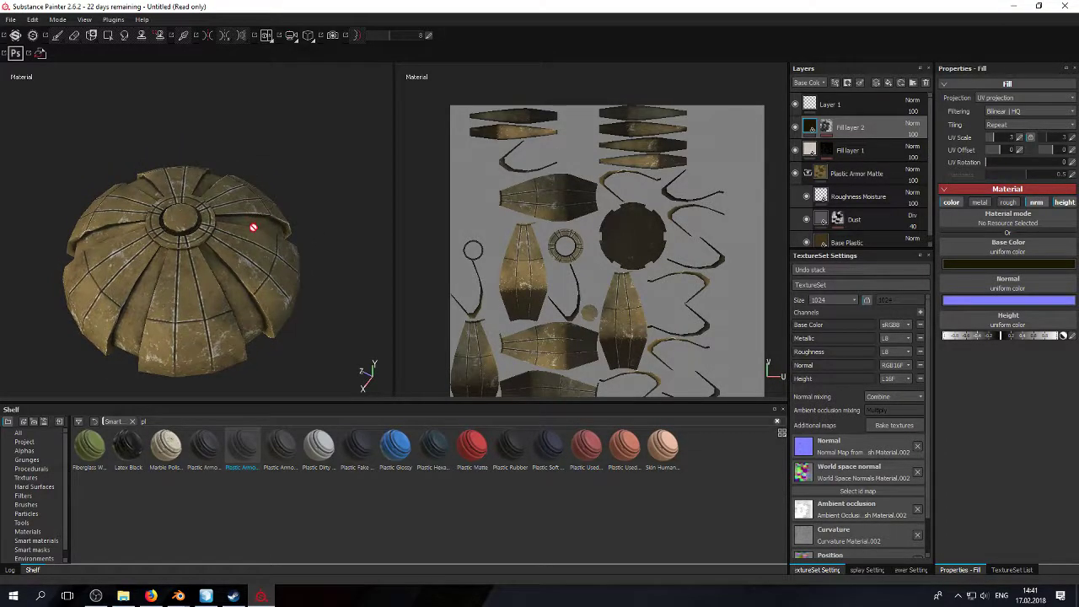
left_click_drag(131, 225, 136, 251, "alt")
middle_click_drag(136, 251, 295, 243, "alt")
left_click_drag(295, 243, 96, 234, "alt")
right_click_drag(96, 233, 117, 291, "alt")
left_click_drag(224, 217, 274, 245, "alt")
right_click_drag(275, 245, 297, 146, "alt")
left_click_drag(297, 146, 215, 279, "alt")
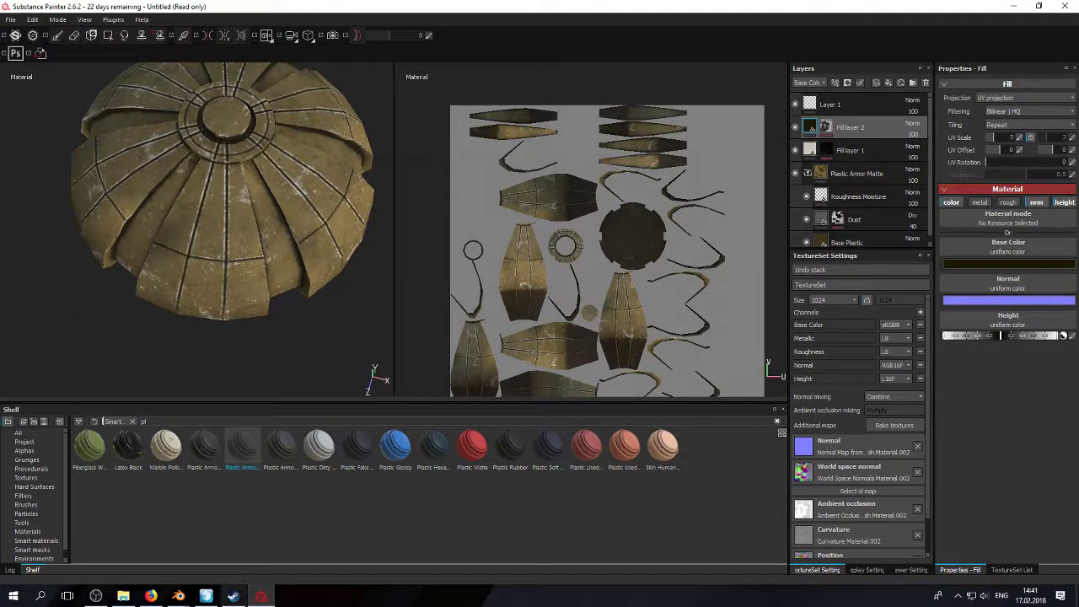
Step: Switch to Blender, triangulate all faces of the nade_high mesh and return to Object Mode
mouse_move(178, 596)
left_click(253, 539)
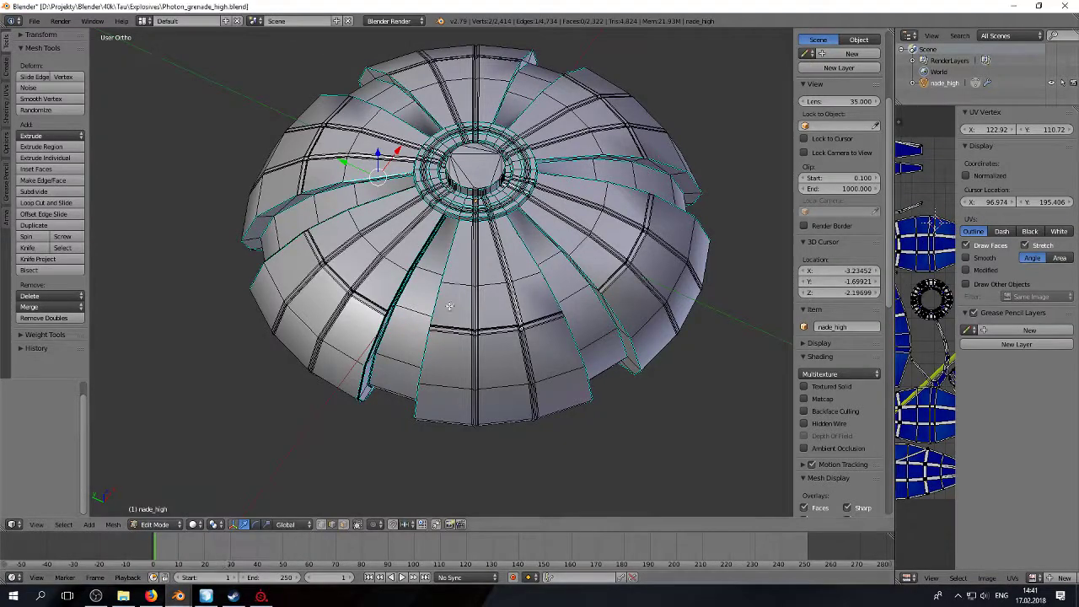
key("a")
key("a")
key("ctrl+t")
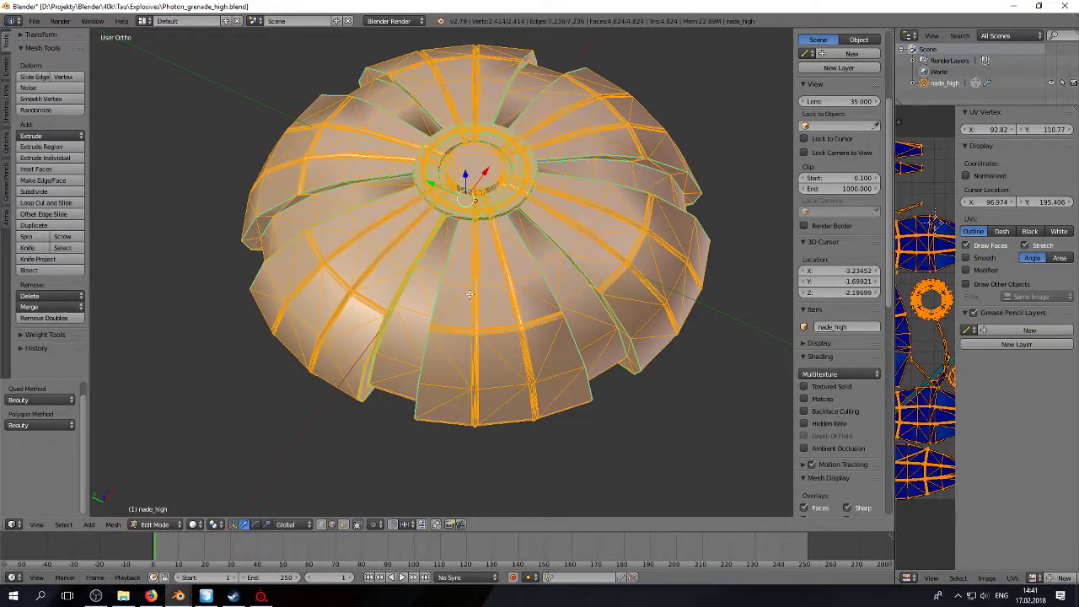
key("Tab")
key("Tab")
key("Tab")
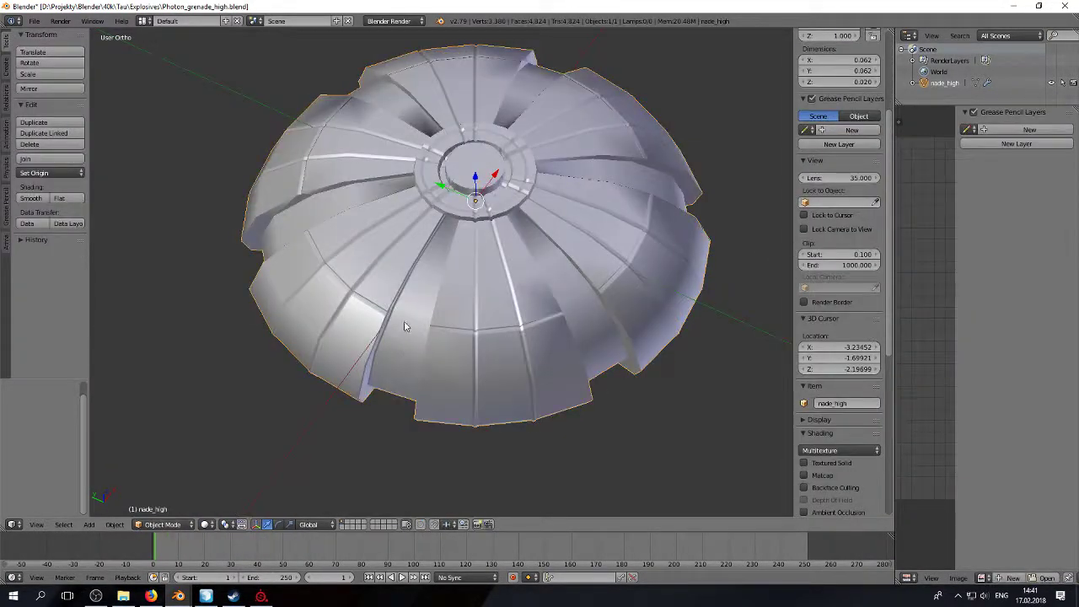
Step: Examine the shading of the triangulated high-poly grenade around the panel grooves, overlapping plates and central cap
middle_click_drag(405, 344, 427, 264)
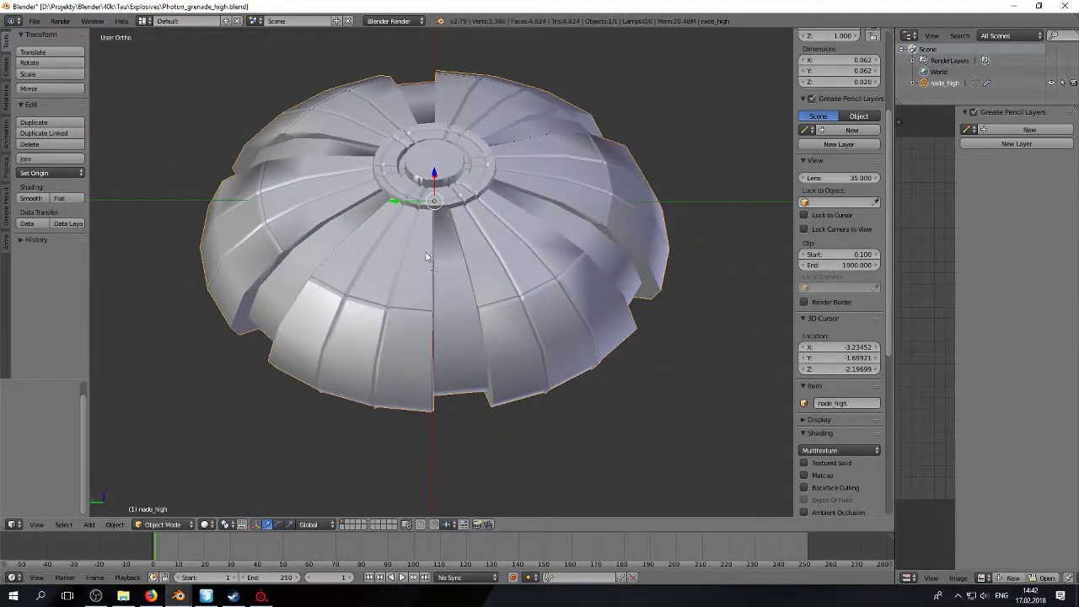
scroll(421, 258, "up", 2)
scroll(400, 255, "down", 1)
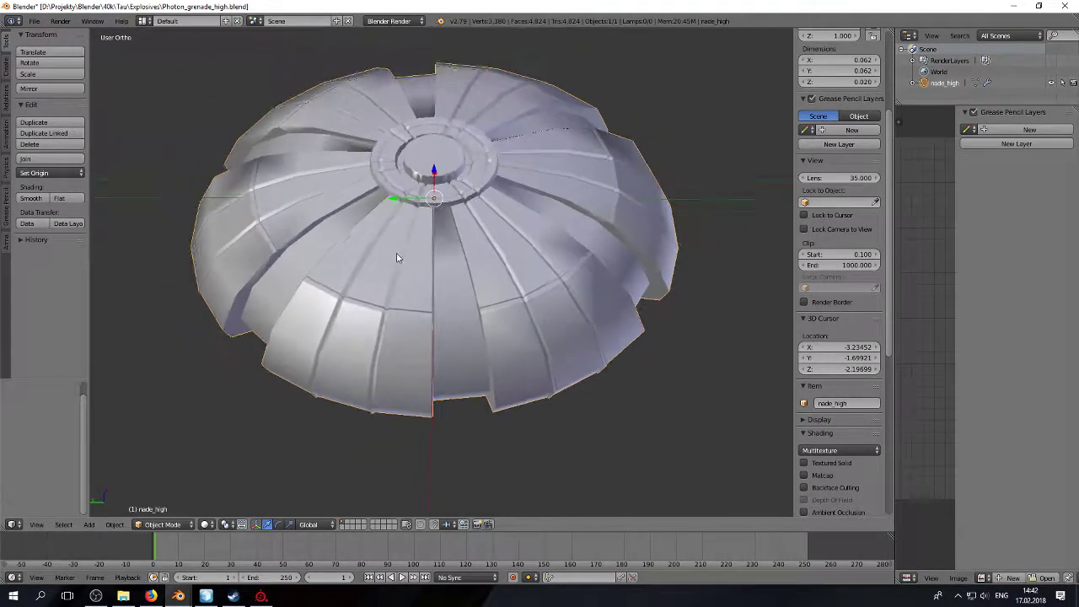
scroll(385, 234, "up", 3)
middle_click_drag(341, 231, 455, 252)
key("a")
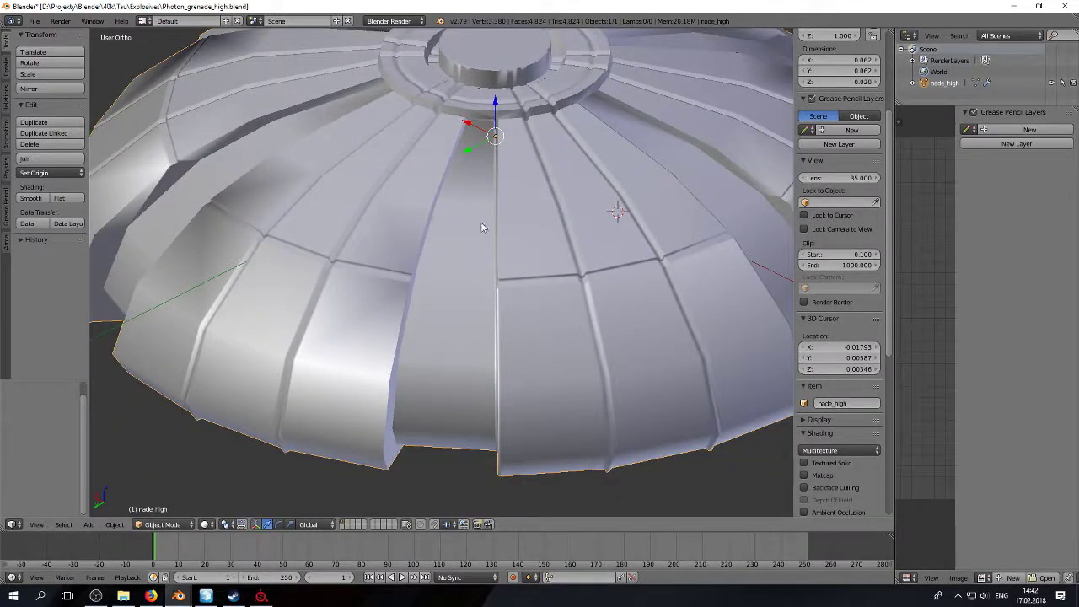
mouse_move(482, 227)
middle_mouse_down()
mouse_move(427, 261)
mouse_move(457, 284)
mouse_move(501, 293)
mouse_move(542, 250)
mouse_move(480, 226)
middle_mouse_up()
scroll(465, 263, "up", 4)
scroll(467, 263, "down", 4)
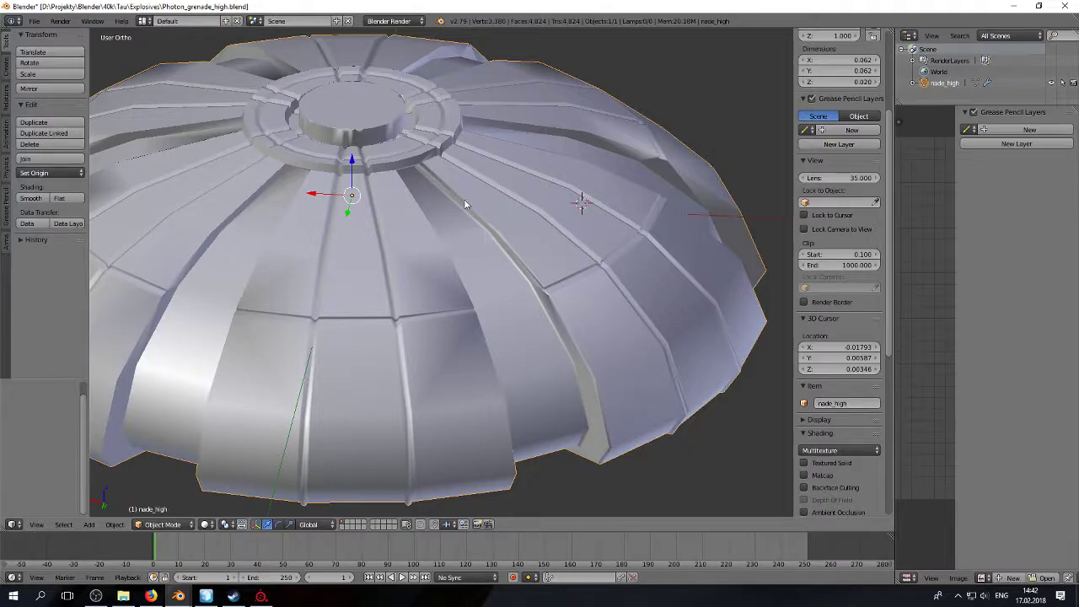
scroll(494, 260, "up", 3)
scroll(494, 260, "down", 5)
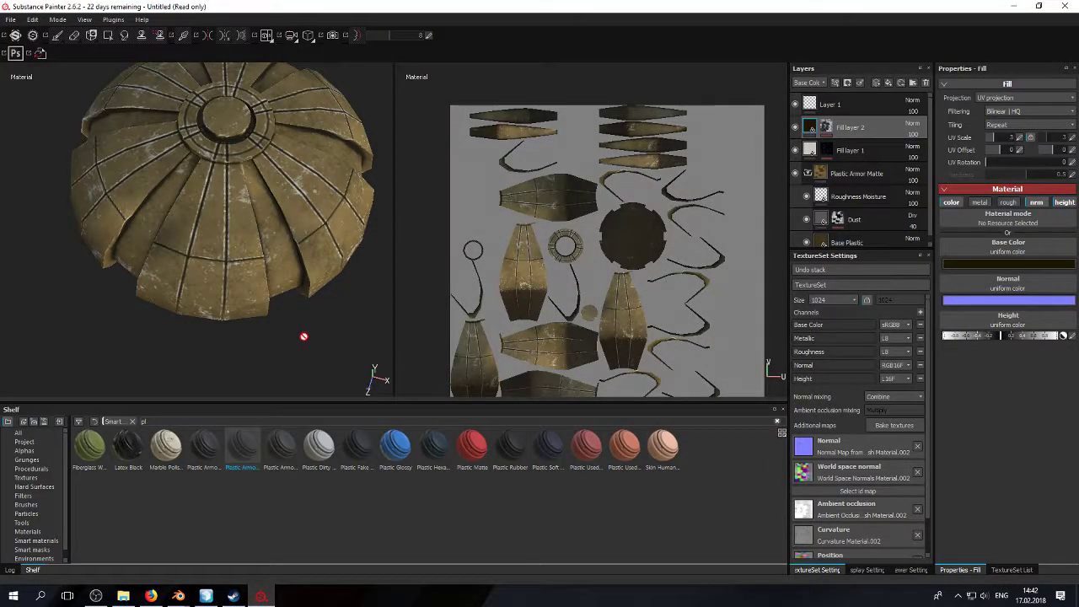
Step: Set the curvature weight of the MG Metal Edge Wear generator on Fill layer 1's mask to 0.6
left_click_drag(269, 257, 190, 278, "alt")
middle_click_drag(323, 206, 247, 252, "alt")
left_click_drag(247, 252, 278, 181, "alt")
left_click(807, 152)
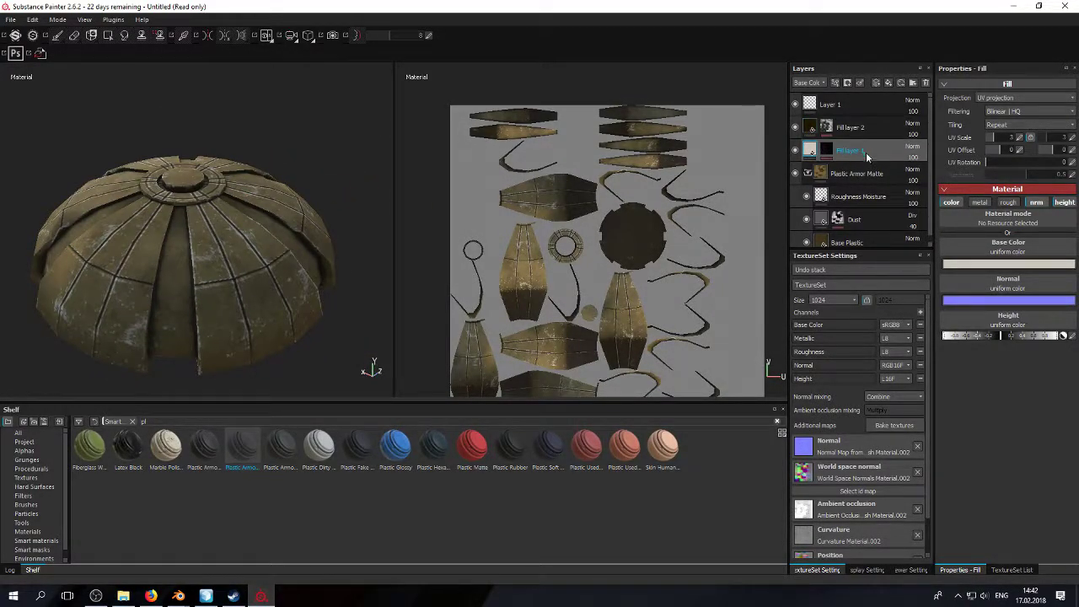
left_click(827, 150)
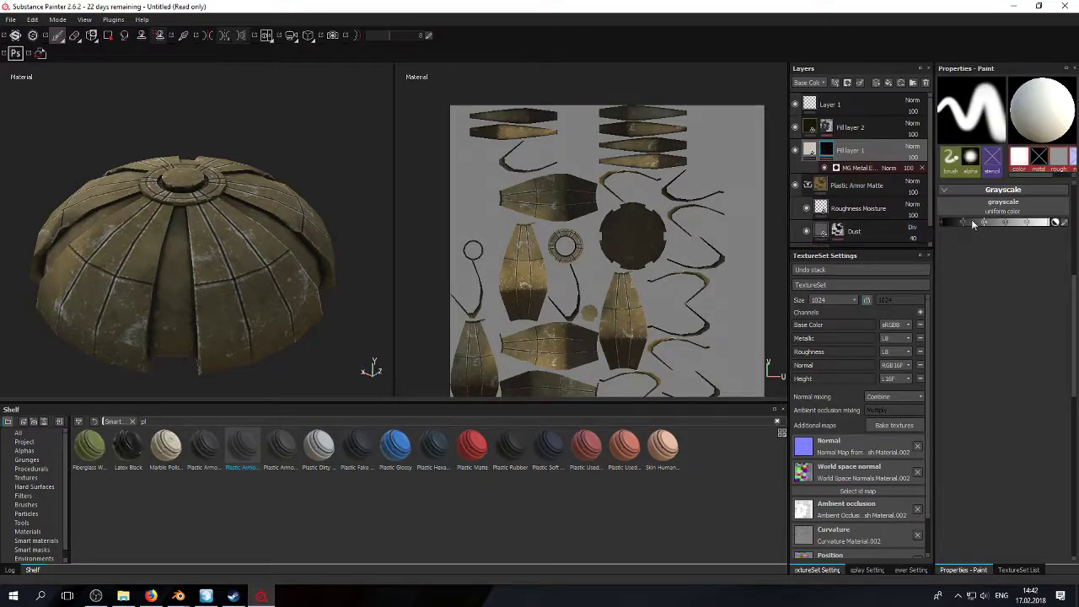
left_click(860, 168)
left_click_drag(291, 231, 278, 287, "alt")
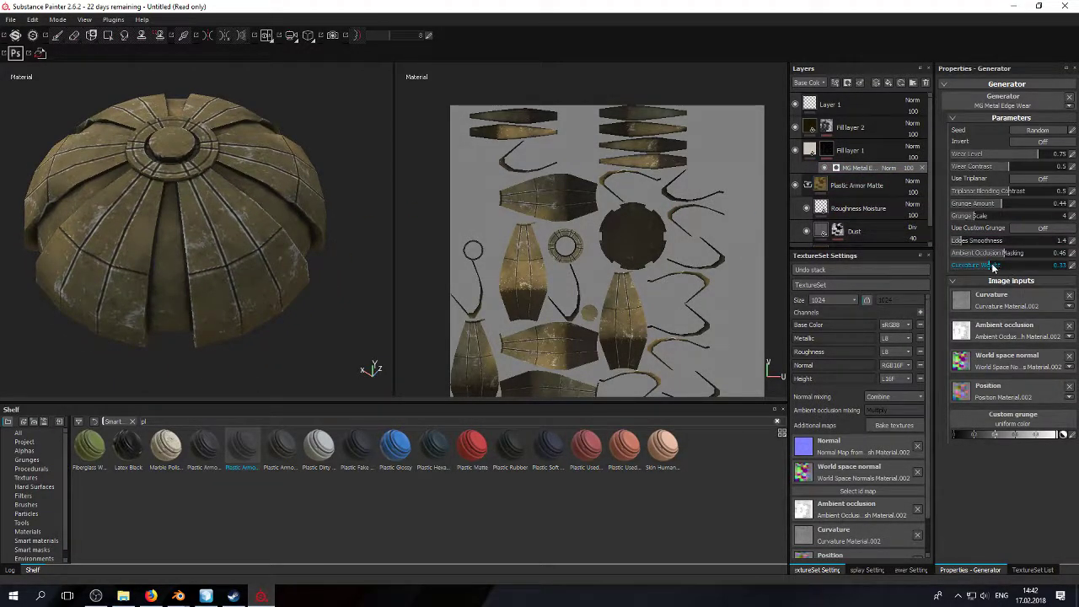
left_click_drag(1005, 267, 1021, 266)
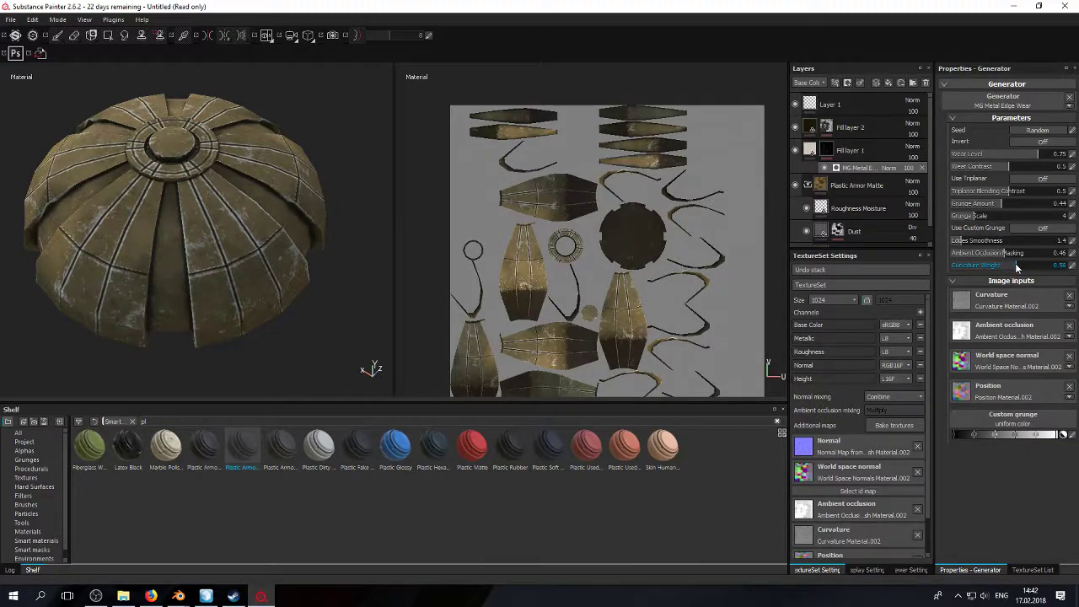
Step: Examine the edge wear along the grenade's panel grooves, plate edges and central cap, up close and from a distance
key("alt")
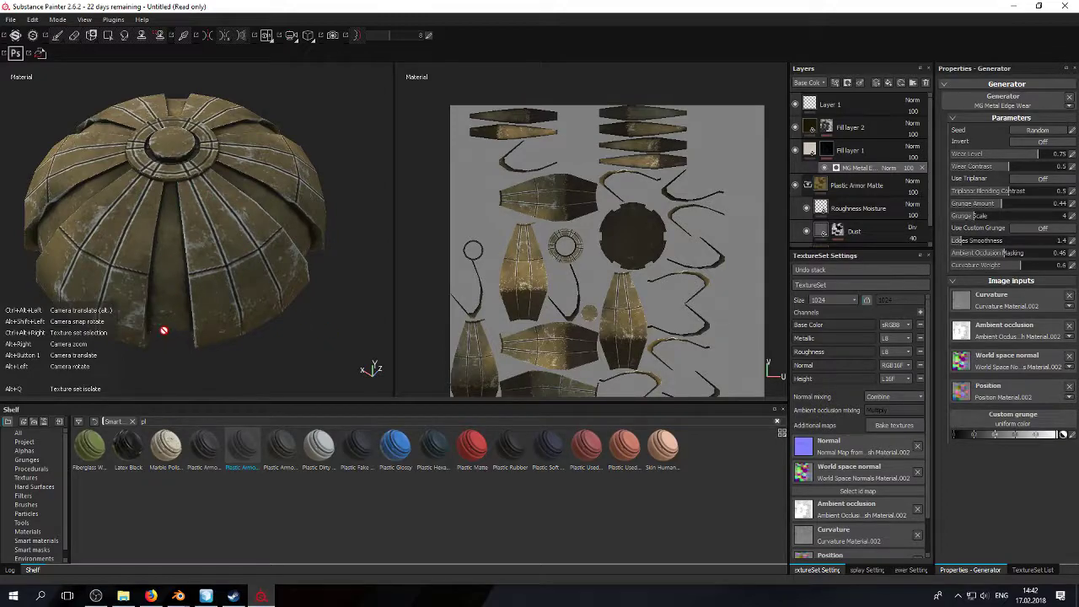
left_click_drag(166, 333, 187, 301, "alt")
middle_click_drag(195, 232, 176, 244, "alt")
right_click_drag(176, 243, 157, 262, "alt")
middle_click_drag(161, 242, 142, 263, "alt")
left_click_drag(141, 263, 155, 177, "alt")
left_click_drag(163, 219, 143, 178, "alt")
right_click_drag(143, 178, 135, 260, "alt")
left_click_drag(166, 177, 151, 274, "alt")
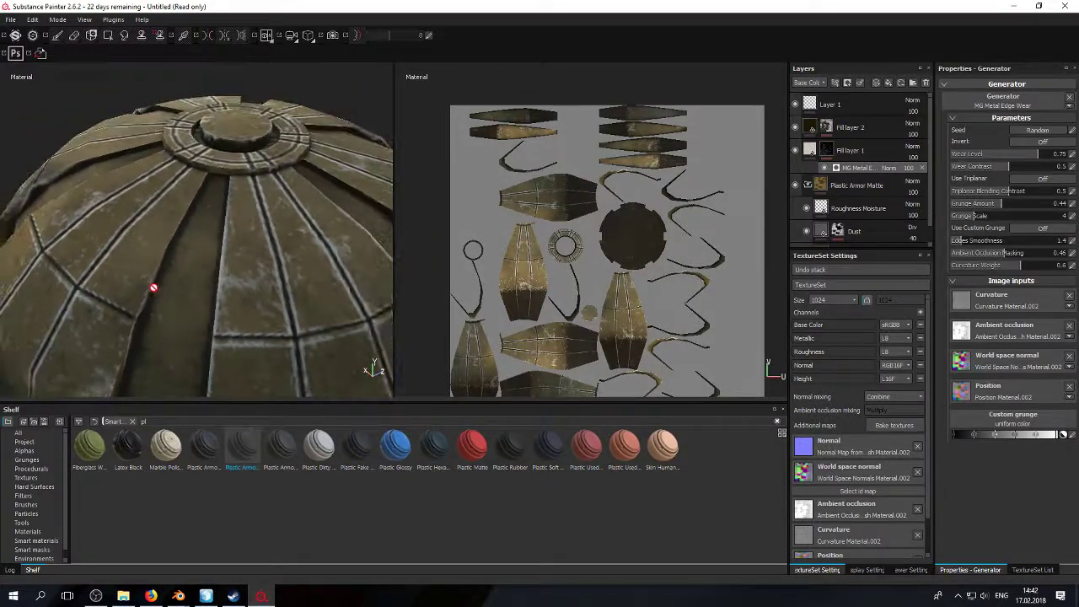
right_click_drag(151, 274, 176, 261, "alt")
left_click_drag(176, 261, 275, 224, "alt")
right_click_drag(275, 224, 260, 101, "alt")
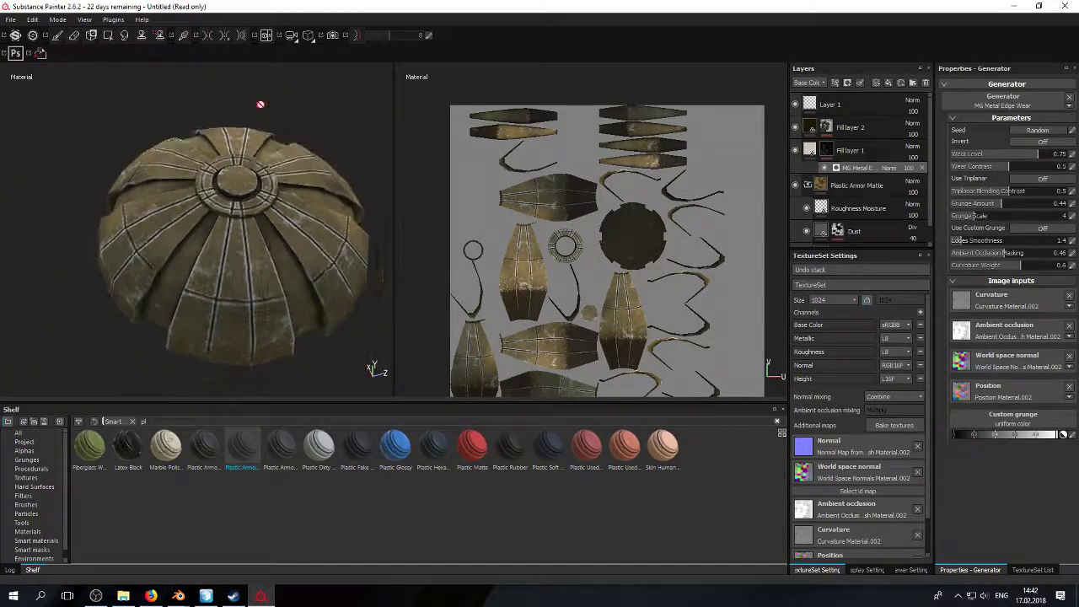
left_click_drag(260, 101, 267, 209, "alt")
left_click_drag(245, 174, 244, 487, "alt")
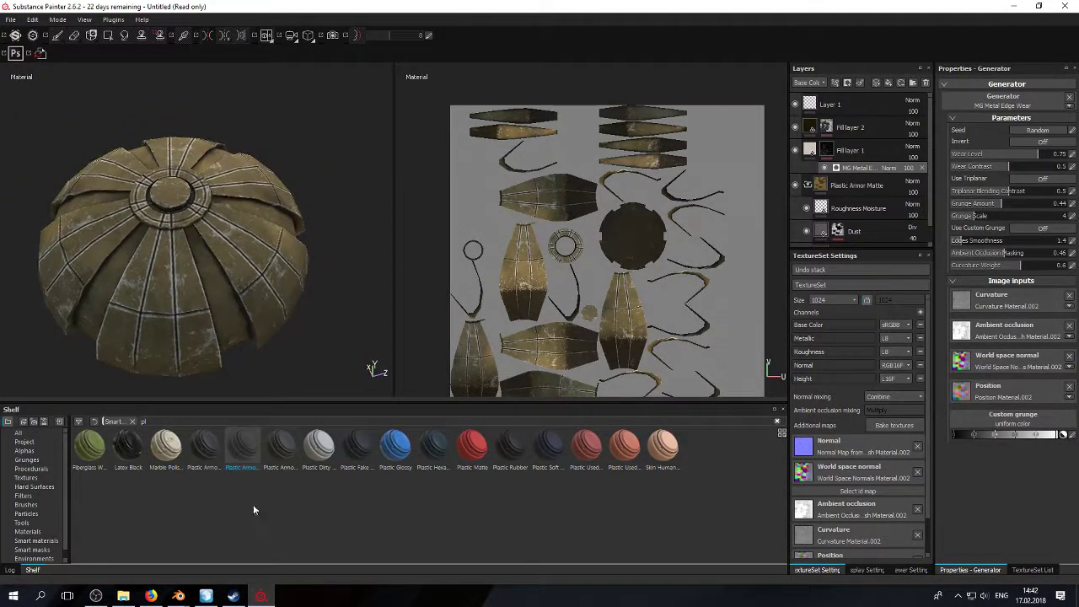
Step: Switch to Blender, inspect the triangulated nade_high topology between the overlapping plates in Edit Mode, and return to Substance Painter
mouse_move(233, 594)
left_click(231, 549)
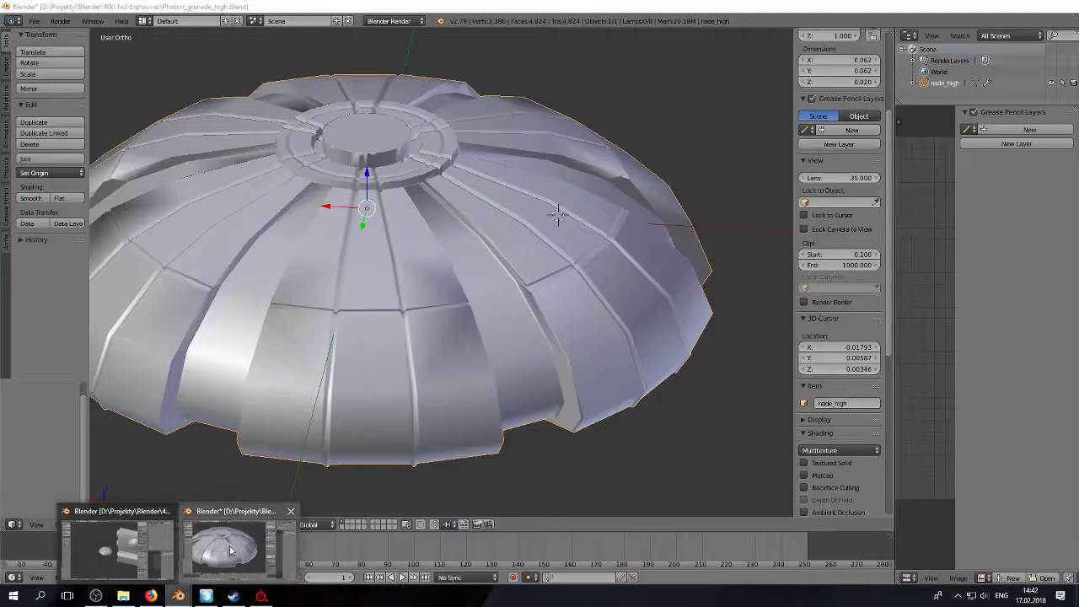
key("Tab")
right_click(258, 230)
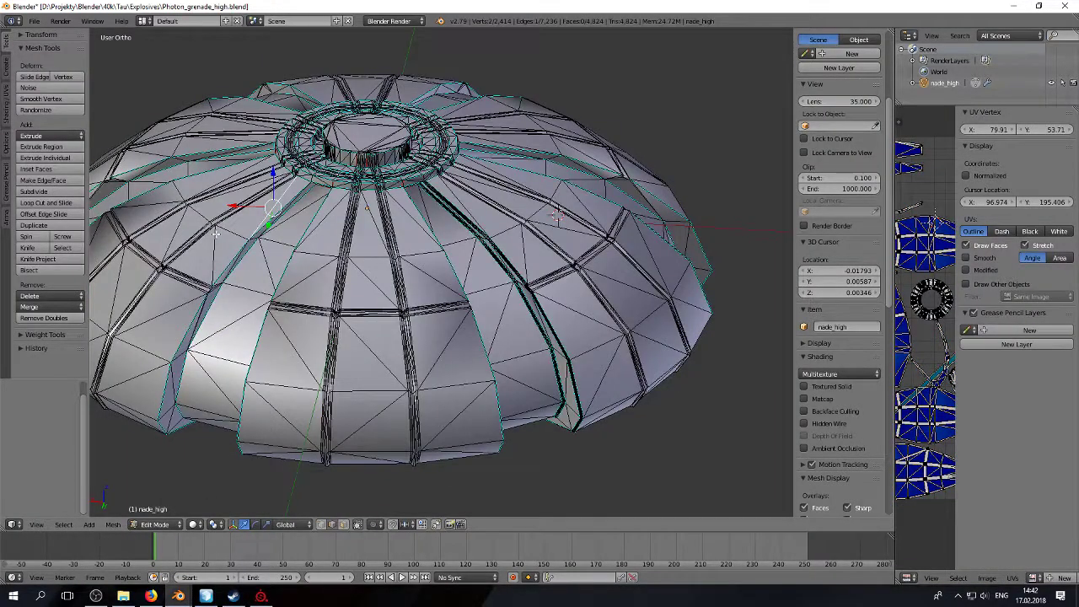
middle_click_drag(258, 229, 279, 248)
right_click(300, 227)
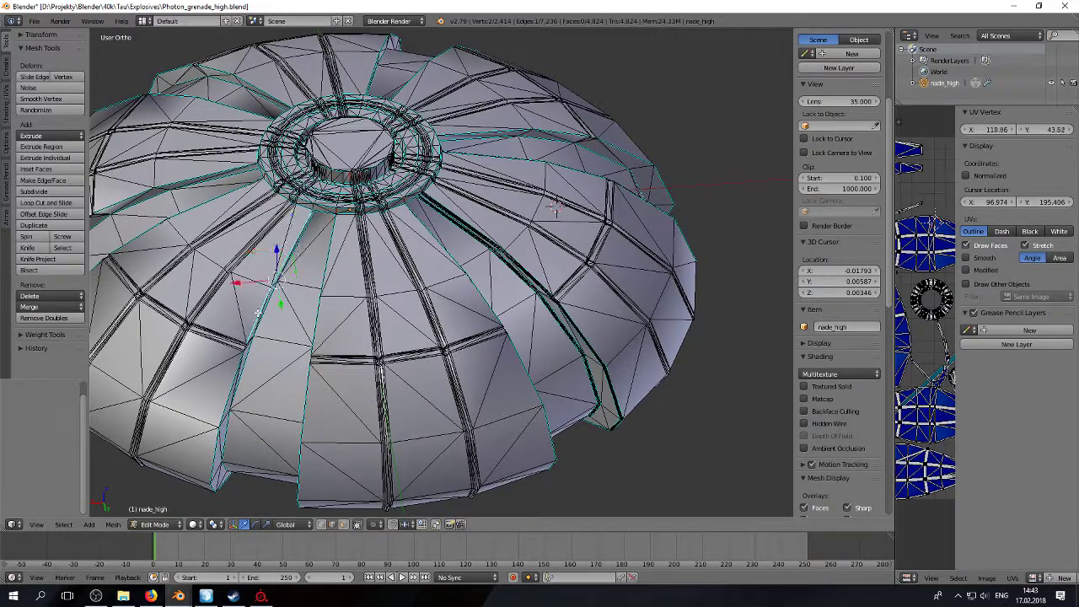
key("Tab")
key("alt+Tab")
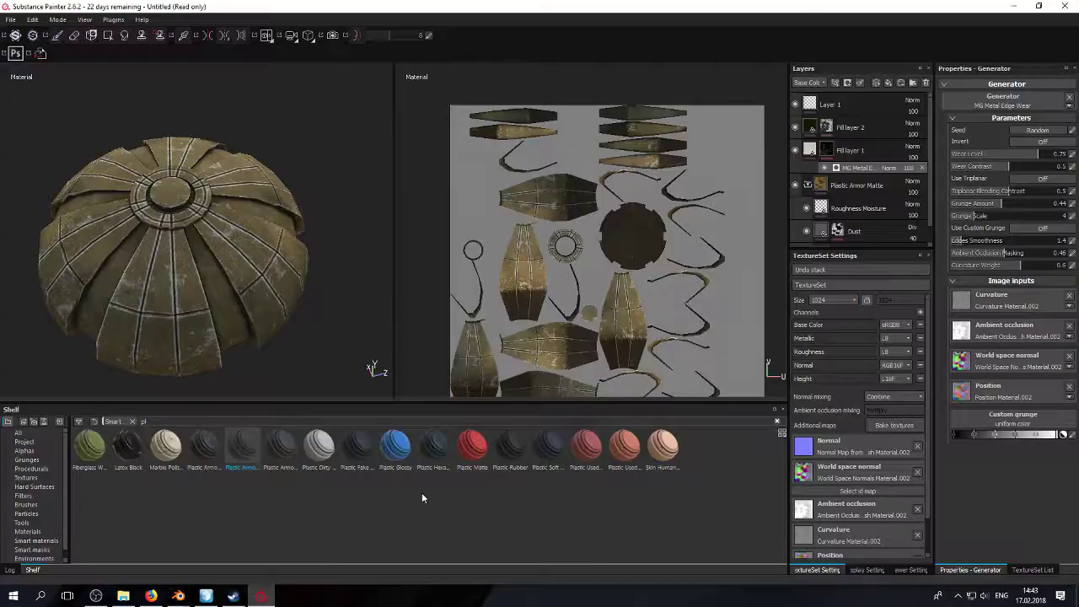
Step: Switch to the high-poly grenade in Blender and examine its plate shading from above and at an angle
mouse_move(233, 592)
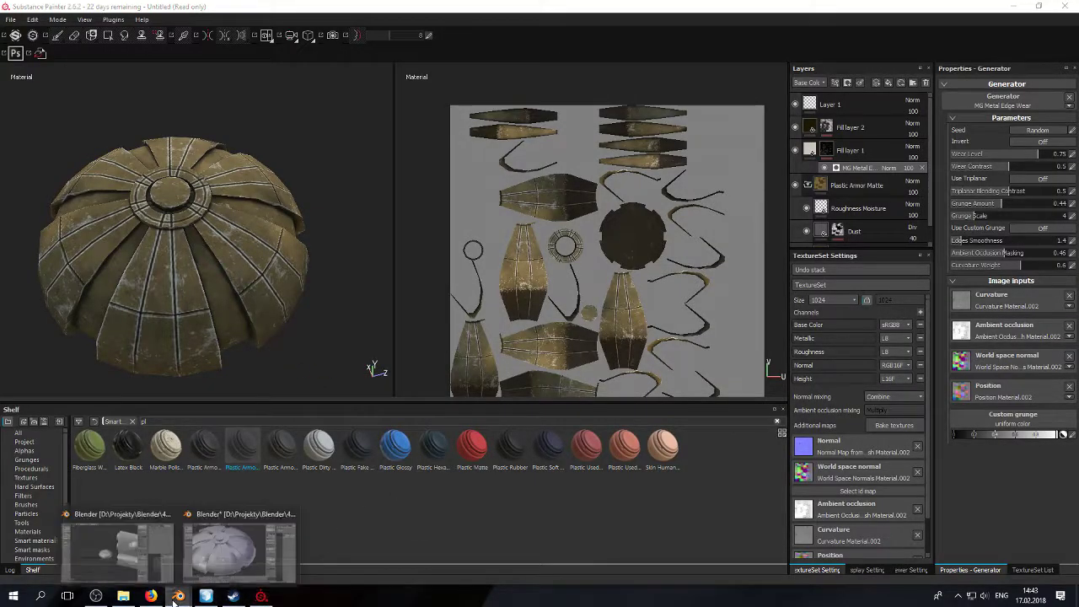
left_click(236, 541)
scroll(427, 233, "down", 4)
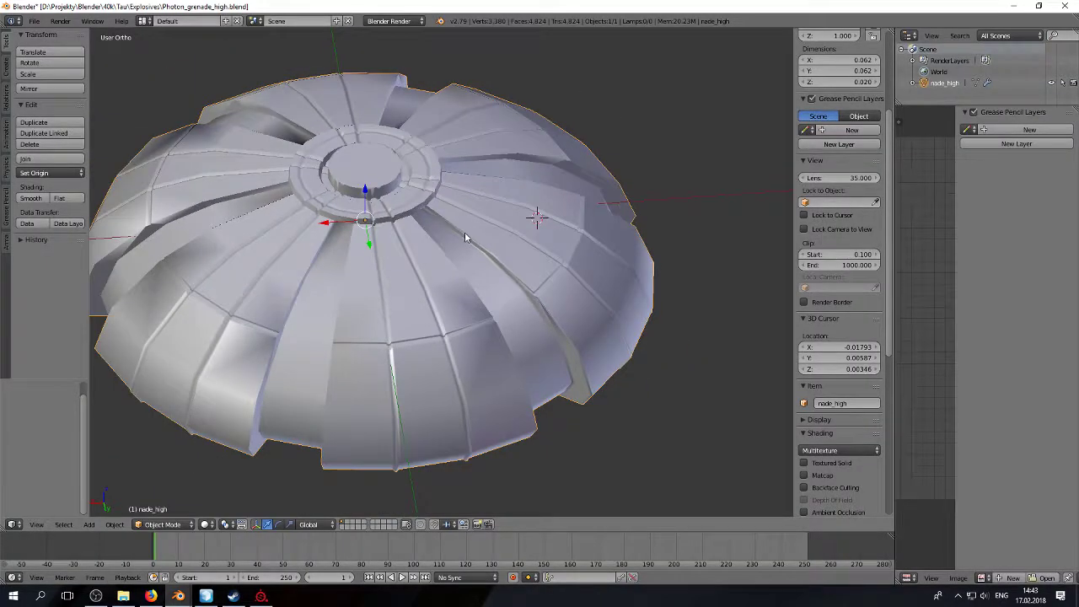
middle_click_drag(410, 251, 482, 273)
mouse_move(483, 273)
left_mouse_down("alt")
mouse_move(477, 253)
mouse_move(465, 268)
left_mouse_up("alt")
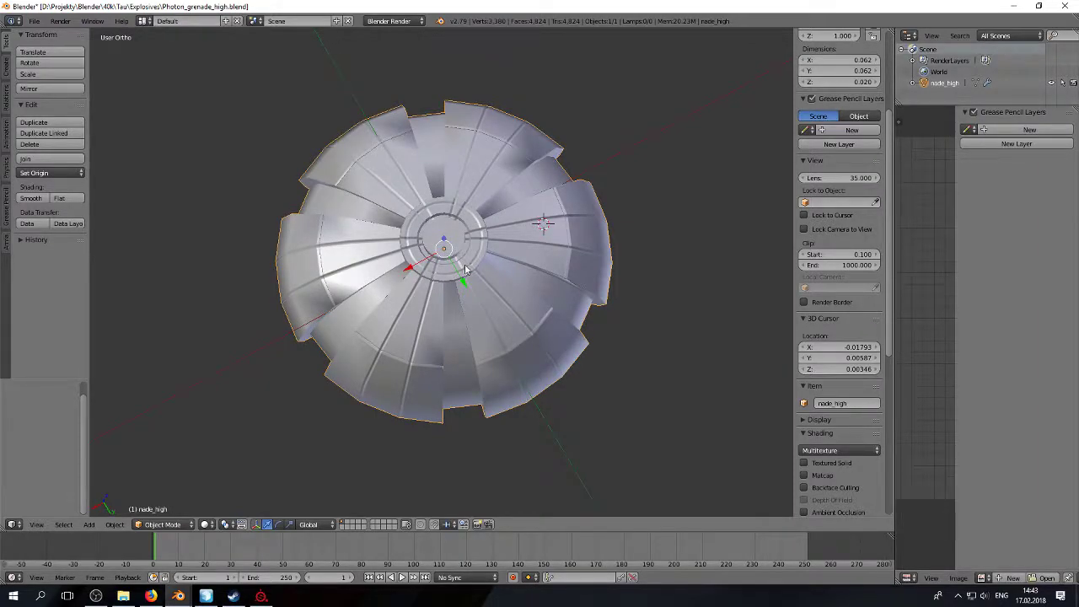
left_click_drag(465, 268, 405, 320, "alt")
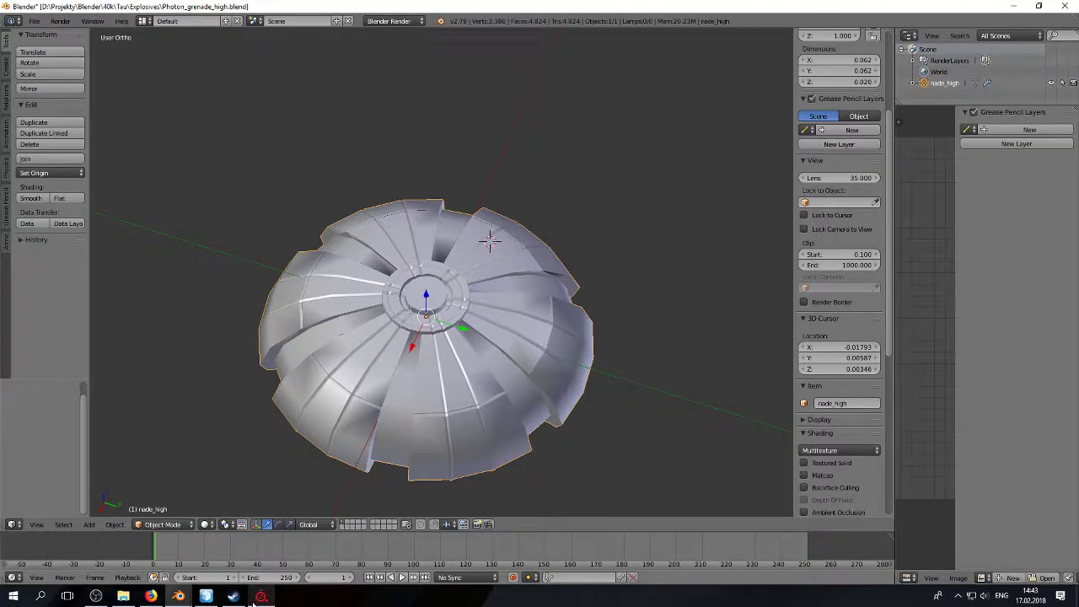
Step: Switch back to Substance Painter and examine the worn plates and cap of the textured grenade from low and high angles
key("alt+Tab")
left_click_drag(223, 313, 253, 177, "alt")
right_click_drag(253, 177, 240, 292, "alt")
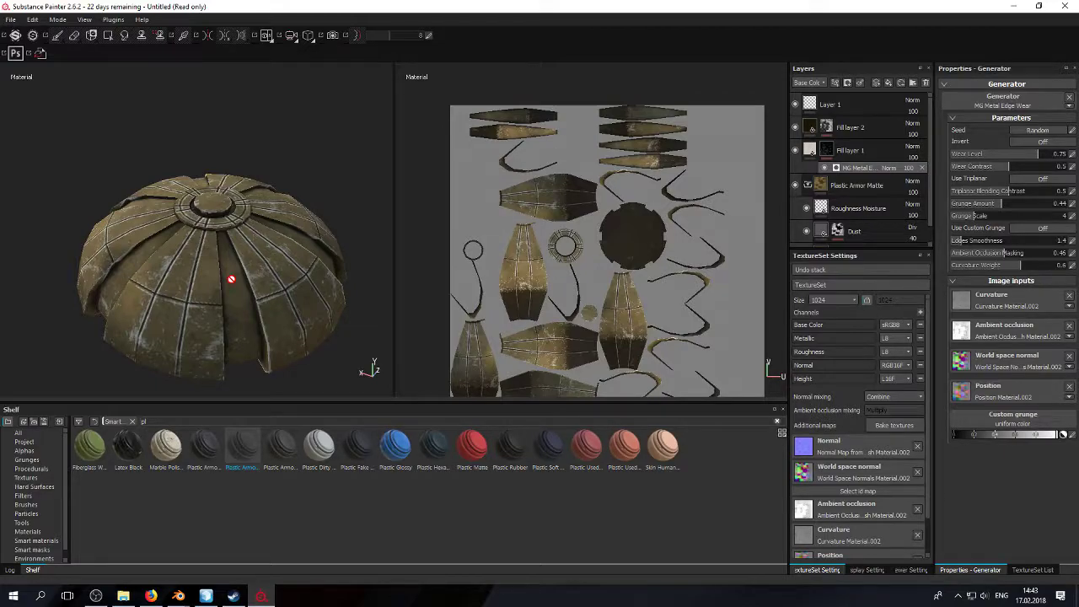
middle_click_drag(237, 283, 241, 312, "alt")
left_click_drag(241, 295, 229, 230, "alt")
scroll(221, 325, "up", 4)
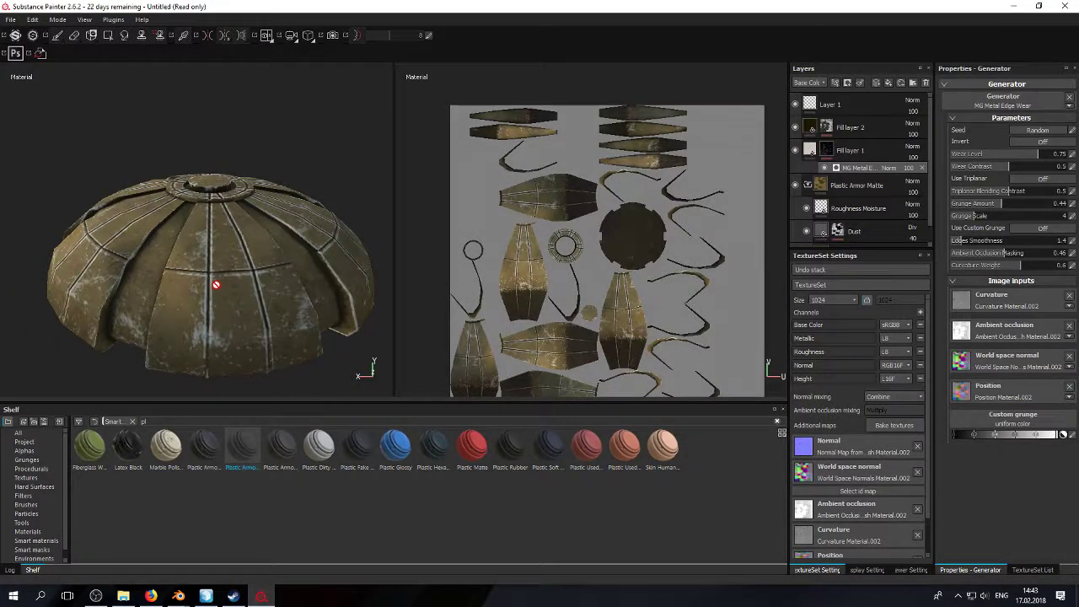
left_click_drag(242, 223, 202, 256, "alt")
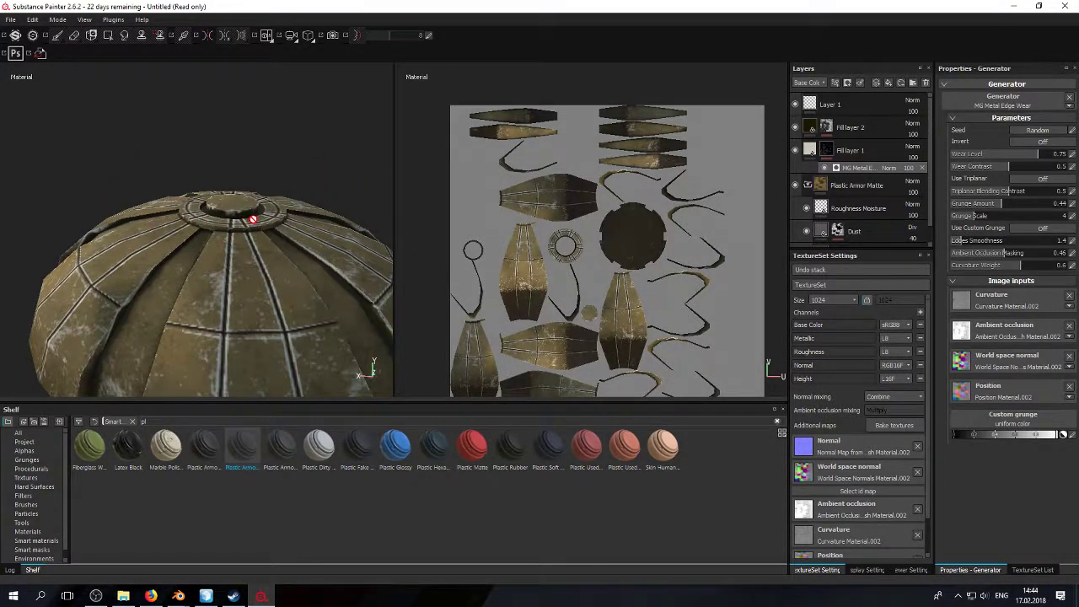
left_click_drag(253, 192, 233, 372, "alt")
Step: Compare the high-poly grenade in Blender with the textured grenade in Substance Painter, viewing the whole model
mouse_move(181, 592)
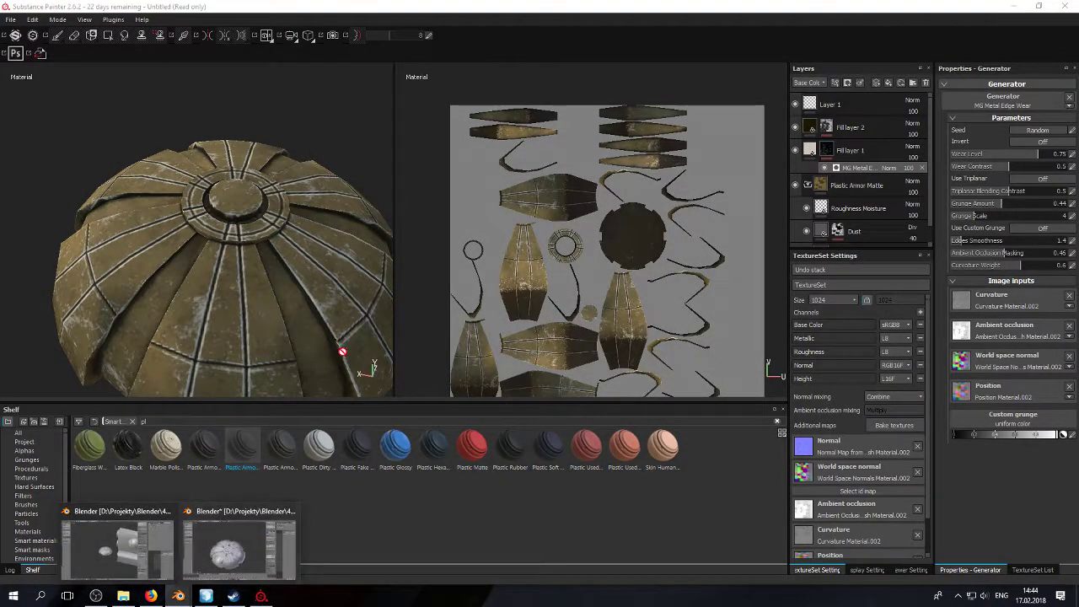
left_click(242, 544)
middle_click_drag(455, 274, 504, 260)
left_click(260, 596)
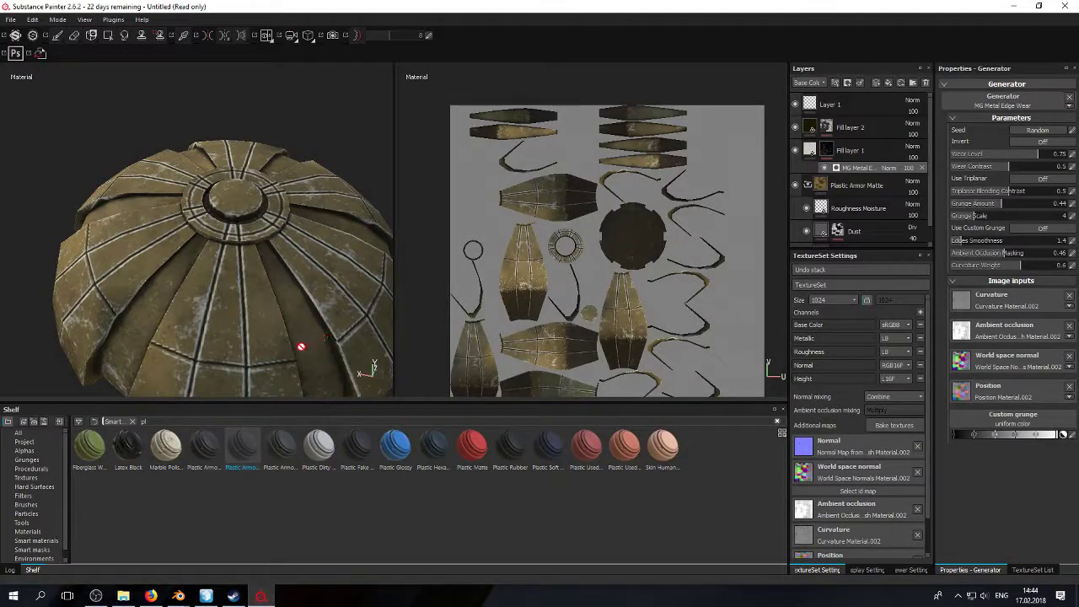
mouse_move(288, 359)
left_mouse_down("alt")
mouse_move(250, 239)
mouse_move(236, 229)
mouse_move(231, 274)
left_mouse_up("alt")
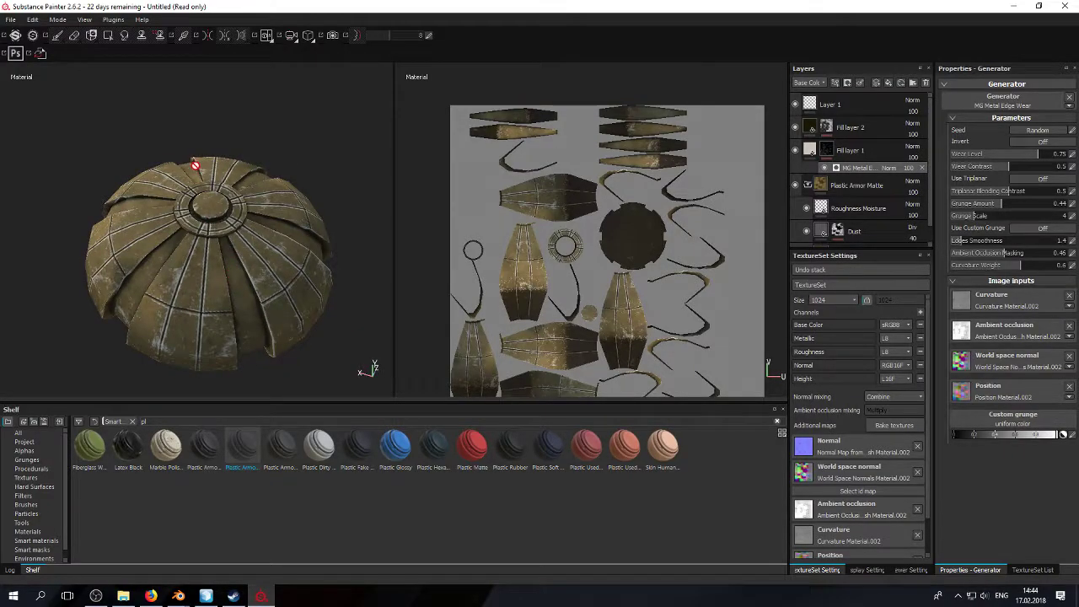
left_click_drag(141, 226, 181, 273, "alt")
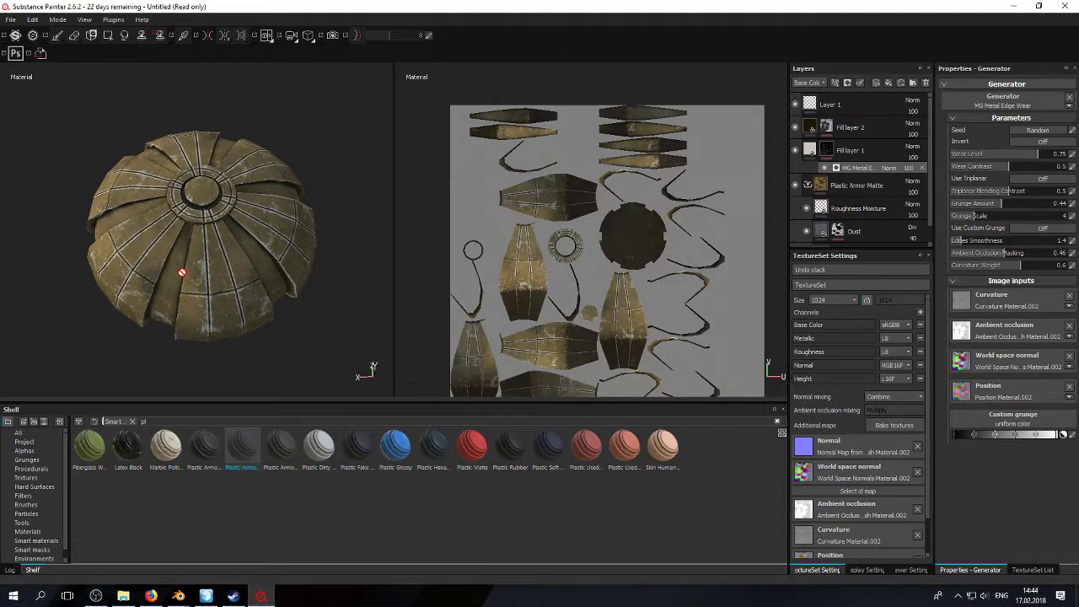
Step: Switch to Firefox to check the Twitch stream page
left_click(11, 19)
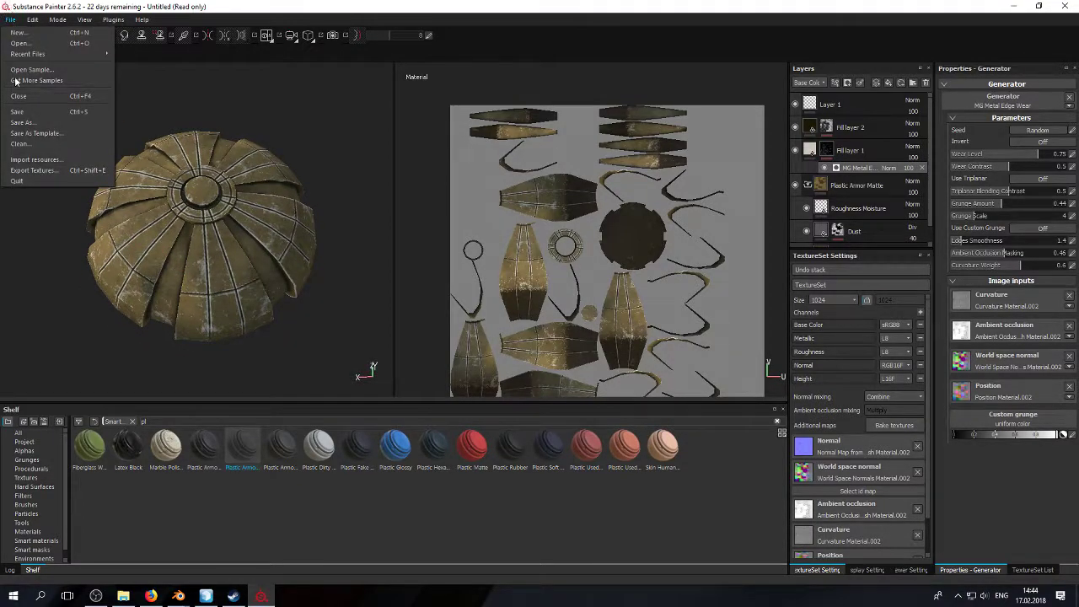
left_click(152, 595)
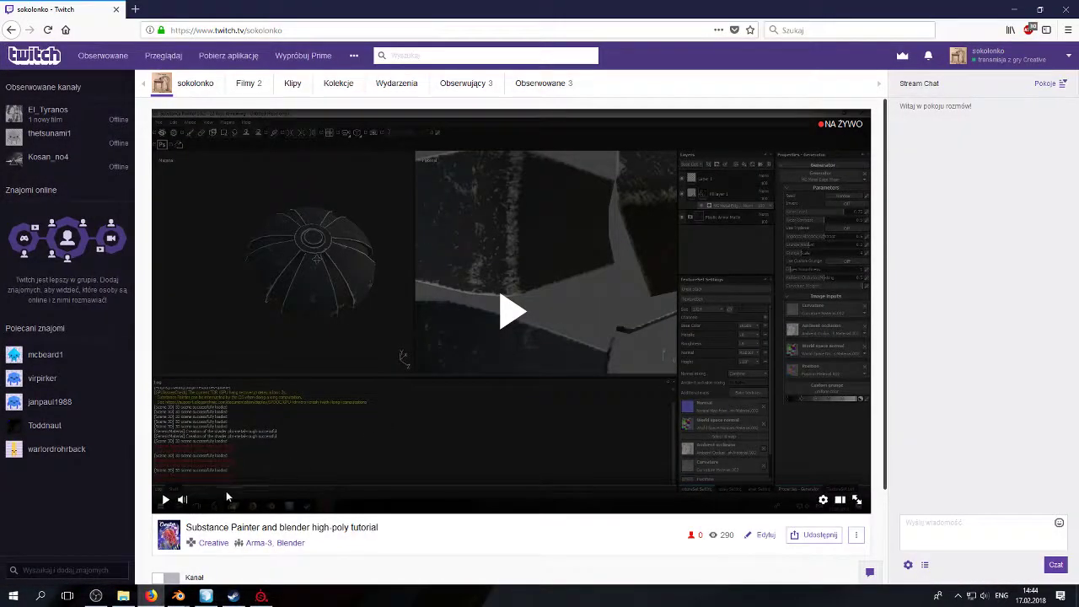